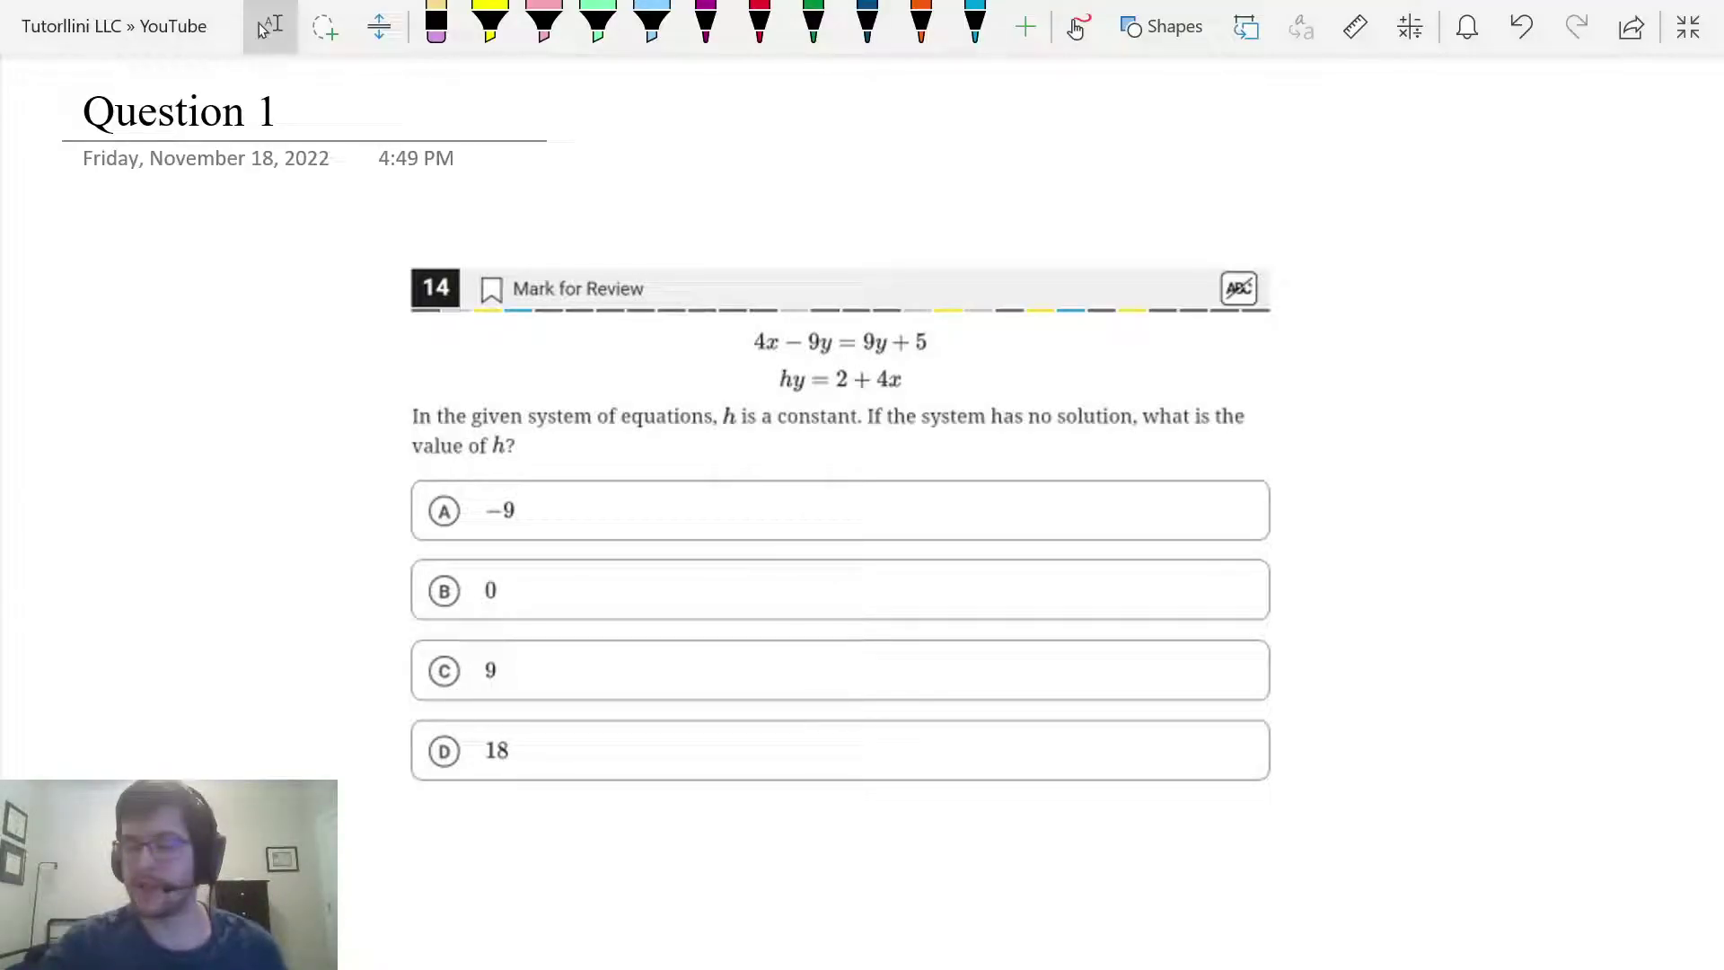
Step: Highlight 'h is a constant.' in yellow, and undo a trial blue mark on the h in hy
click(491, 22)
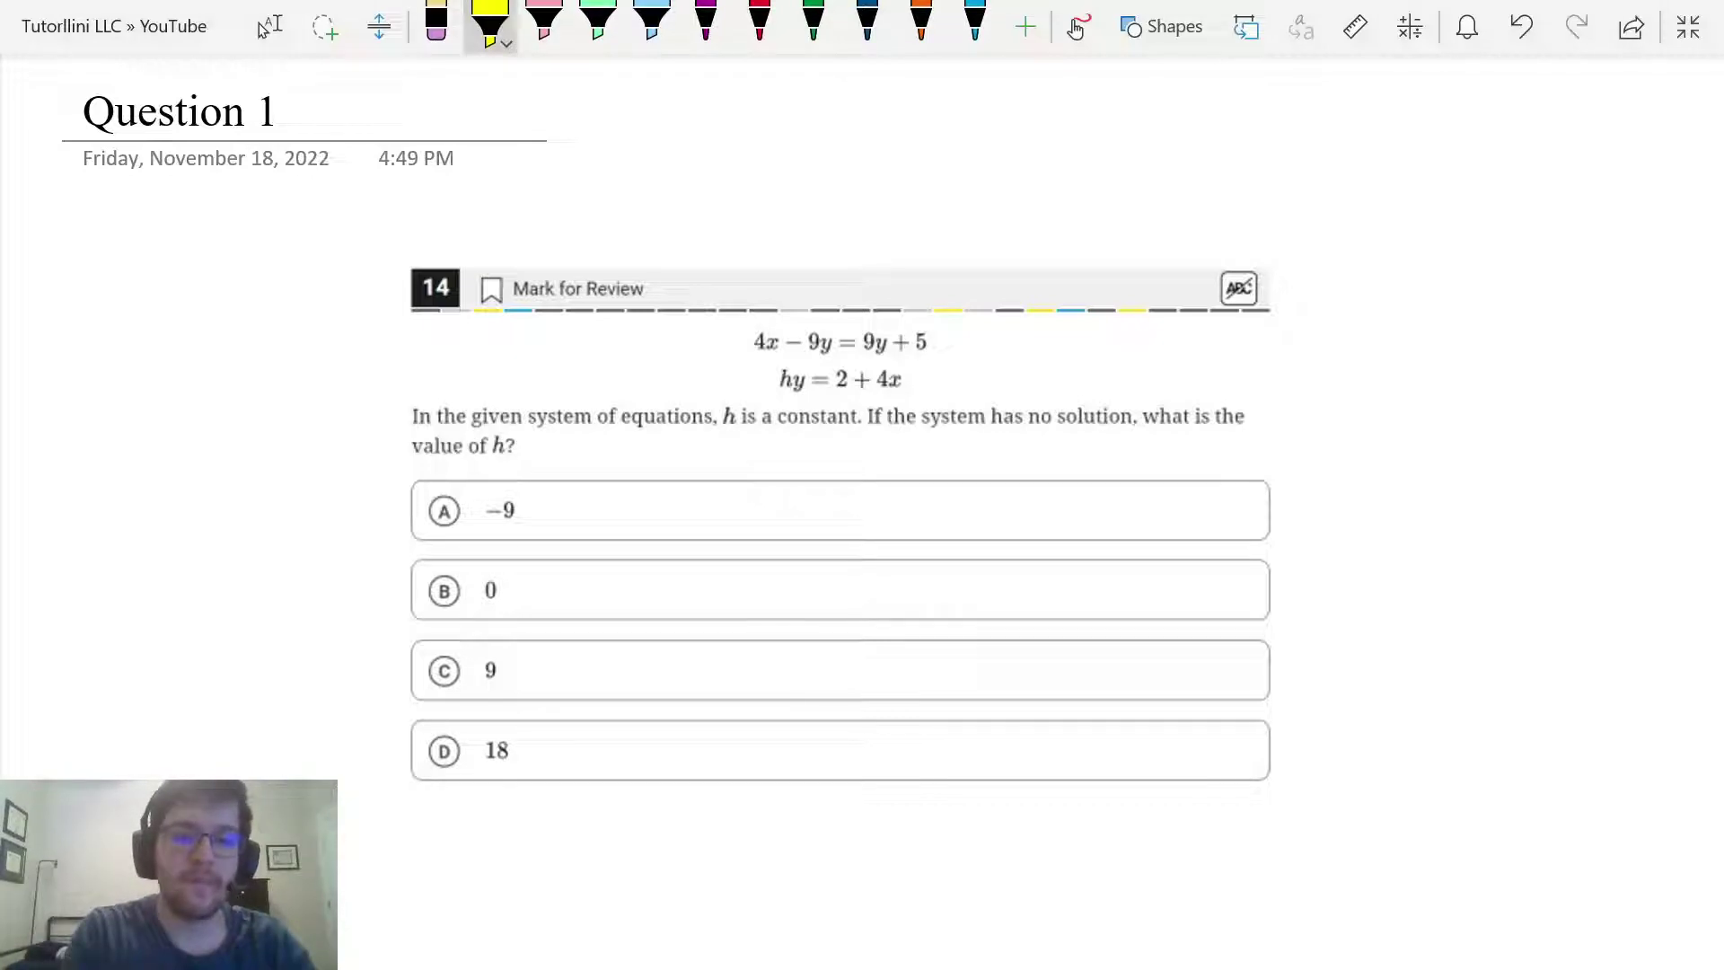
drag(722, 418, 866, 420)
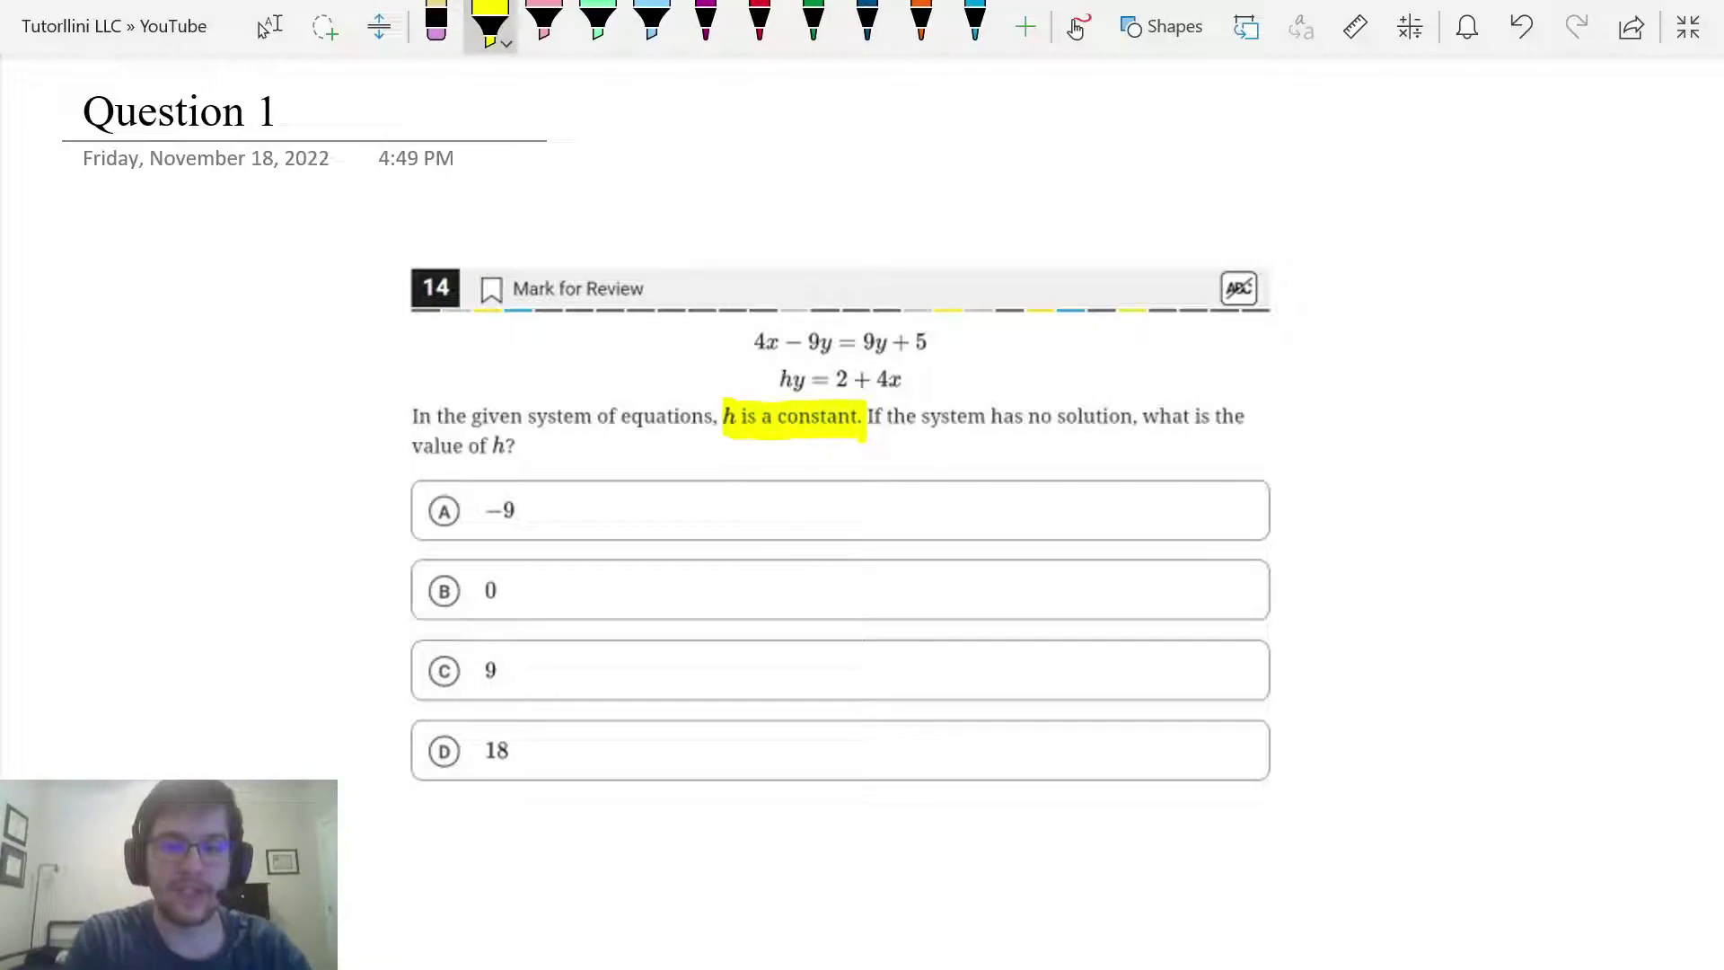
click(651, 22)
drag(790, 378, 779, 378)
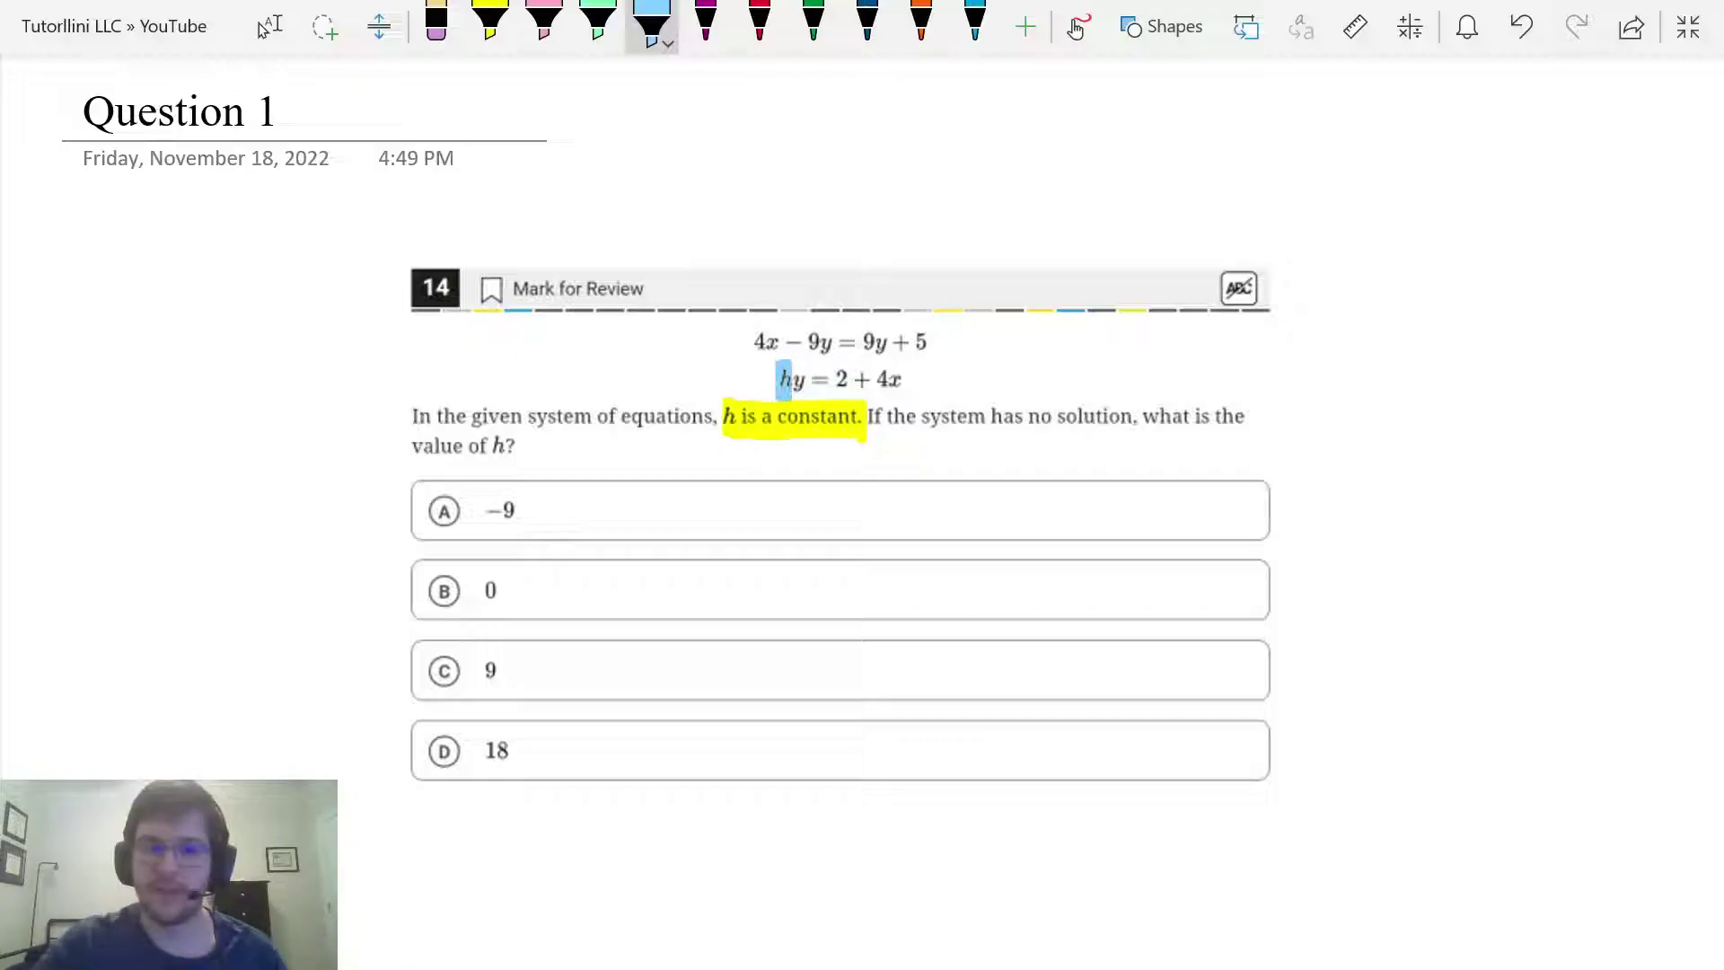
key(Escape)
key(ctrl+z)
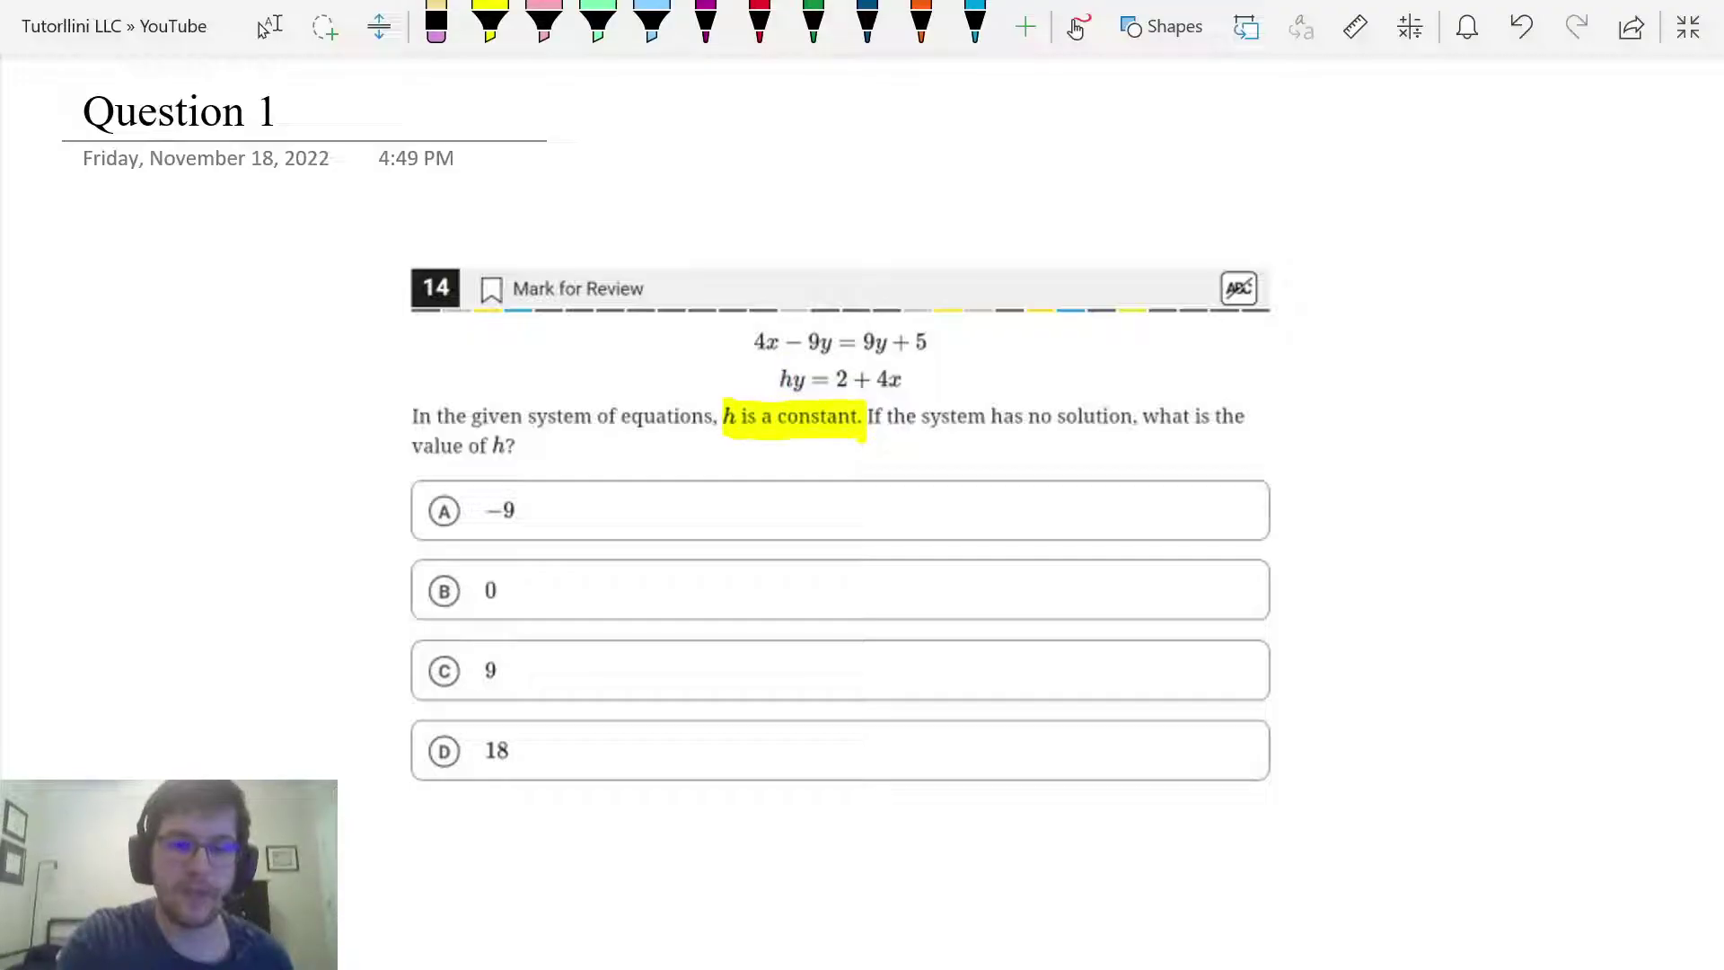
Step: Leave full screen and enter 4x-9y=9y+5 as the first Desmos equation
click(1688, 27)
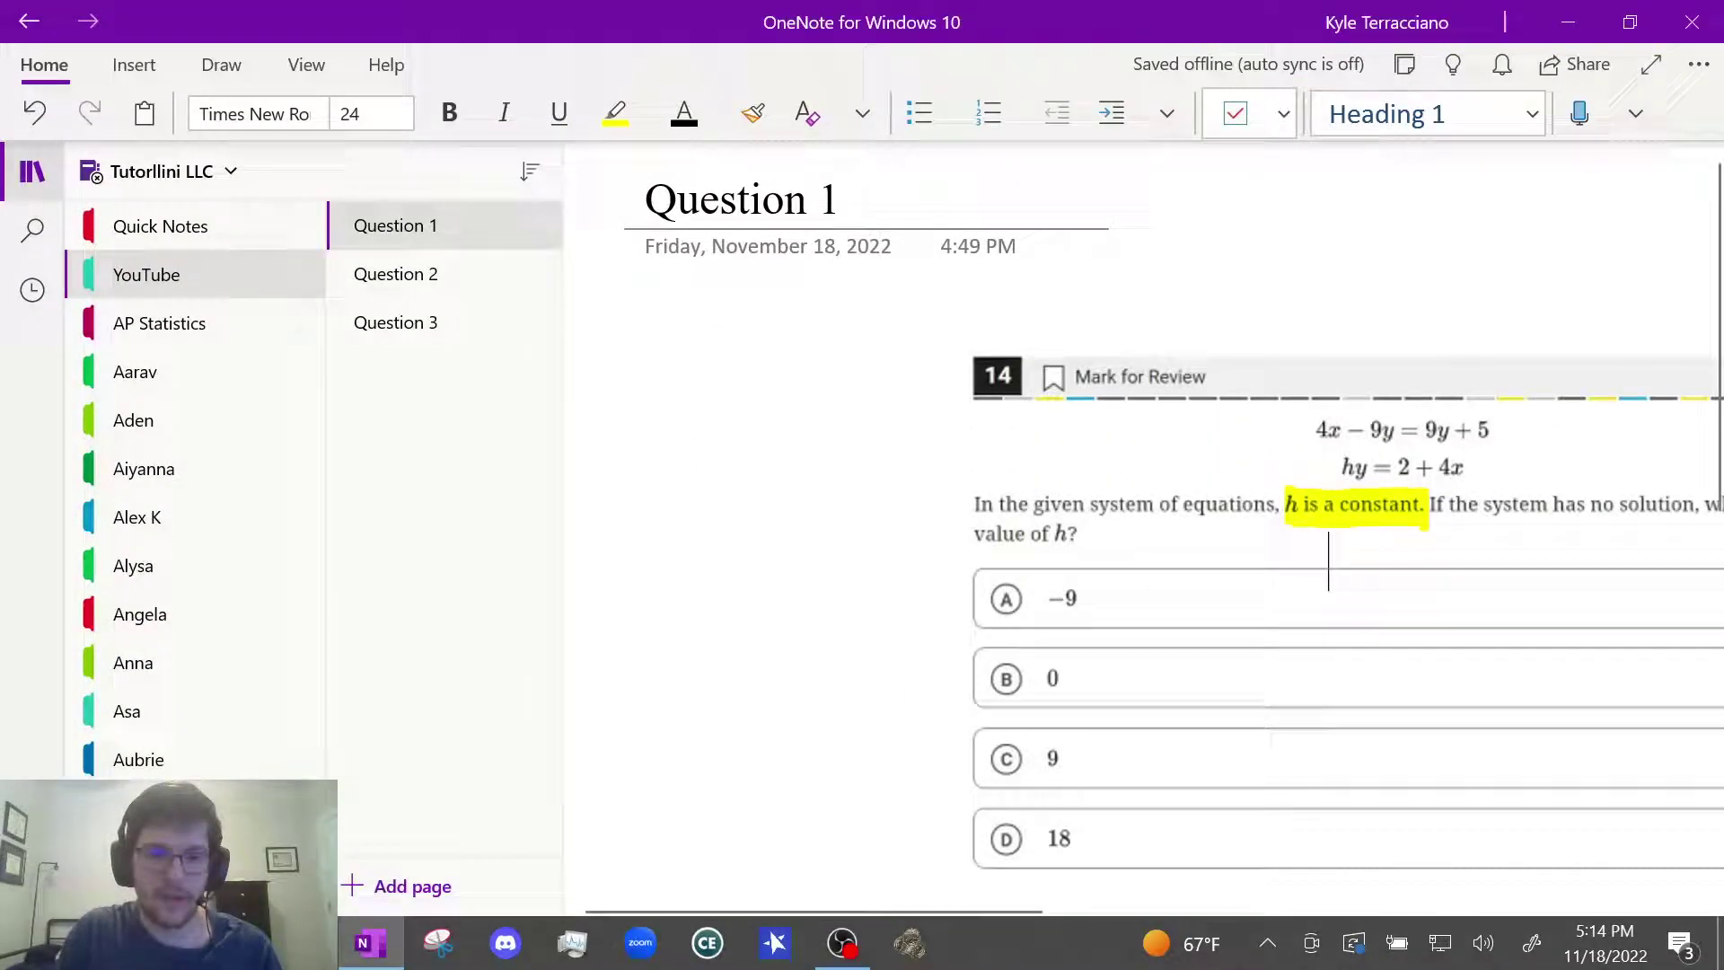
mouse_move(229, 943)
click(346, 875)
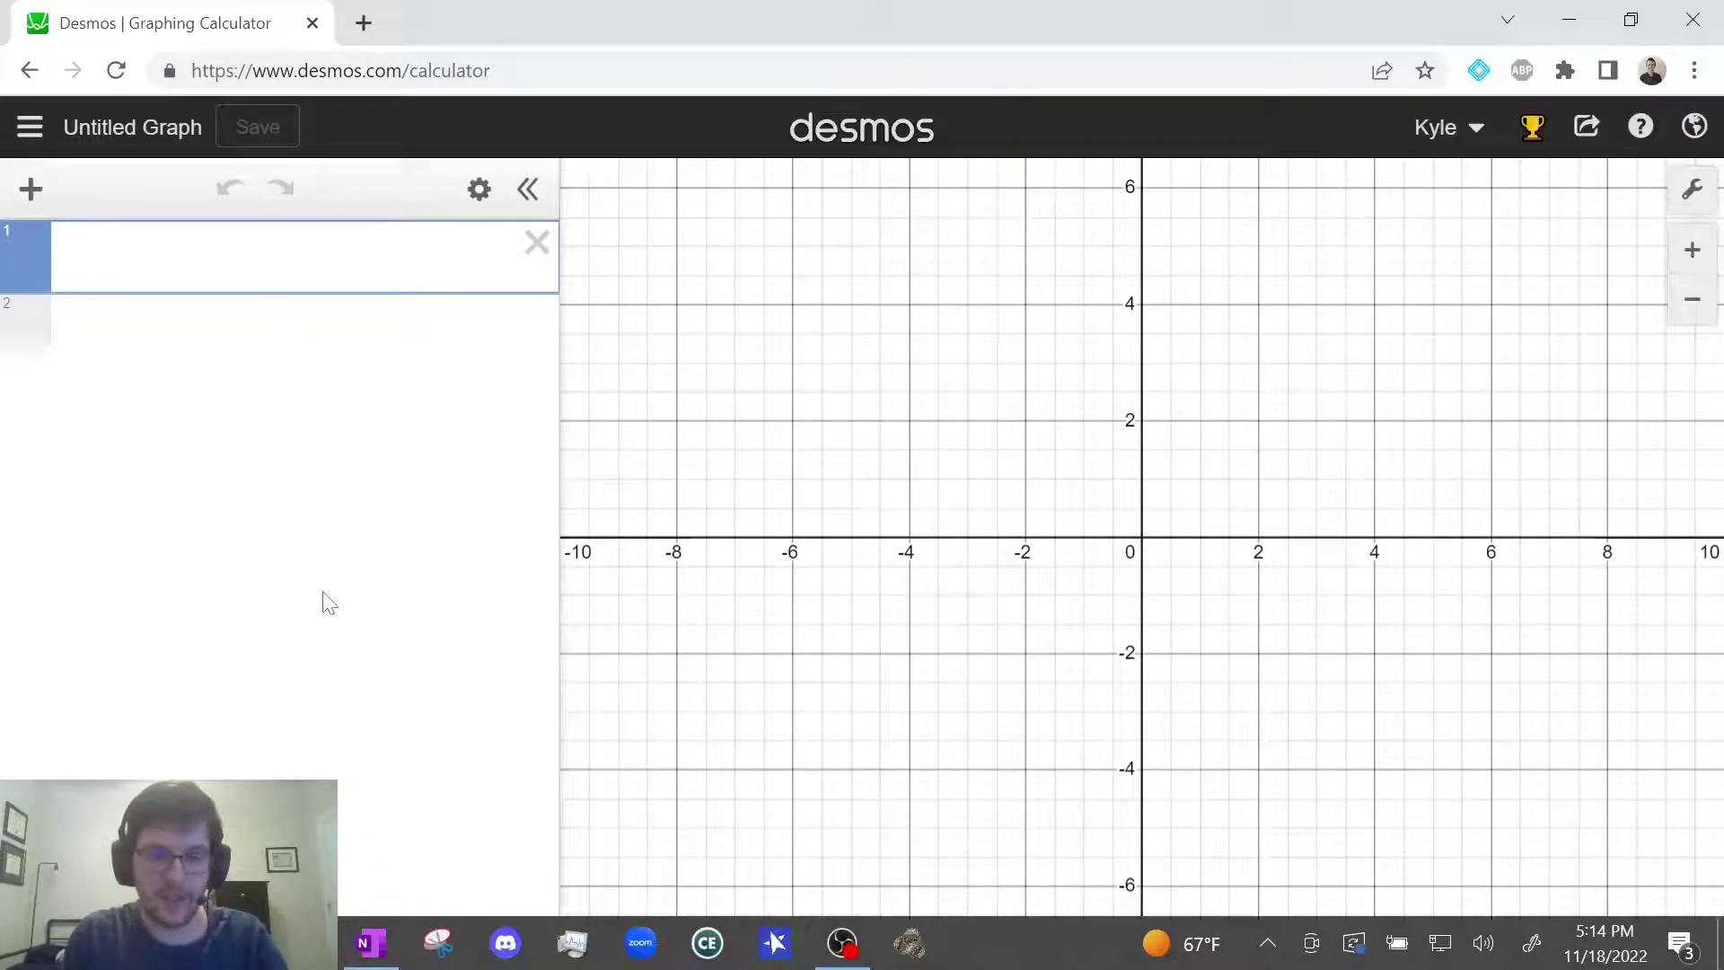
text(4x-9y)
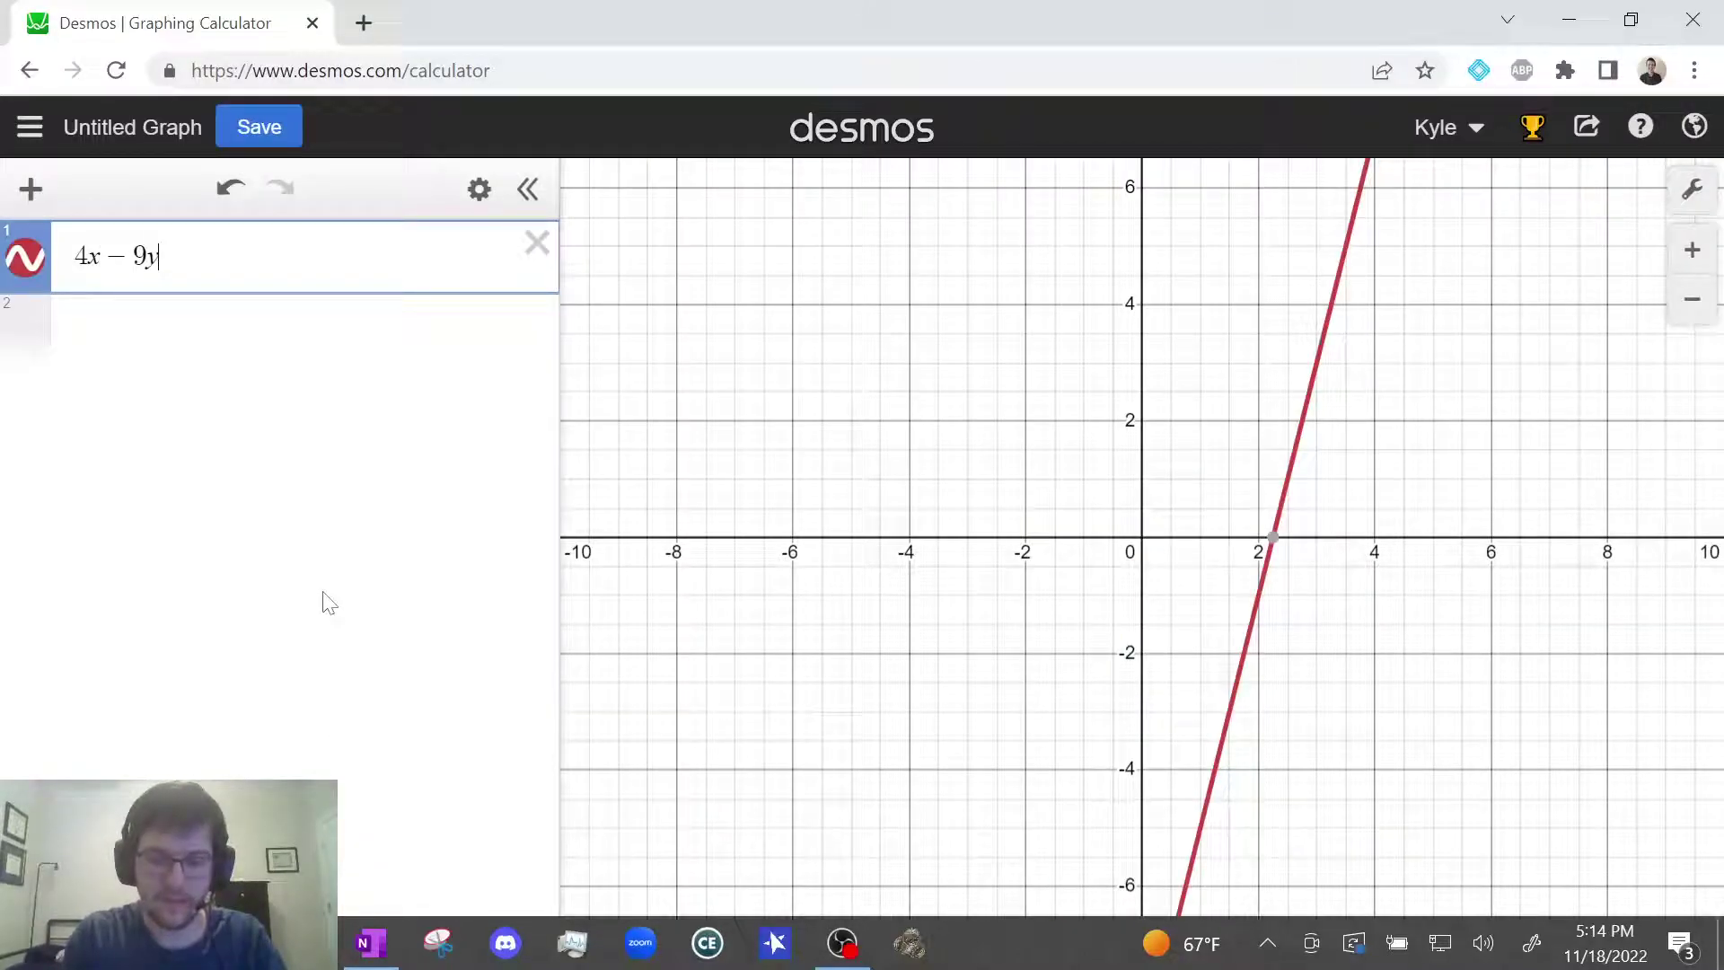
text(=9y)
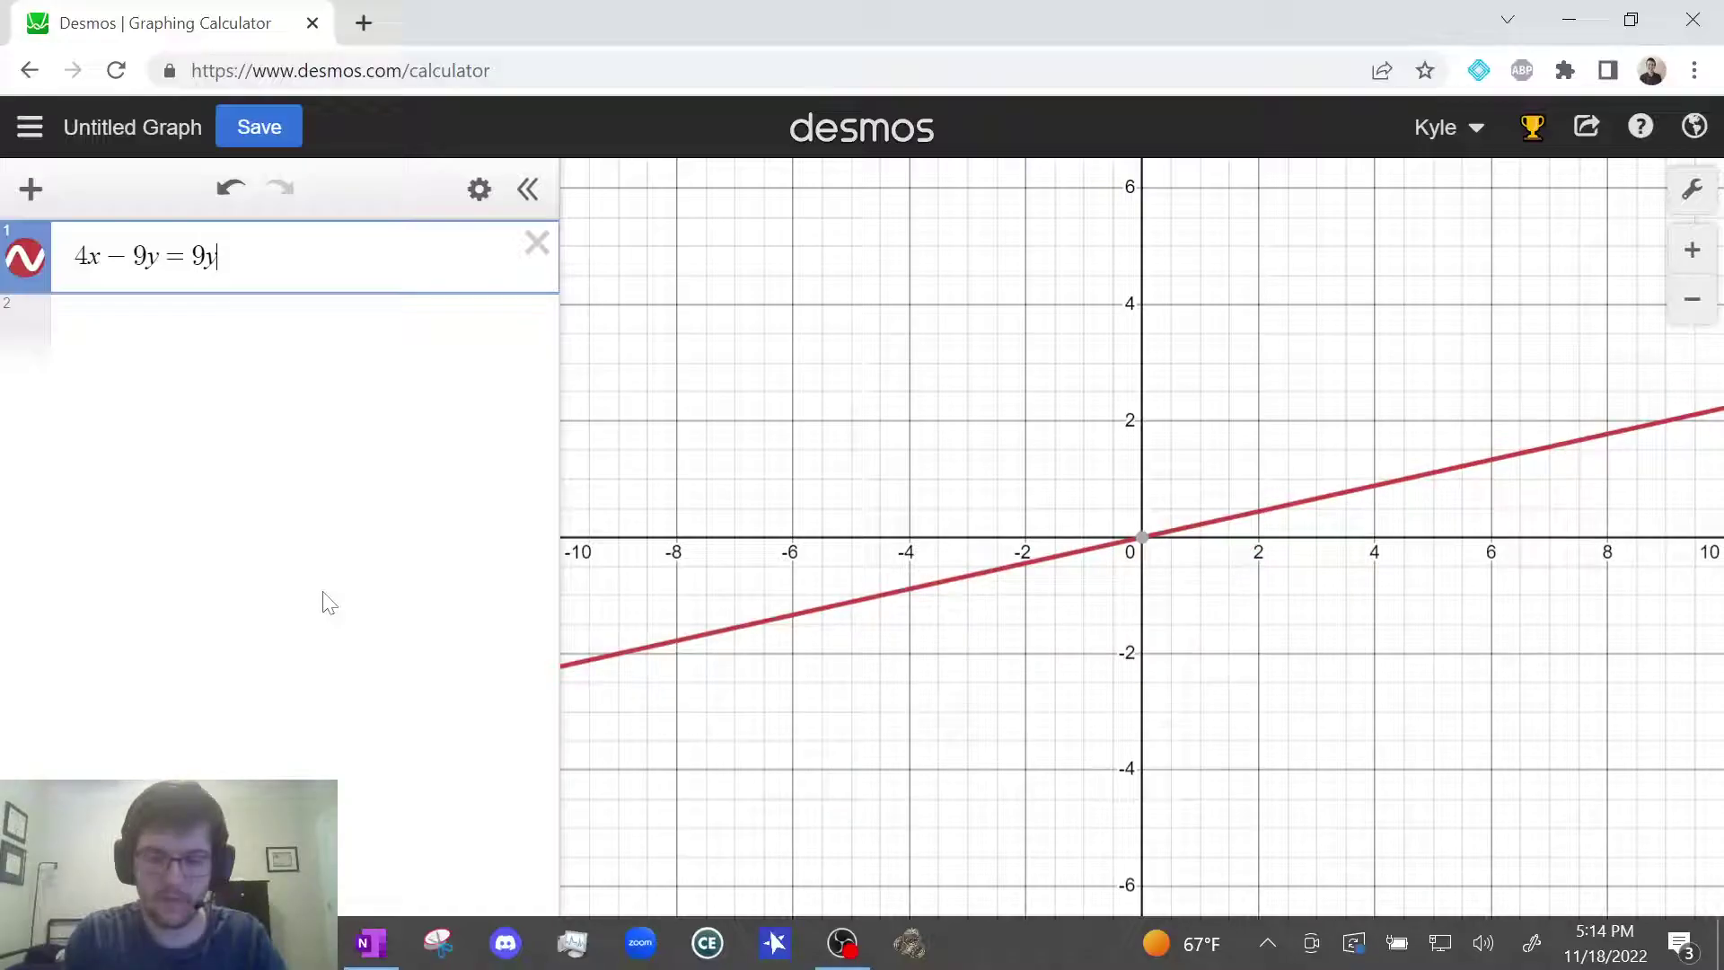
text(+5)
key(Return)
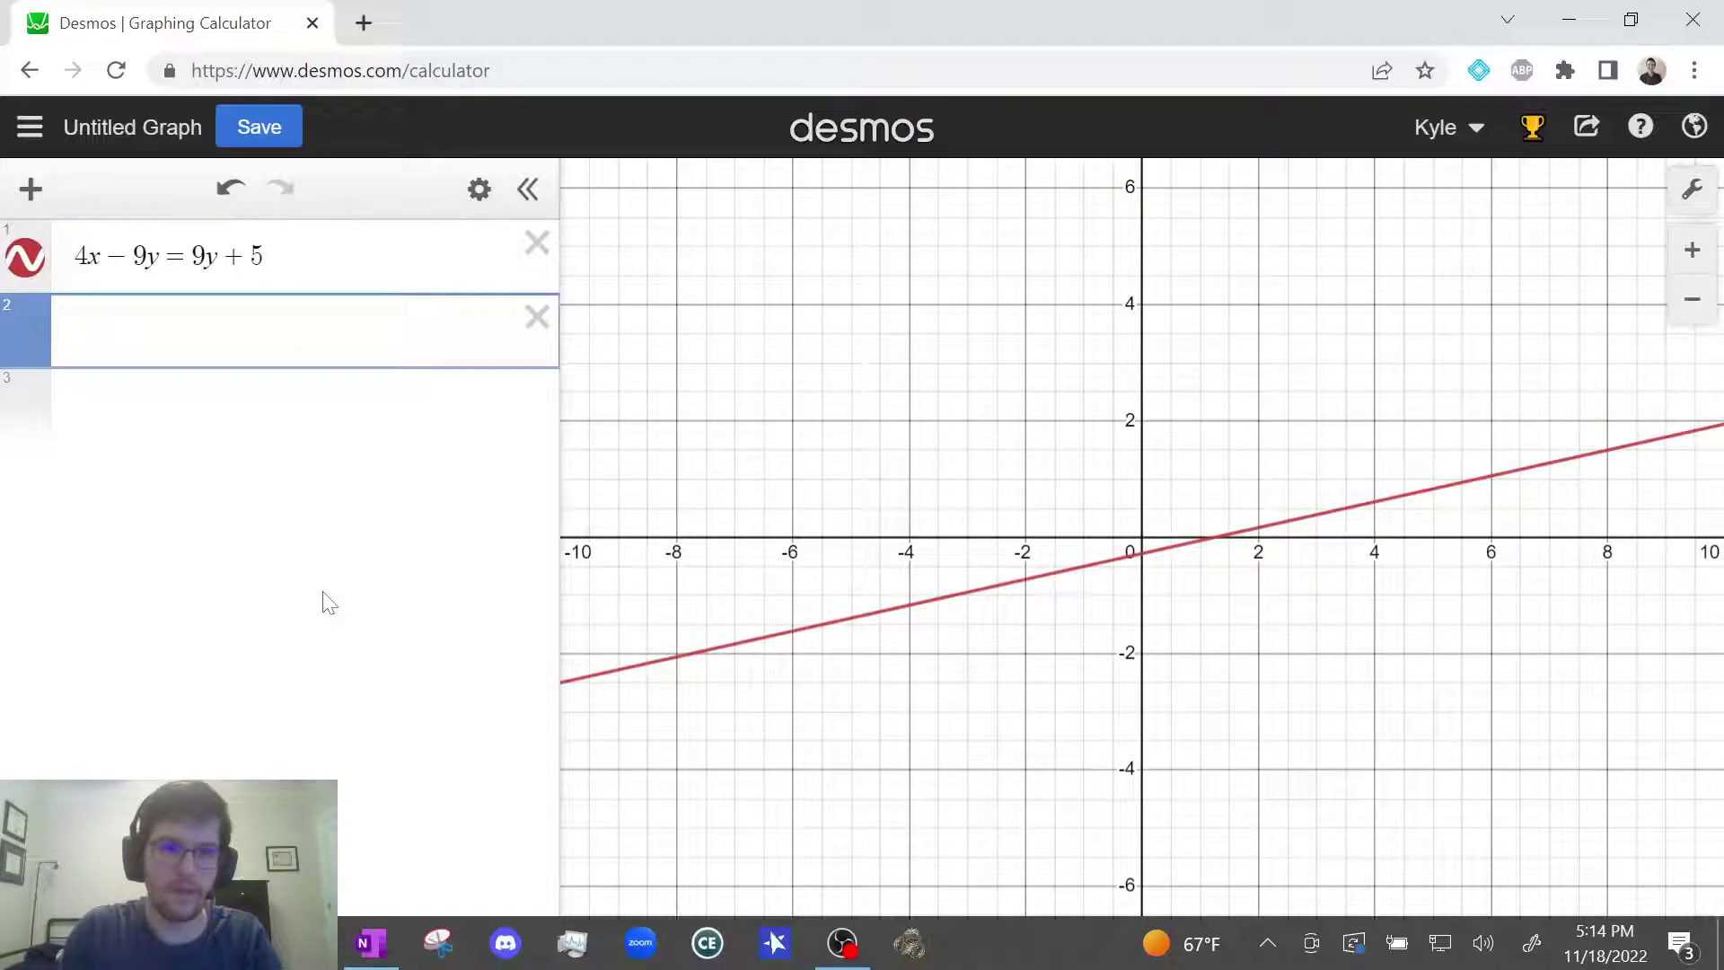
Step: Enter hy = 2 + 4x as the second equation, adding a slider for h
click(368, 943)
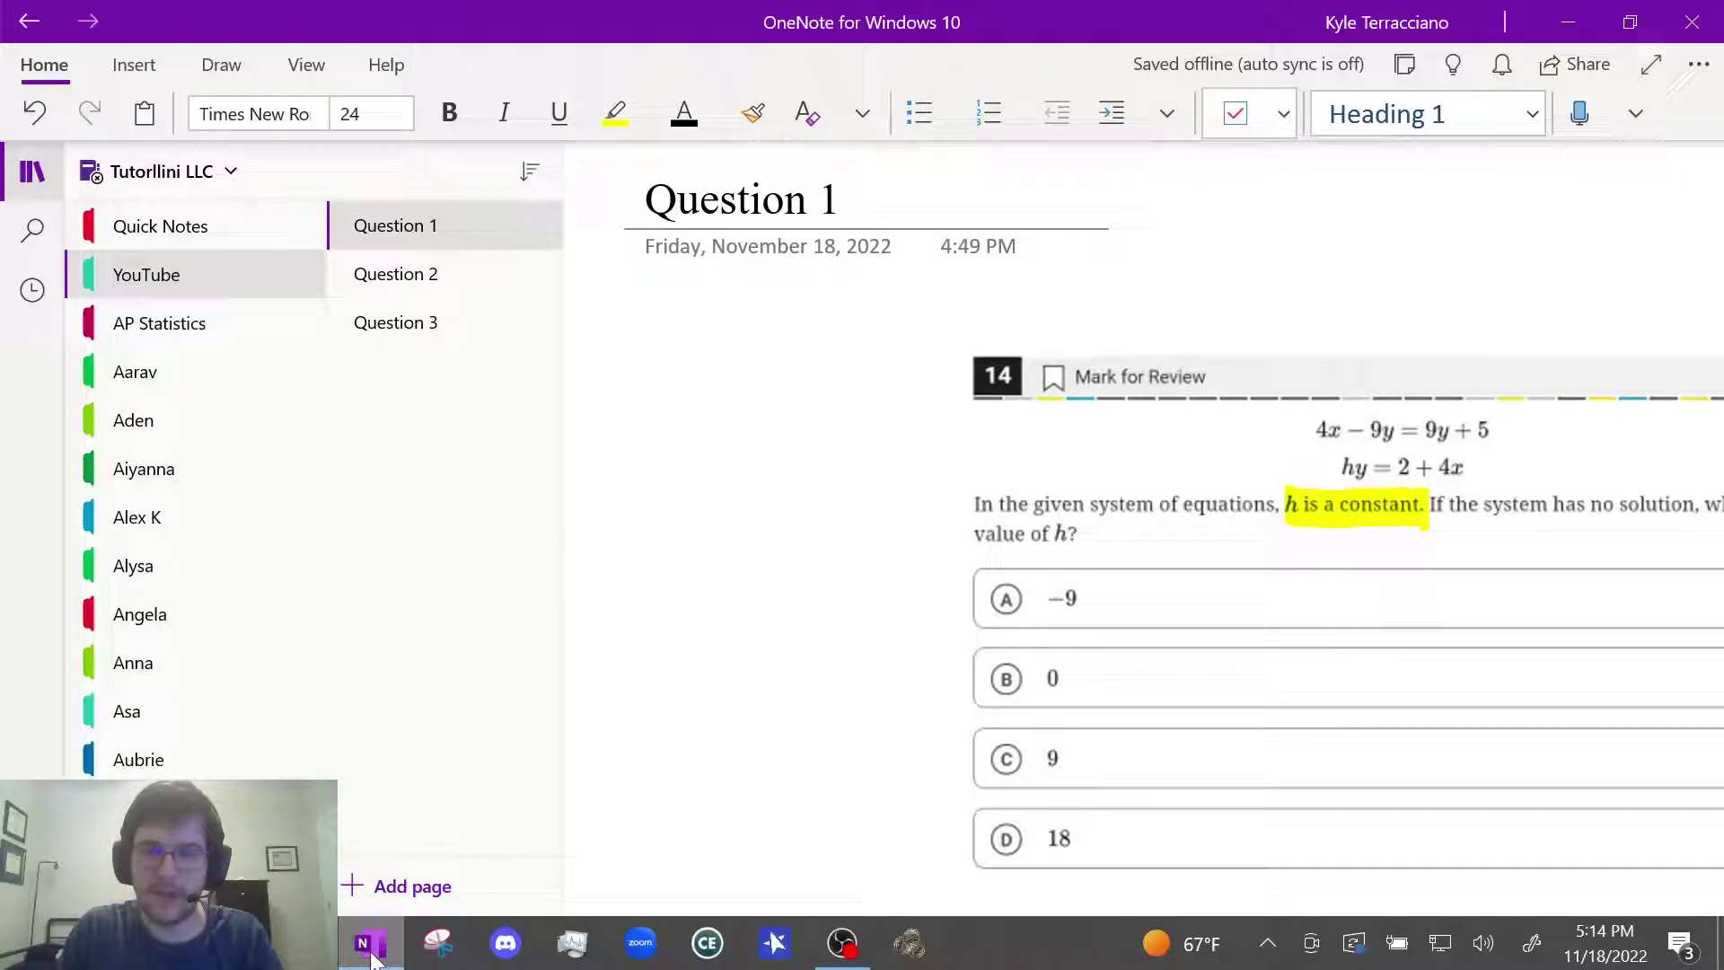
key(alt+Tab)
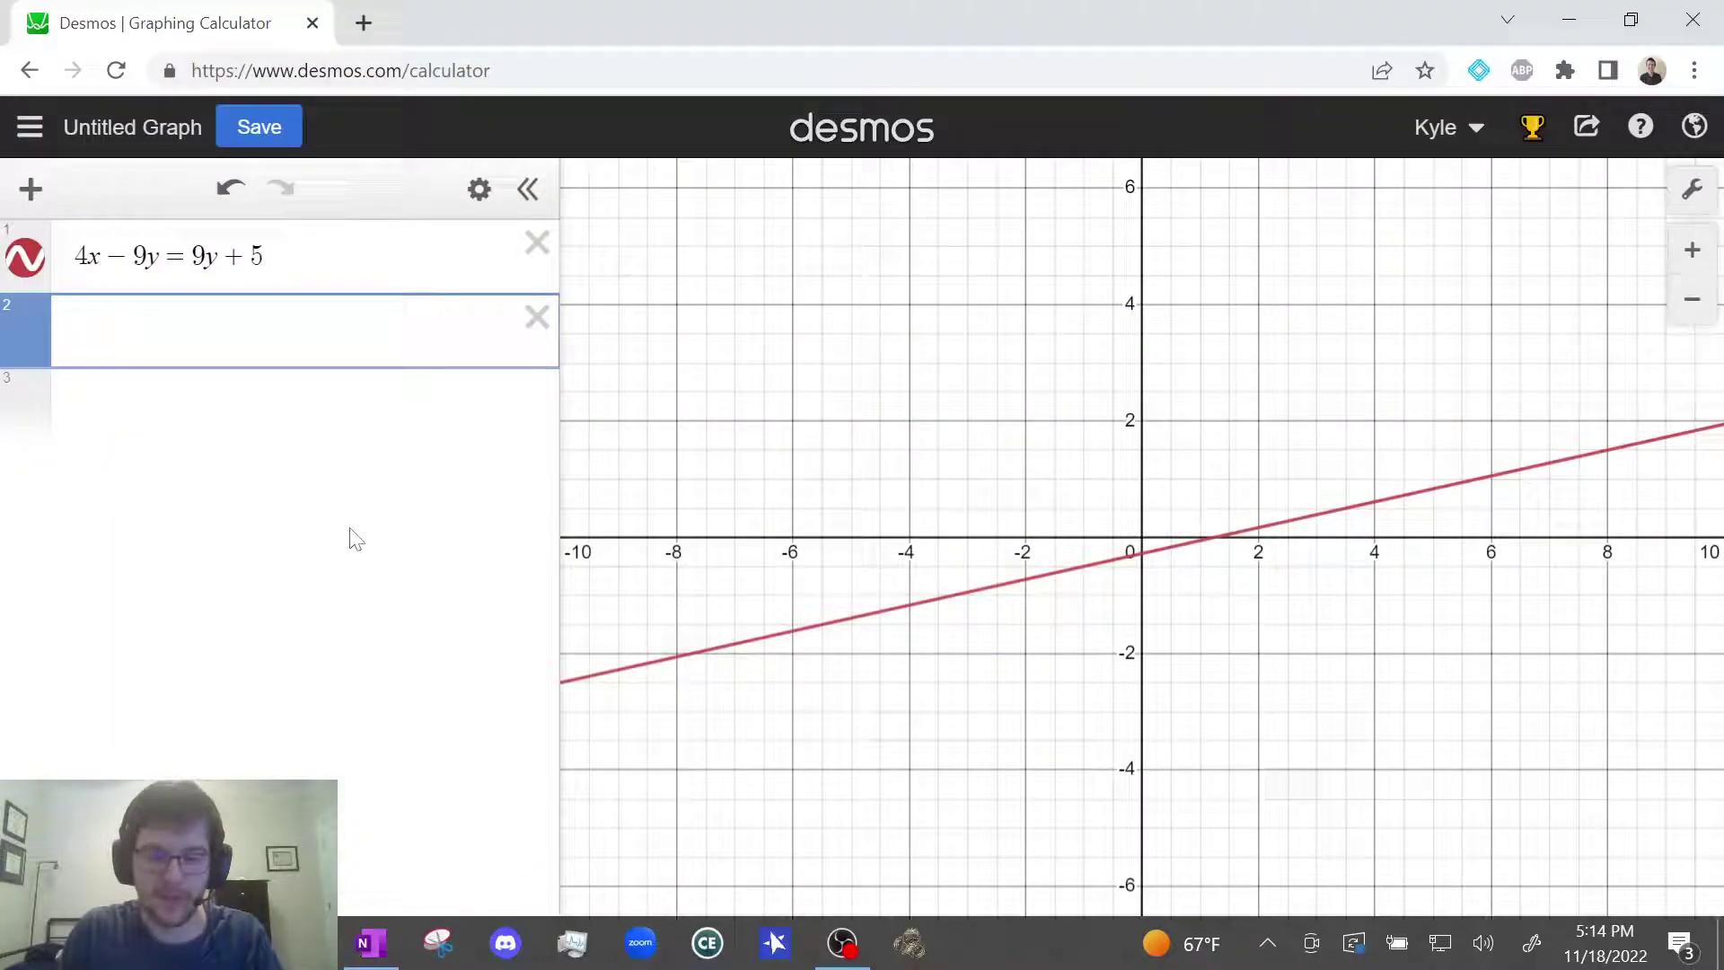
text(hy)
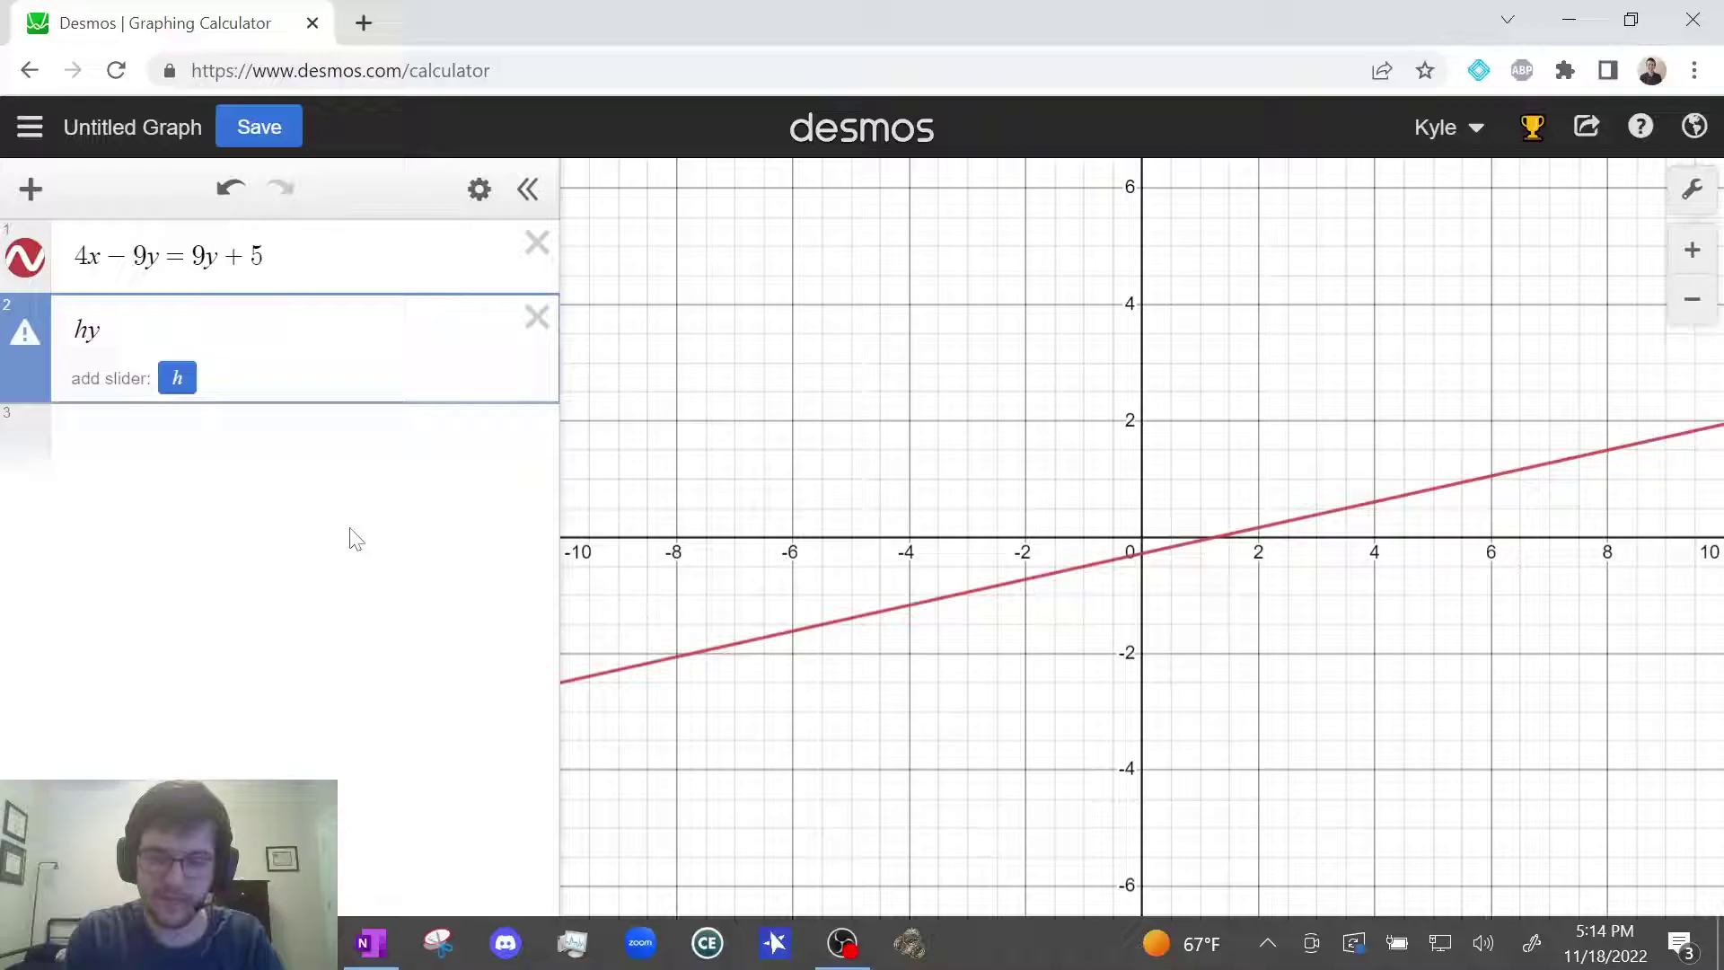
text( = 2 + 4x)
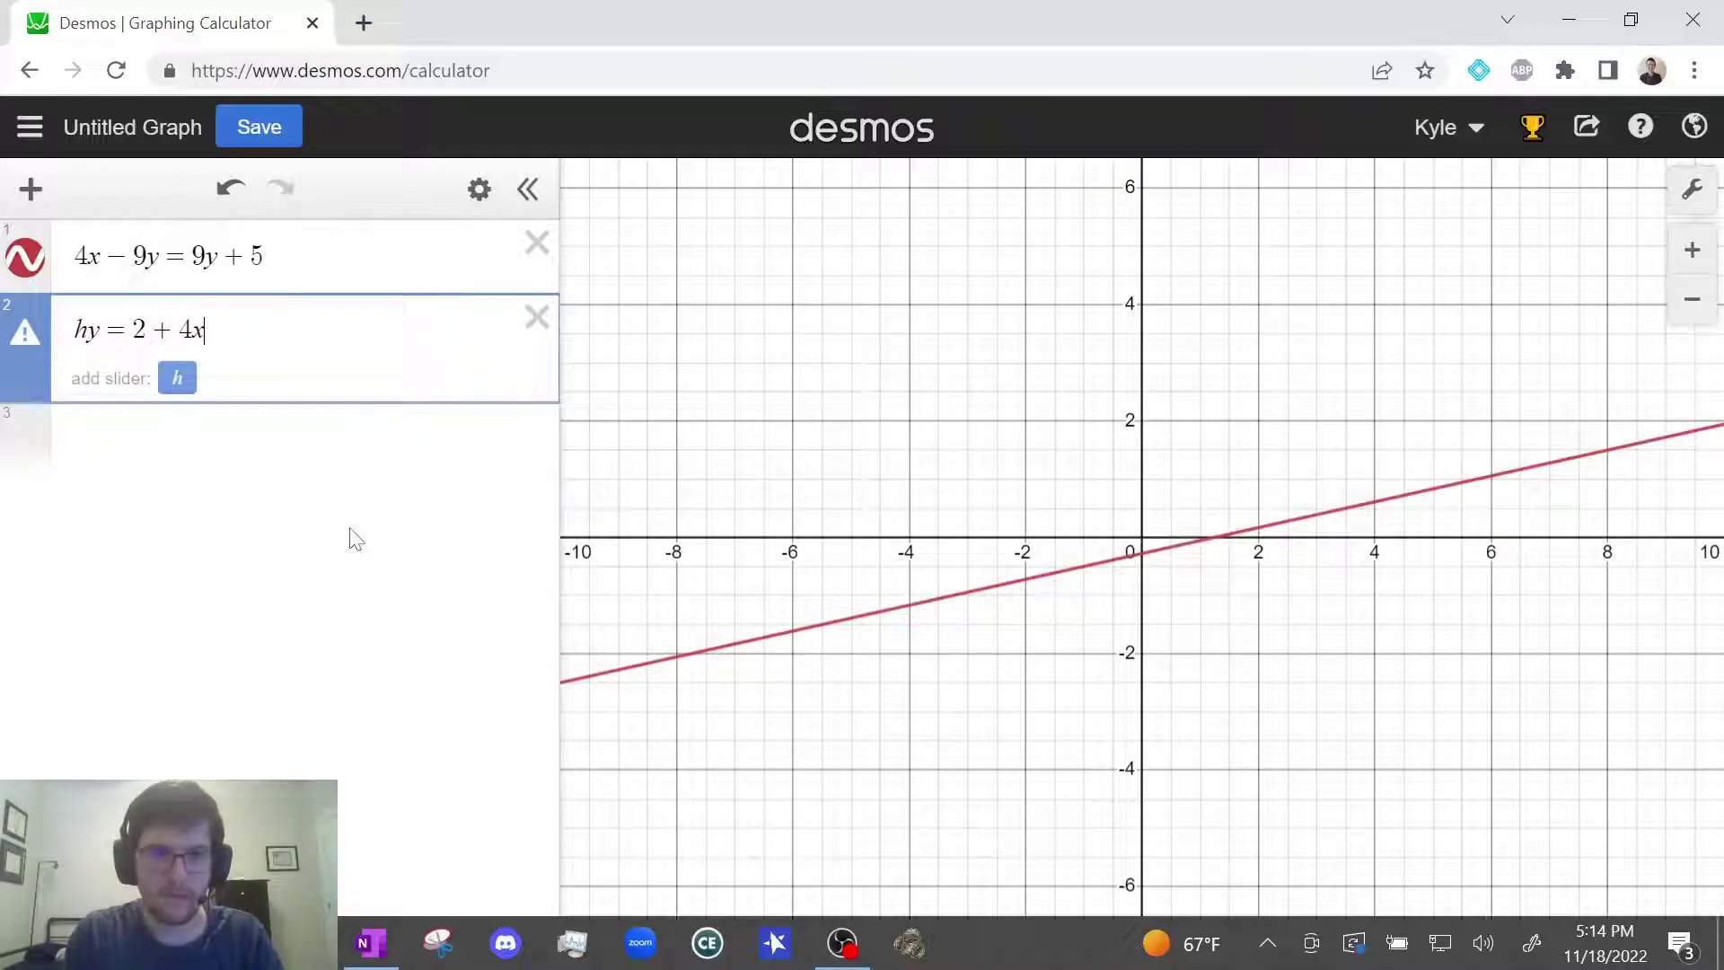
key(Return)
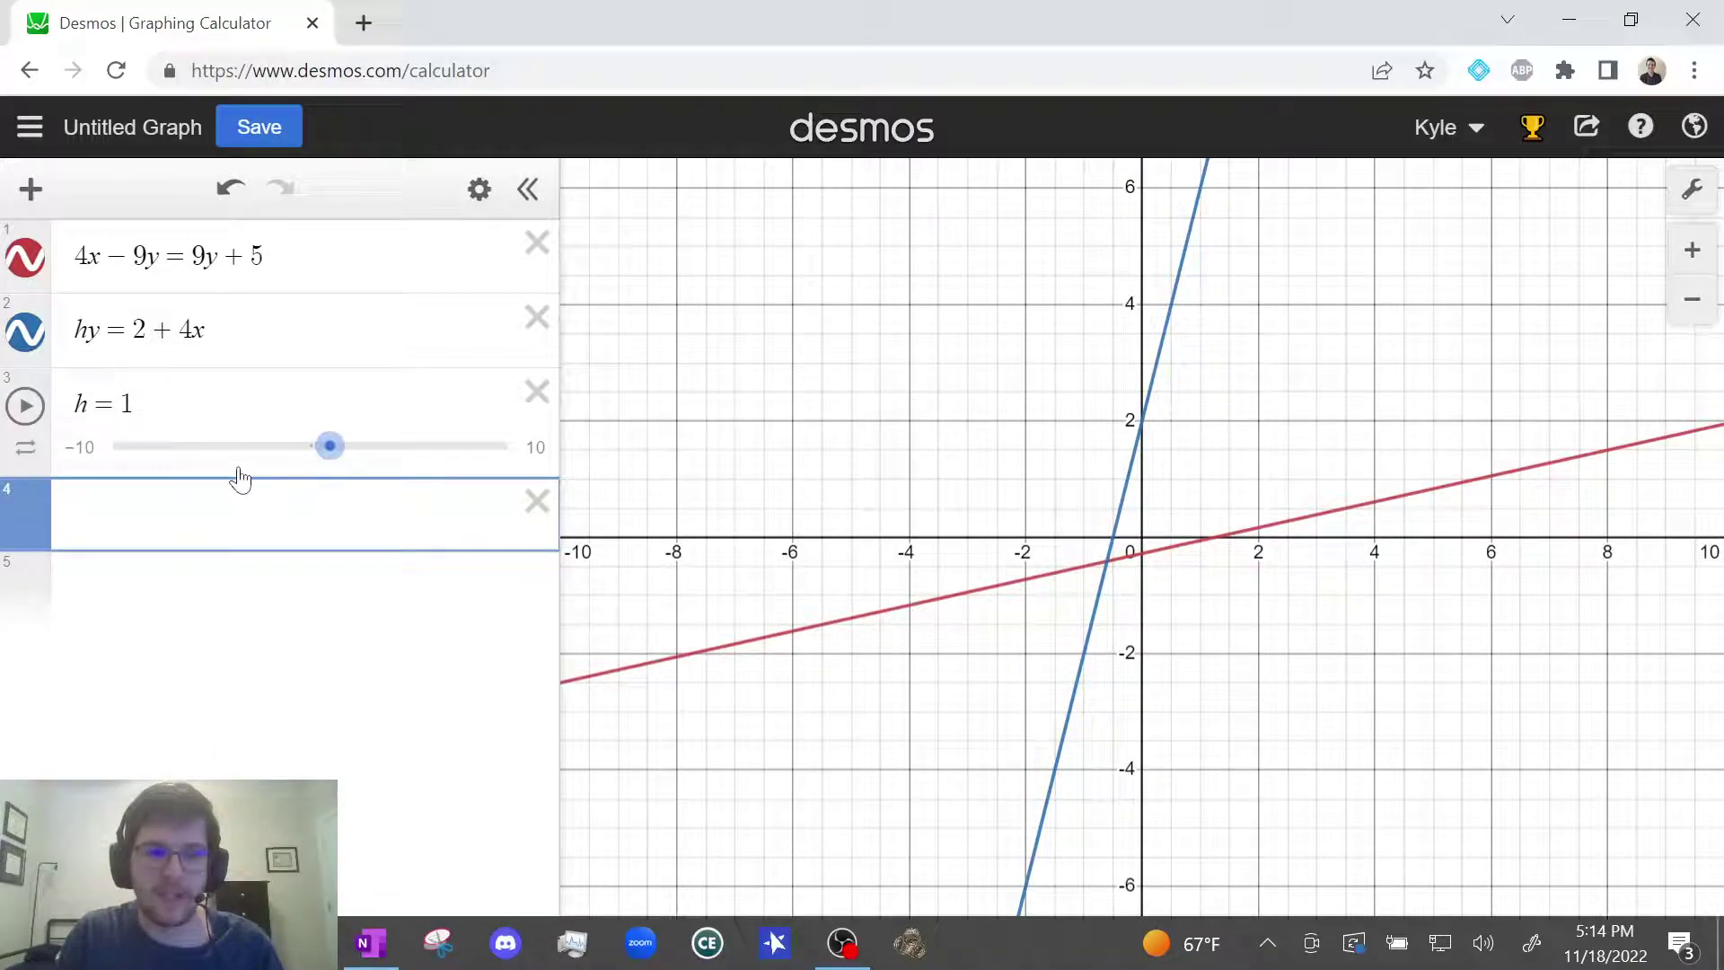
Step: Try h = −9 and then h = 0, comparing against the question in OneNote
click(374, 951)
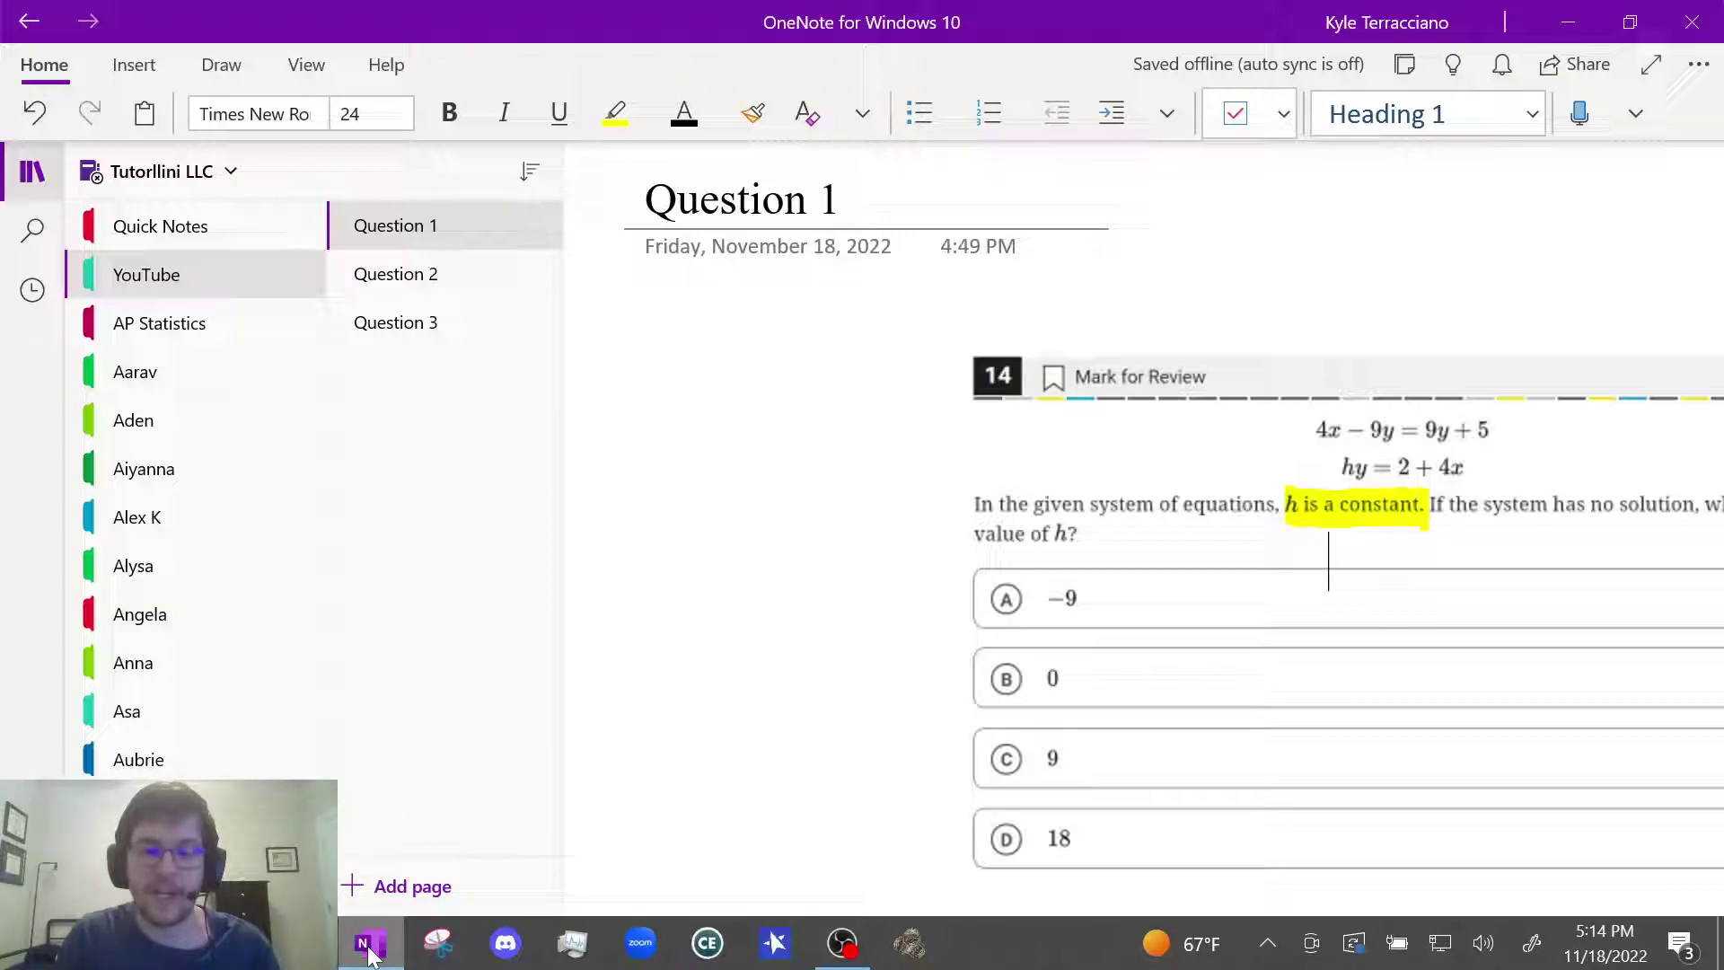
click(370, 944)
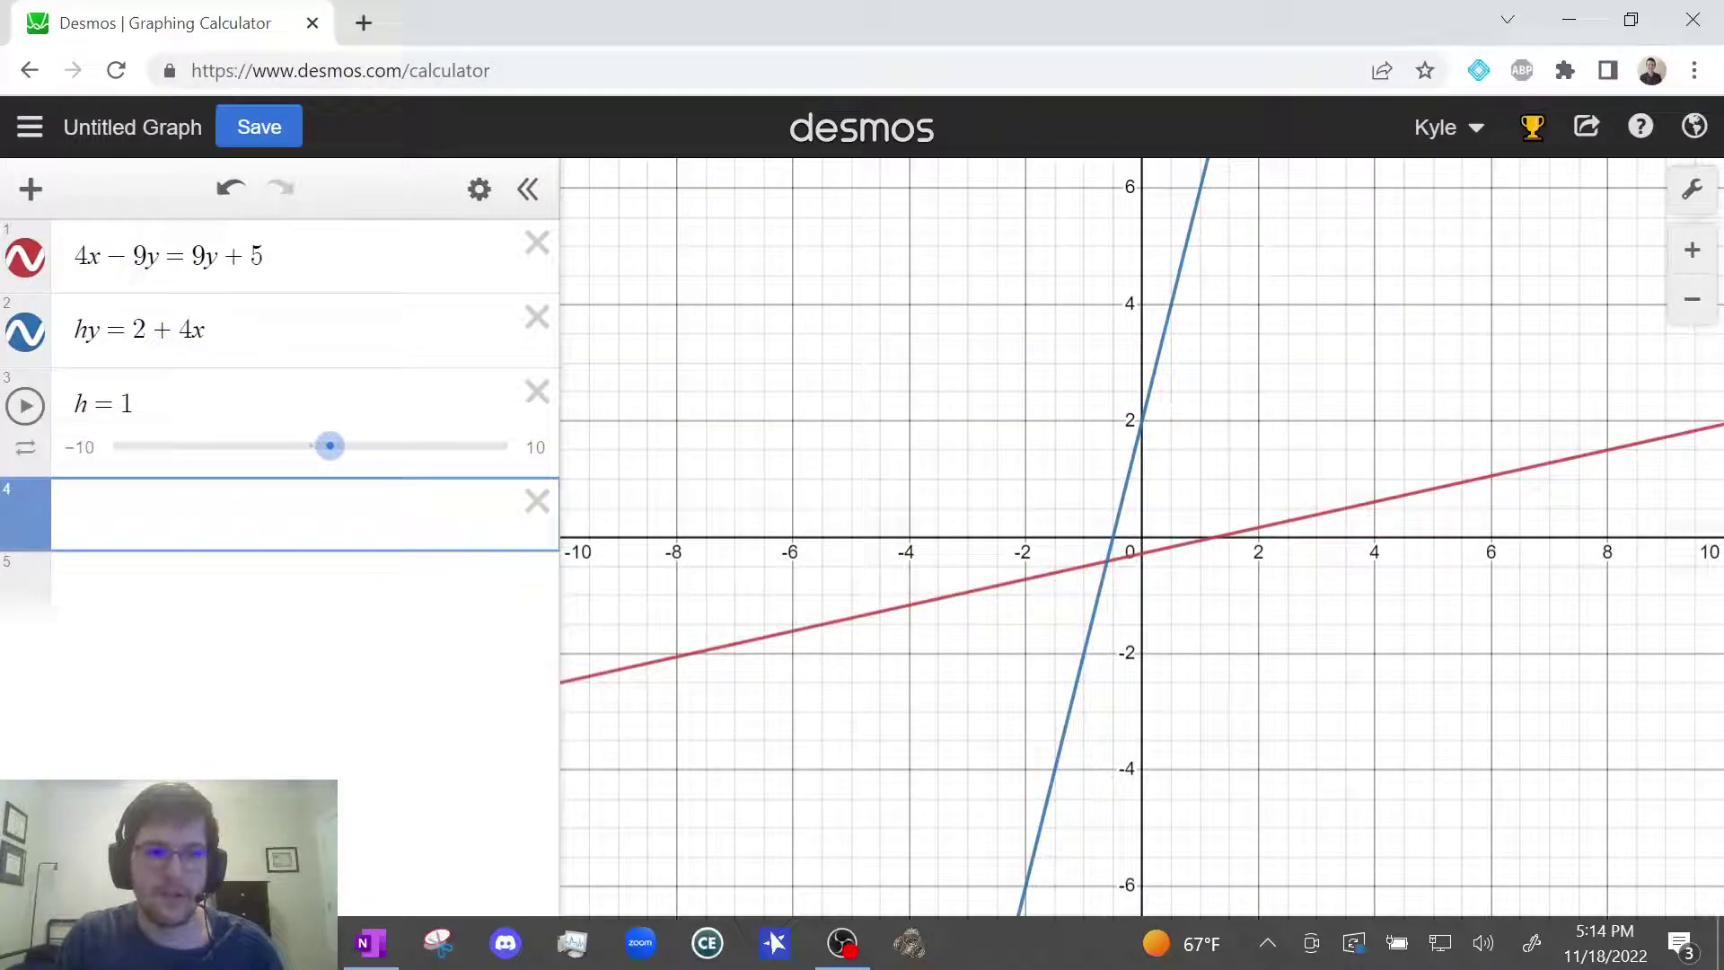
key(Up)
key(BackSpace)
text(-9)
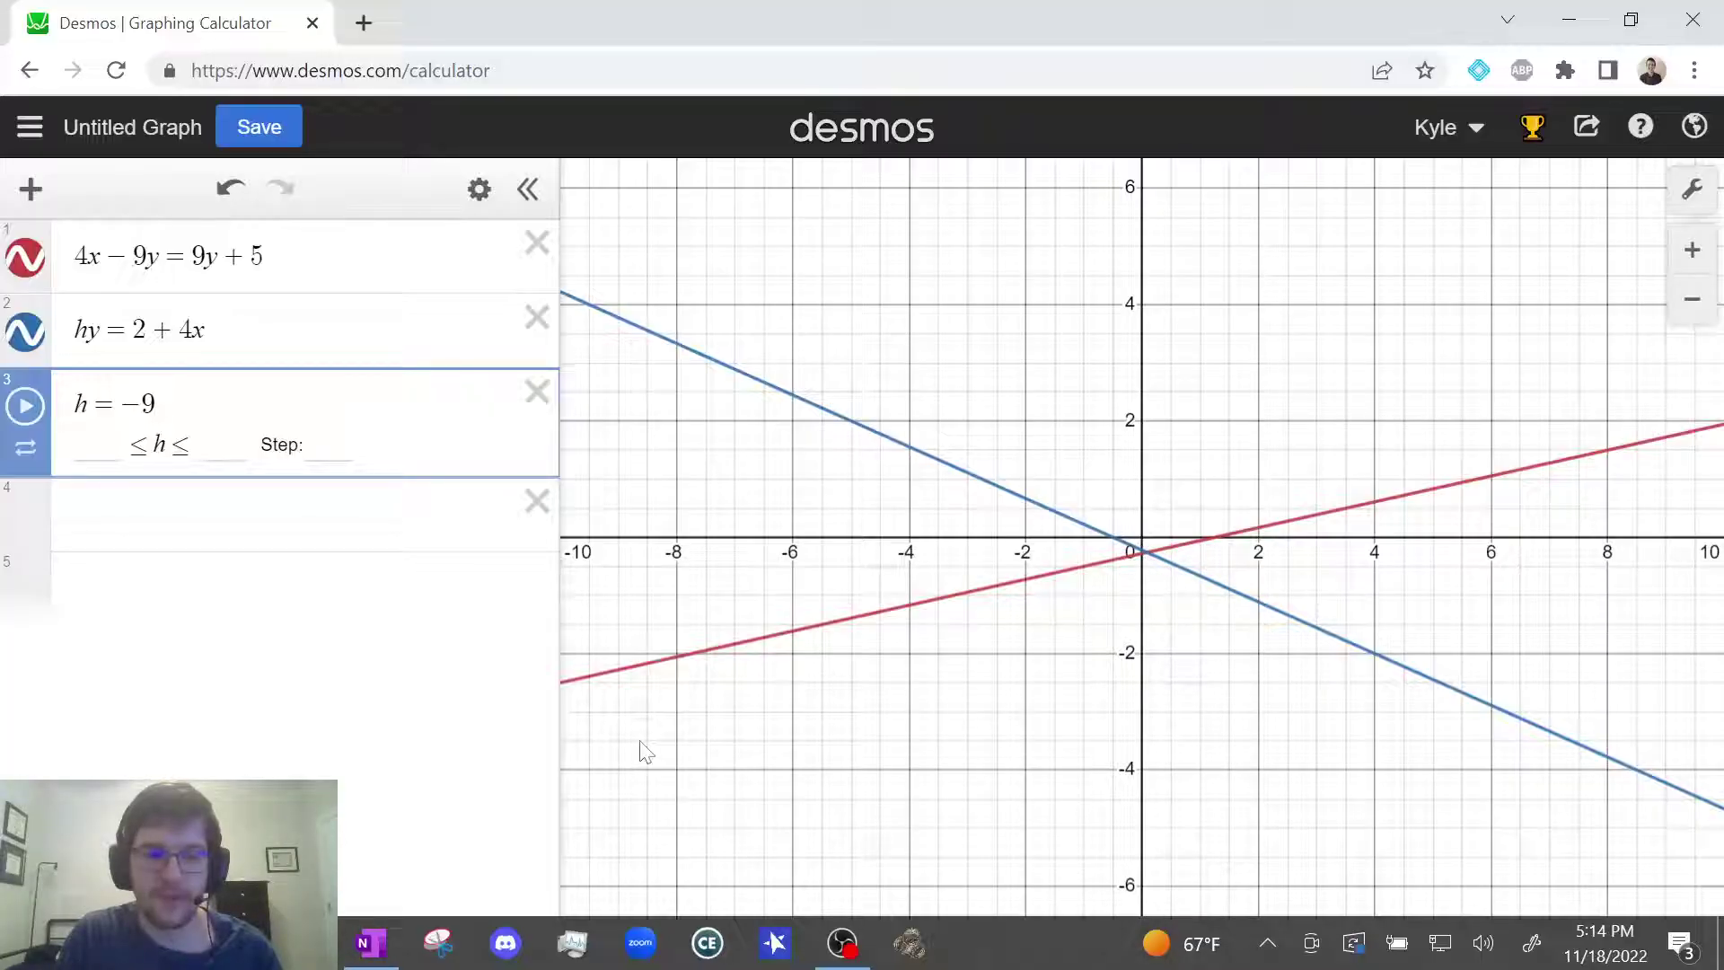
click(384, 950)
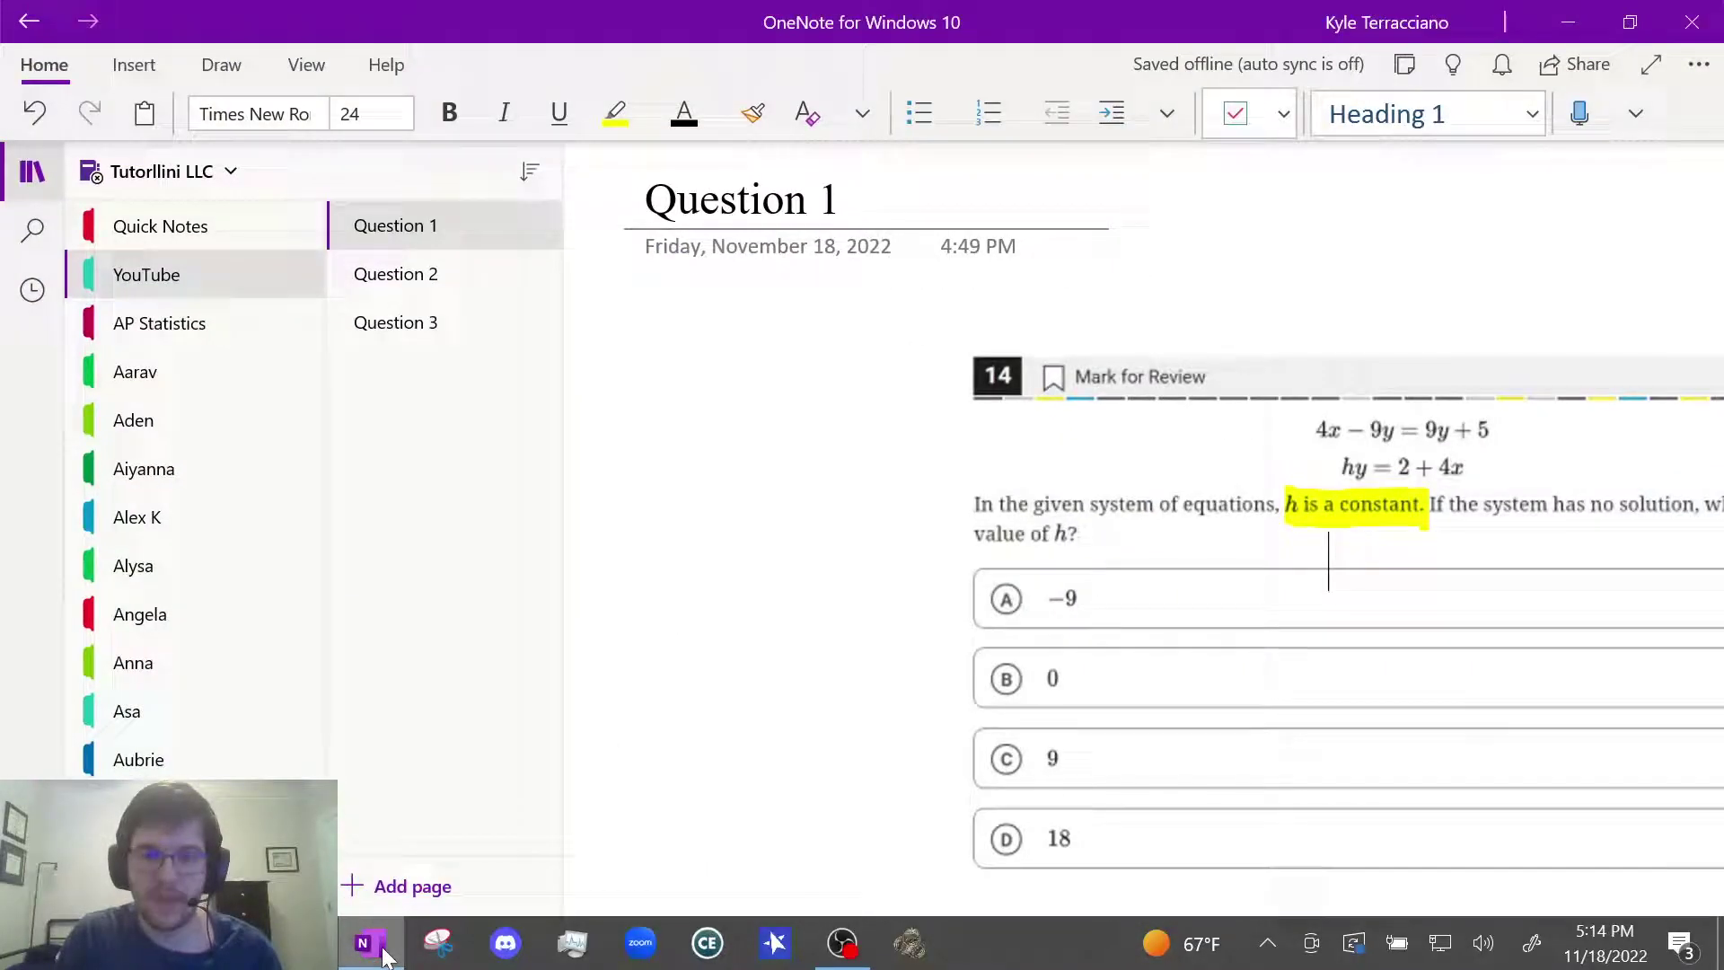
click(377, 944)
key(BackSpace)
key(BackSpace)
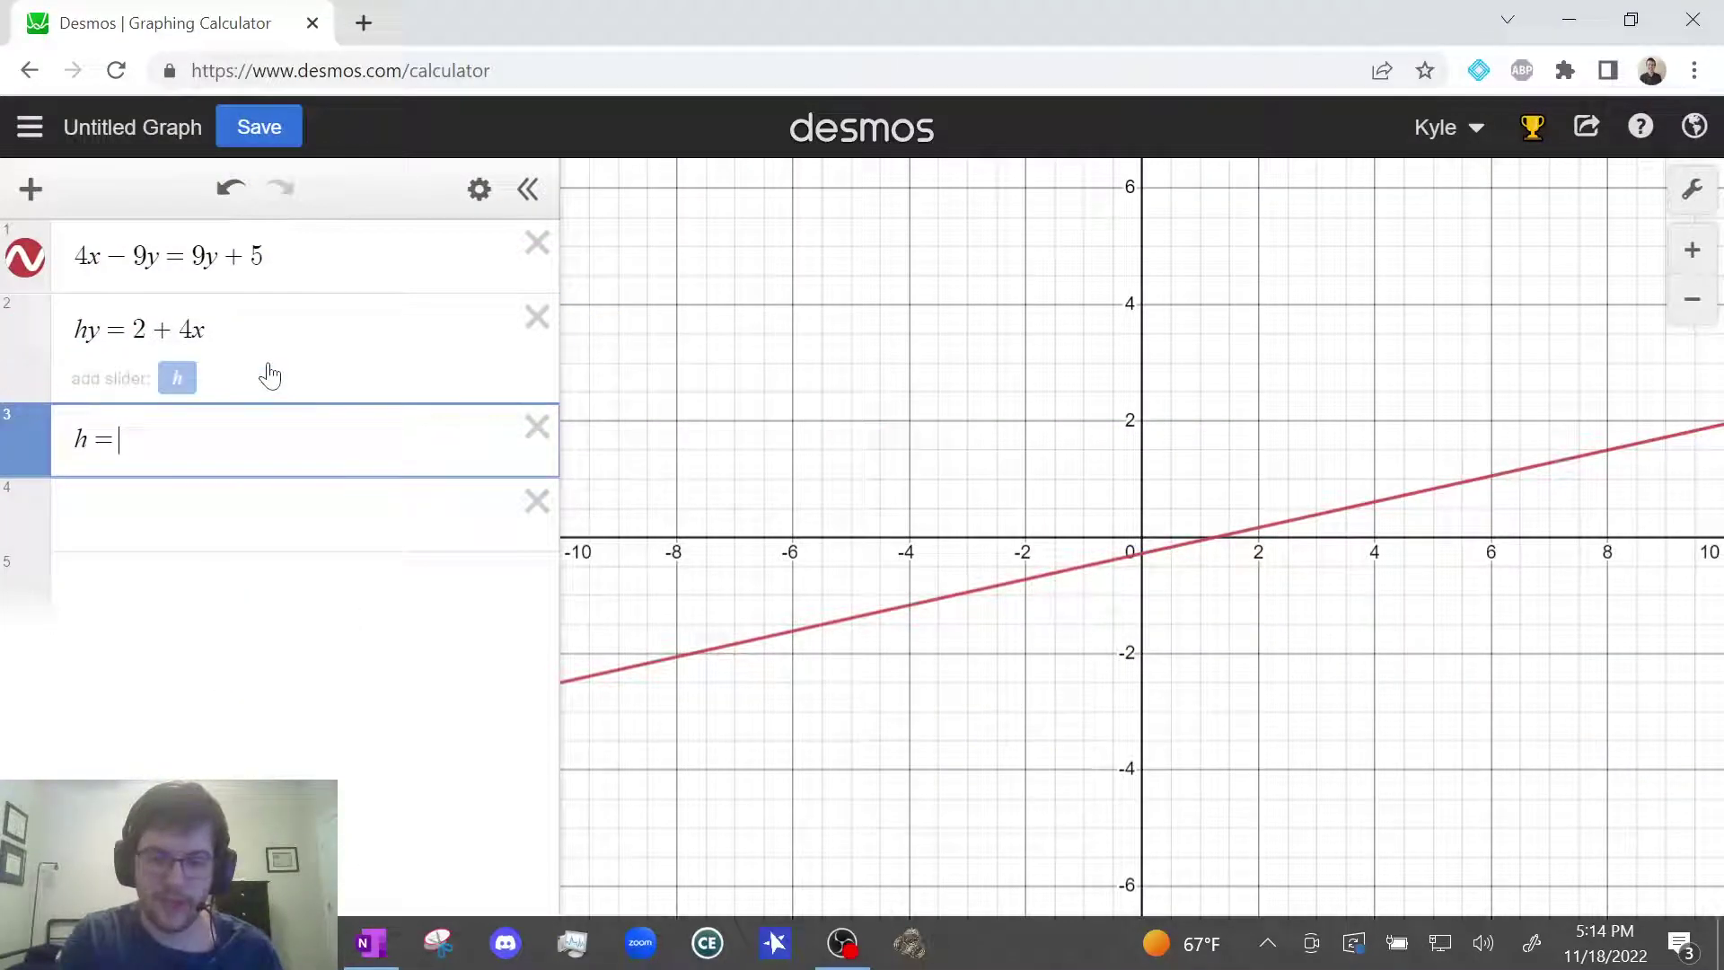
text(0)
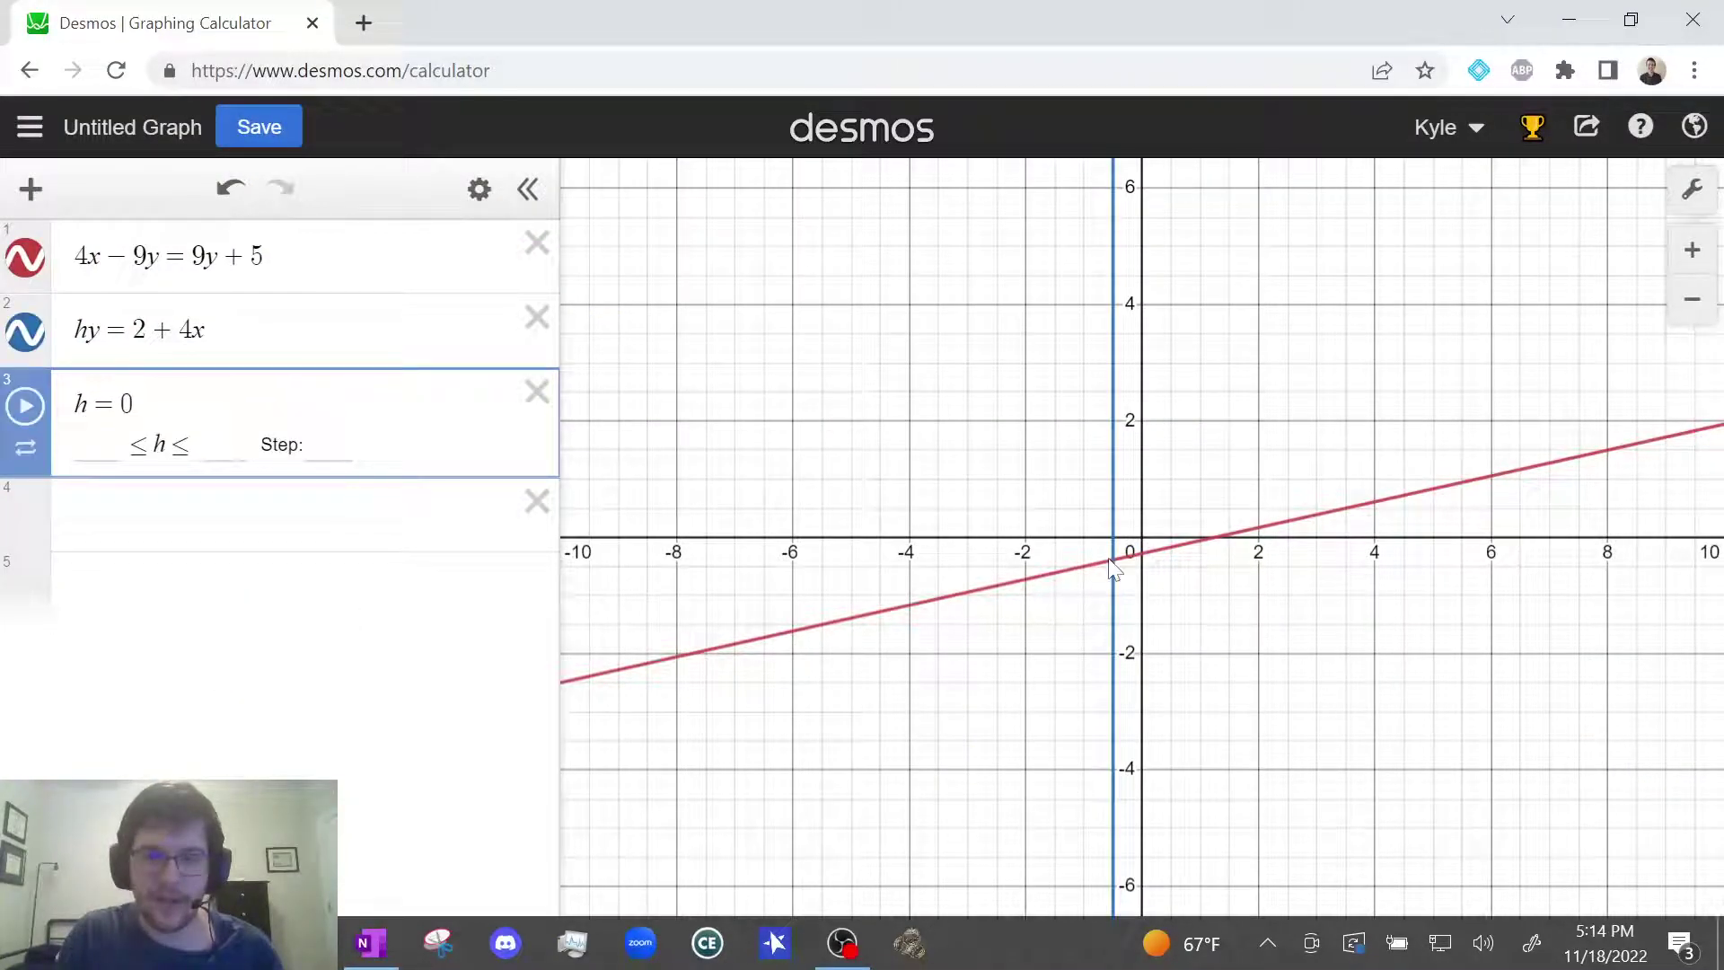
Step: Try h = 9, then set h to 18
click(364, 957)
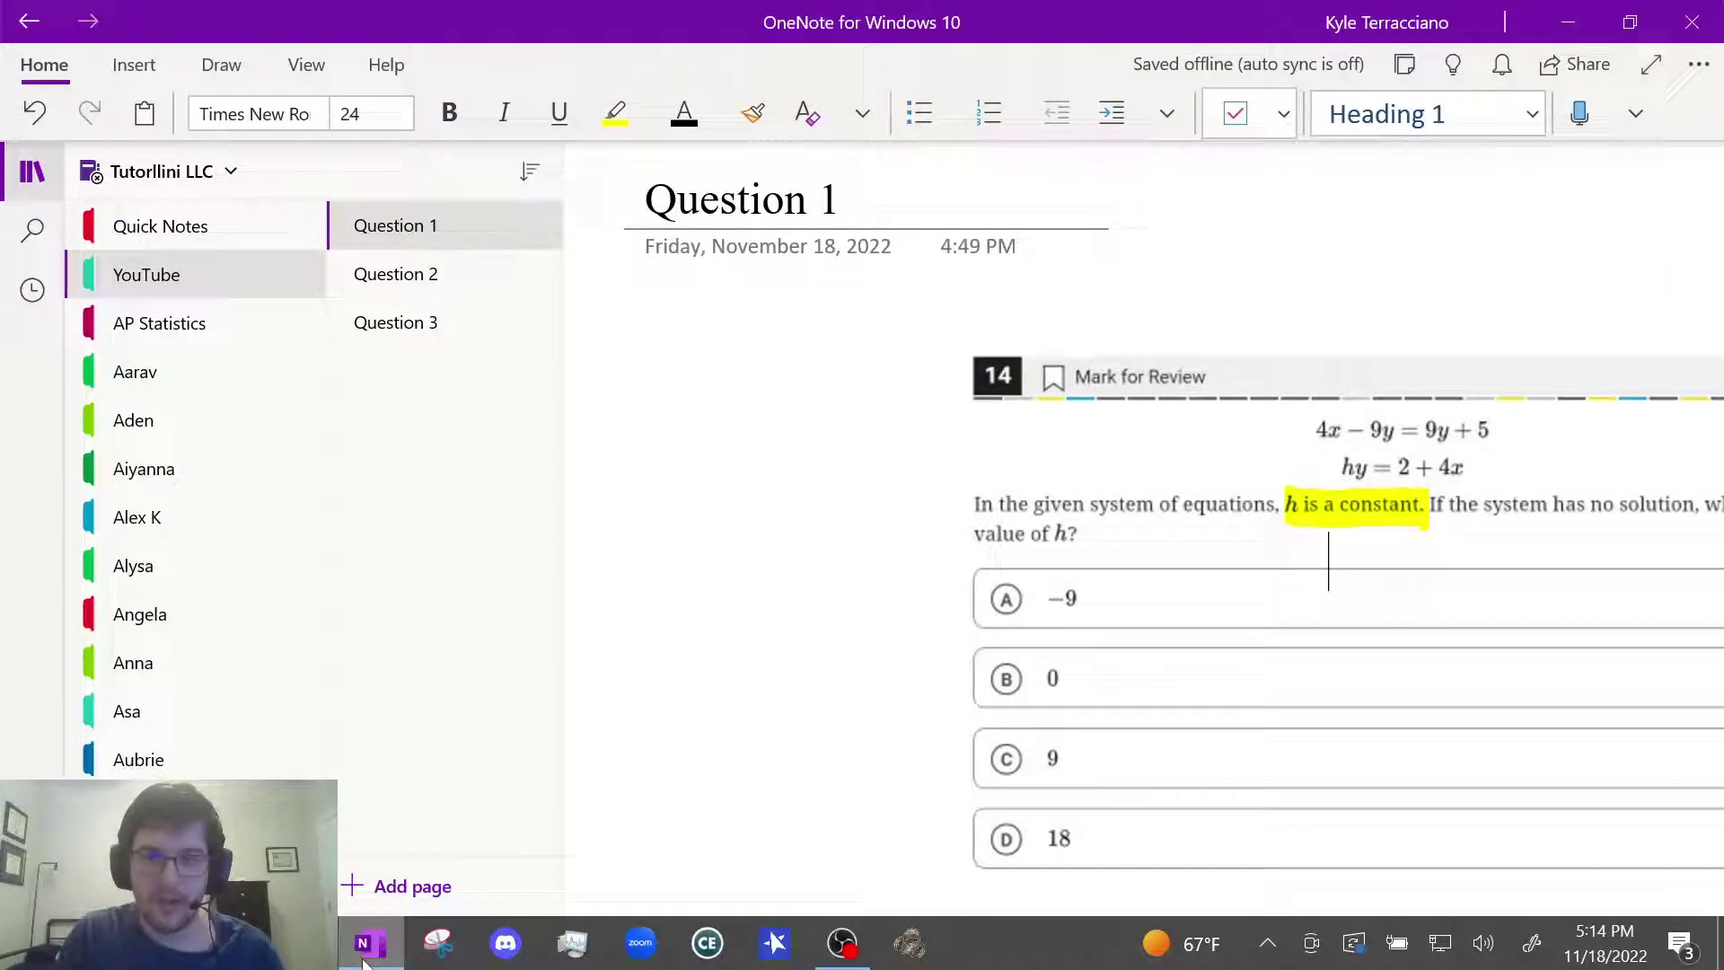
click(364, 957)
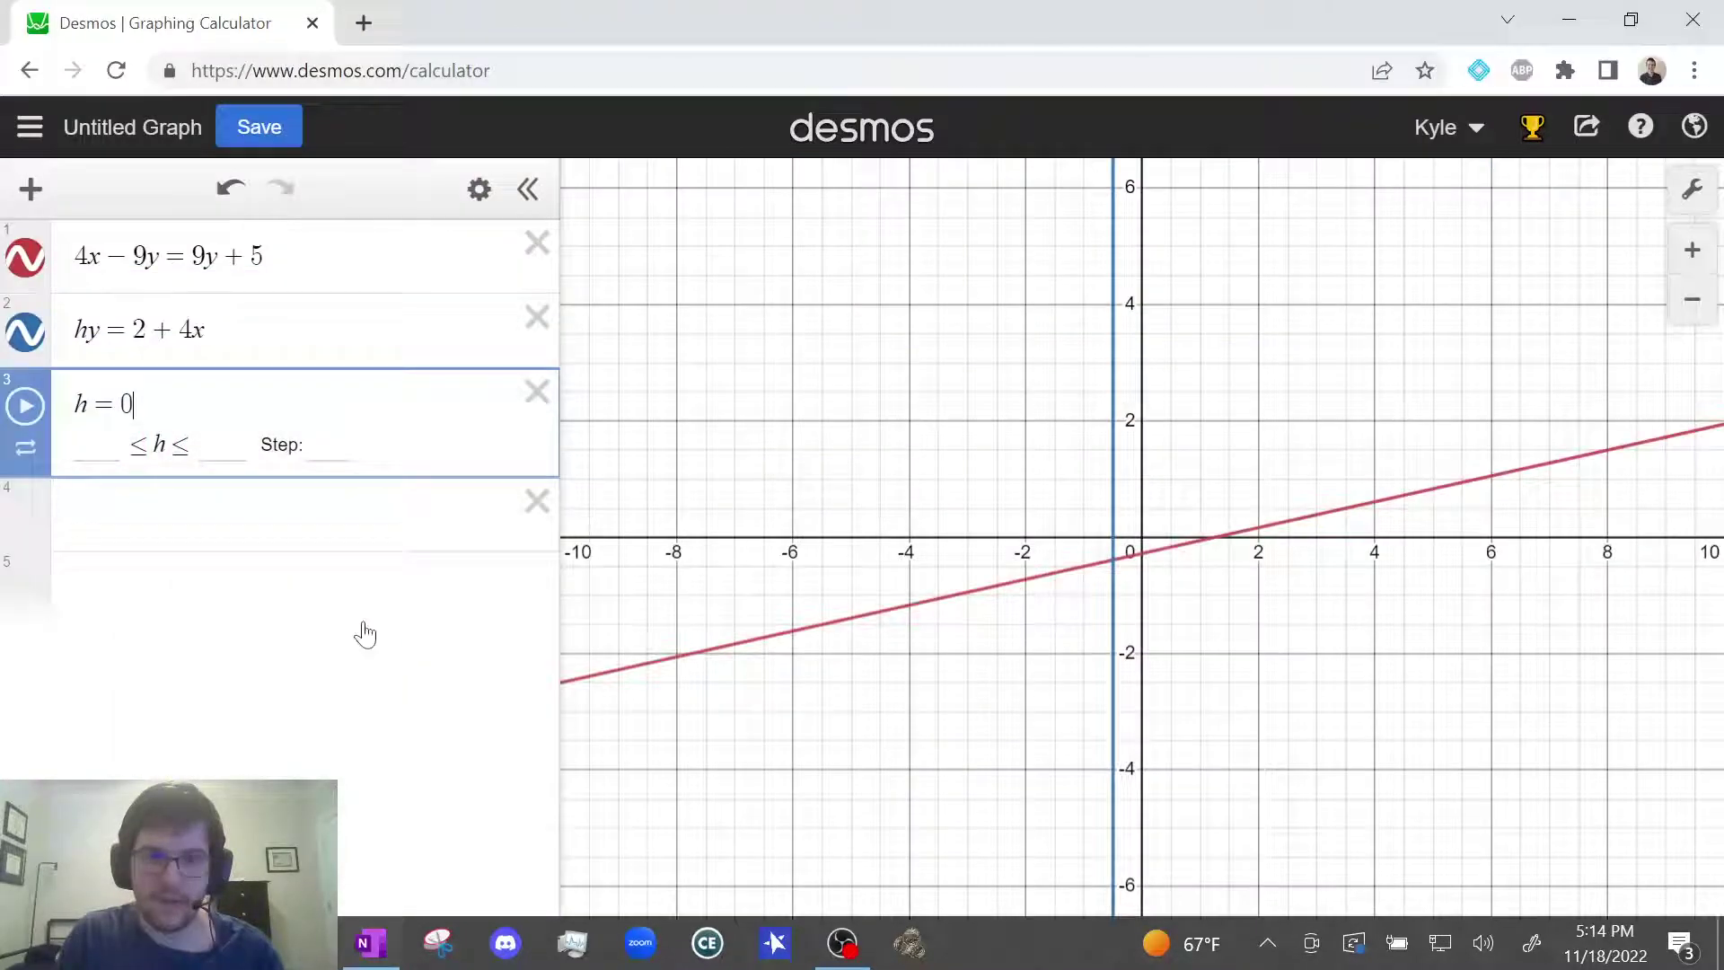
key(BackSpace)
text(9)
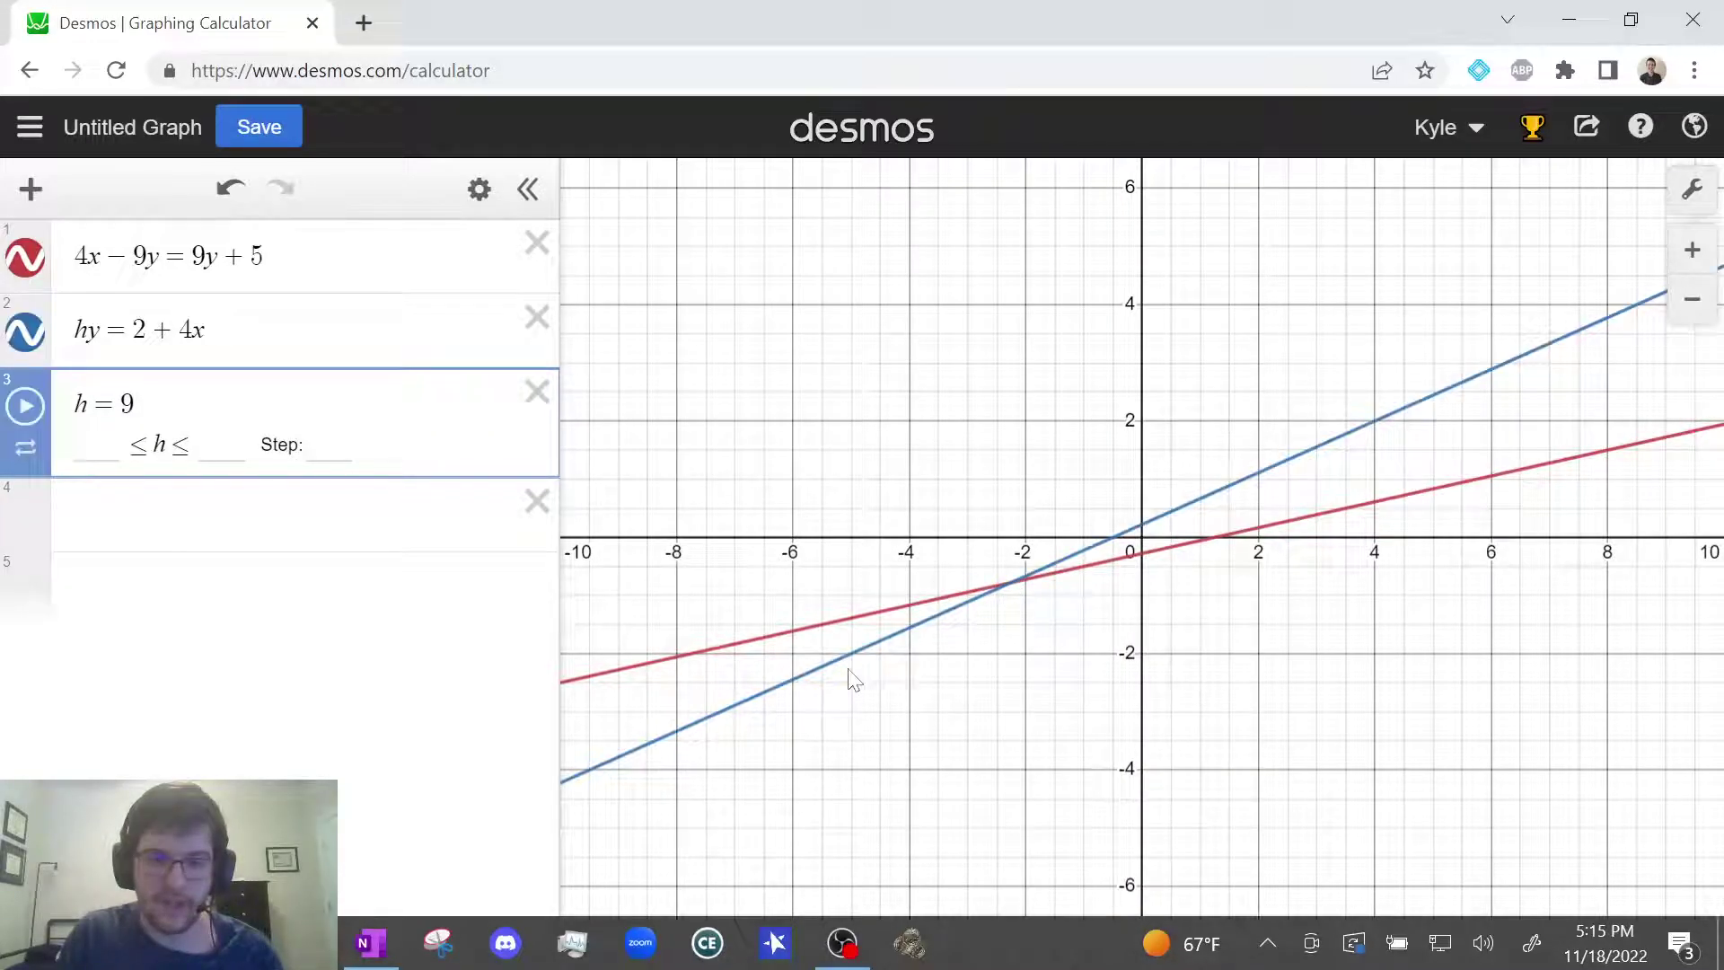
click(391, 949)
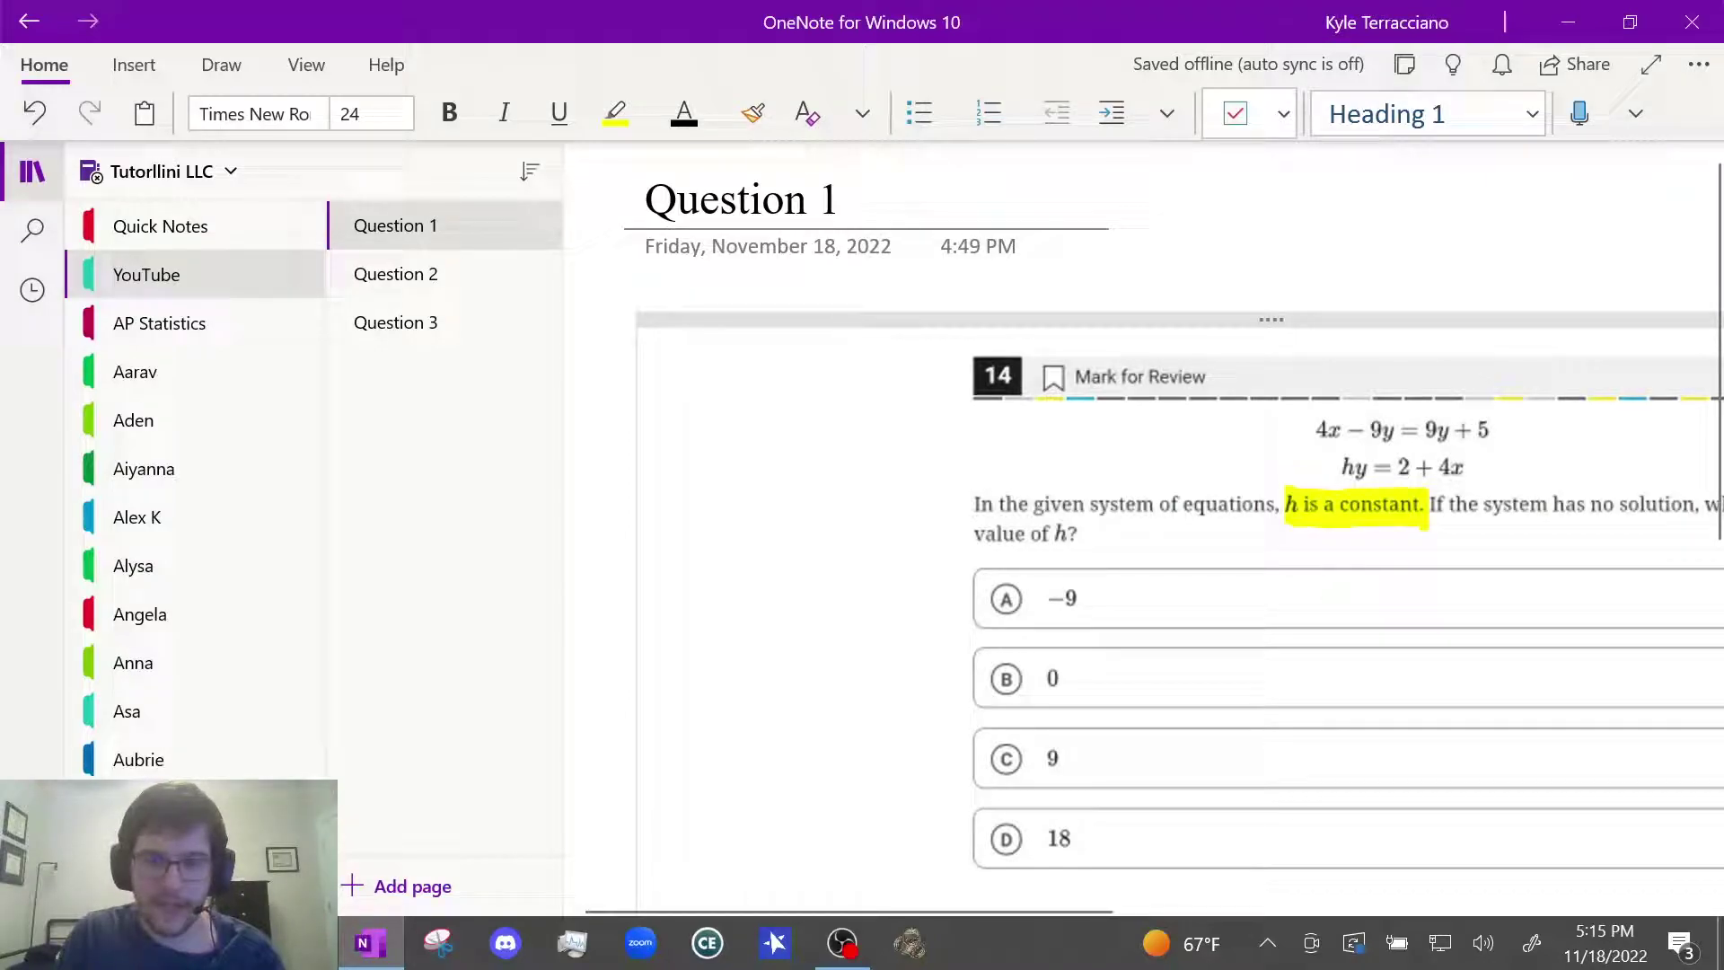
click(368, 944)
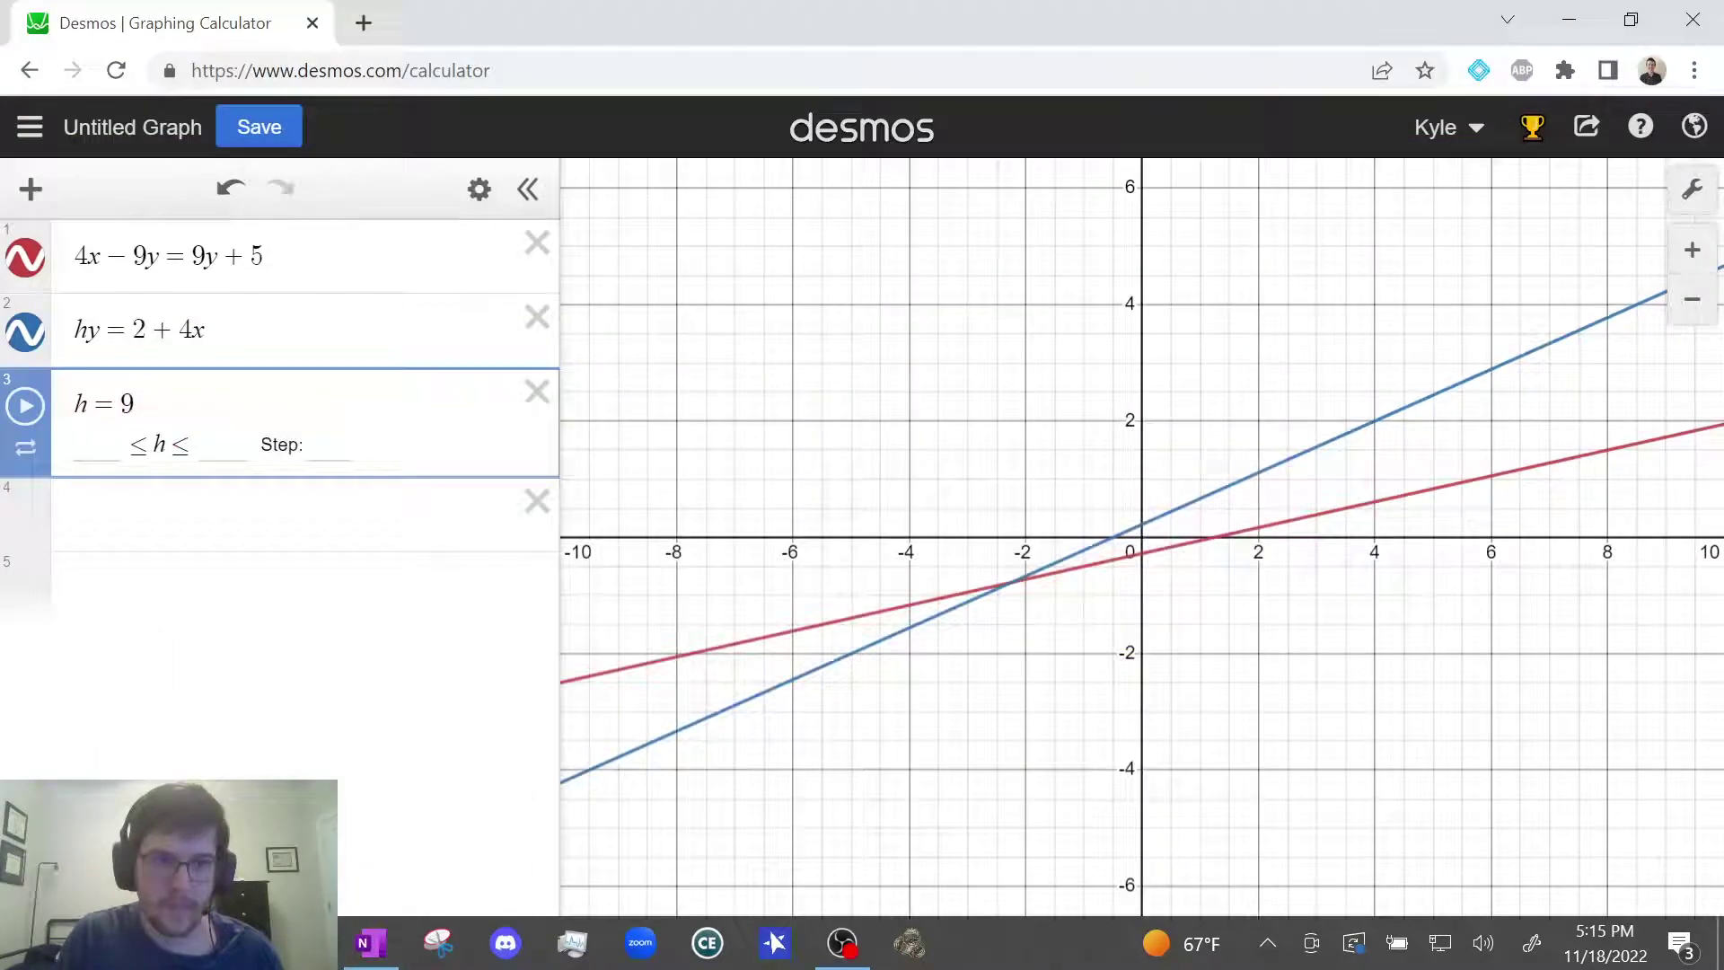
key(BackSpace)
text(18)
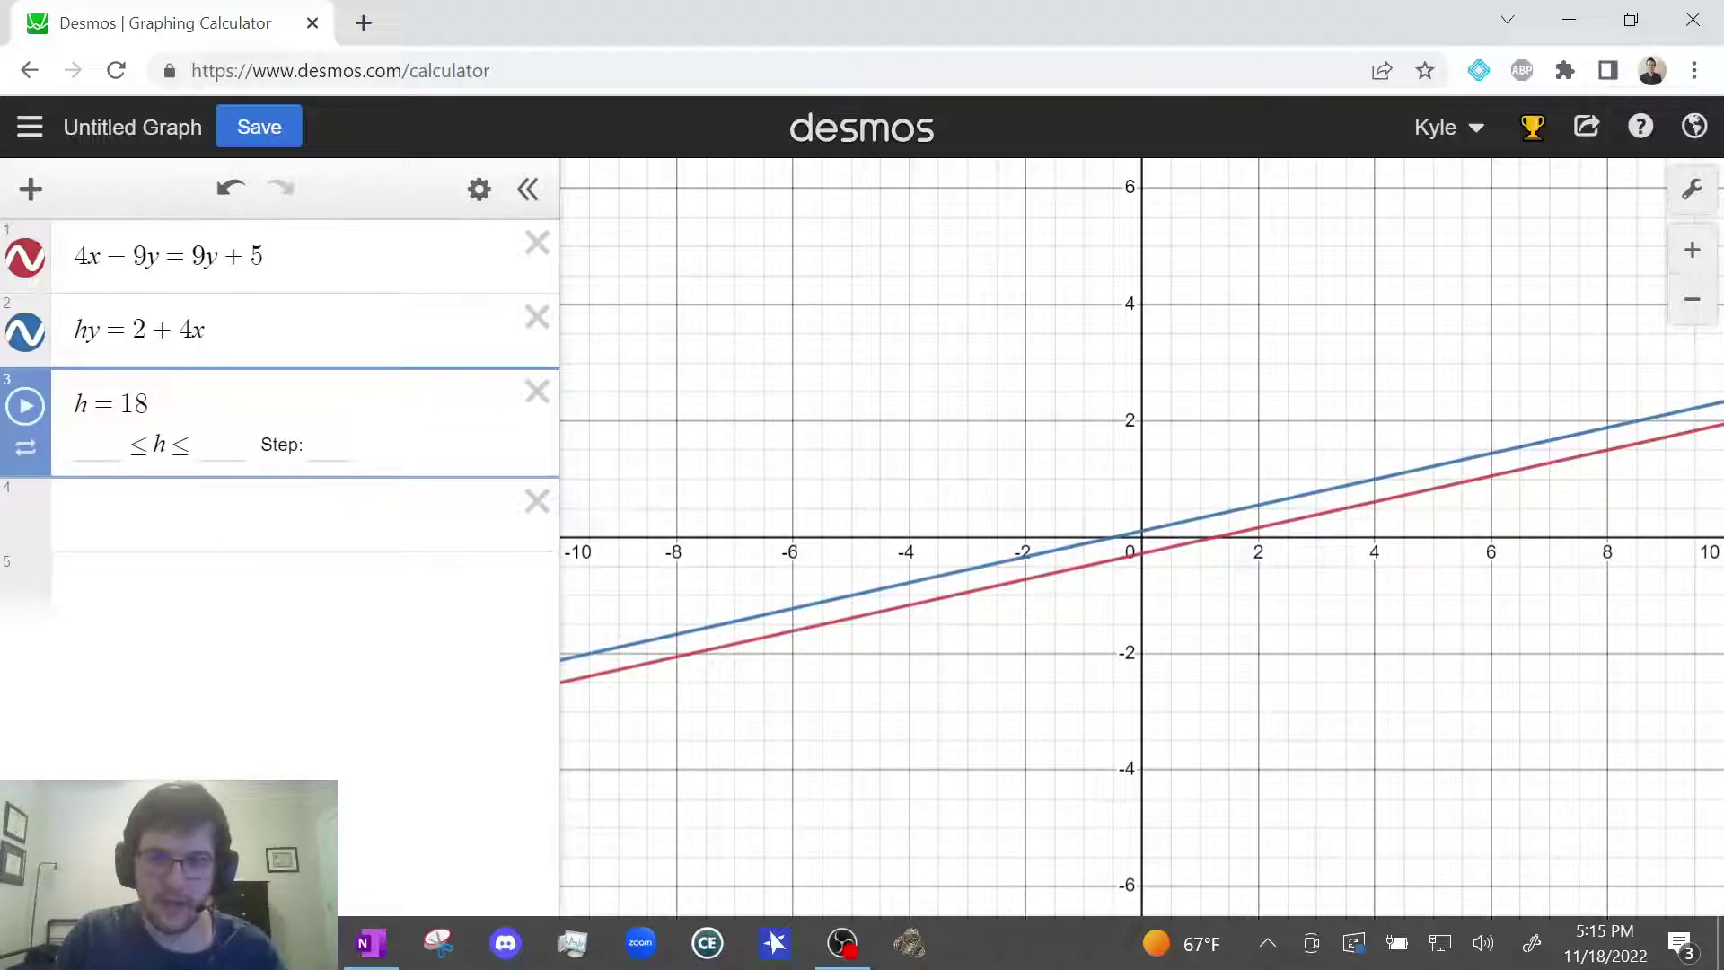
Step: Zoom and pan near the origin to confirm the lines are parallel, then return to OneNote
scroll(1266, 557, down, 6)
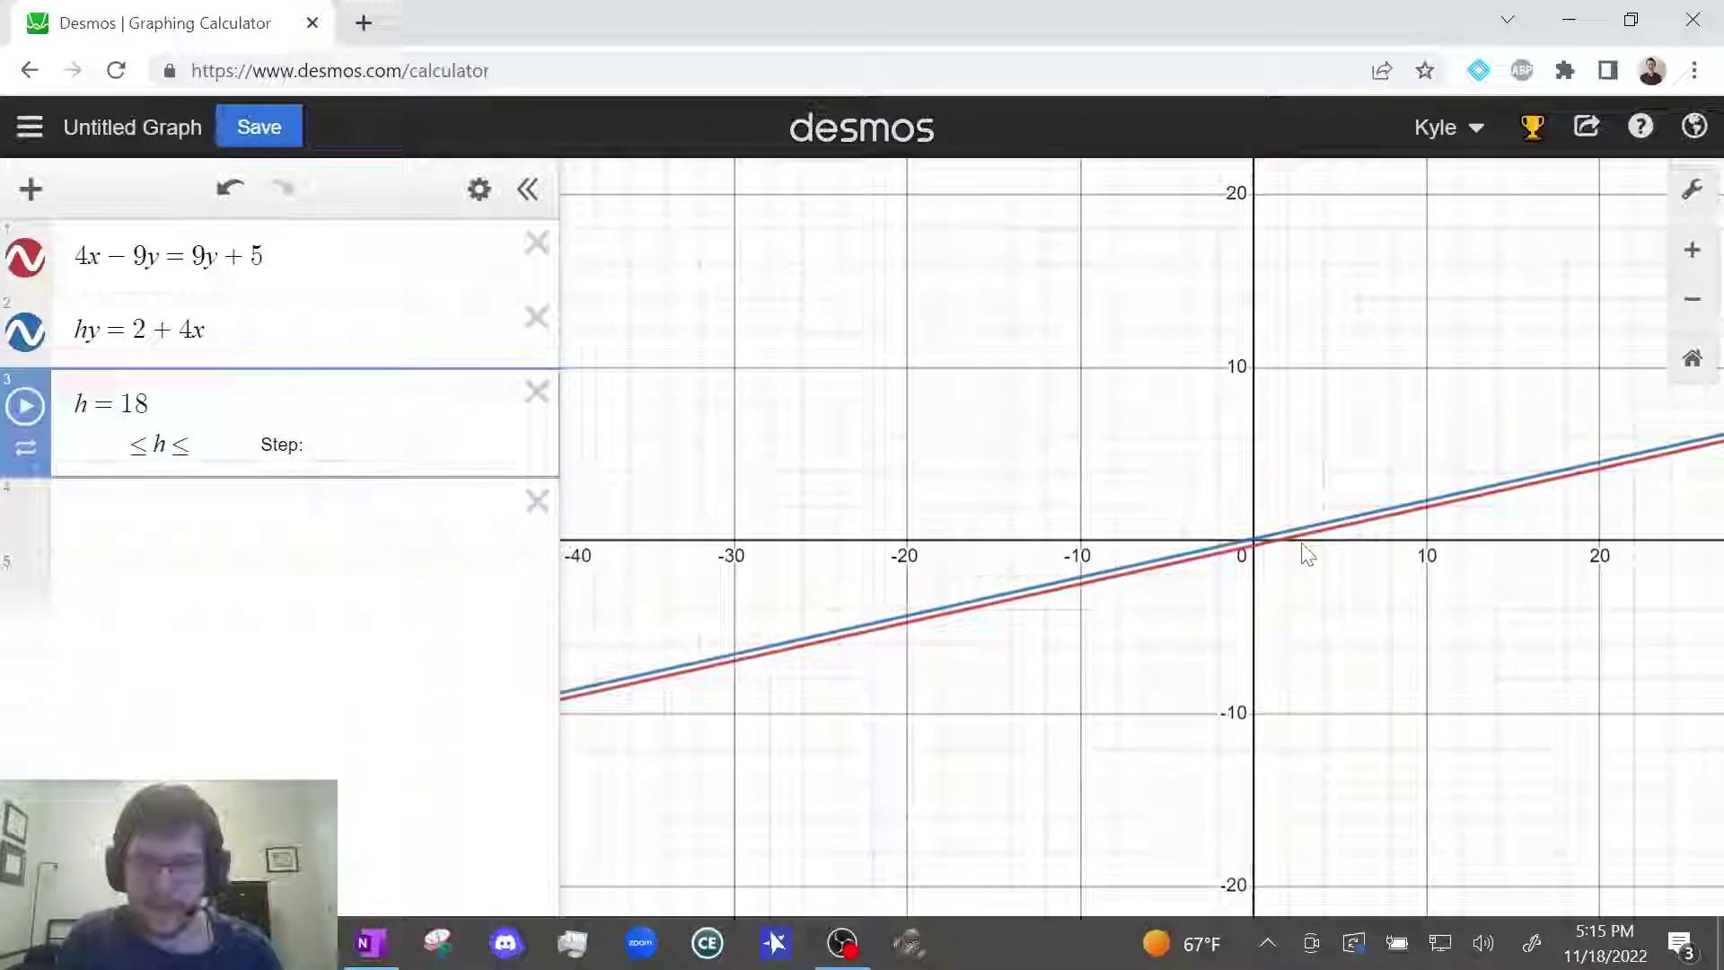
drag(1275, 545, 1190, 574)
scroll(1189, 574, up, 6)
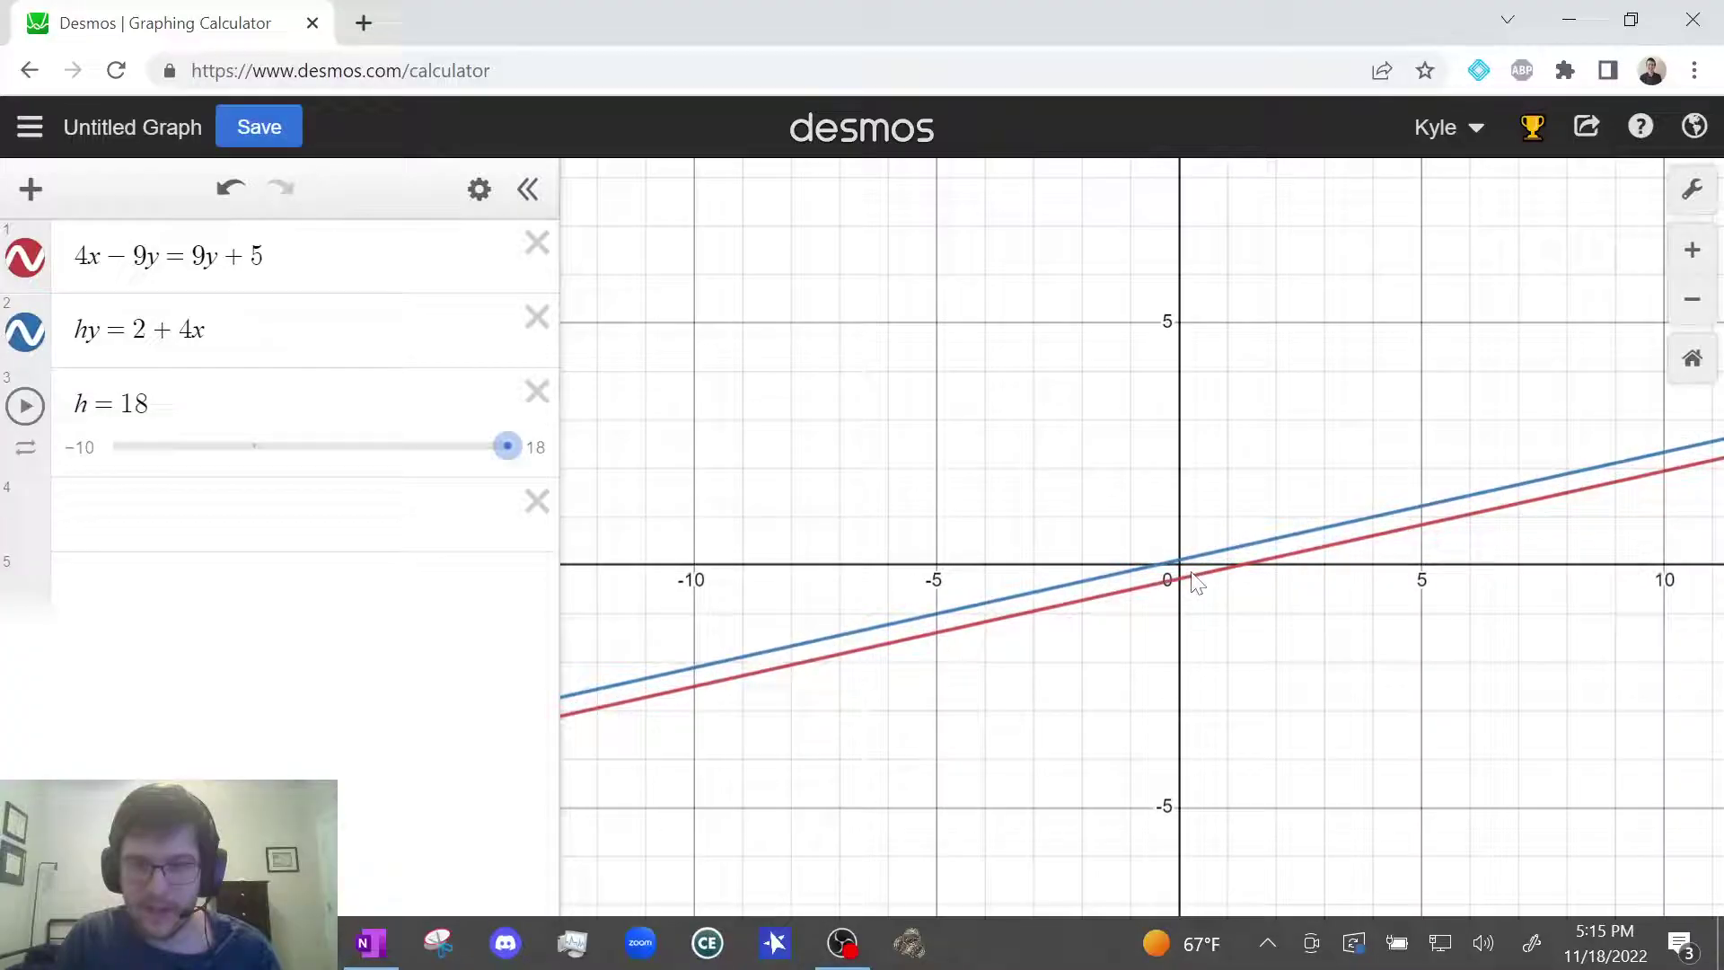
drag(1246, 640, 1237, 620)
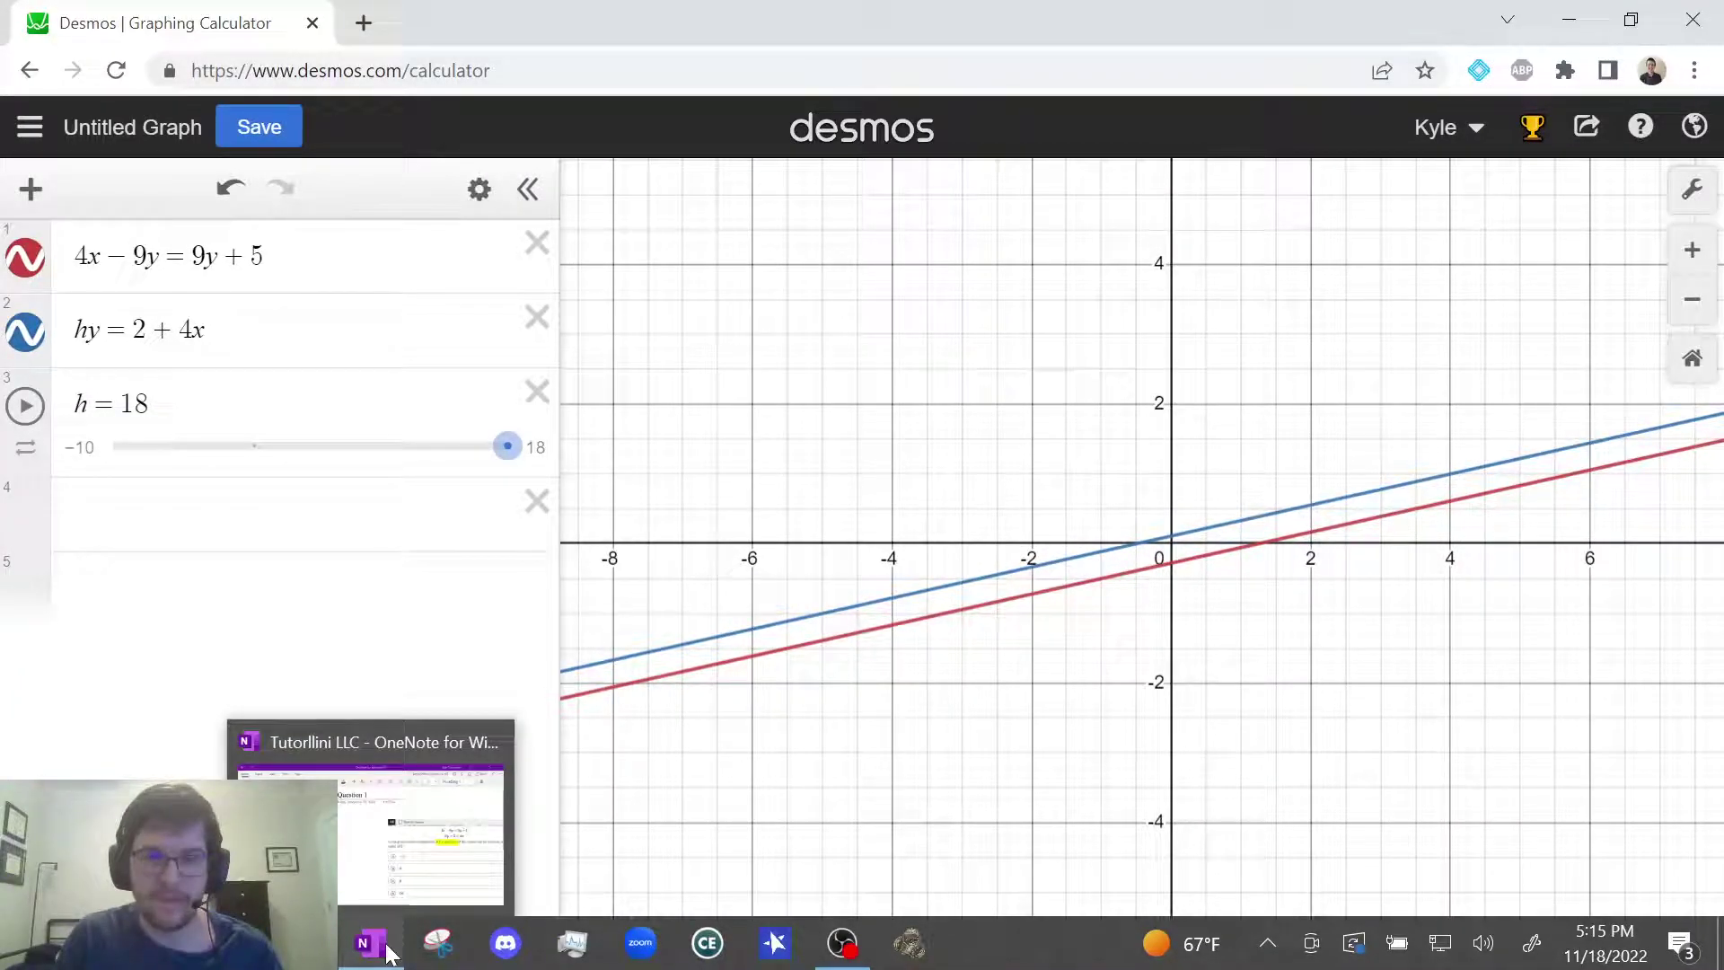
click(371, 943)
Step: In full-page view, underline 'no solution' in red and highlight answer D (18) in green
click(1657, 68)
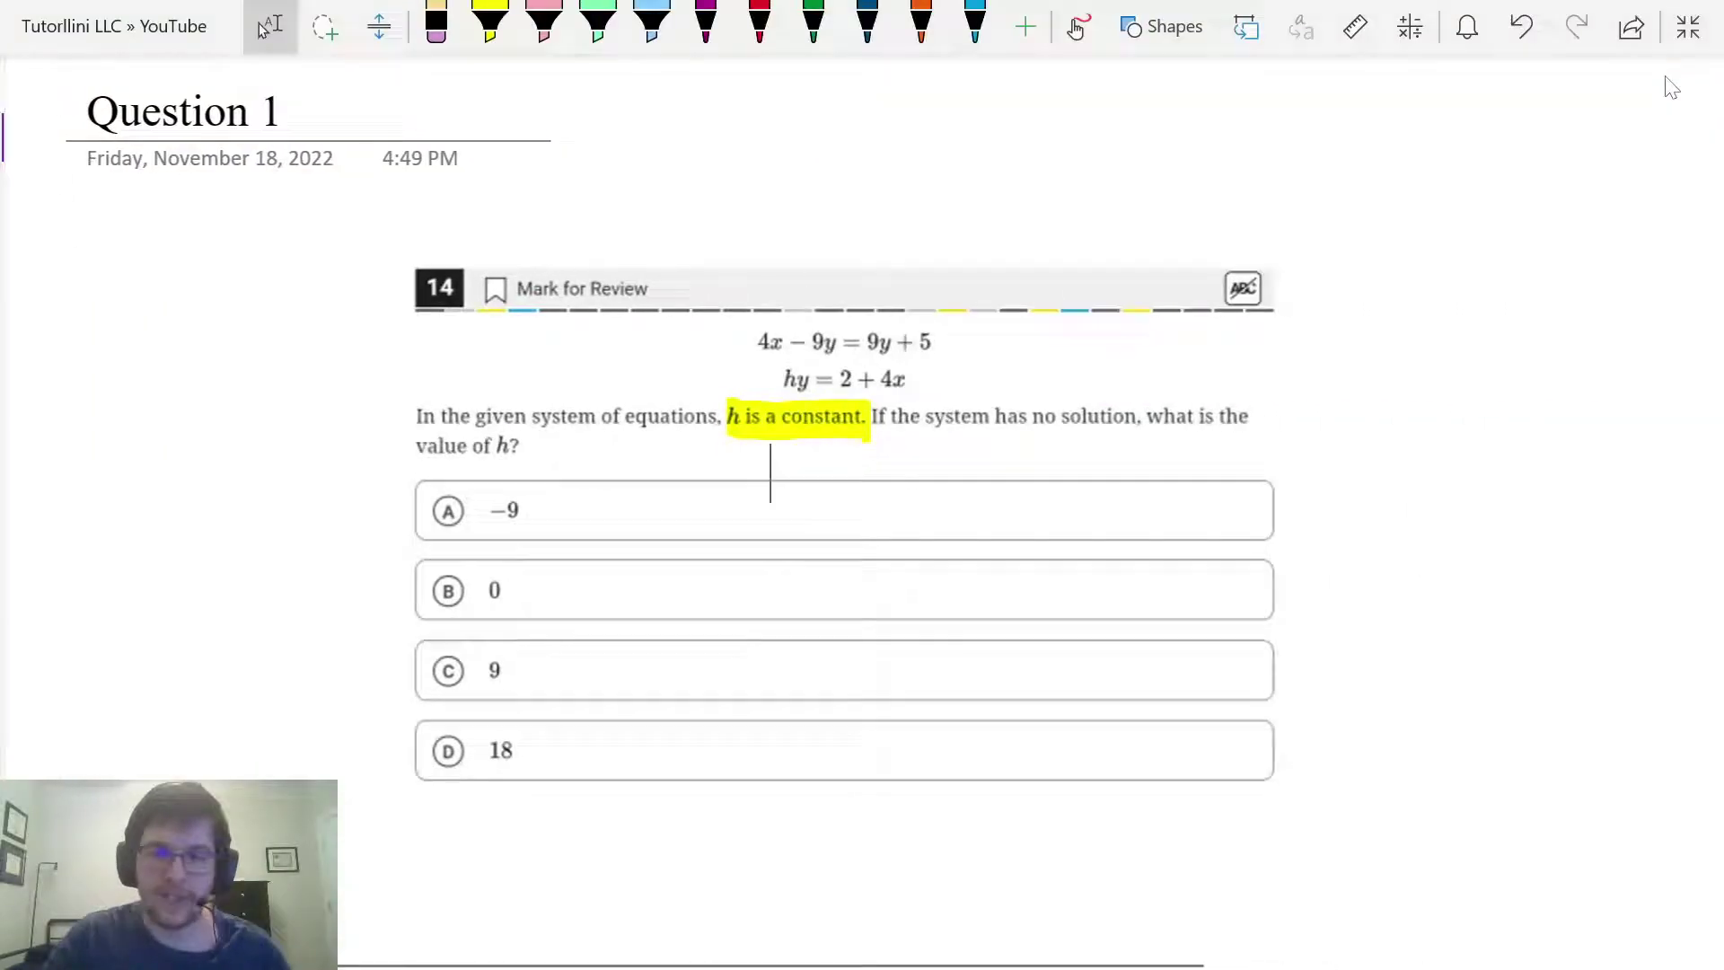
click(760, 22)
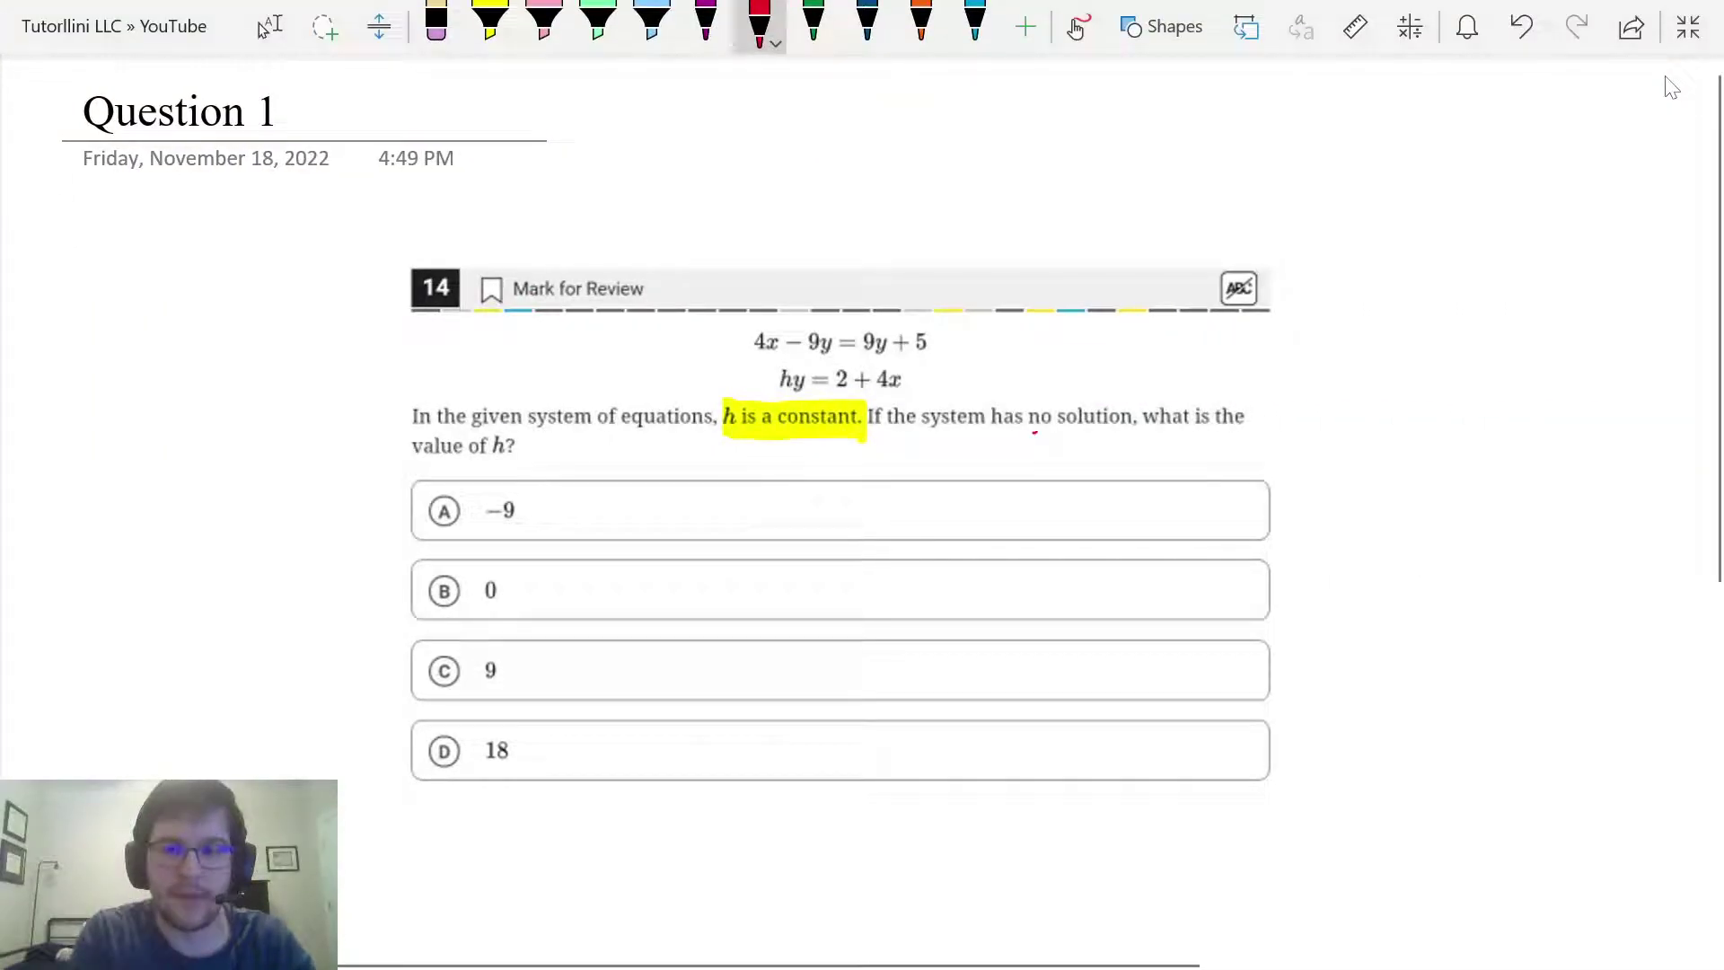
drag(1031, 433, 1147, 441)
click(598, 23)
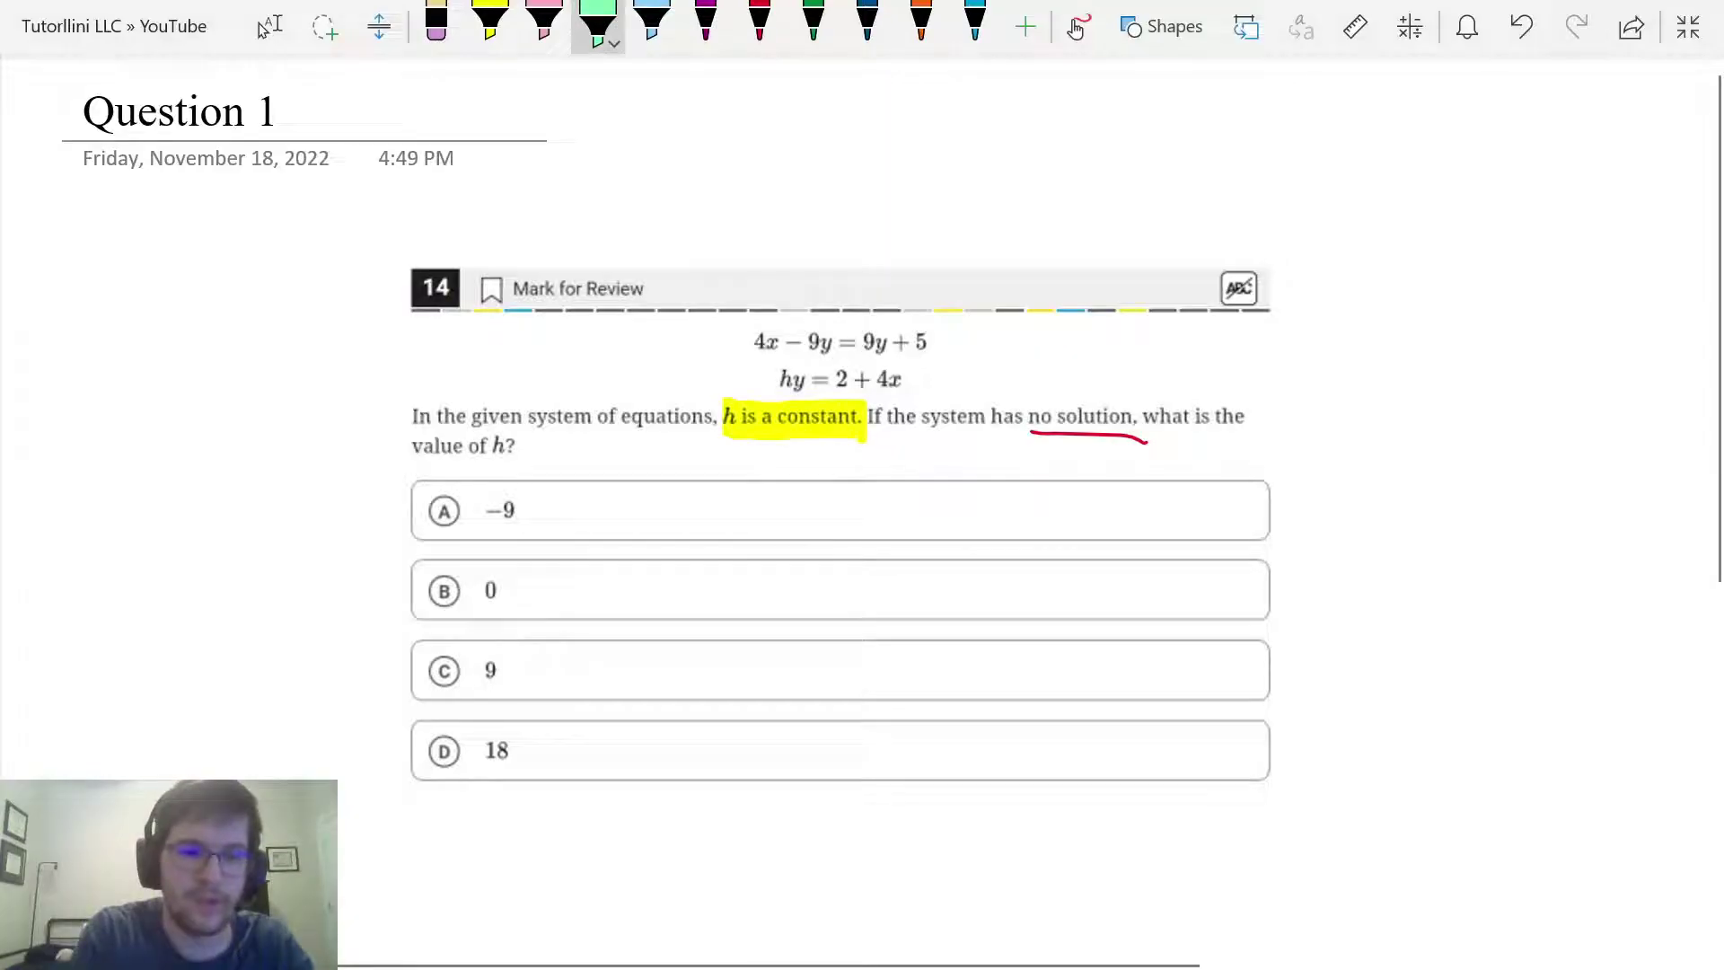
drag(442, 723, 442, 781)
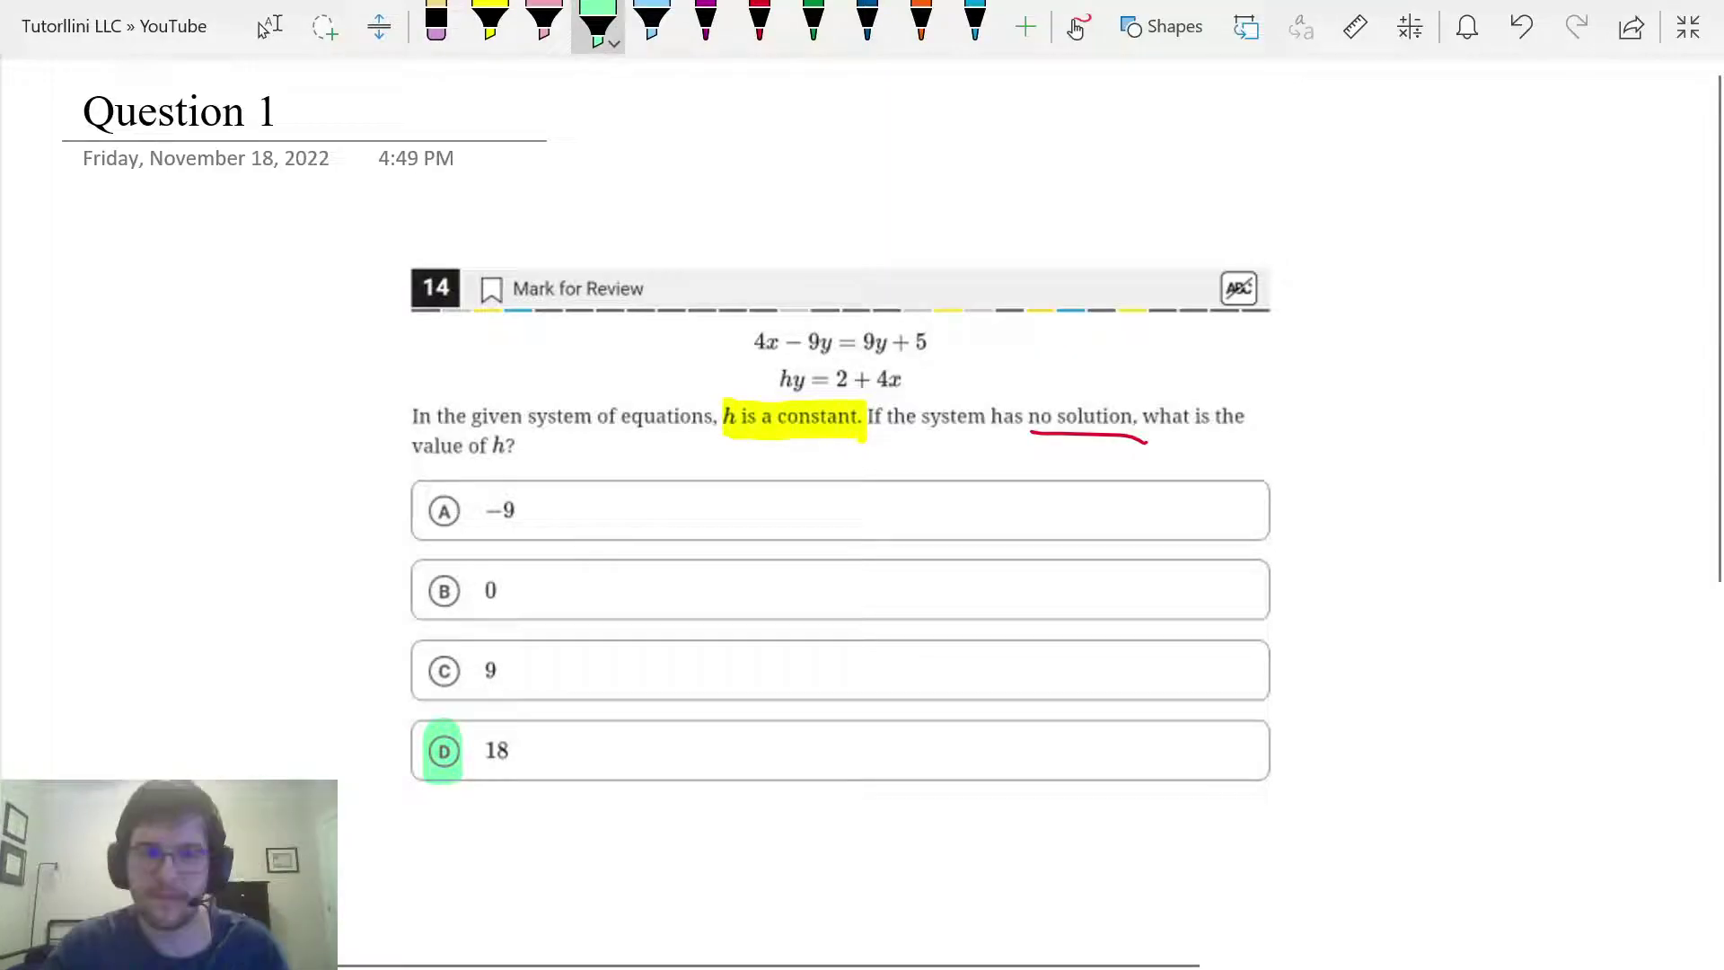
click(1688, 27)
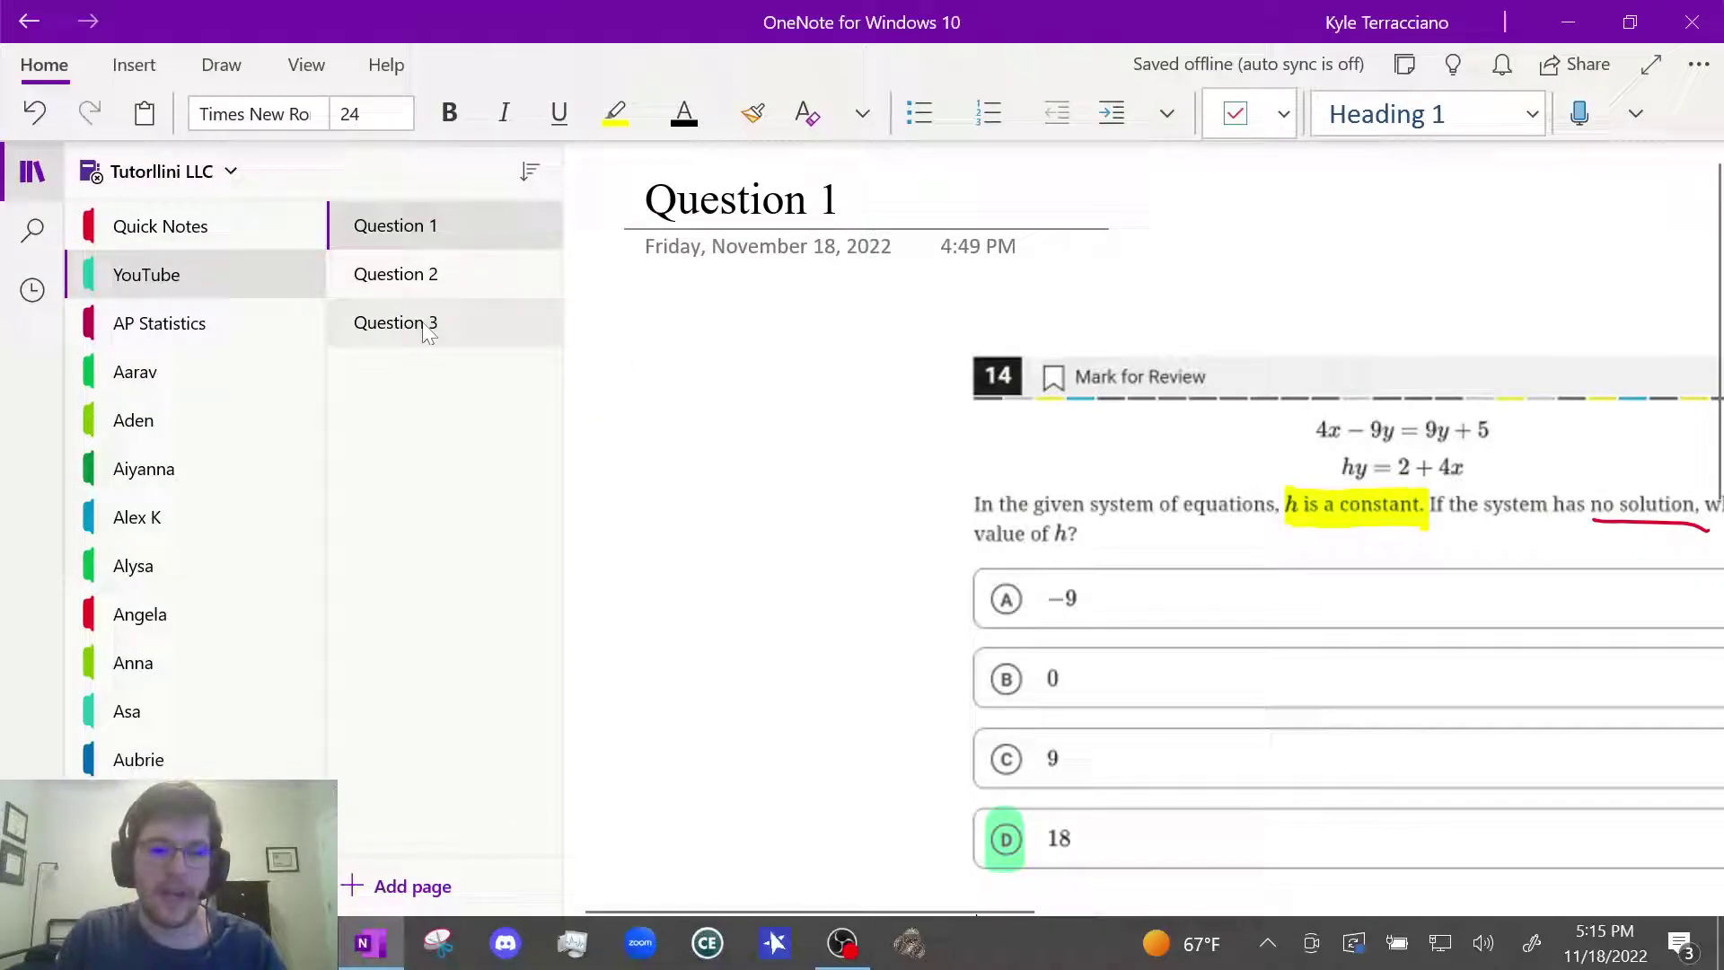
Step: Open the Question 2 page and read it in full-page view
click(487, 289)
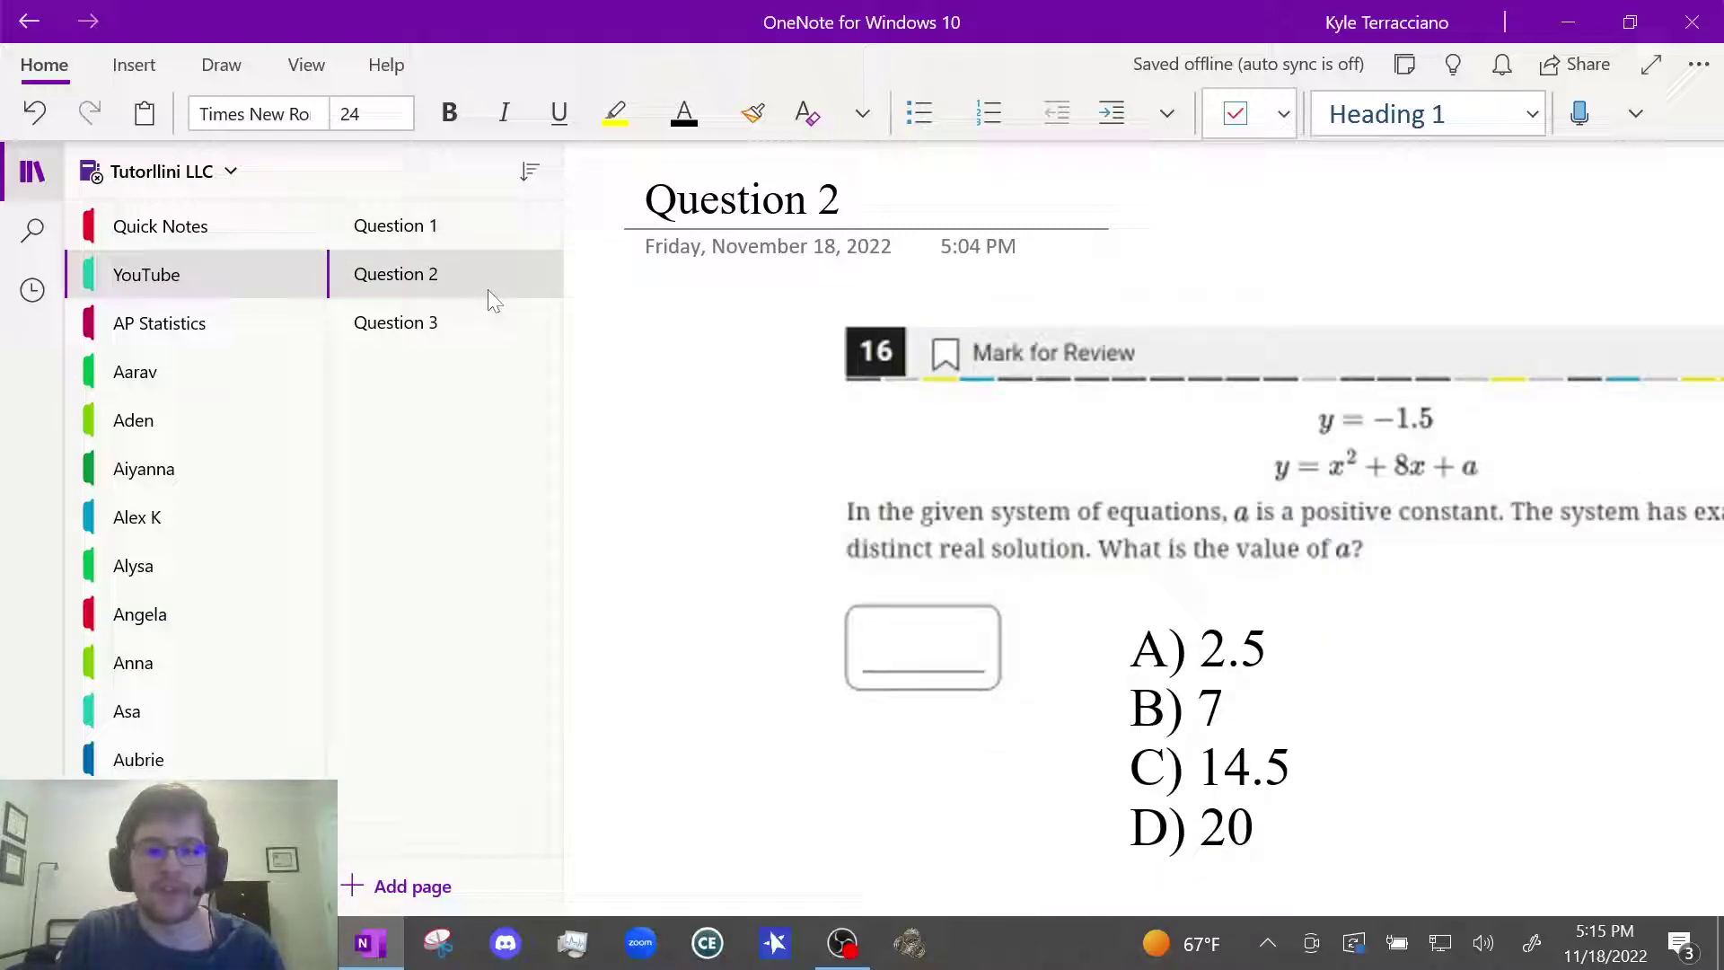
click(1661, 72)
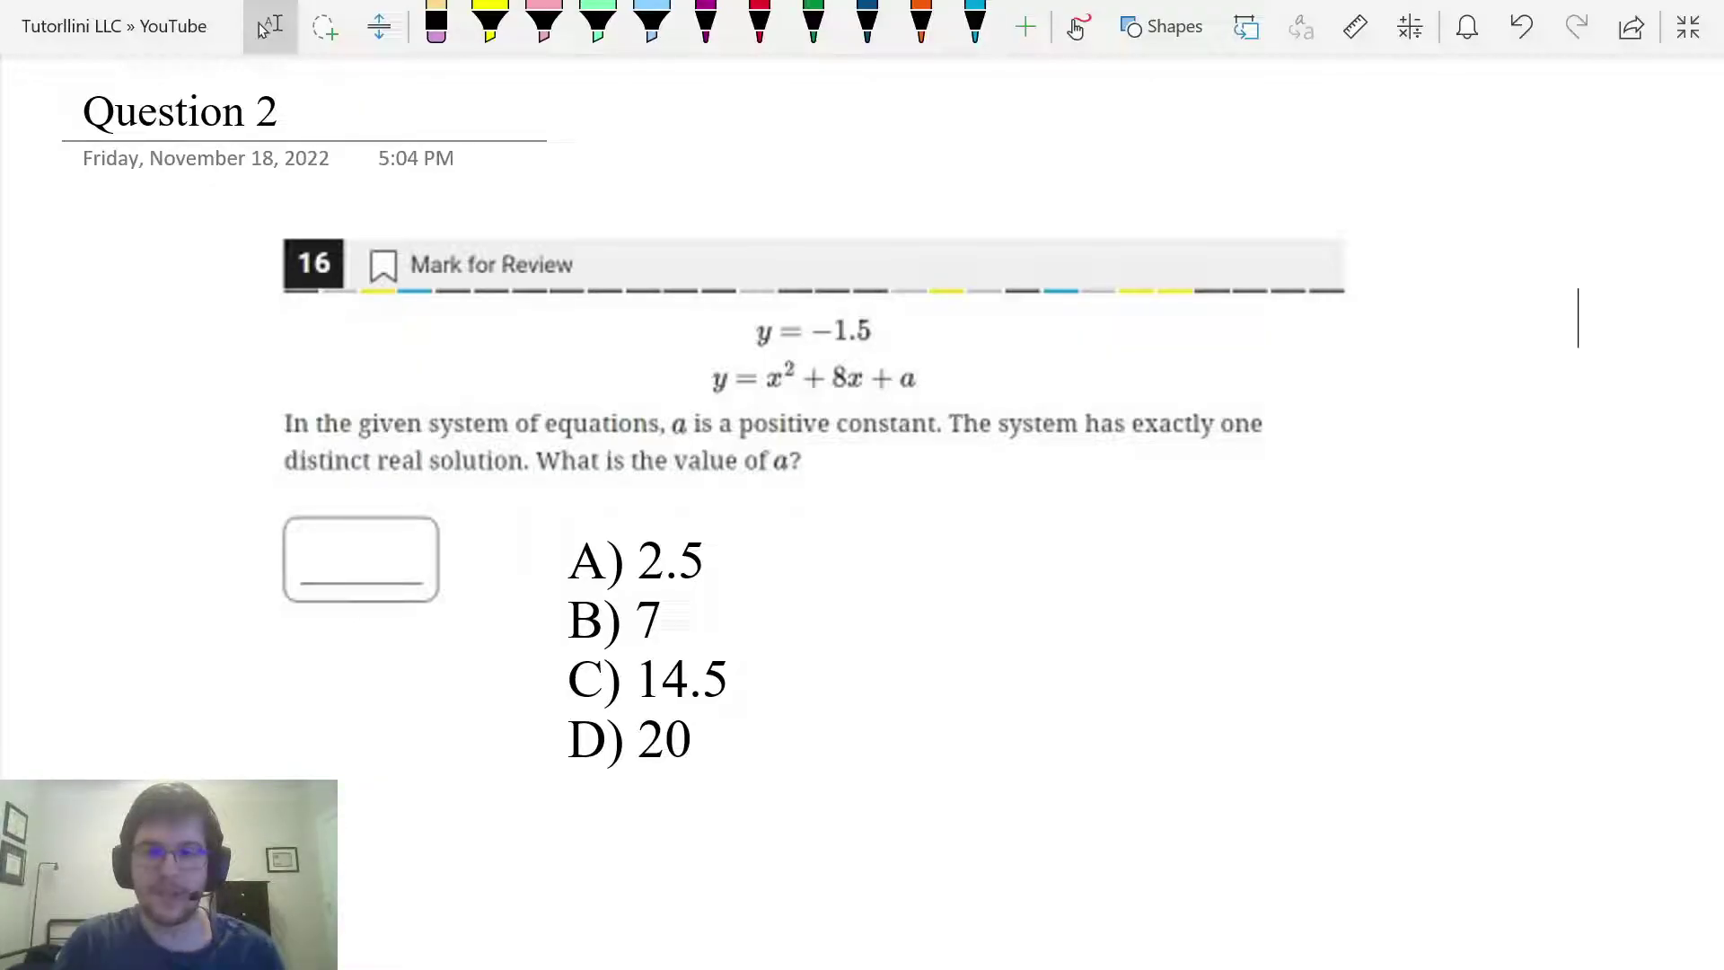
click(1688, 26)
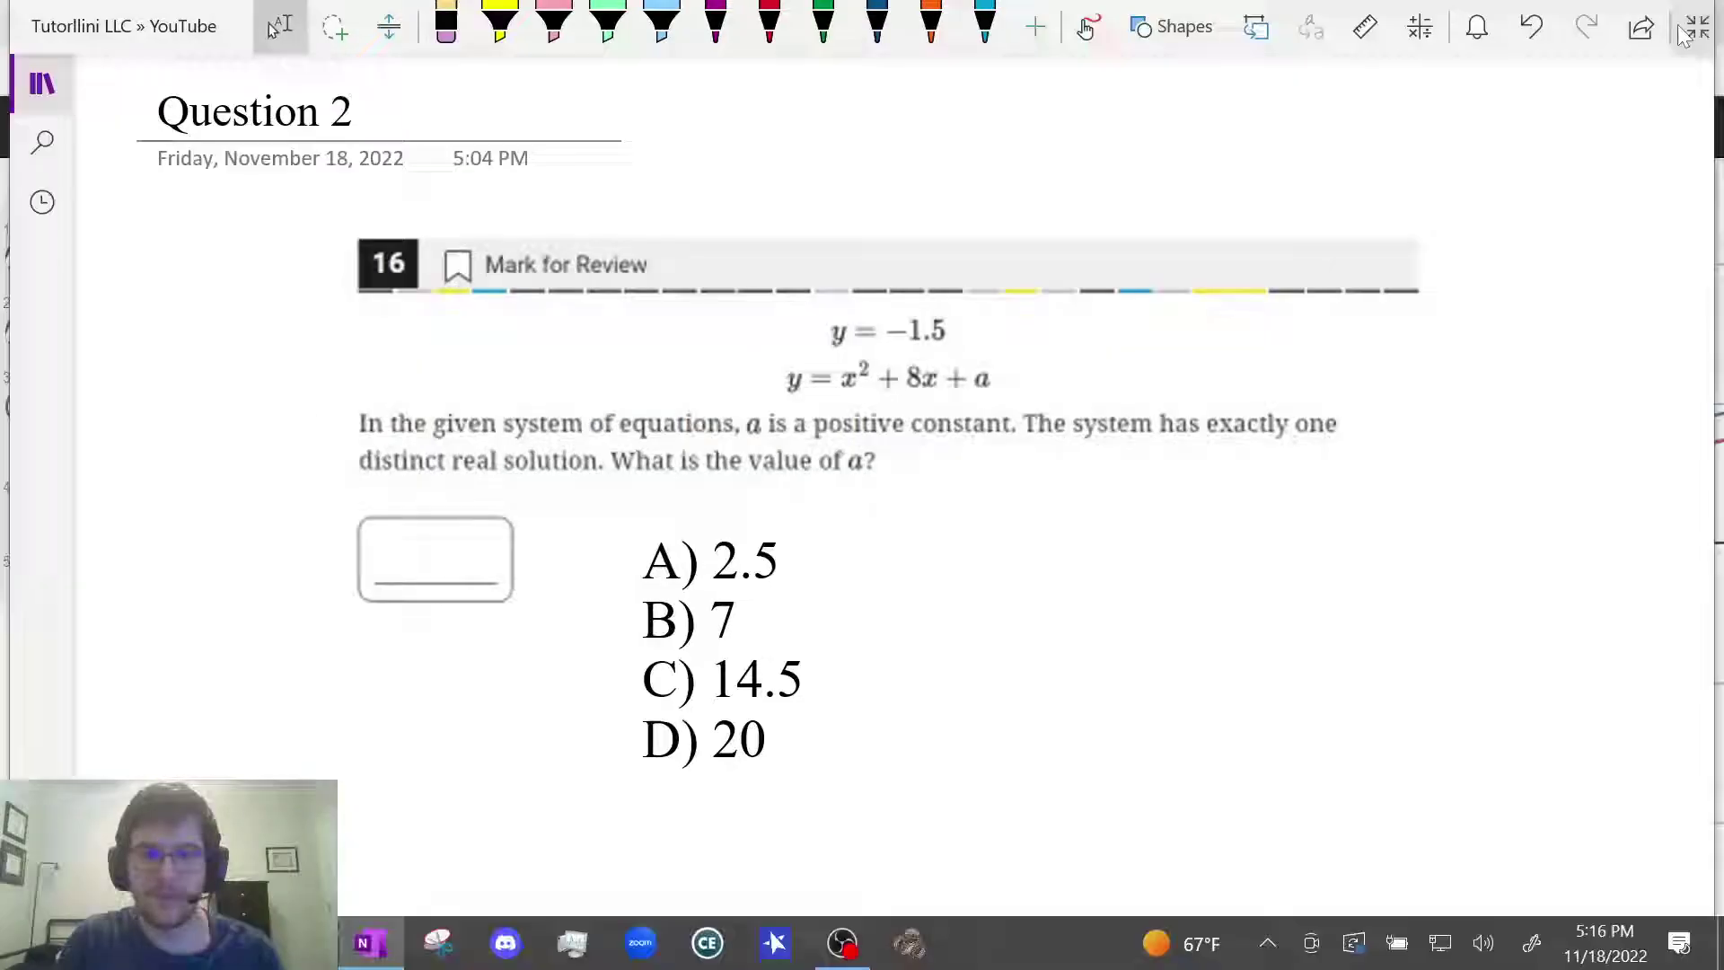
Step: Reload Desmos to a blank graph and enter y = -1.5
mouse_move(438, 943)
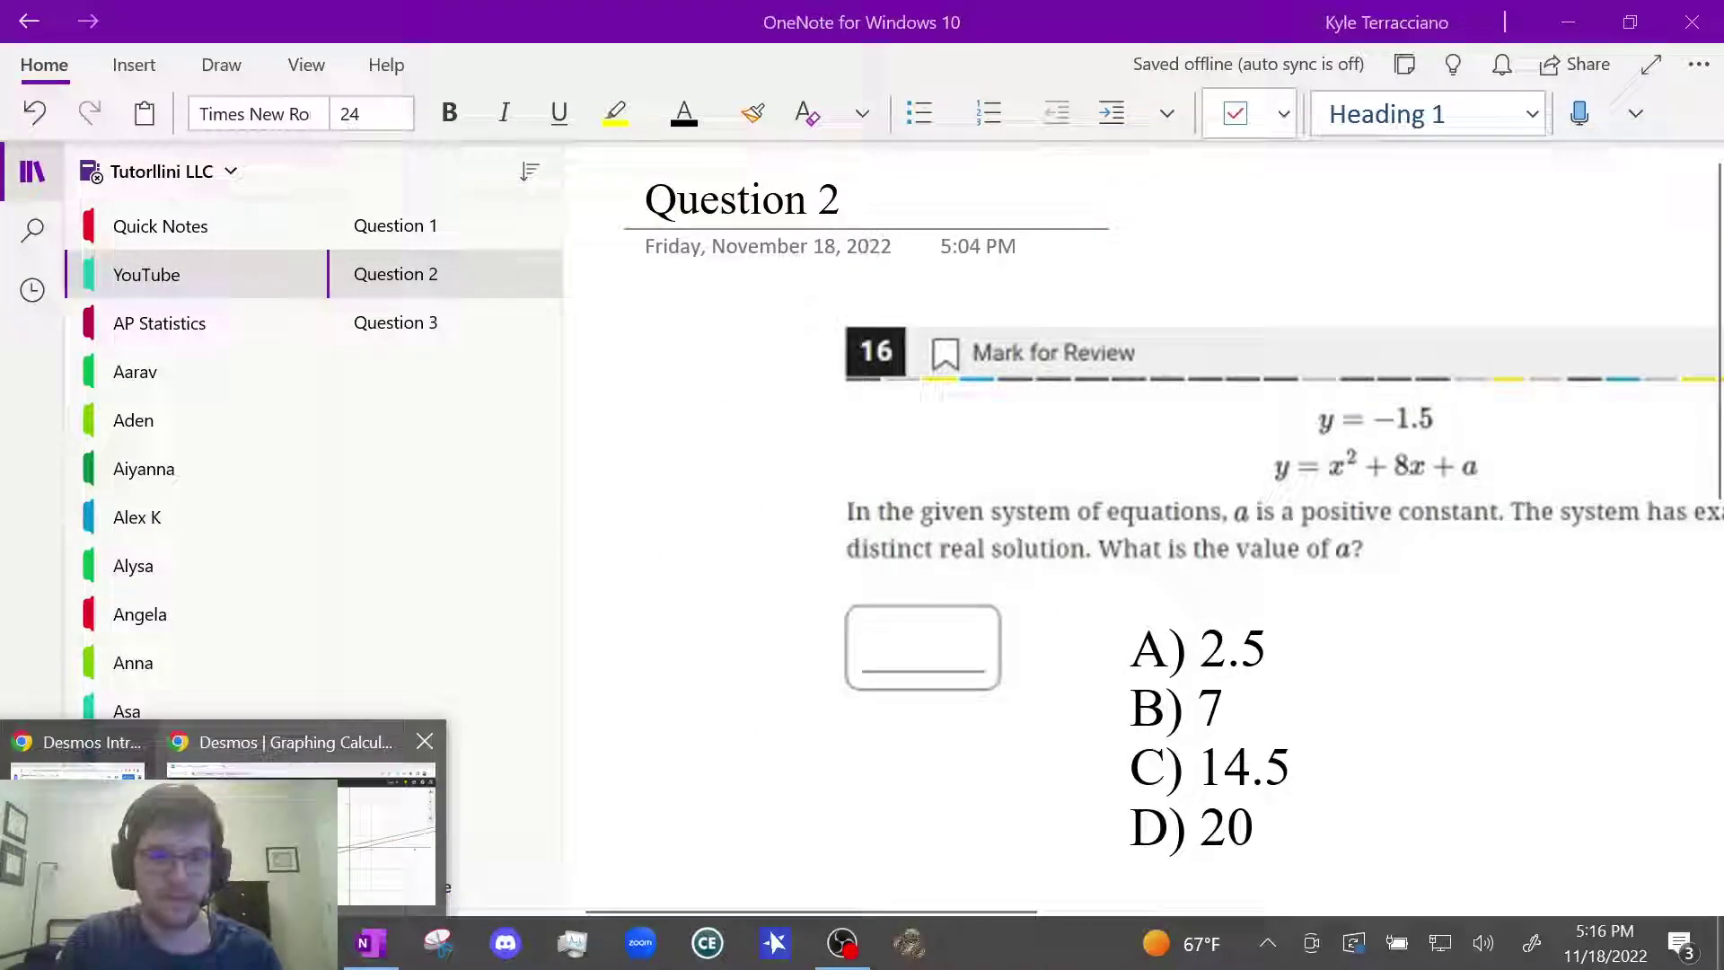
click(323, 835)
click(116, 70)
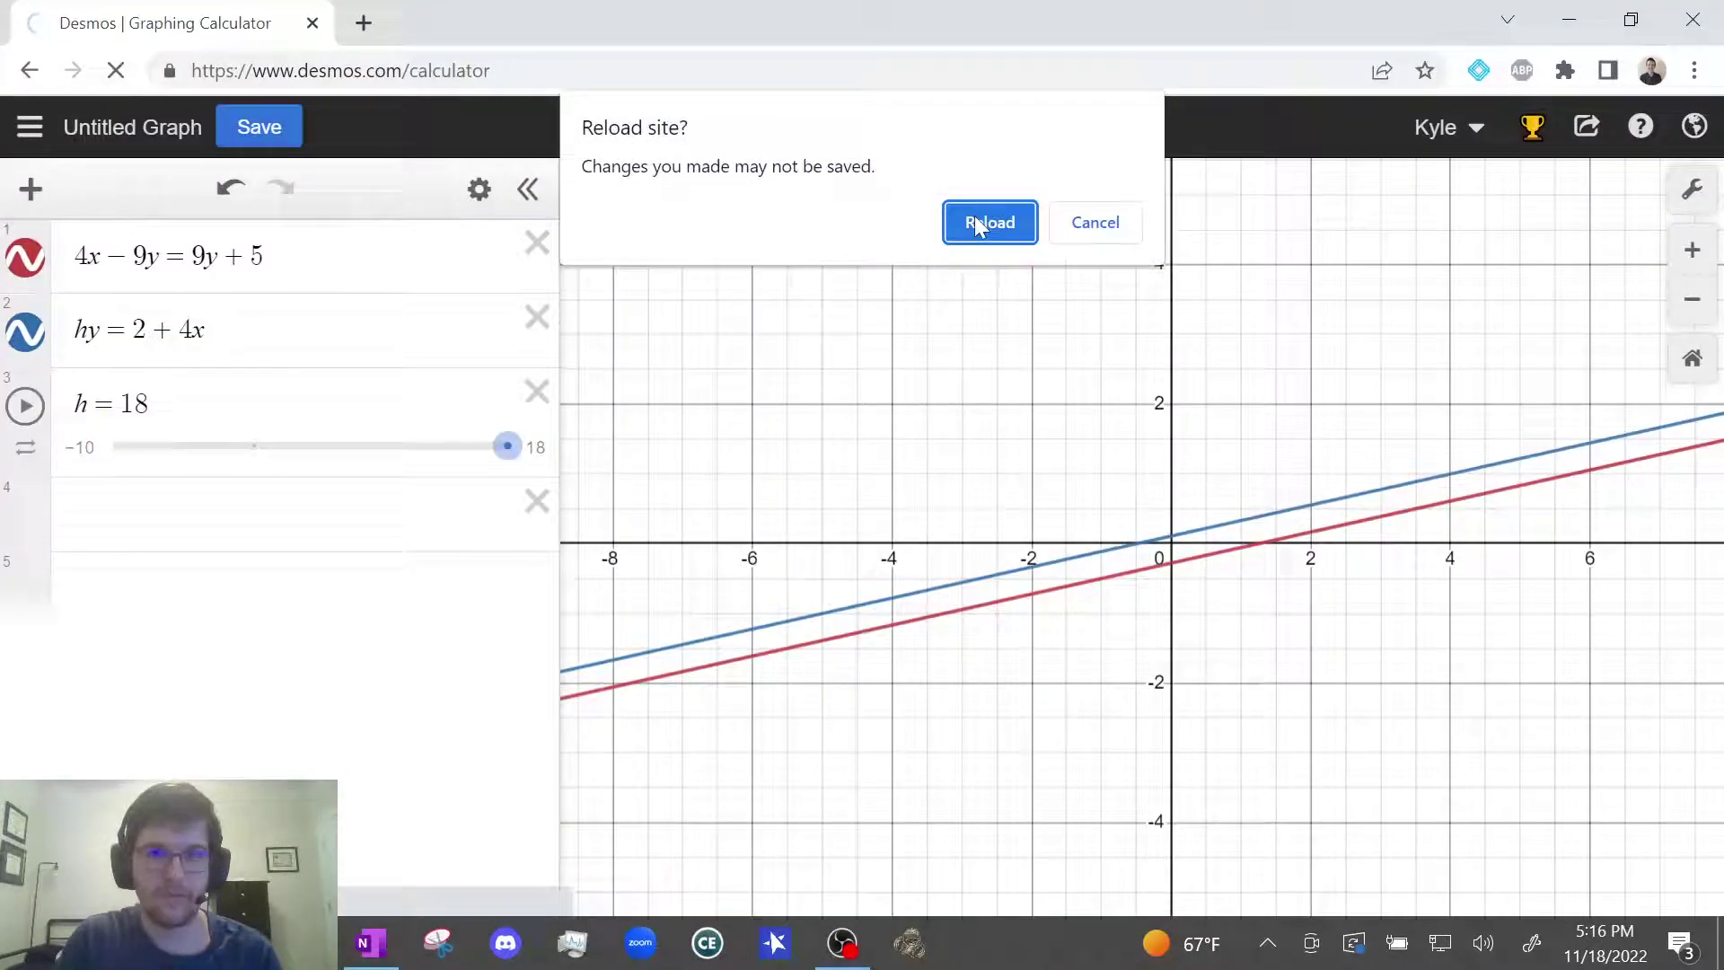
key(Return)
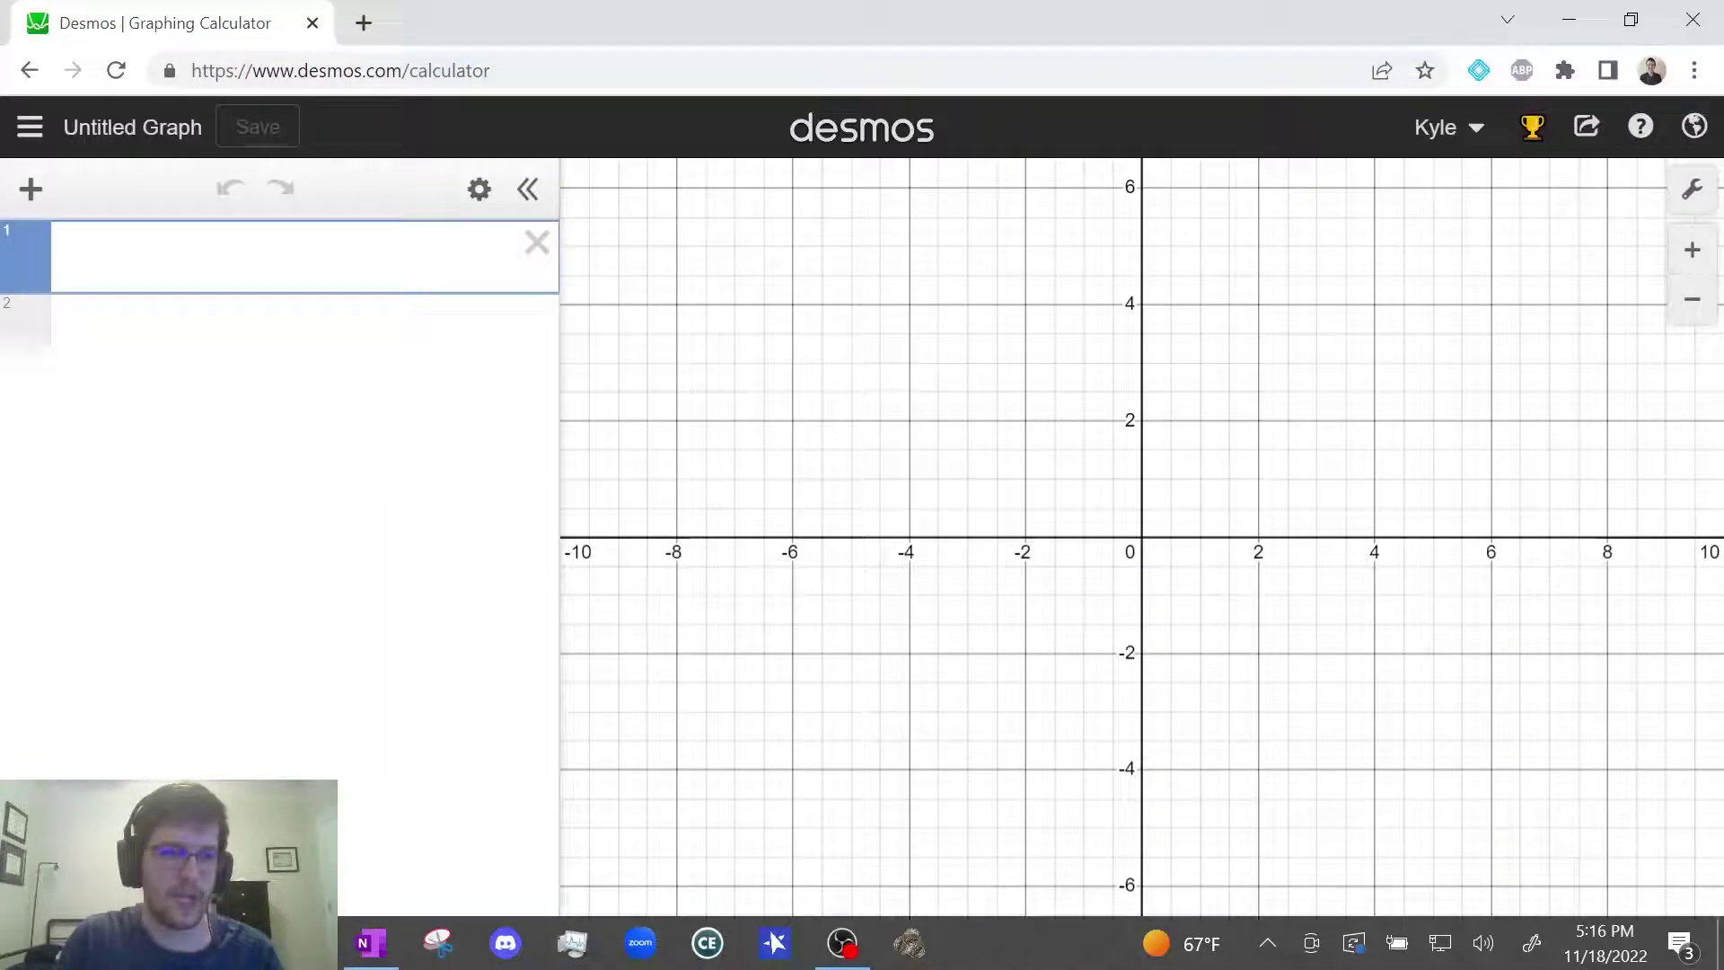
text(y=)
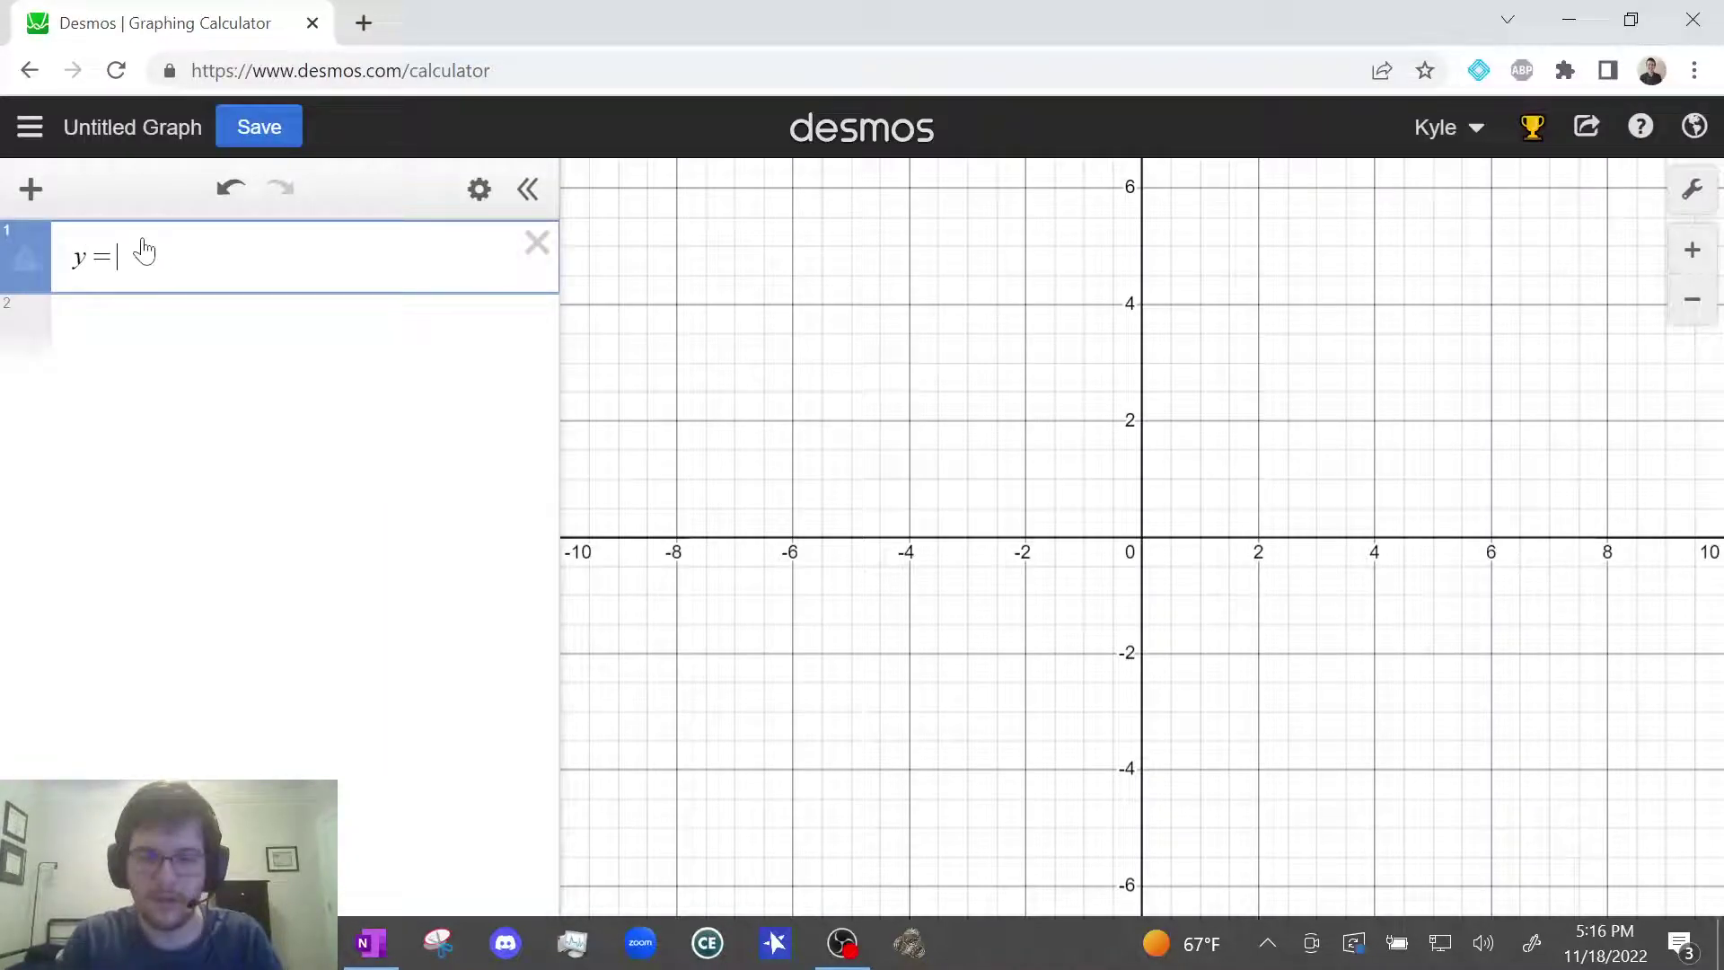
click(386, 945)
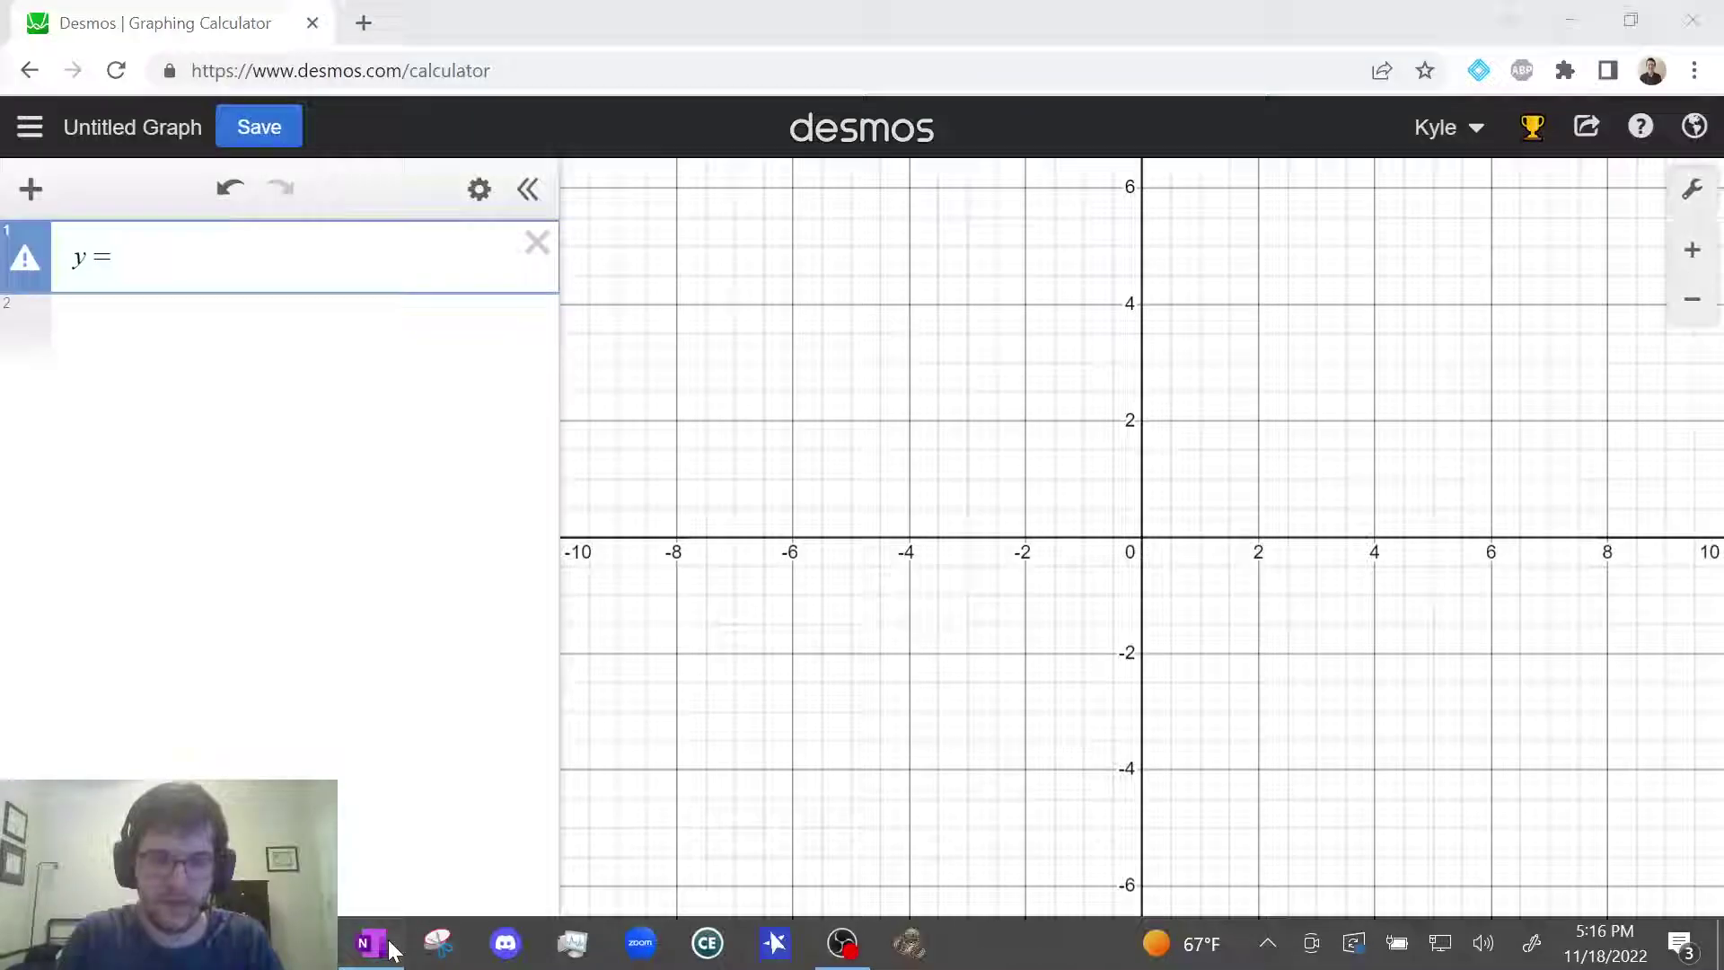
click(389, 945)
text(-1.)
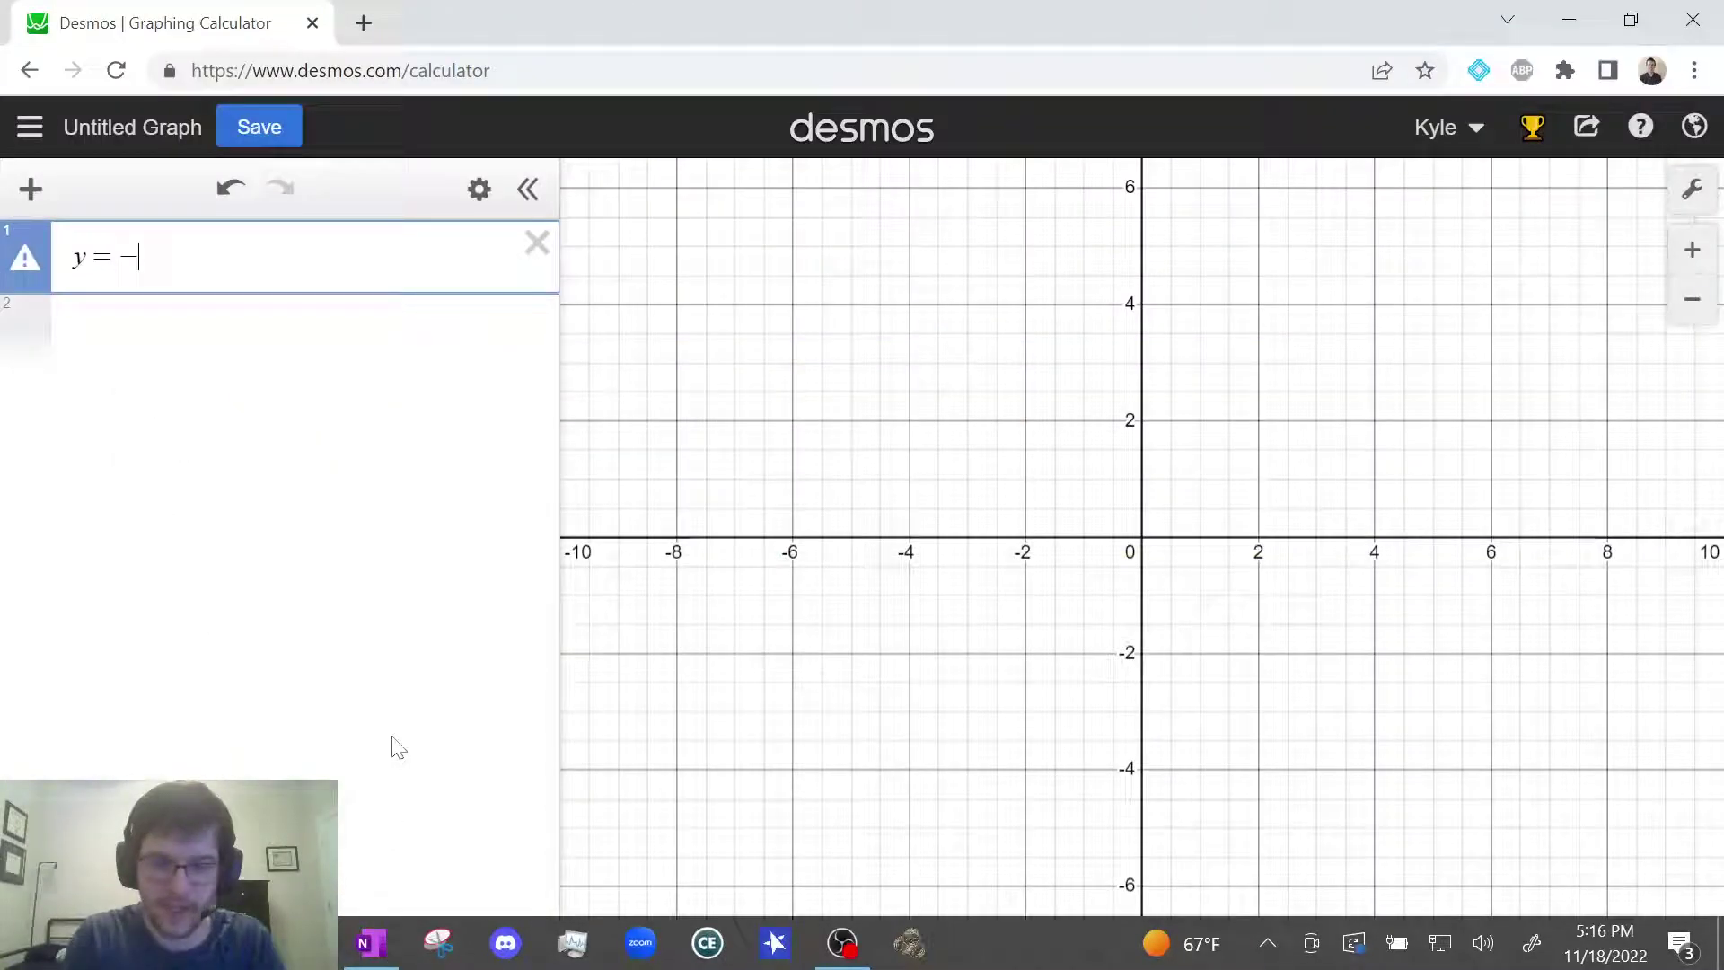
text(5)
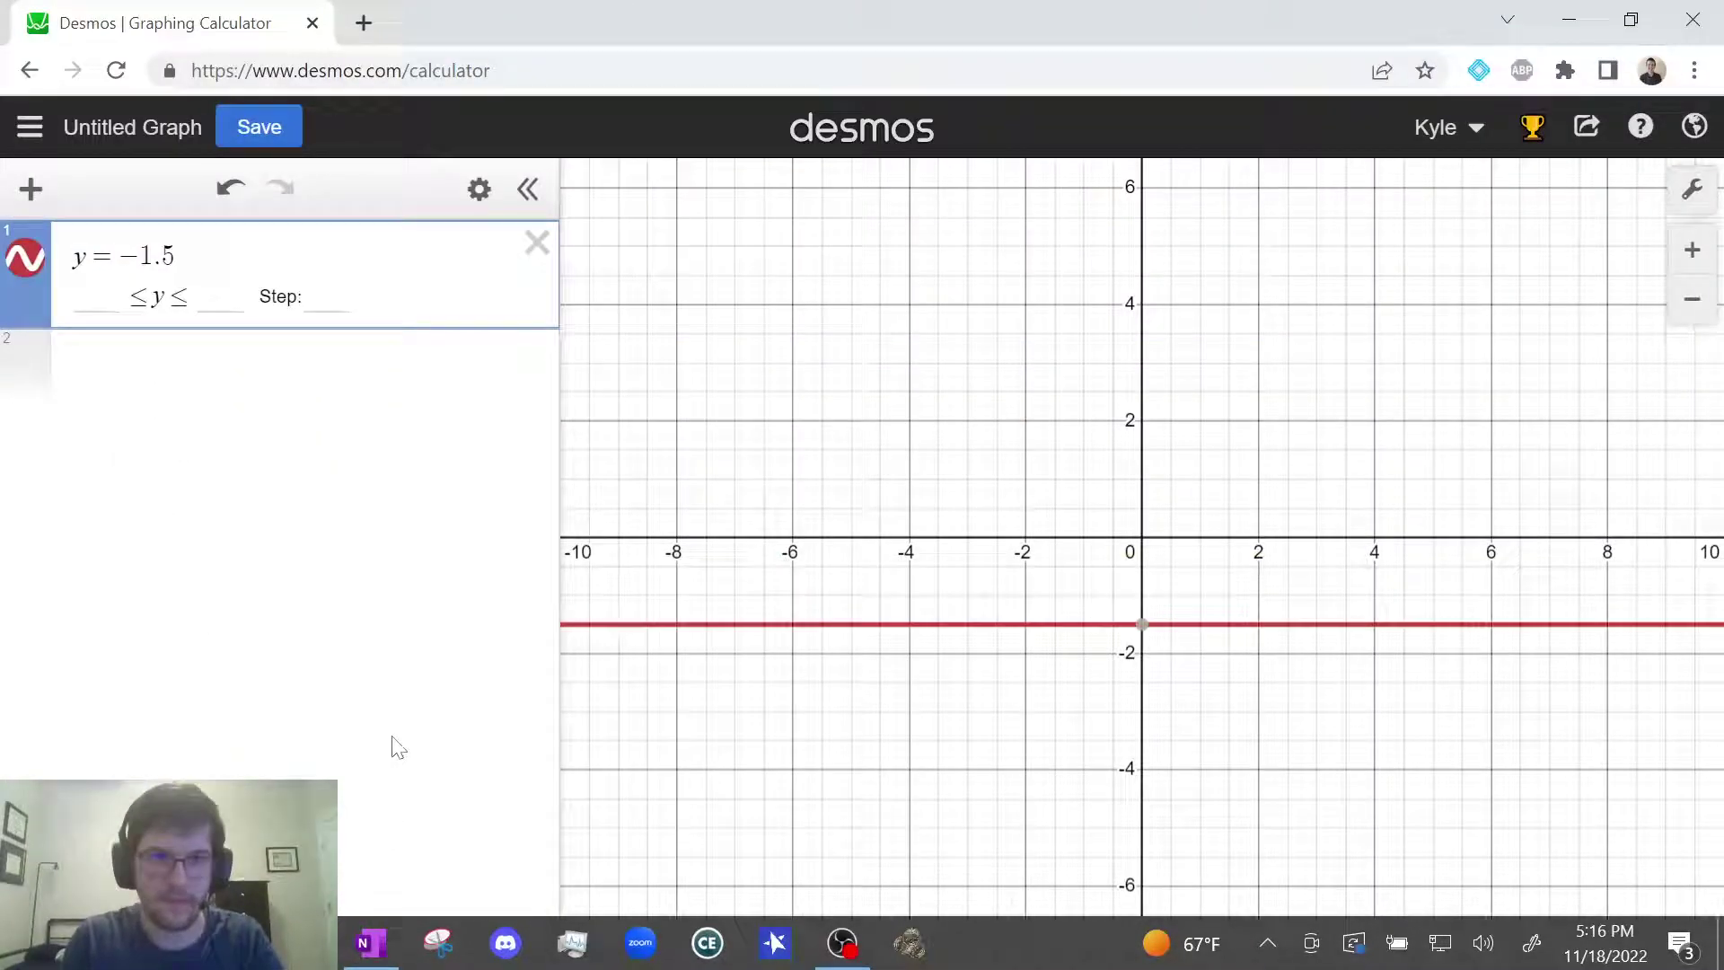
key(Return)
Step: Enter y = x^2 + 8x + a, adding a slider for a
click(384, 944)
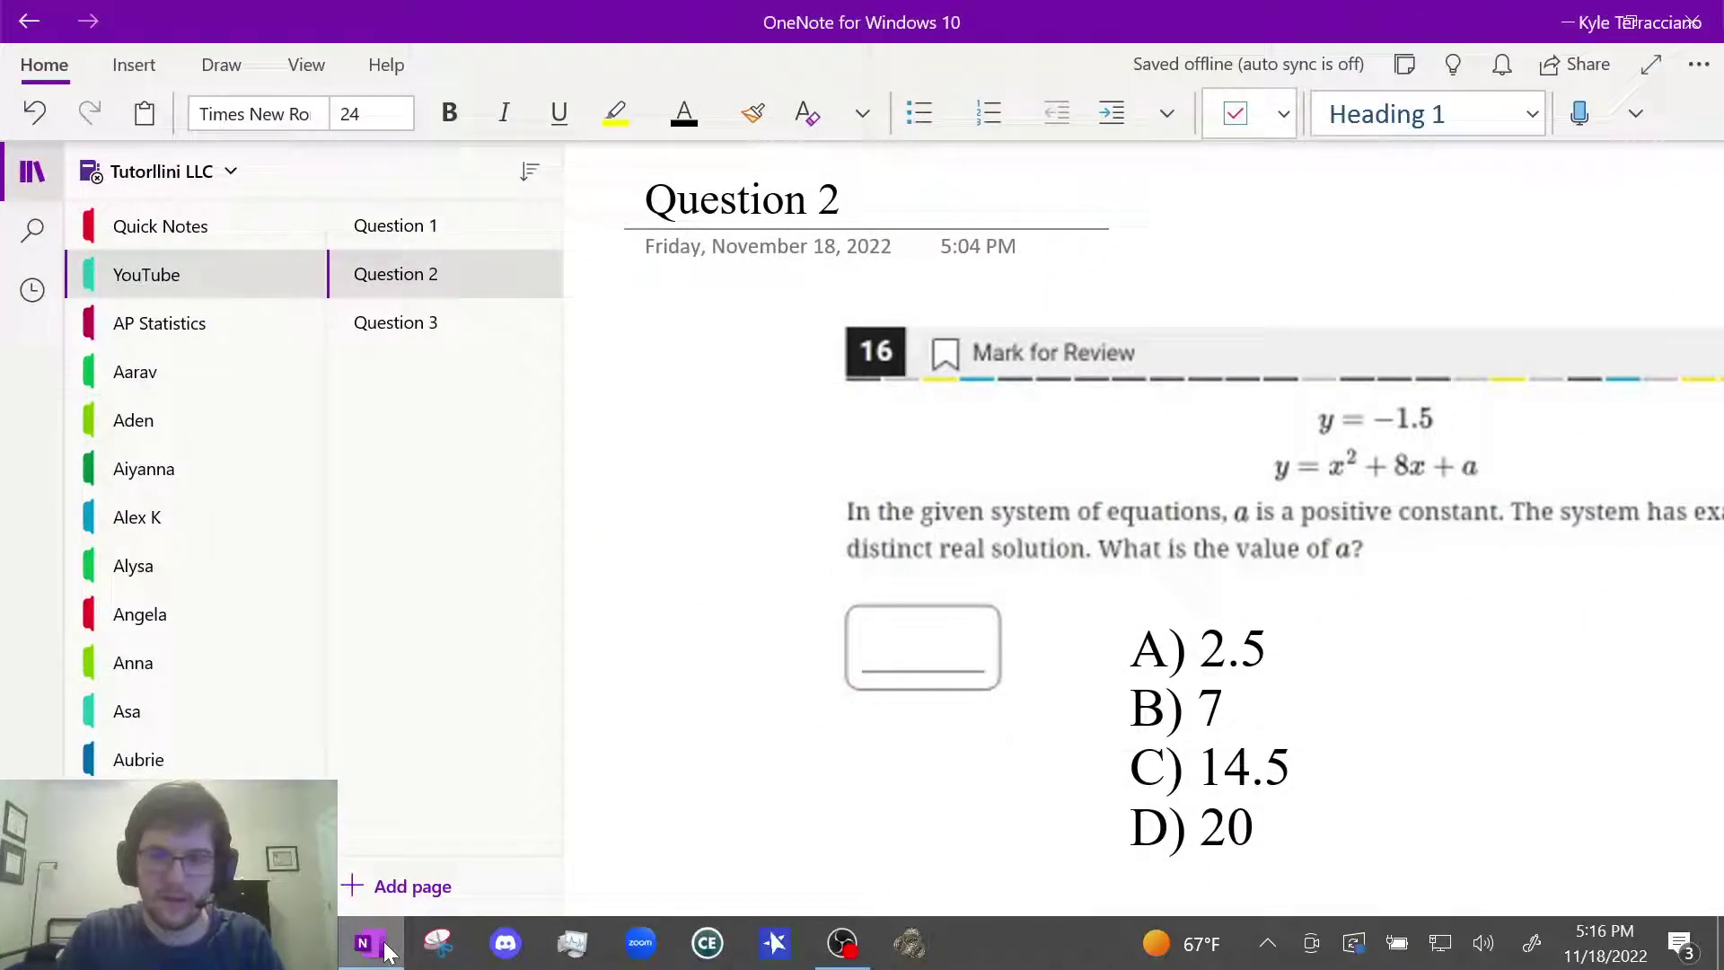
click(385, 944)
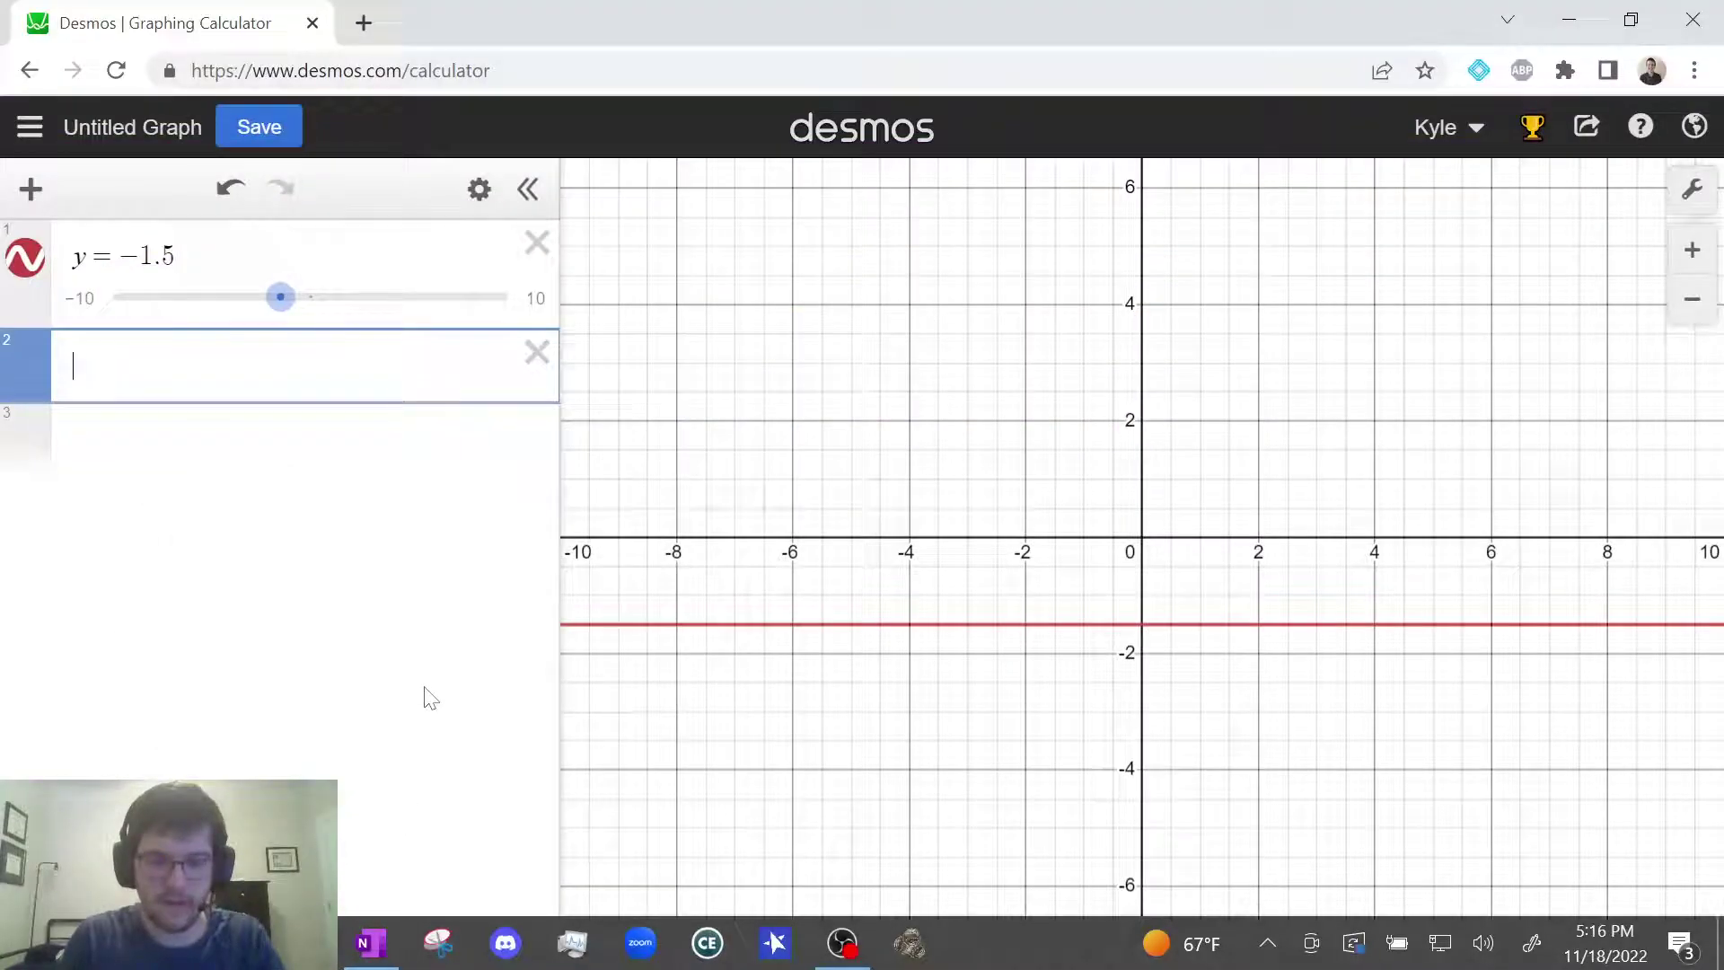
text(y=x^2+)
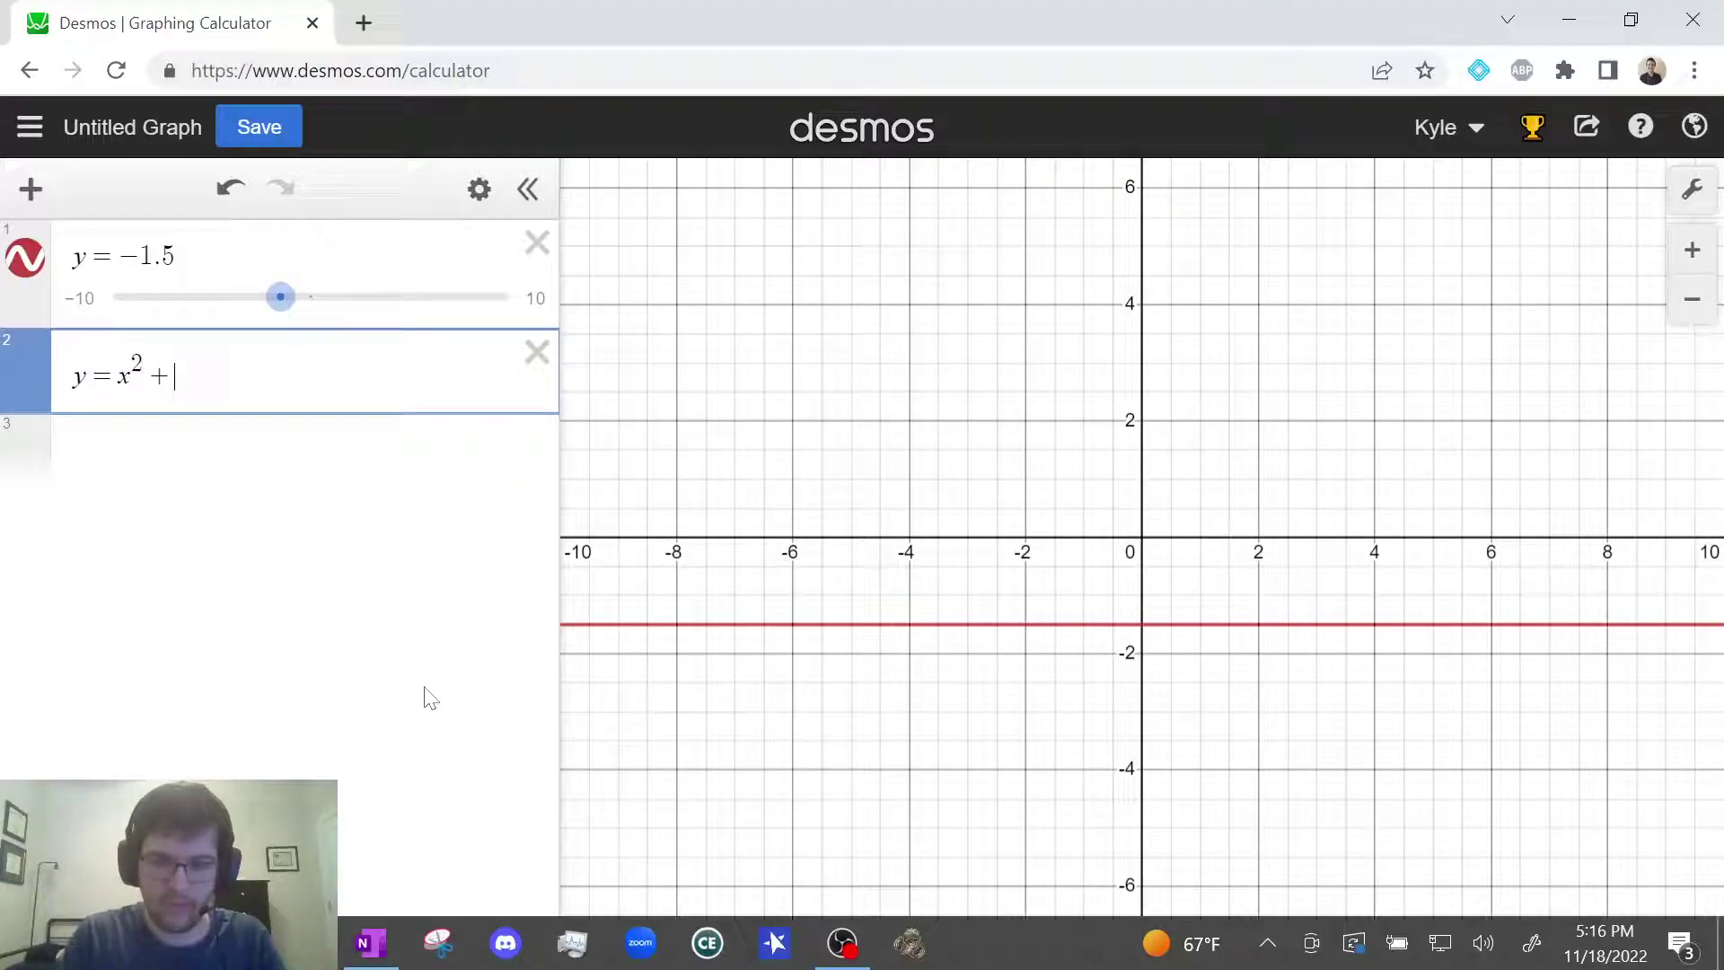
text(8x+a)
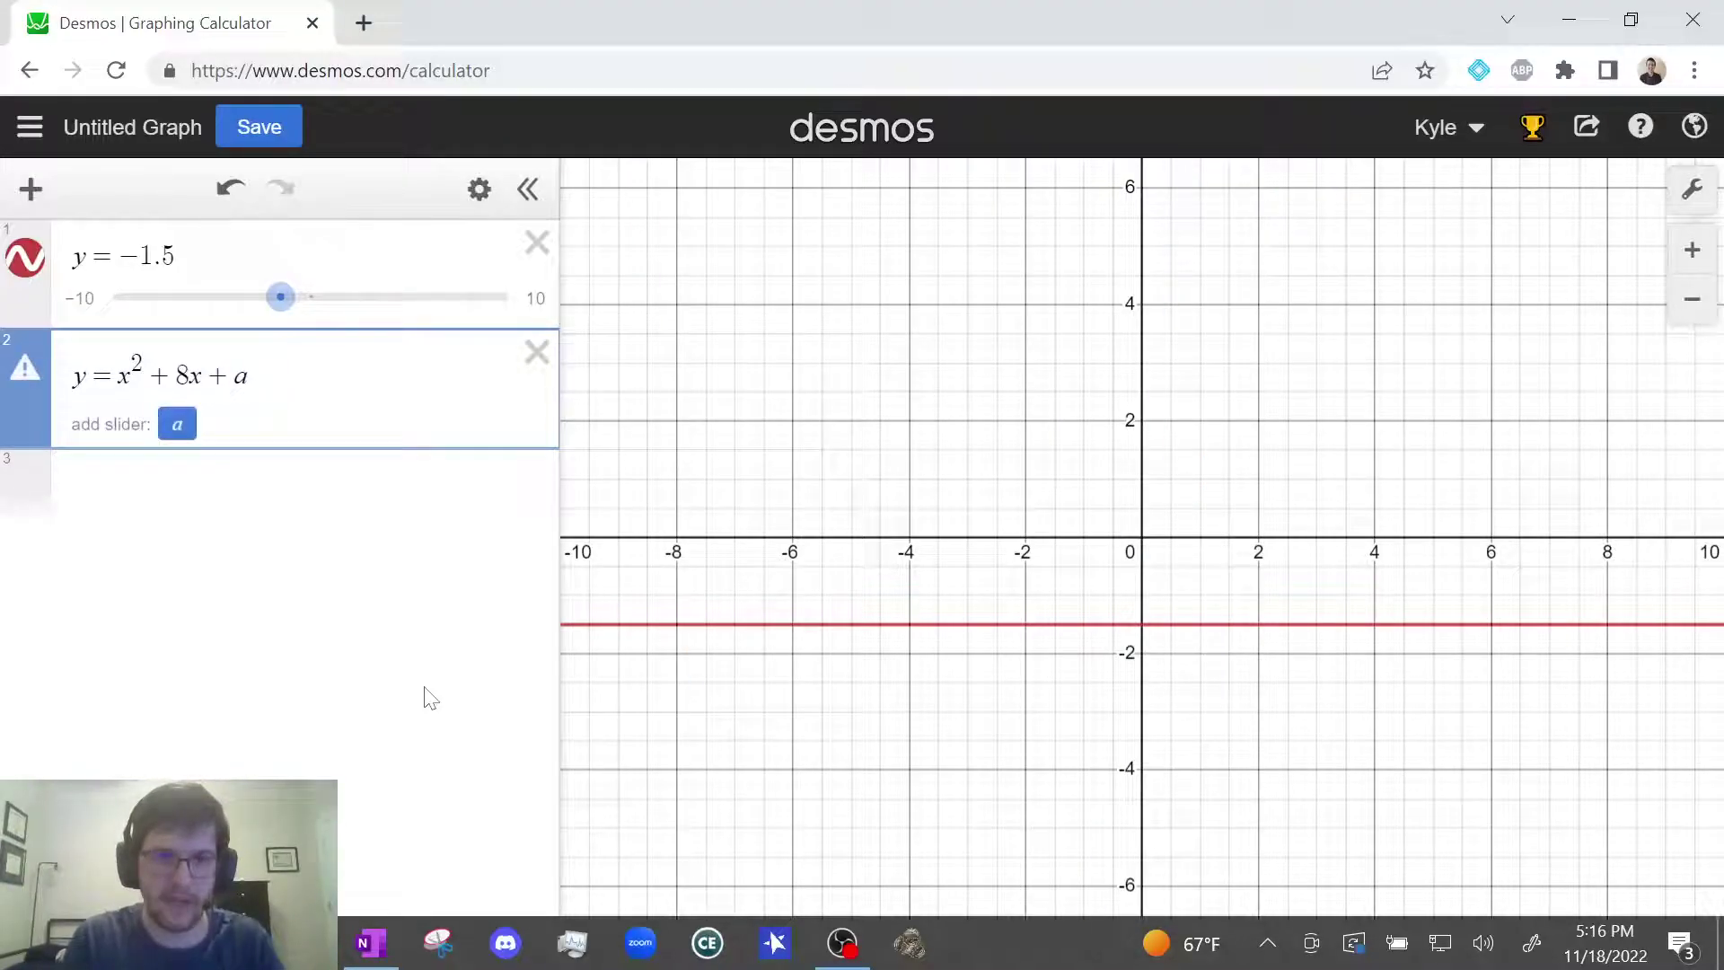
key(Return)
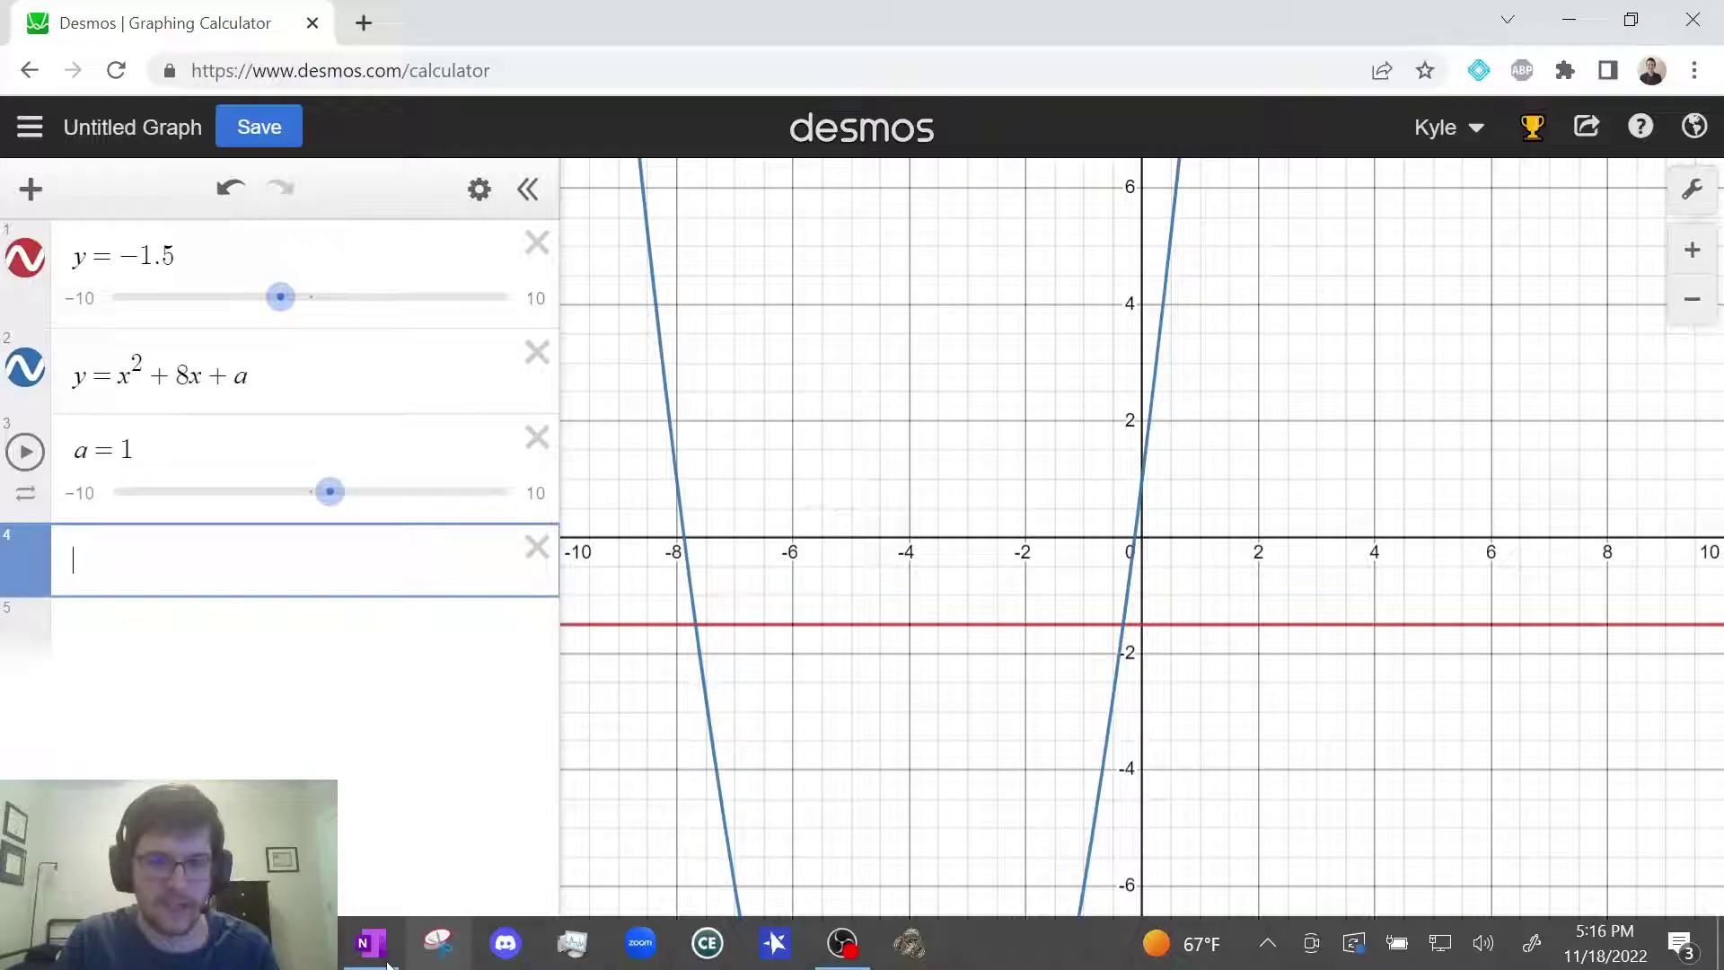
Step: Set a to 2.5 and pan the graph to show the parabola's vertex
mouse_move(377, 957)
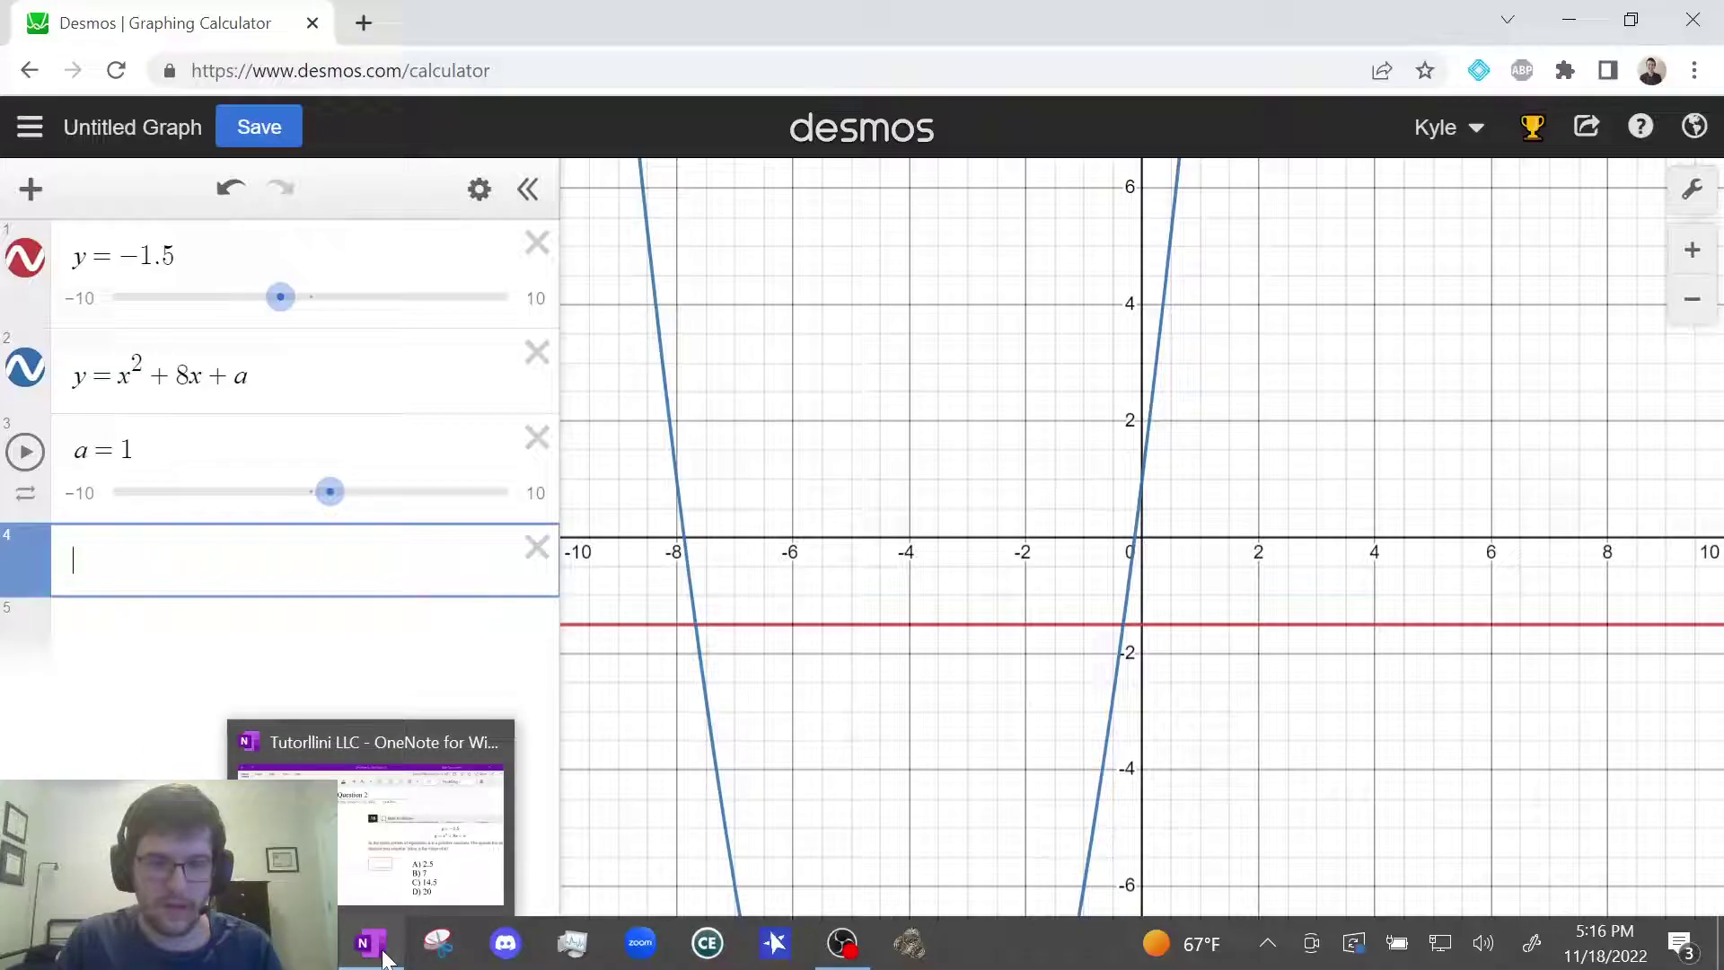
click(386, 957)
click(386, 957)
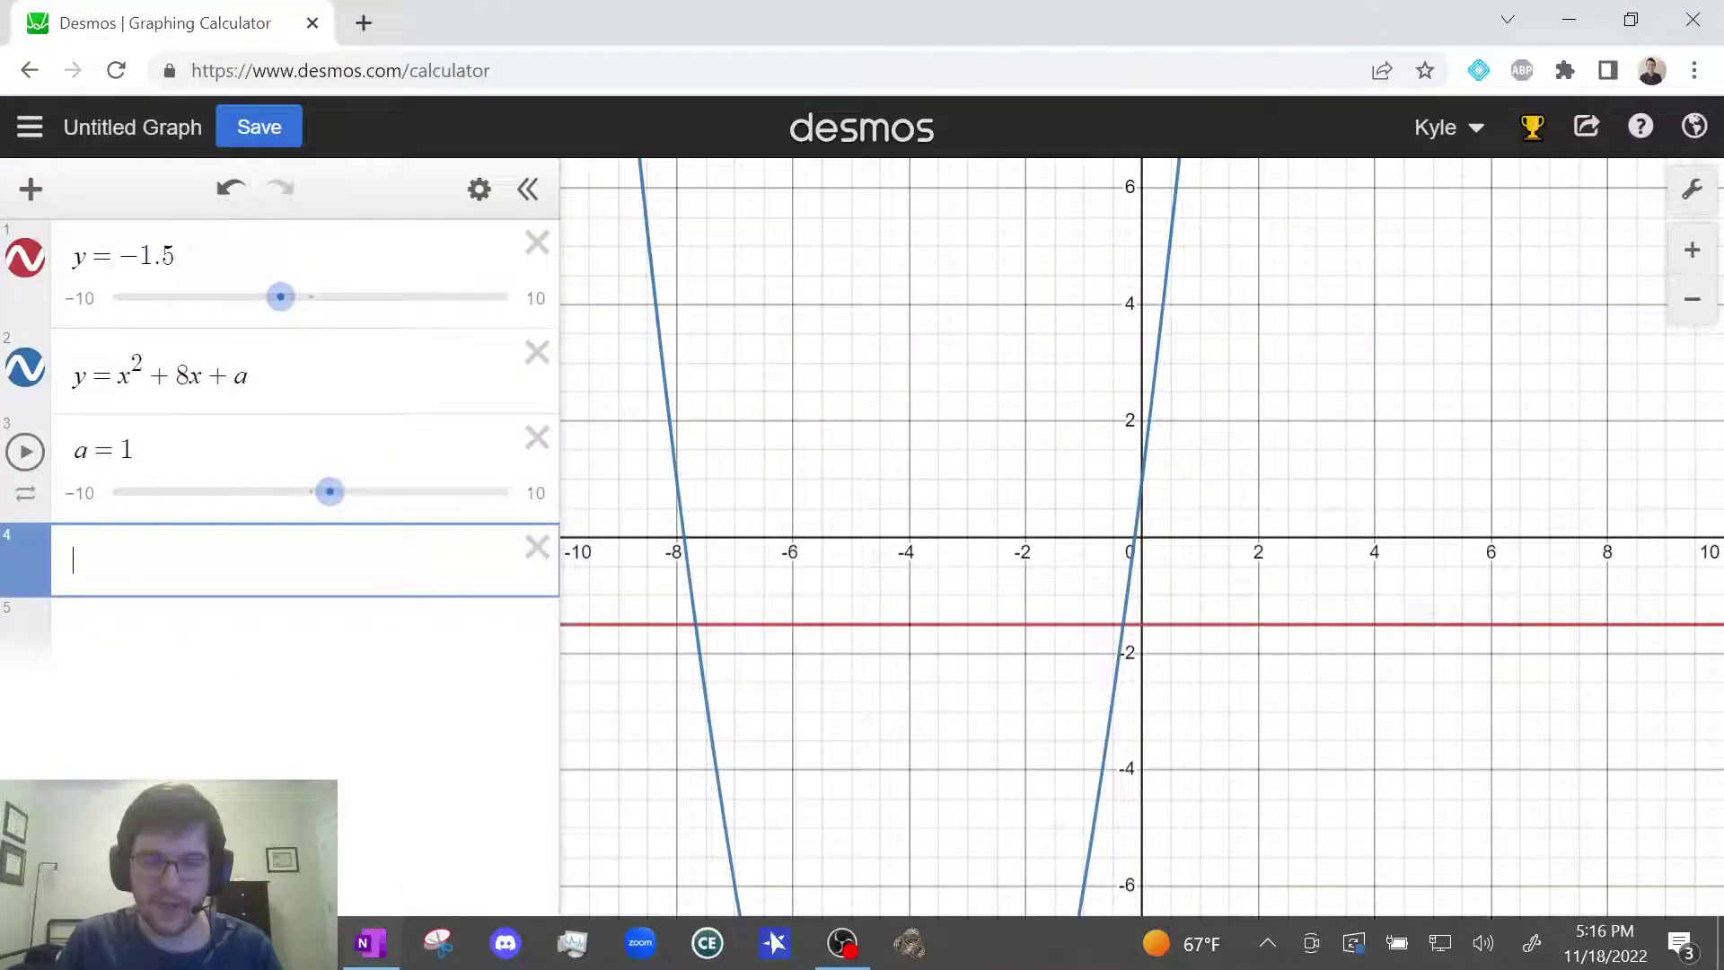
click(133, 449)
key(BackSpace)
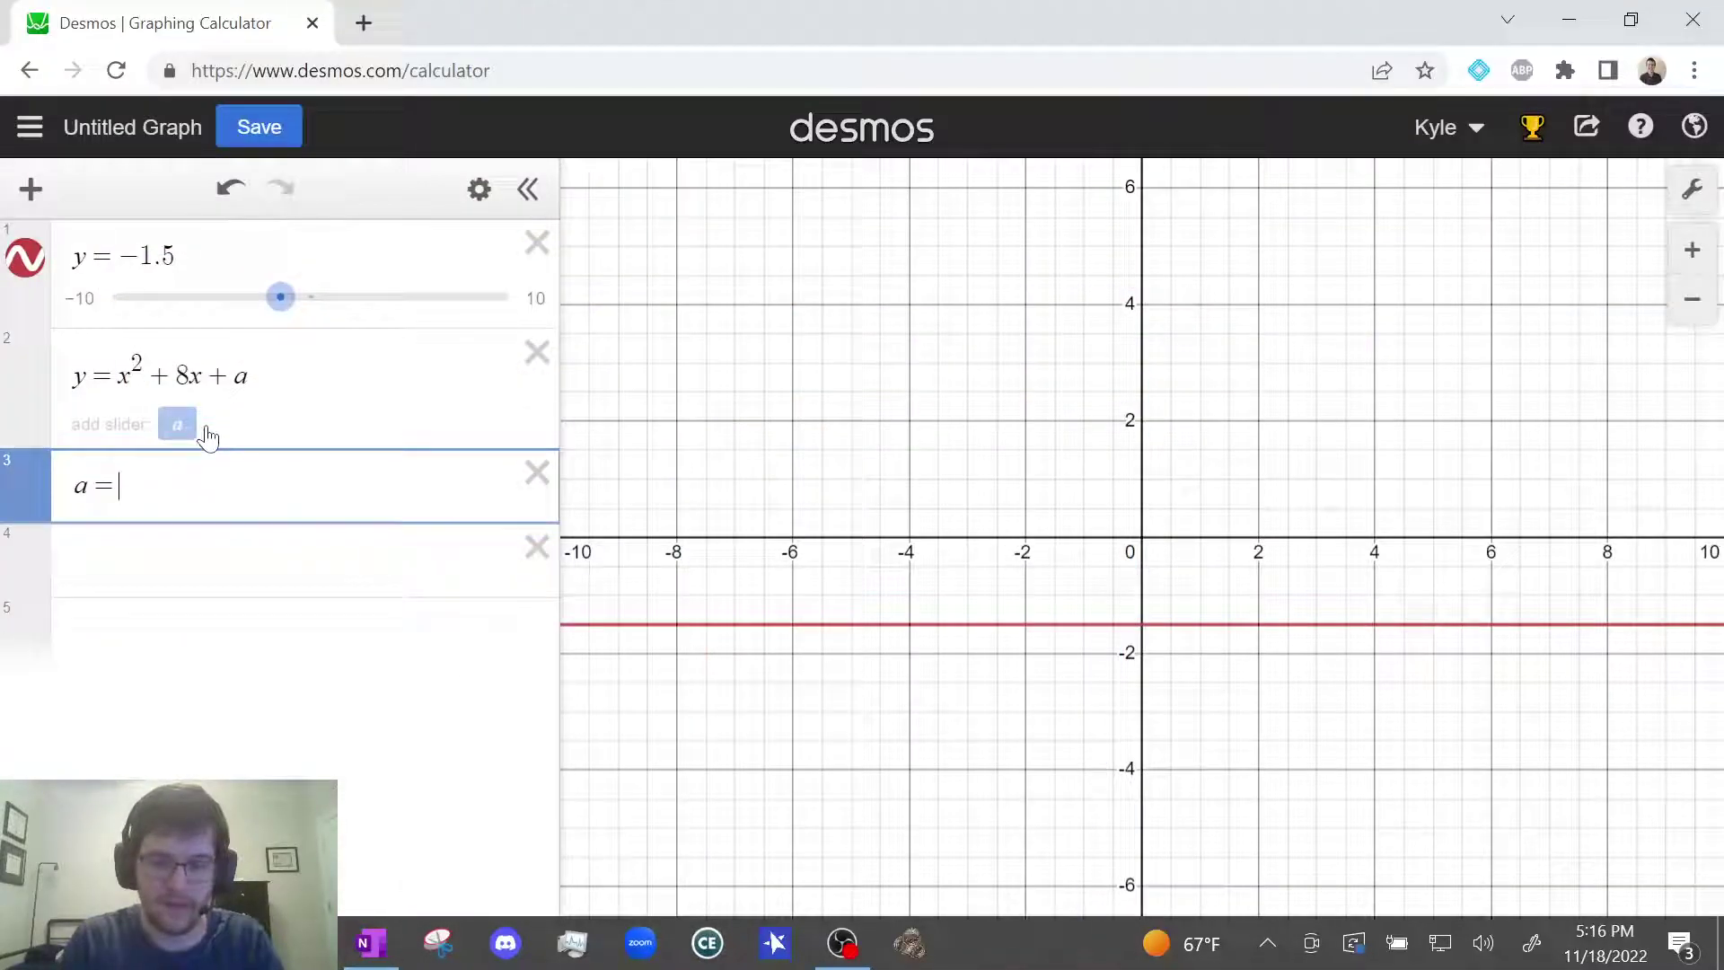
text(2.5)
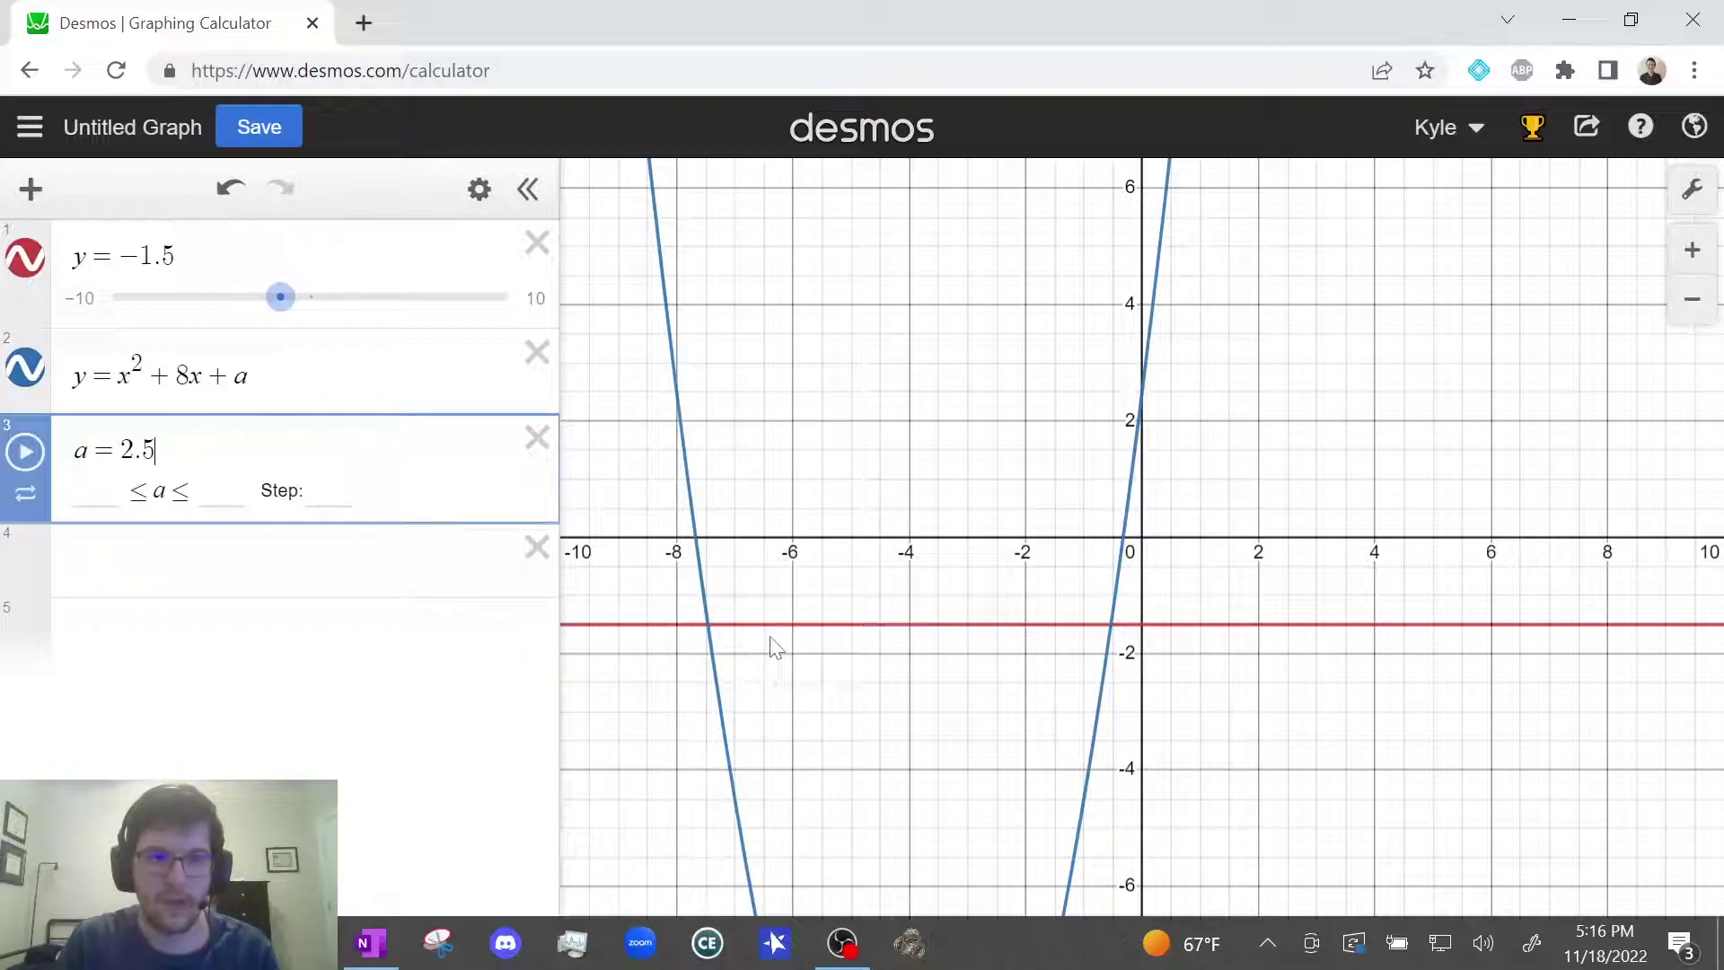
scroll(892, 621, down, 3)
drag(1116, 812, 1149, 628)
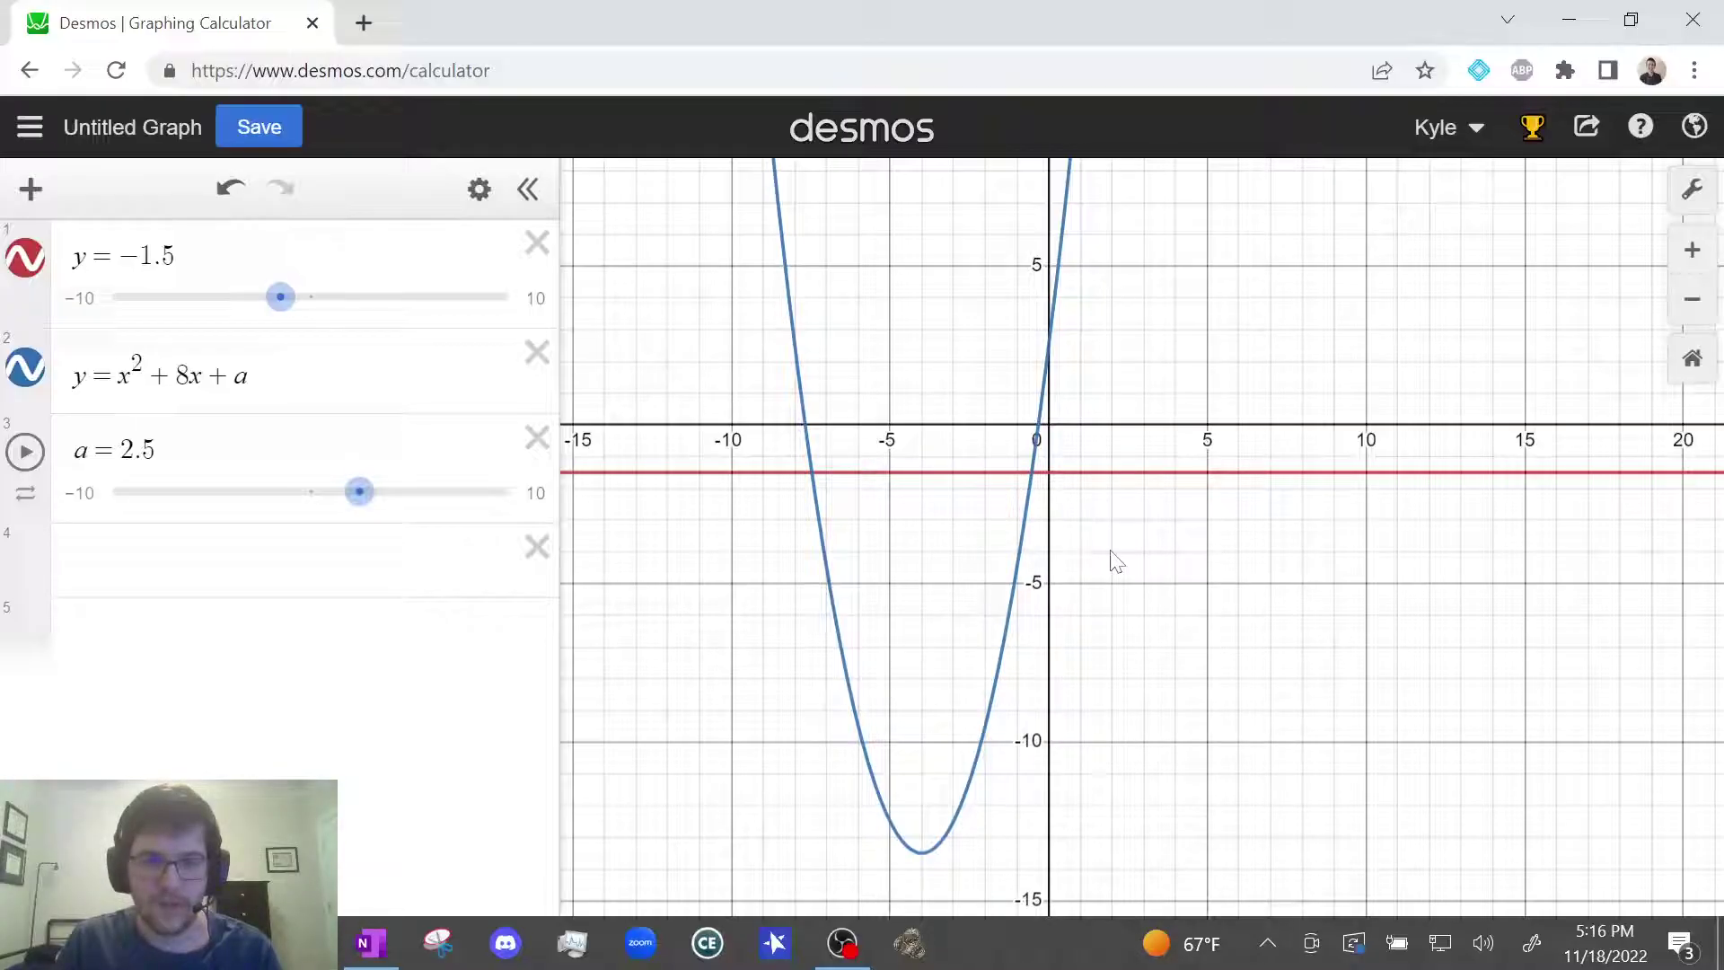
Step: Highlight 'exactly one distinct real solution' in yellow on Question 2
mouse_move(389, 957)
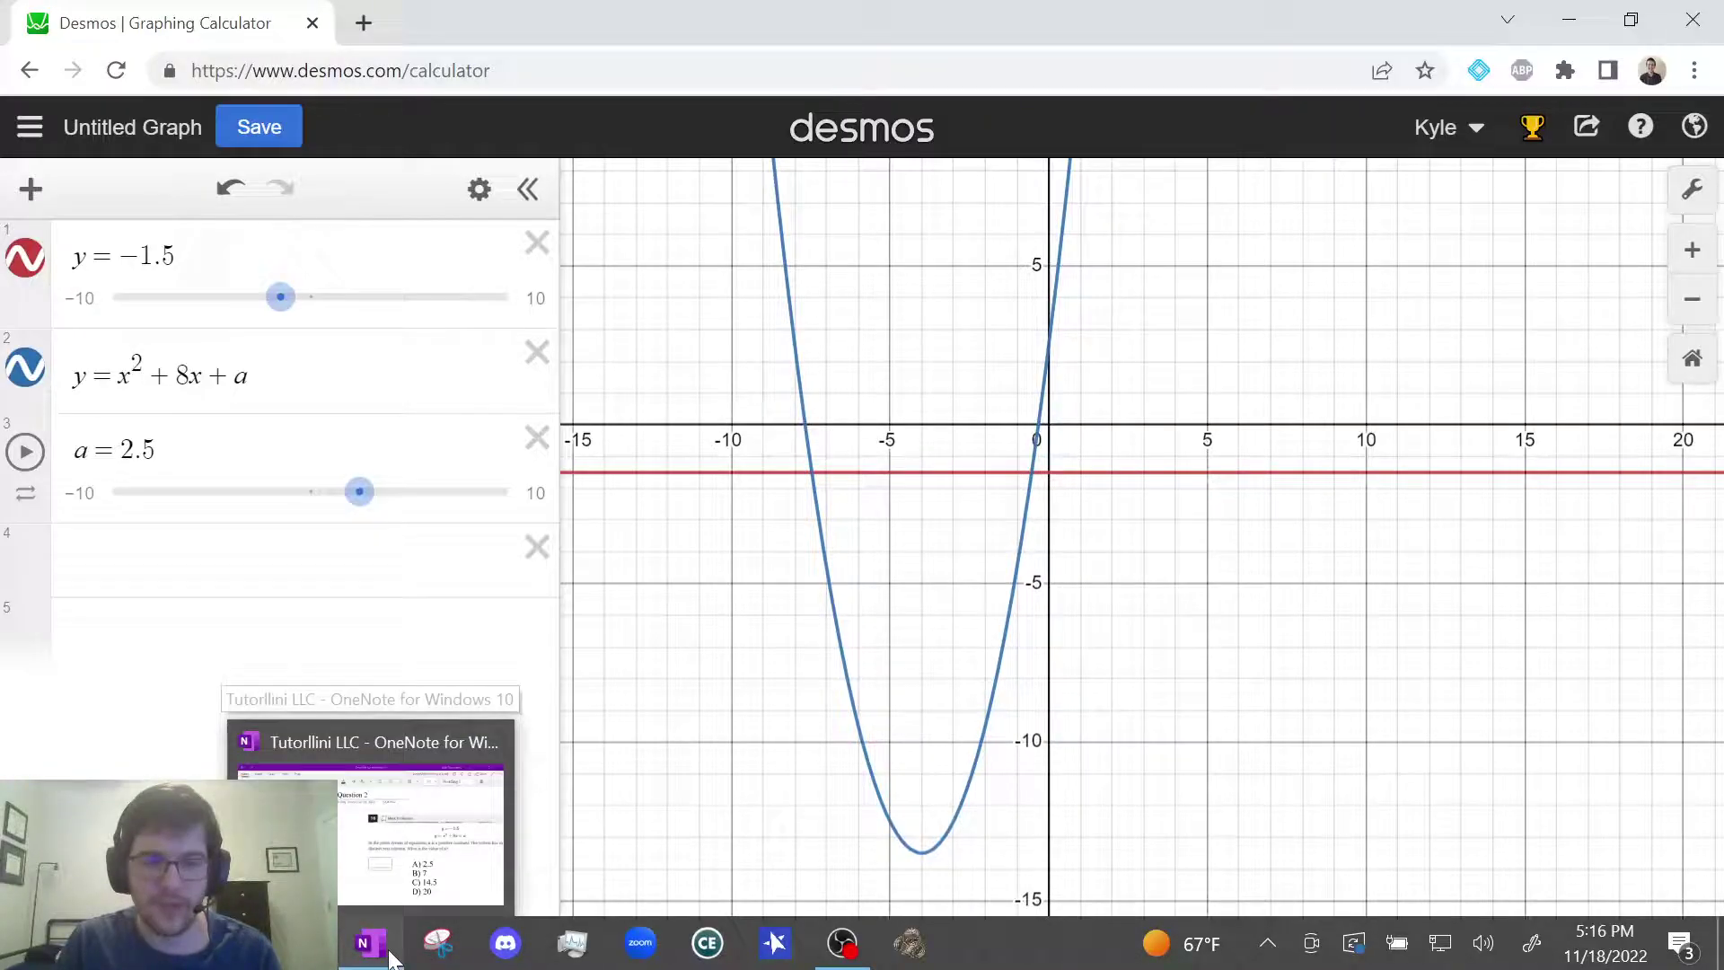
click(370, 942)
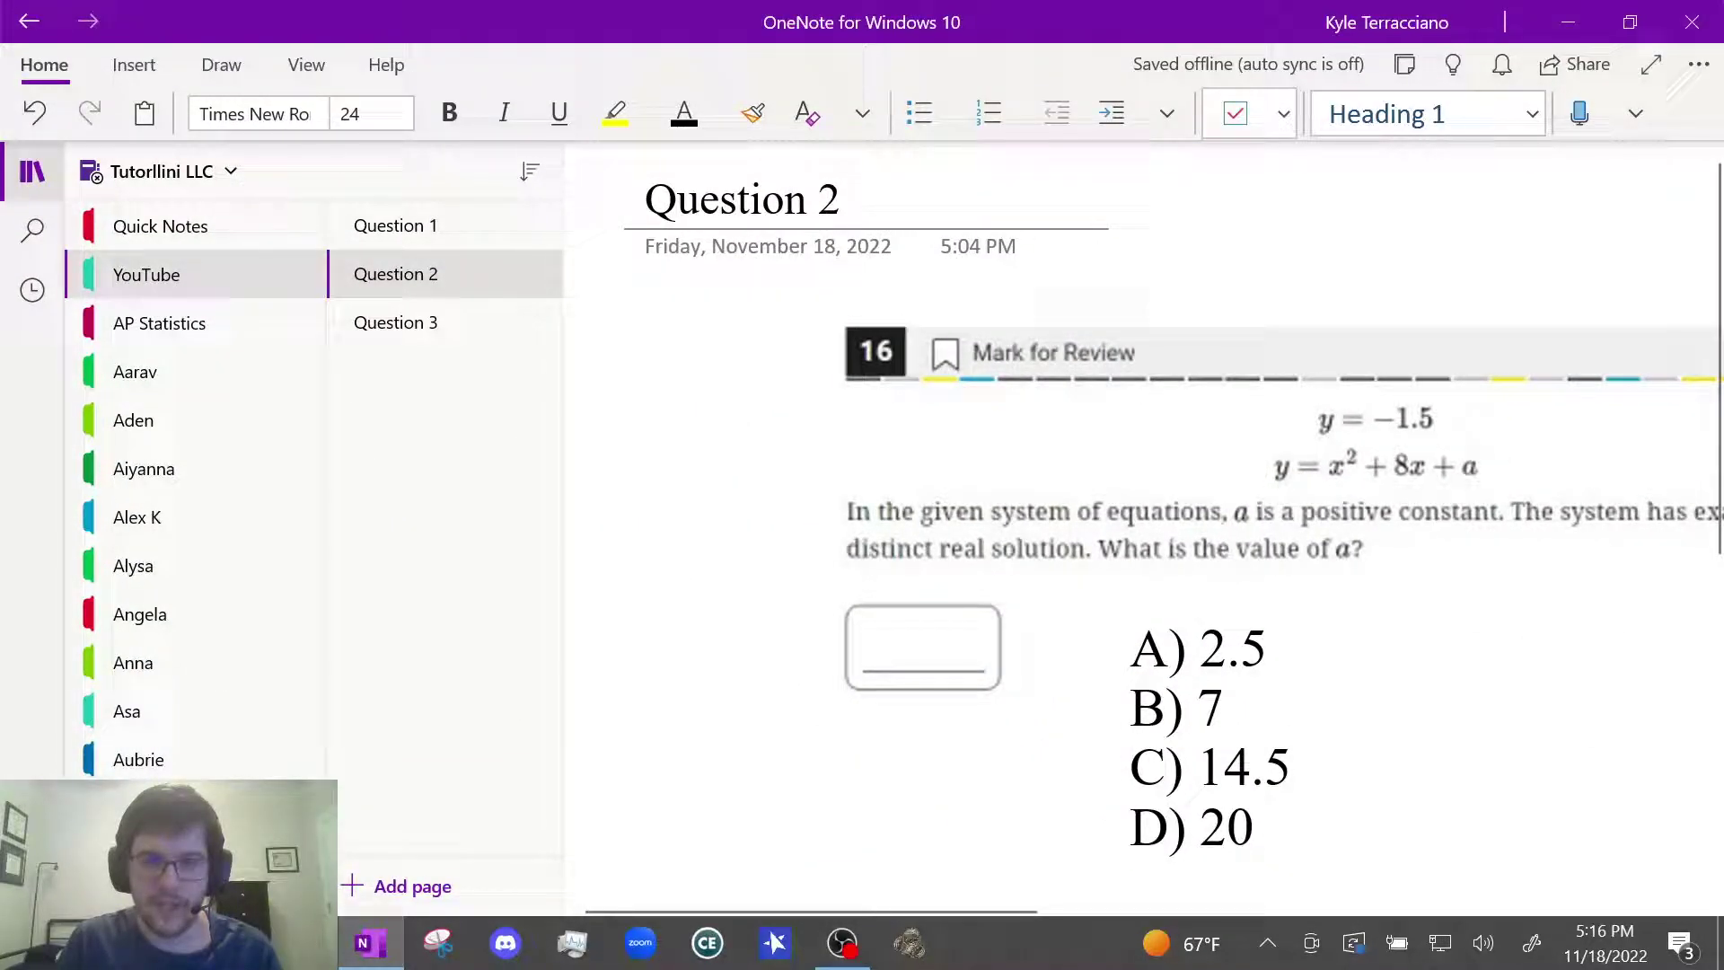
click(1651, 63)
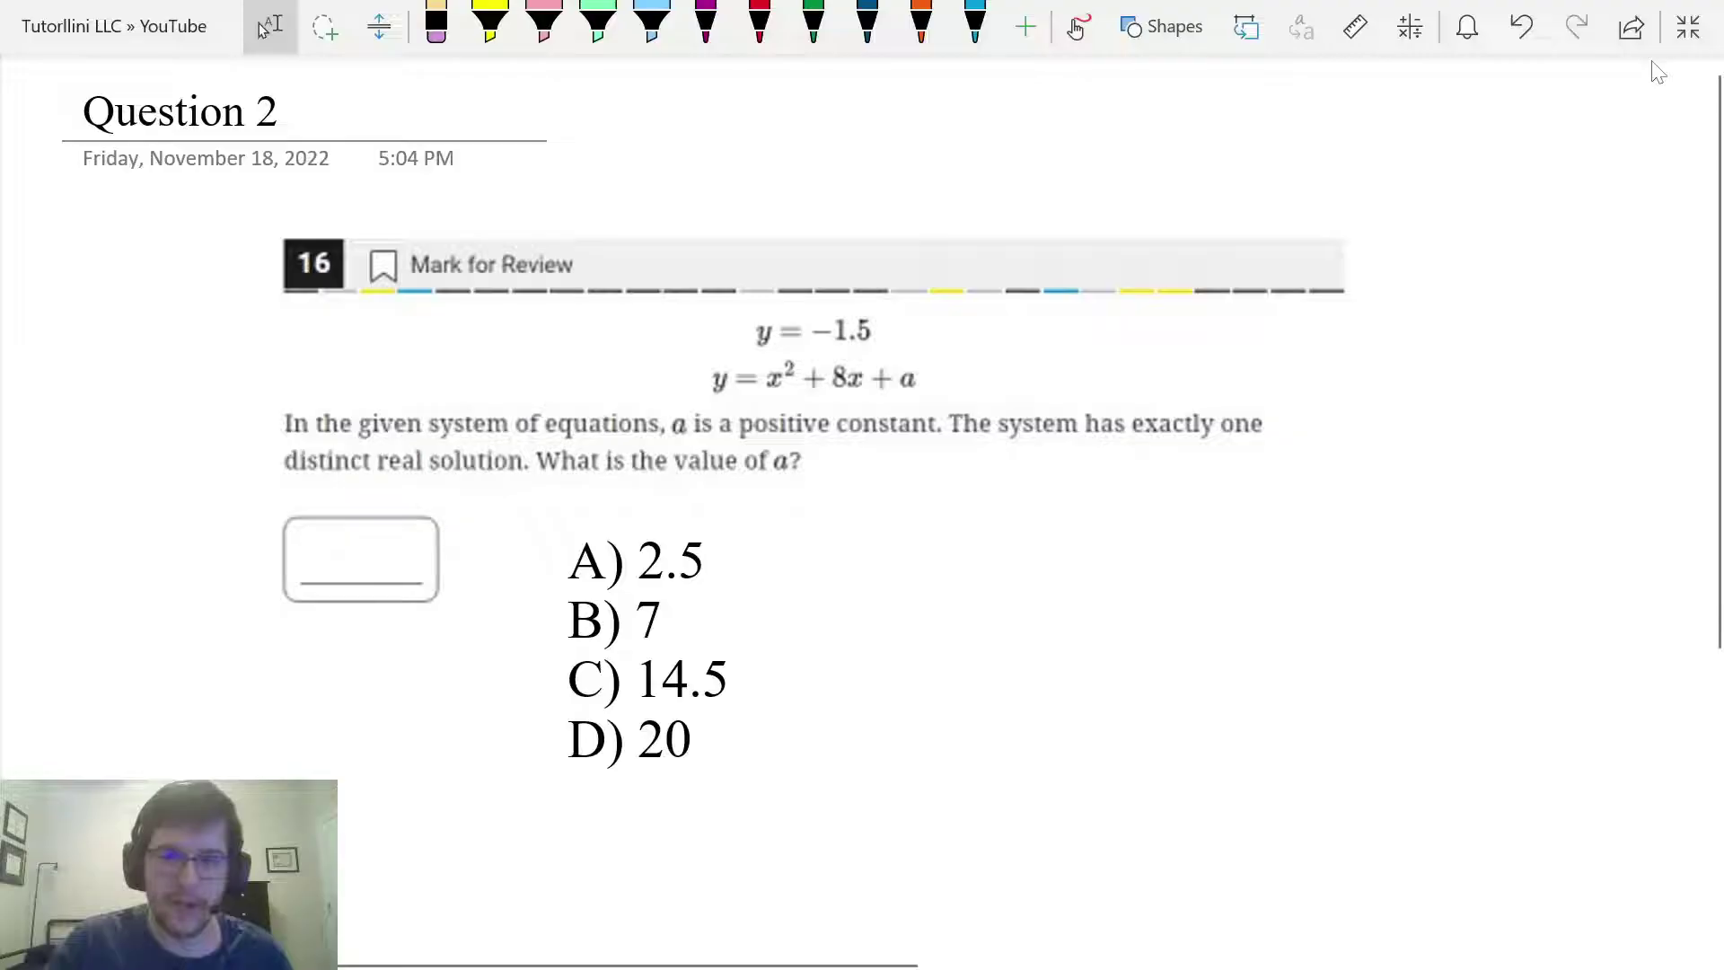
click(489, 25)
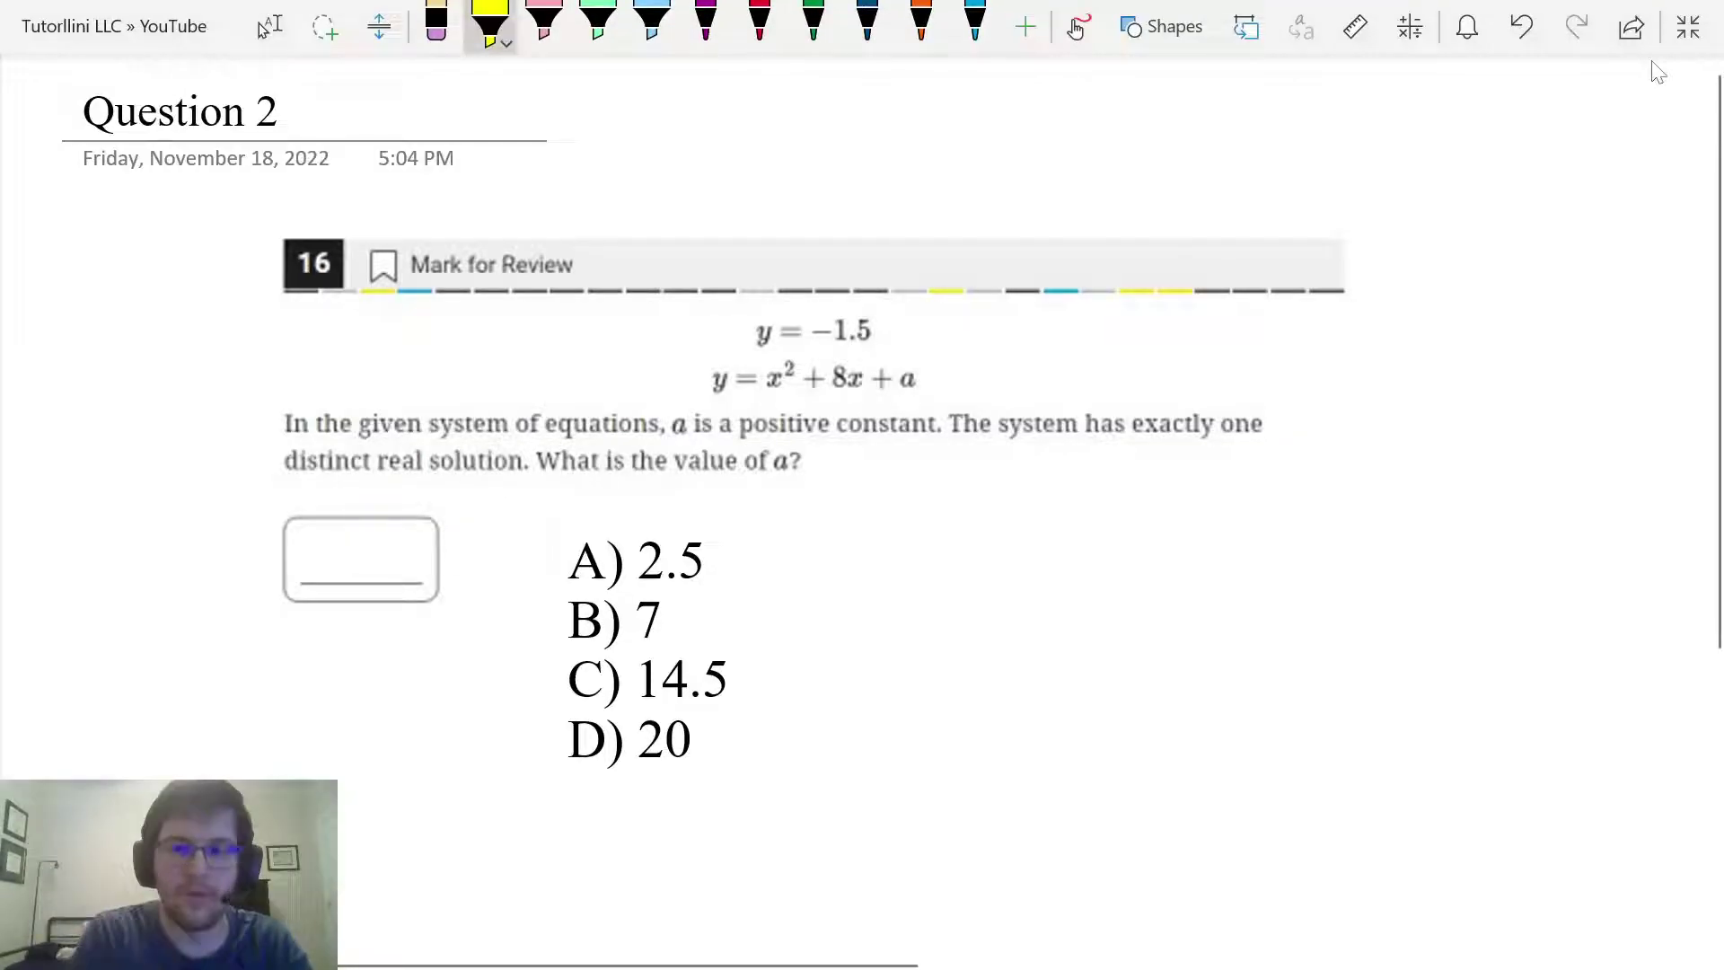
drag(1117, 423, 1305, 423)
drag(278, 460, 523, 460)
Step: Cross out choice A (2.5) in red ink, then return to Desmos
click(759, 25)
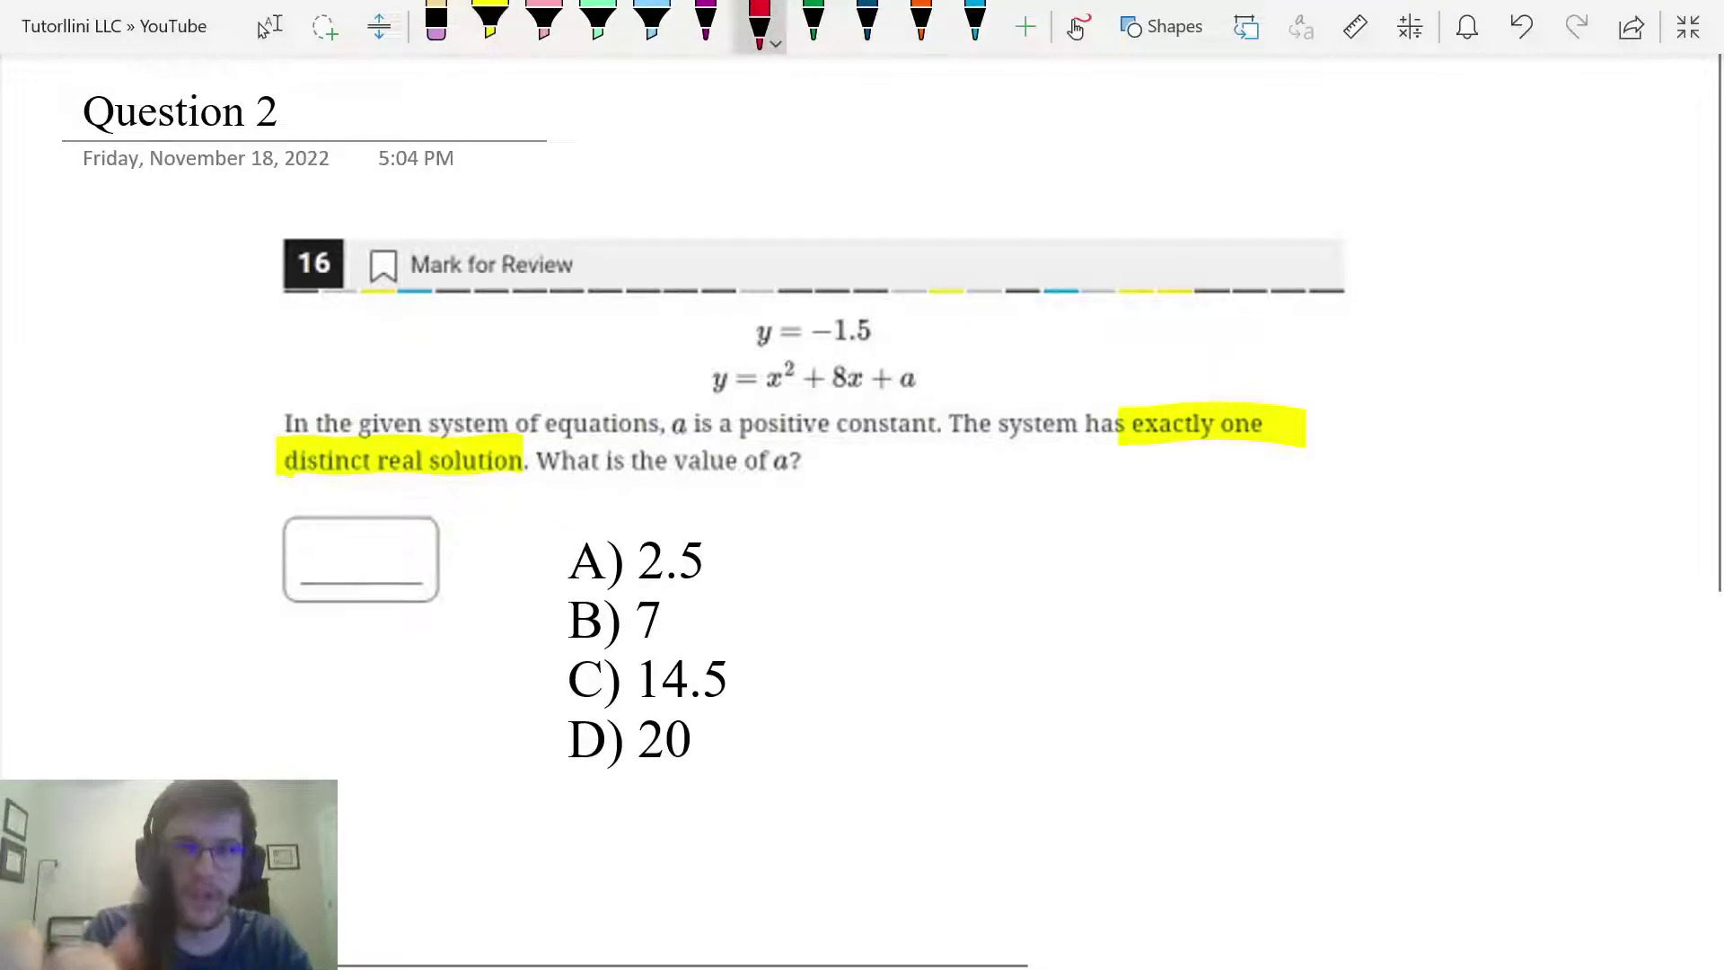
drag(566, 575, 650, 520)
click(269, 27)
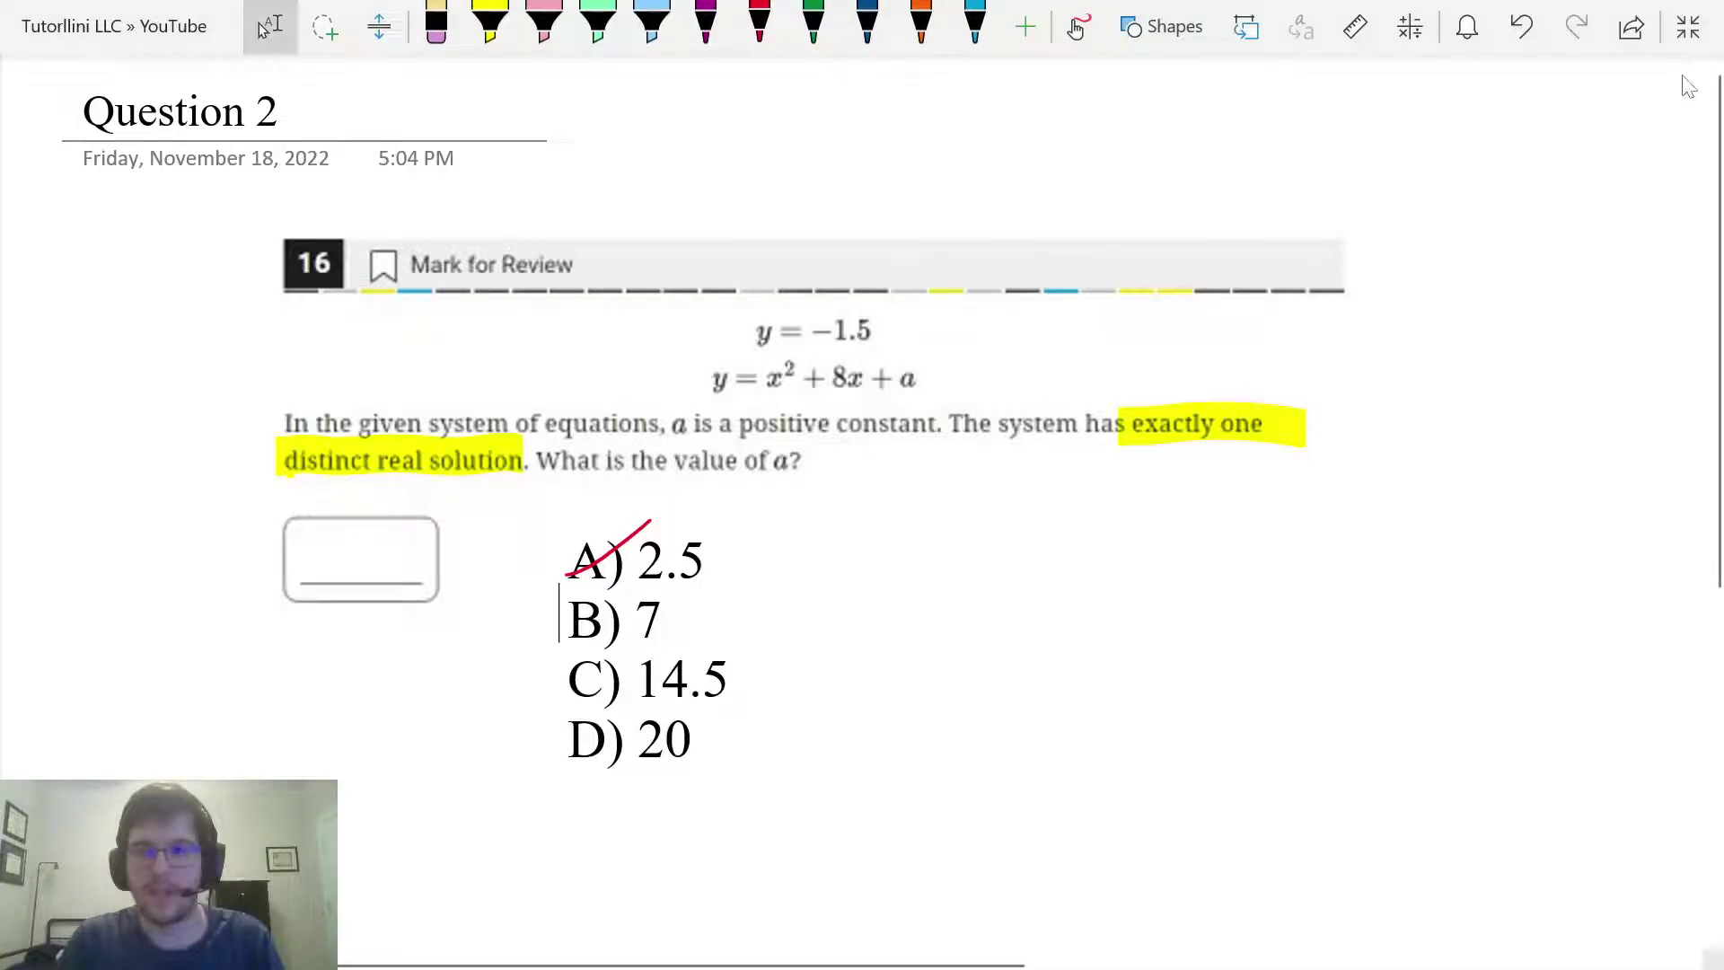
click(1688, 27)
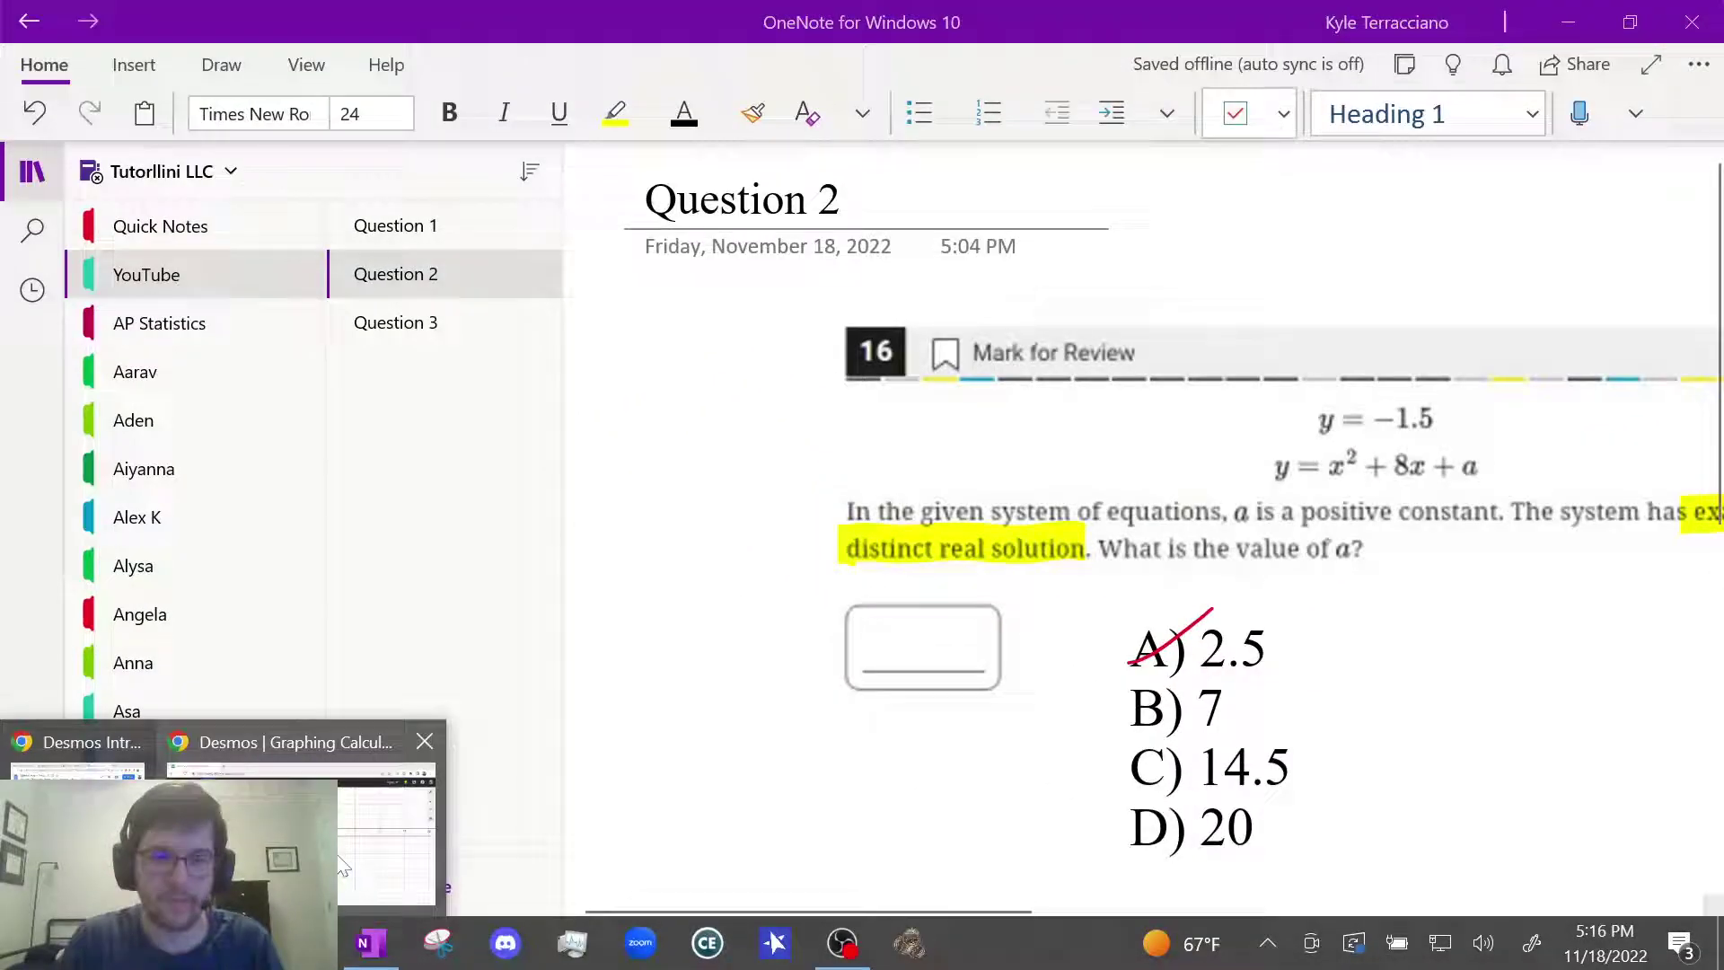
click(349, 797)
Step: Change a from 2.5 to 7, then show Question 2 in full-page view
double_click(137, 449)
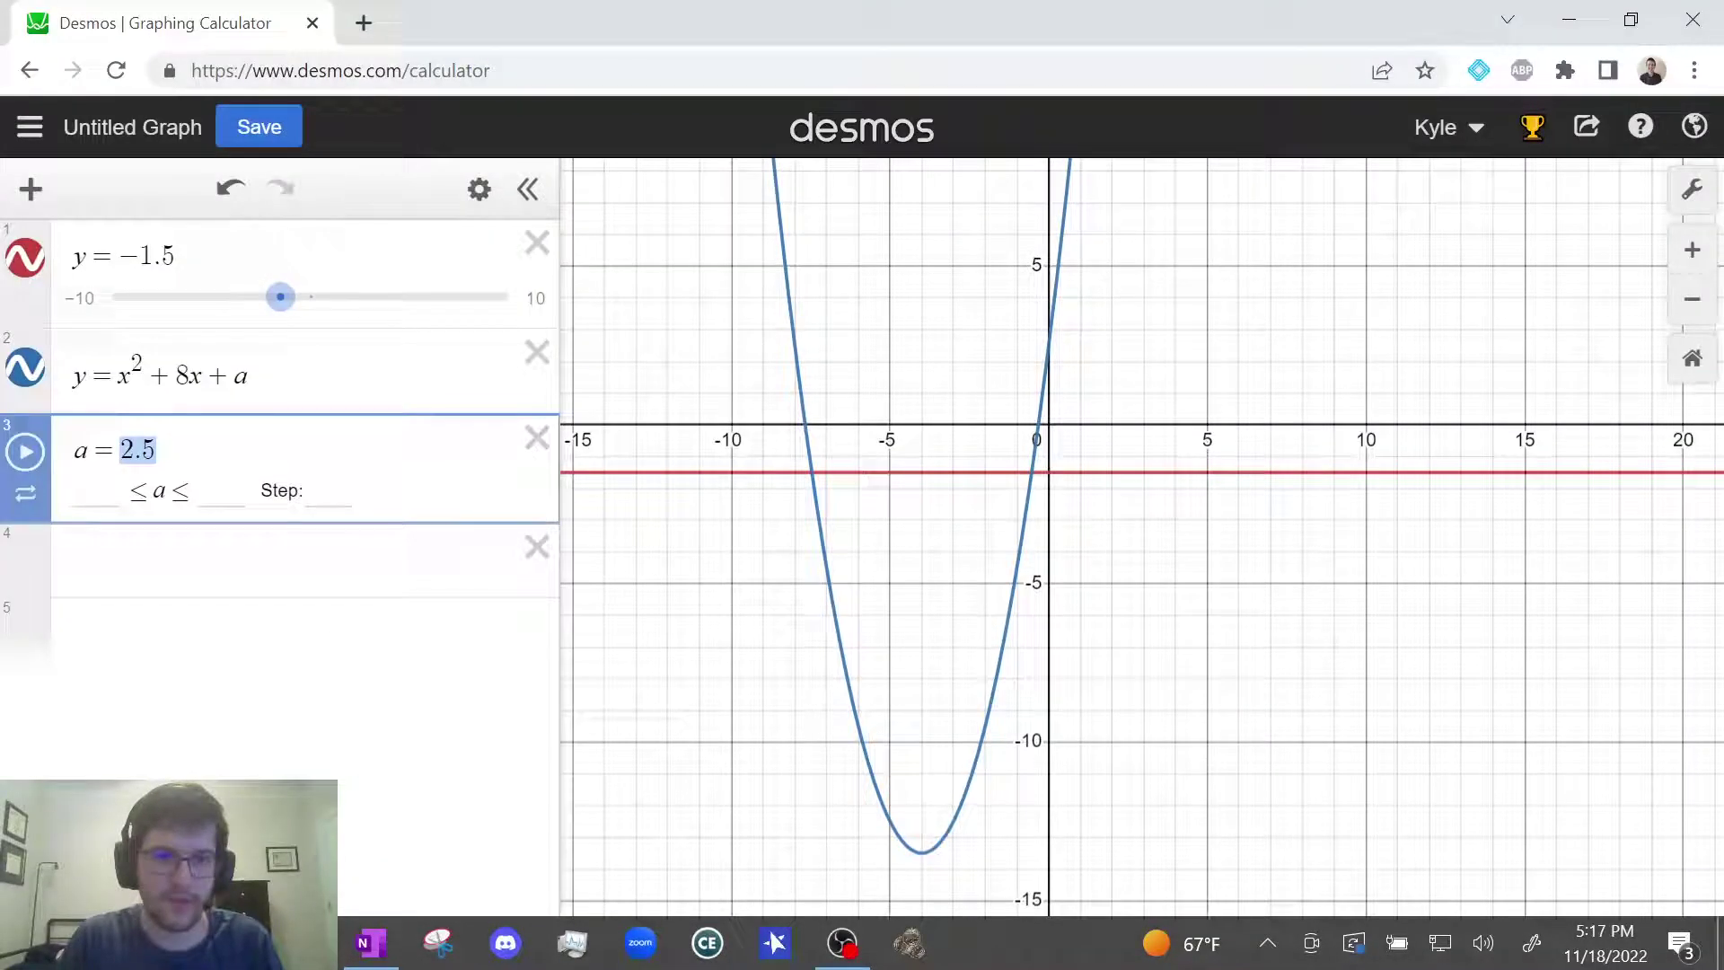
text(7)
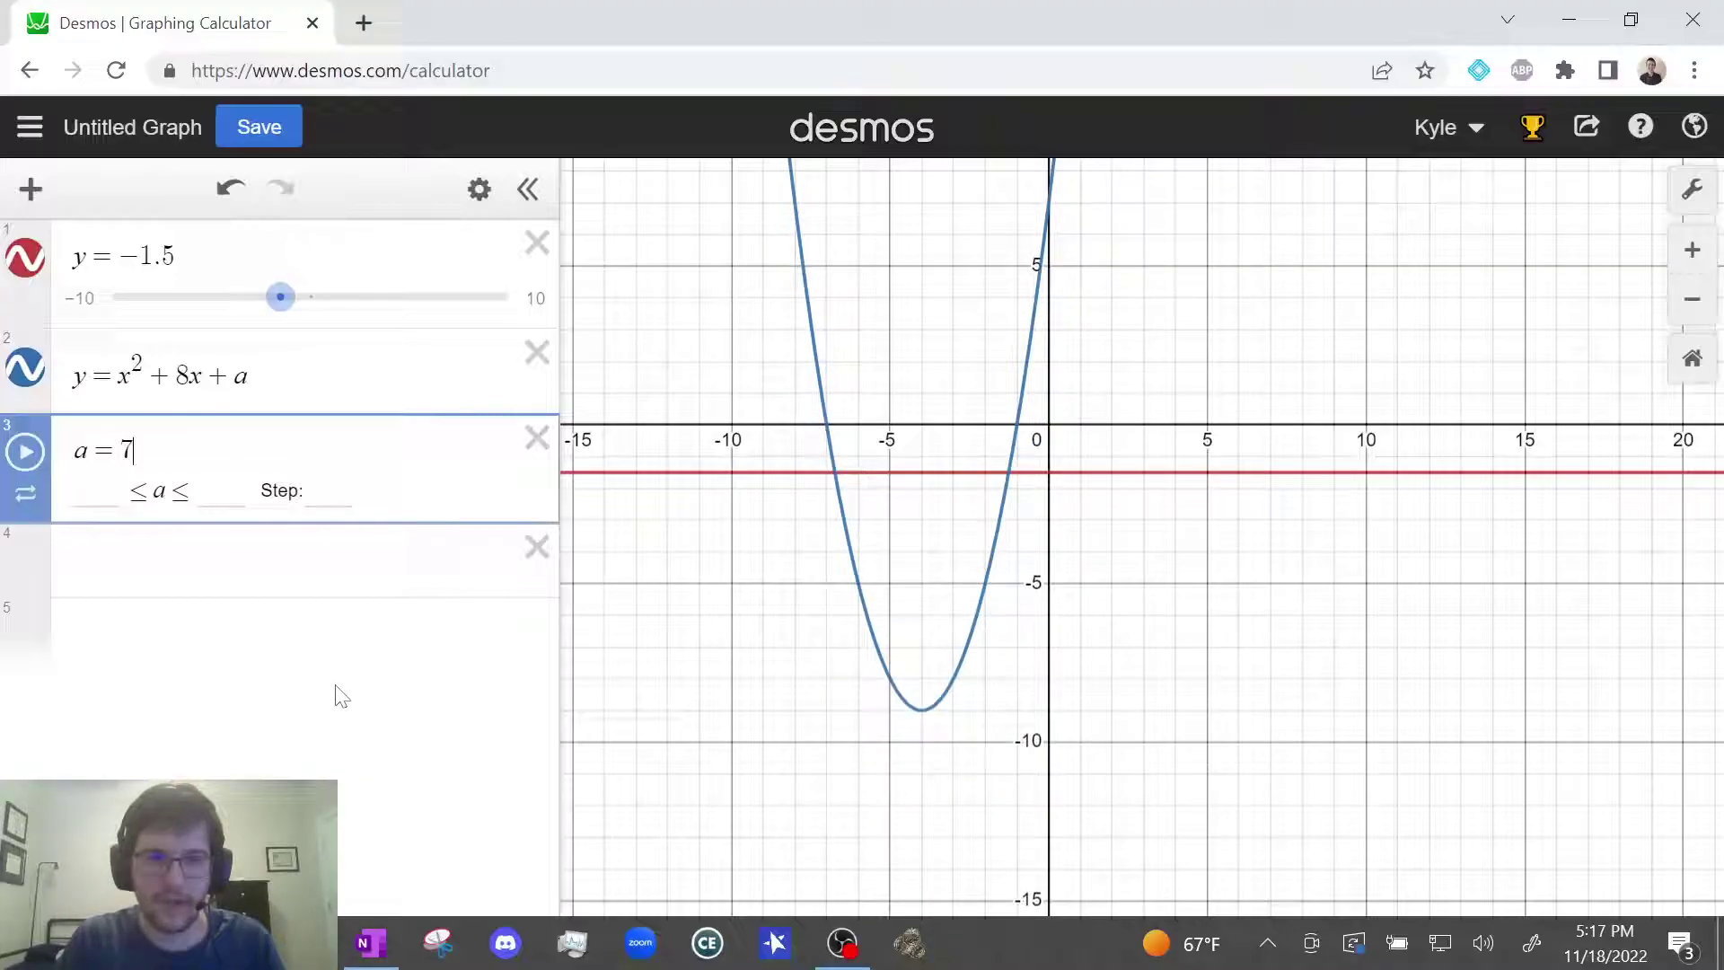
key(Escape)
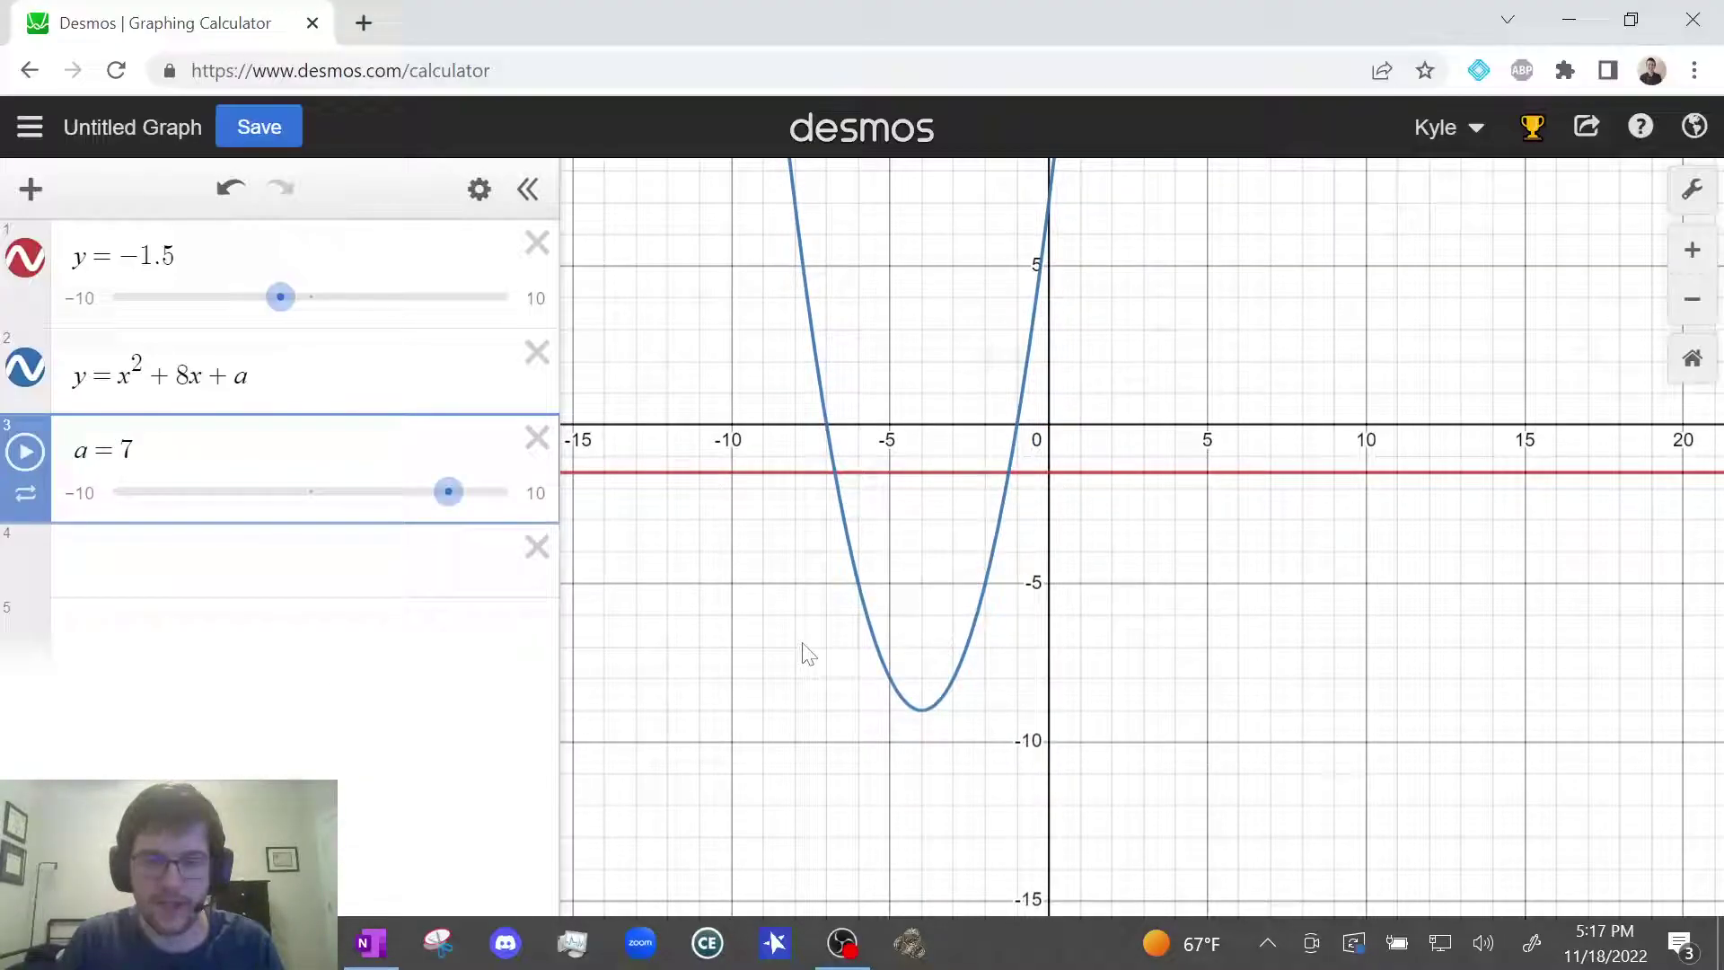
click(371, 943)
click(1661, 65)
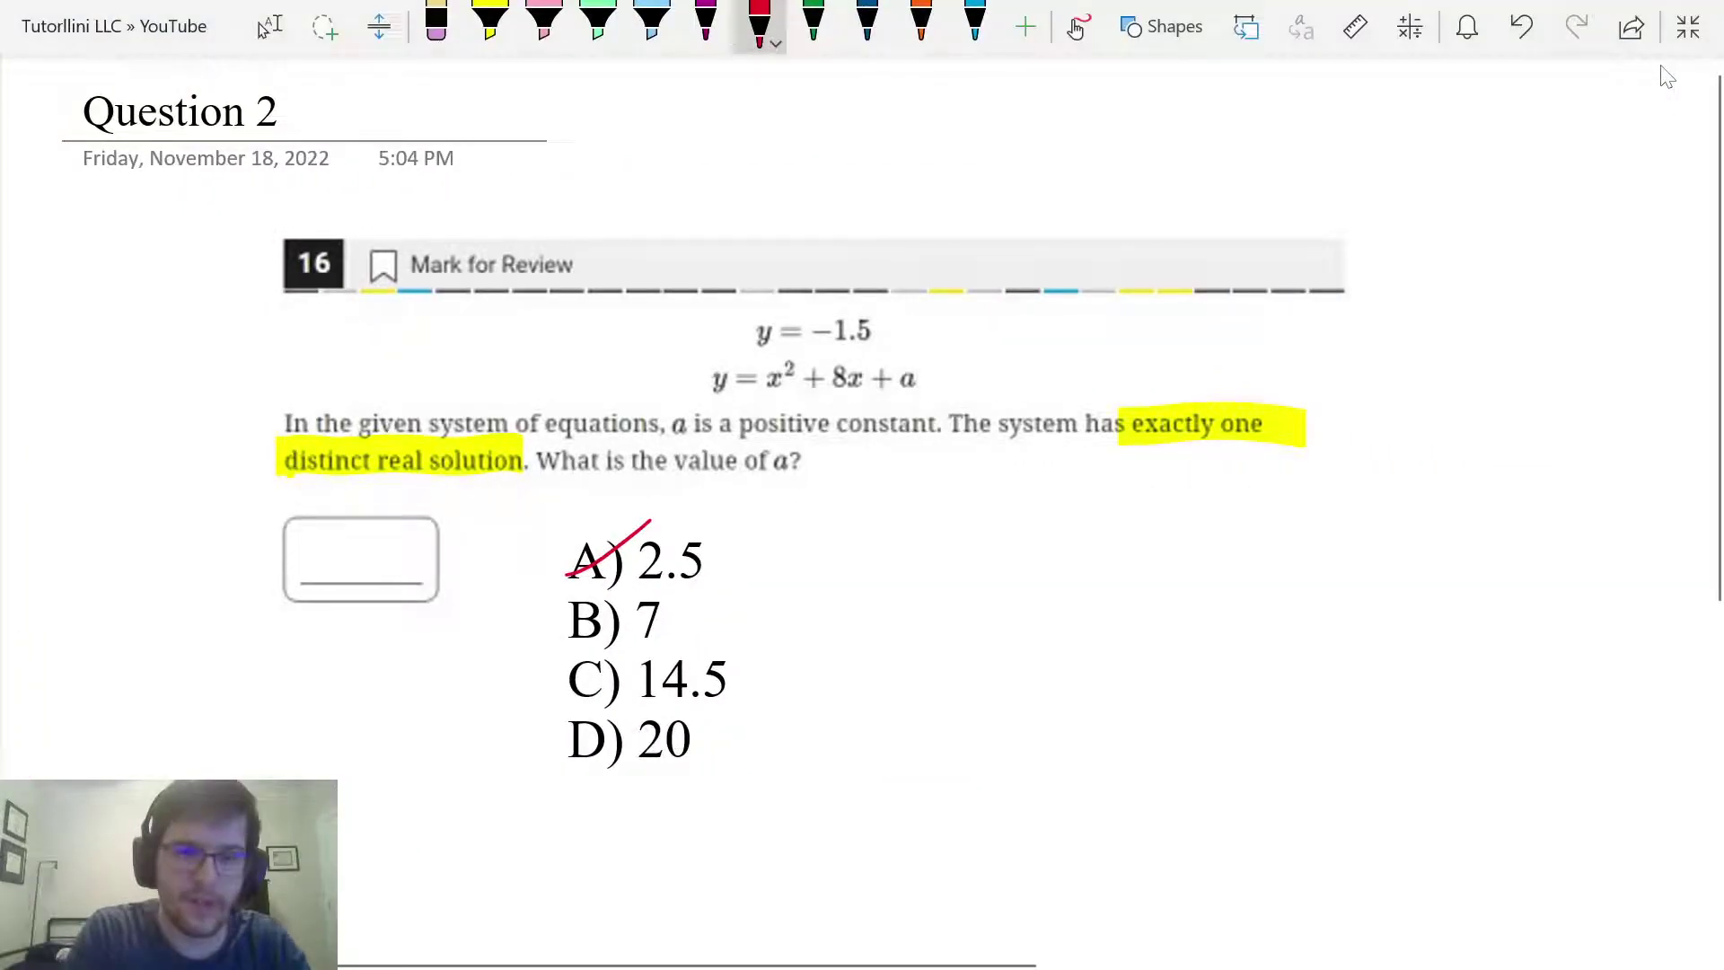
Step: Cross out choice B (7) in red, exit full-page view and return to Desmos
drag(551, 641, 650, 581)
click(705, 23)
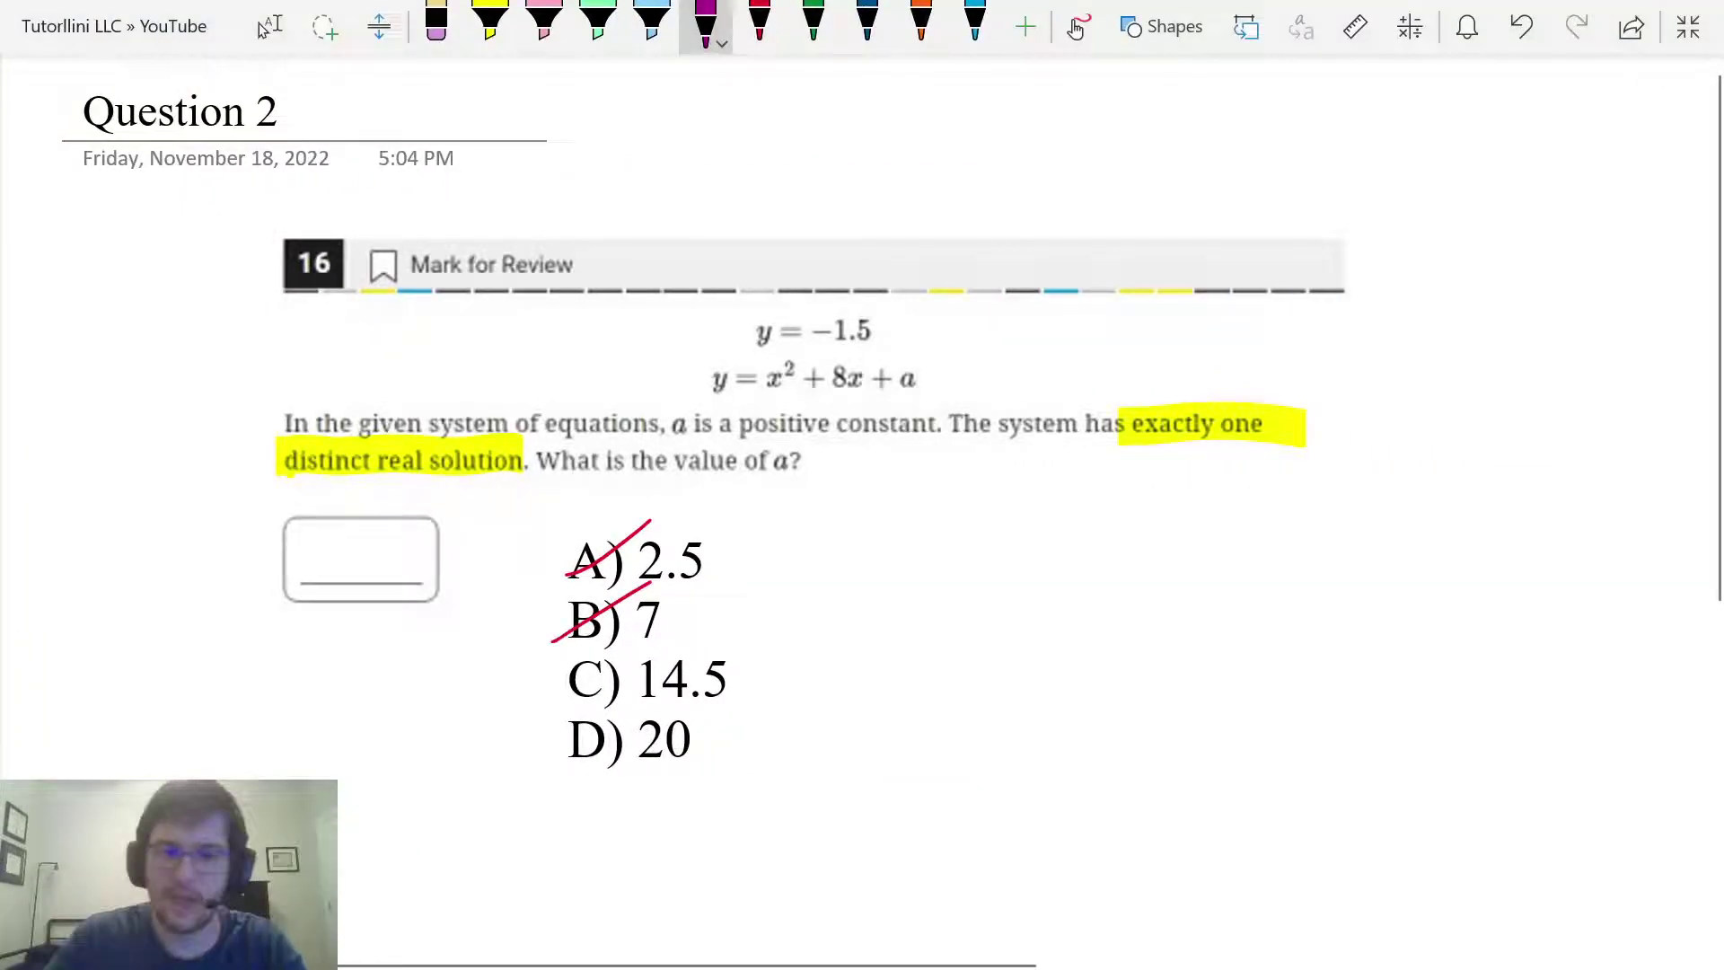
click(263, 29)
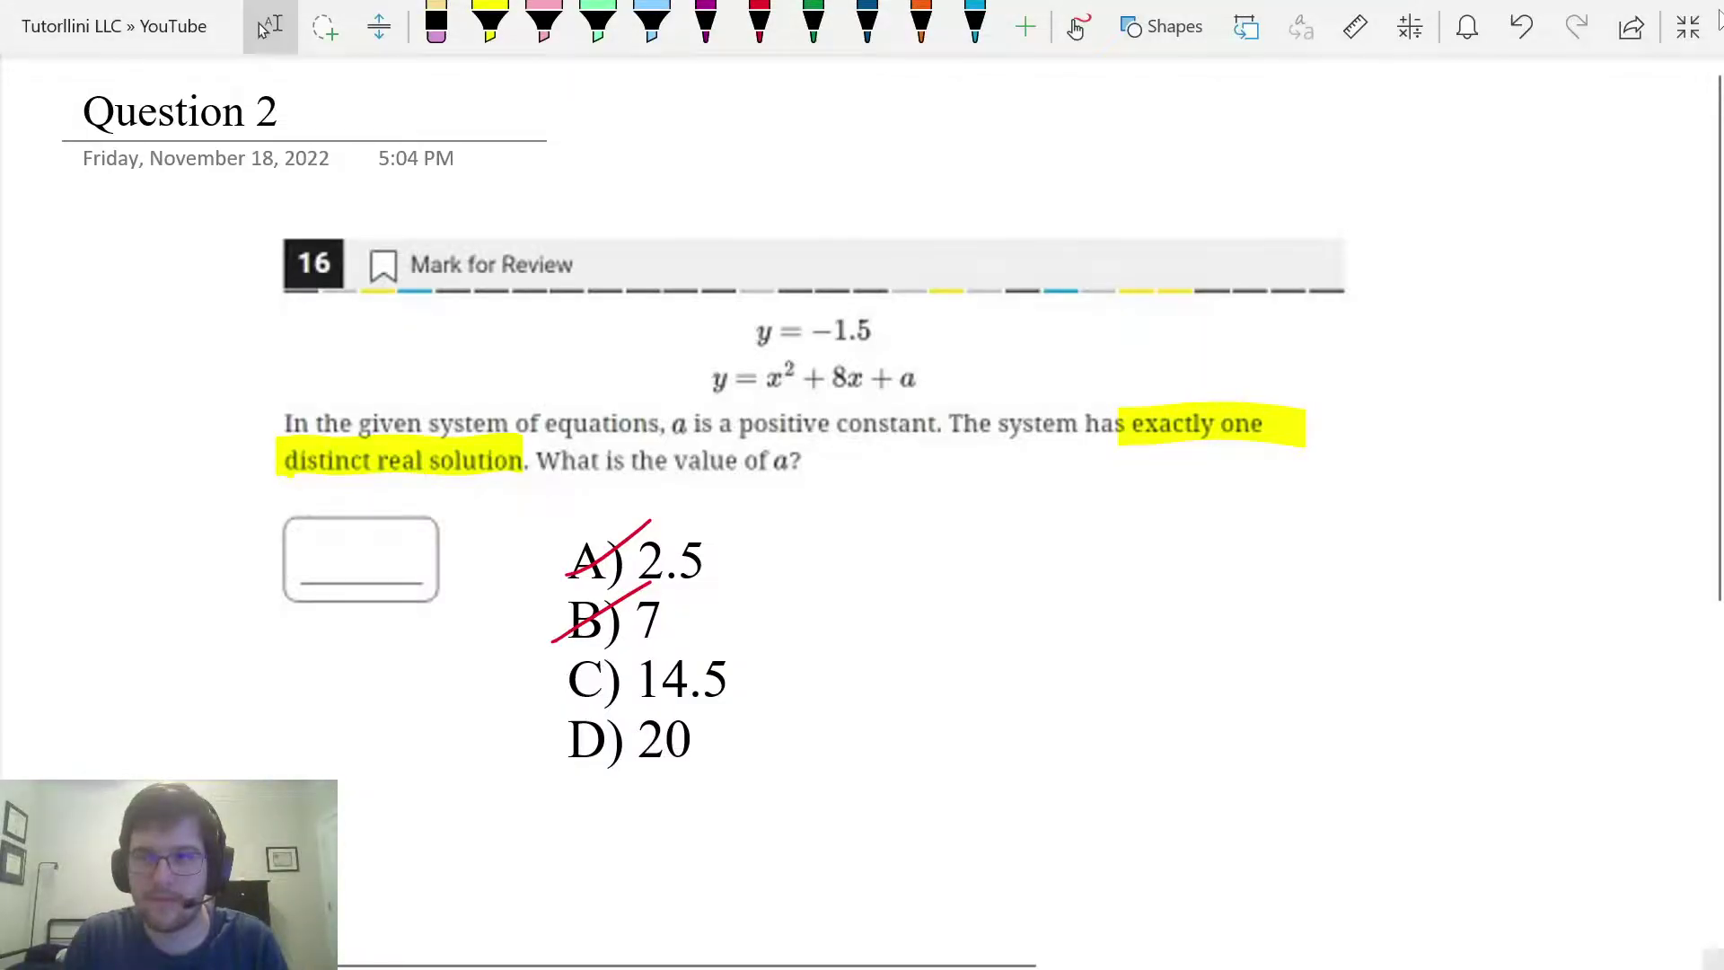
click(1686, 30)
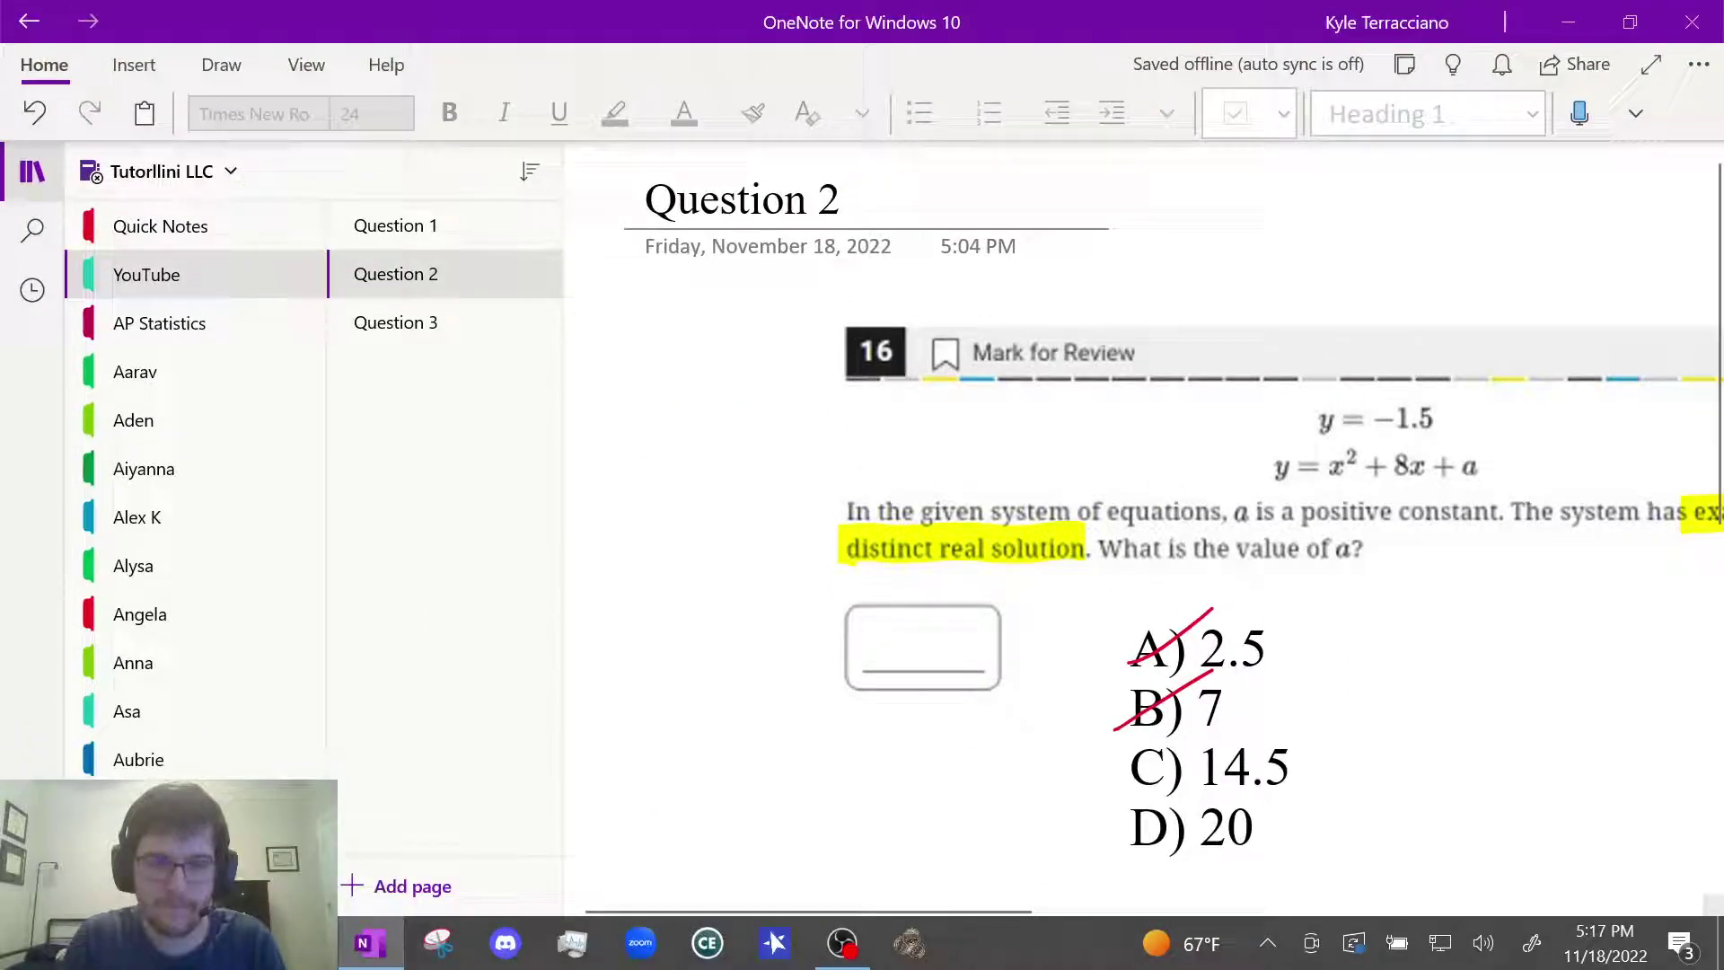
mouse_move(437, 942)
click(269, 790)
Step: Set a to 14.5 and zoom on the vertex touching y = −1.5 at (−4, −1.5)
click(135, 450)
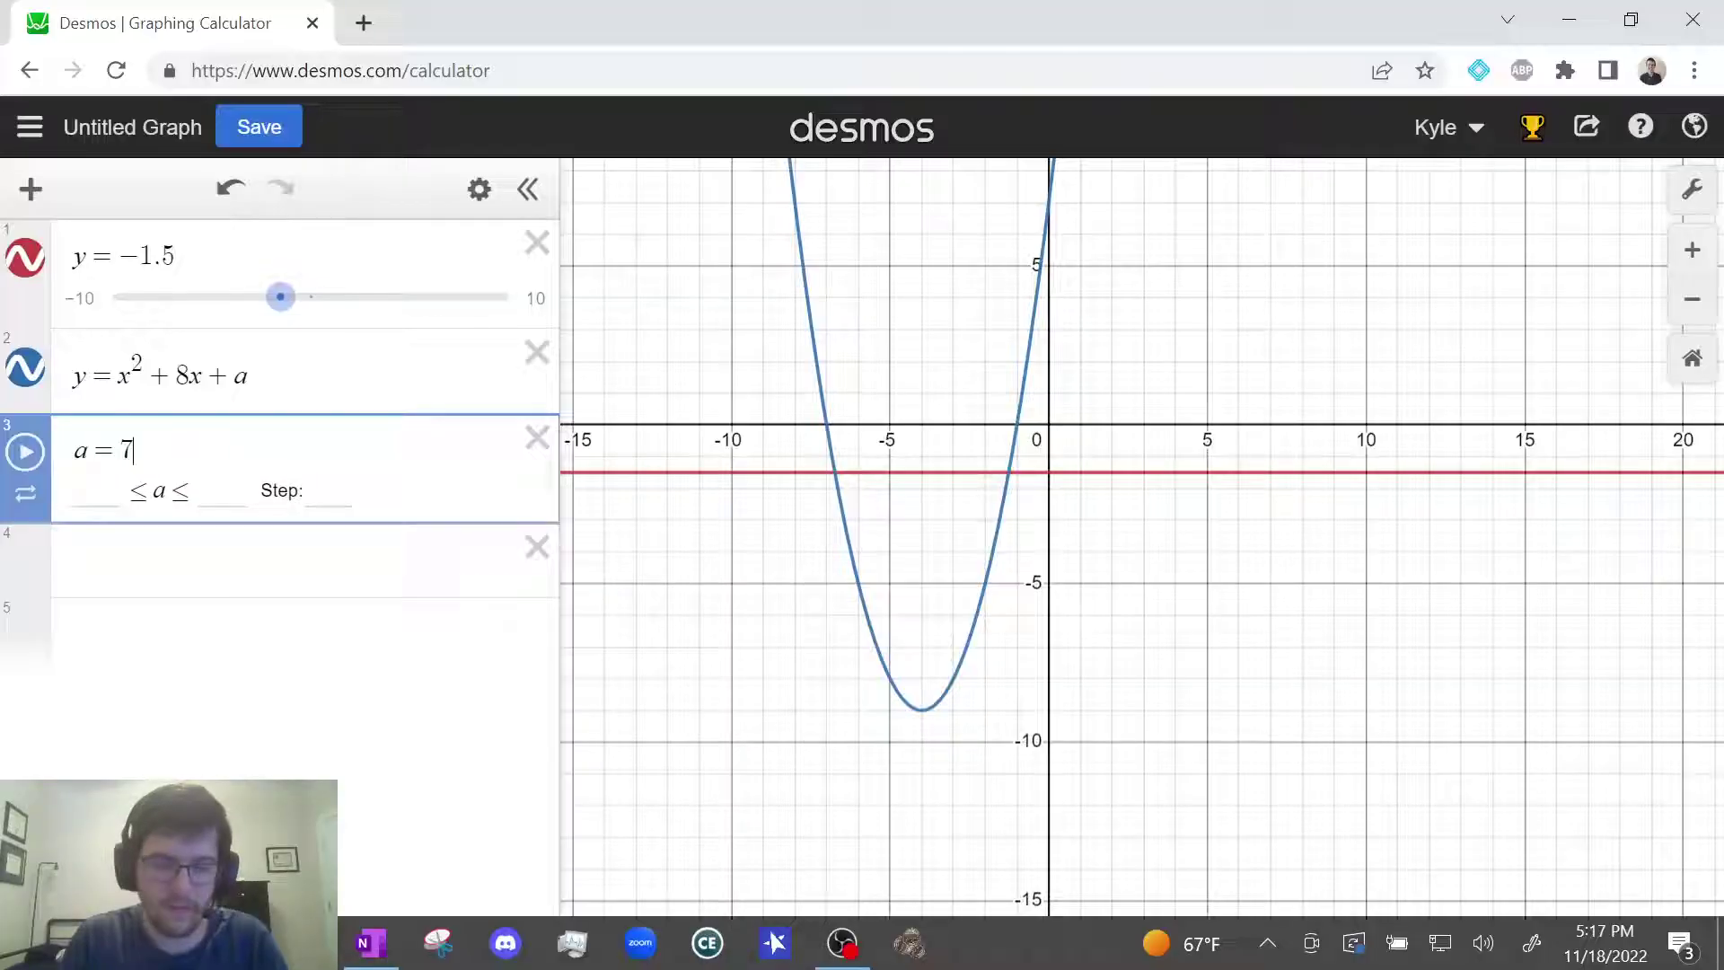
key(BackSpace)
text(14.5)
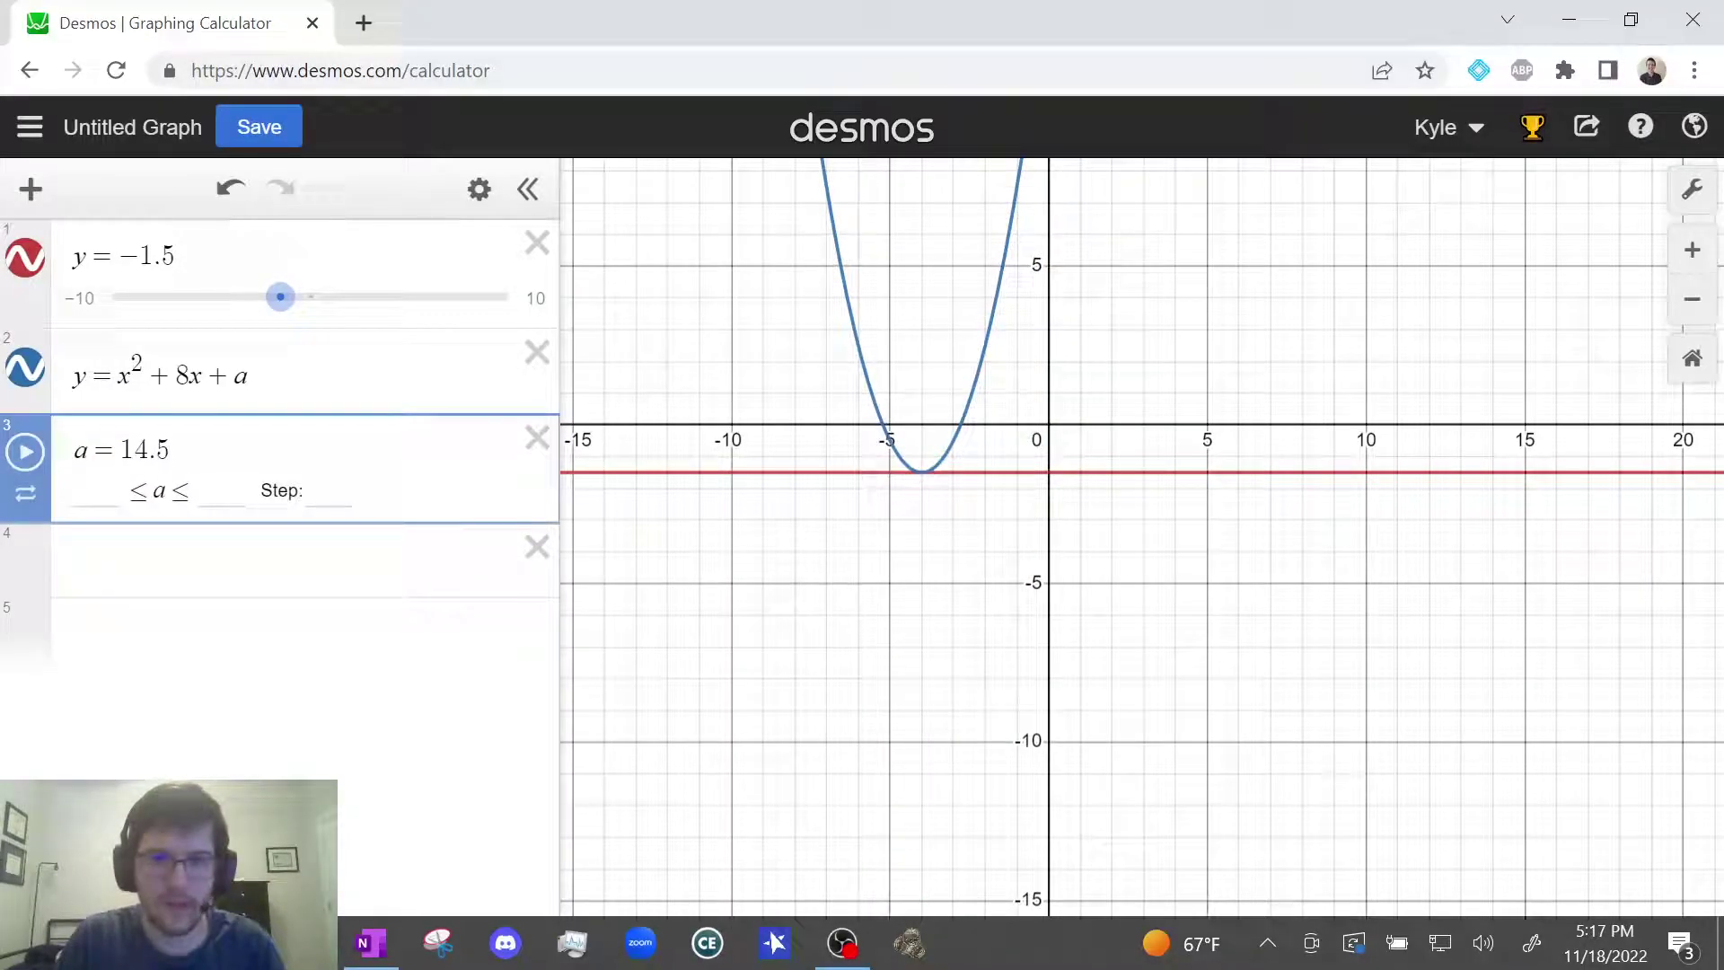
click(922, 475)
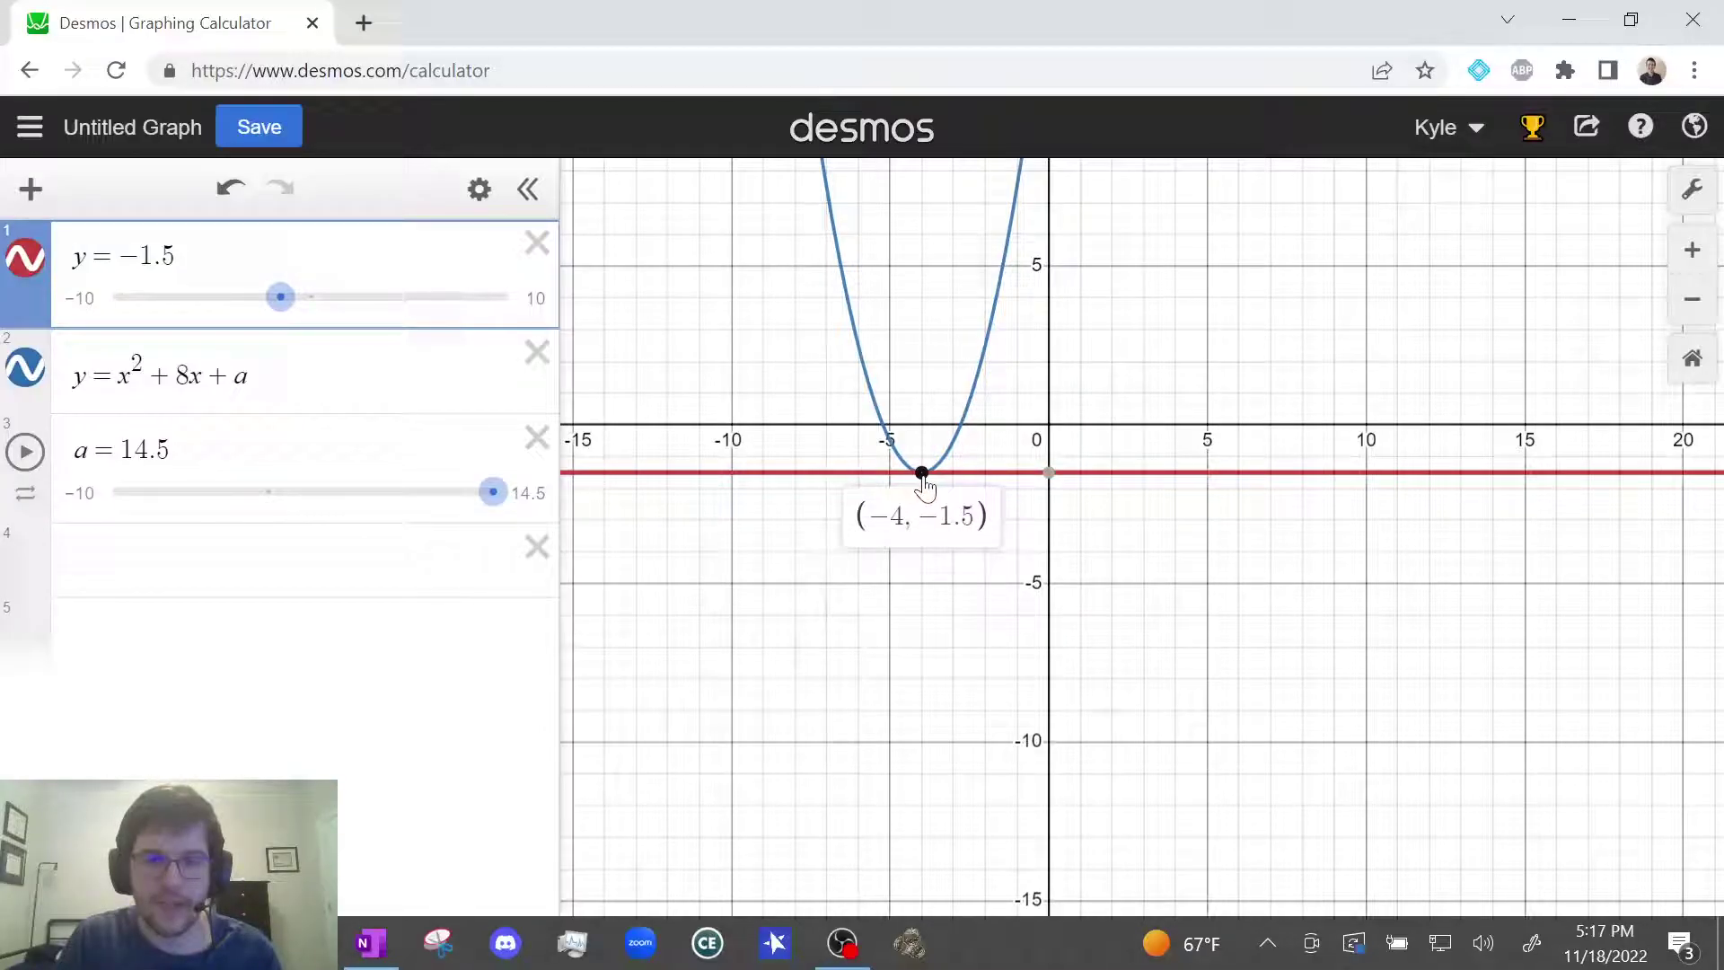
scroll(924, 480, up, 10)
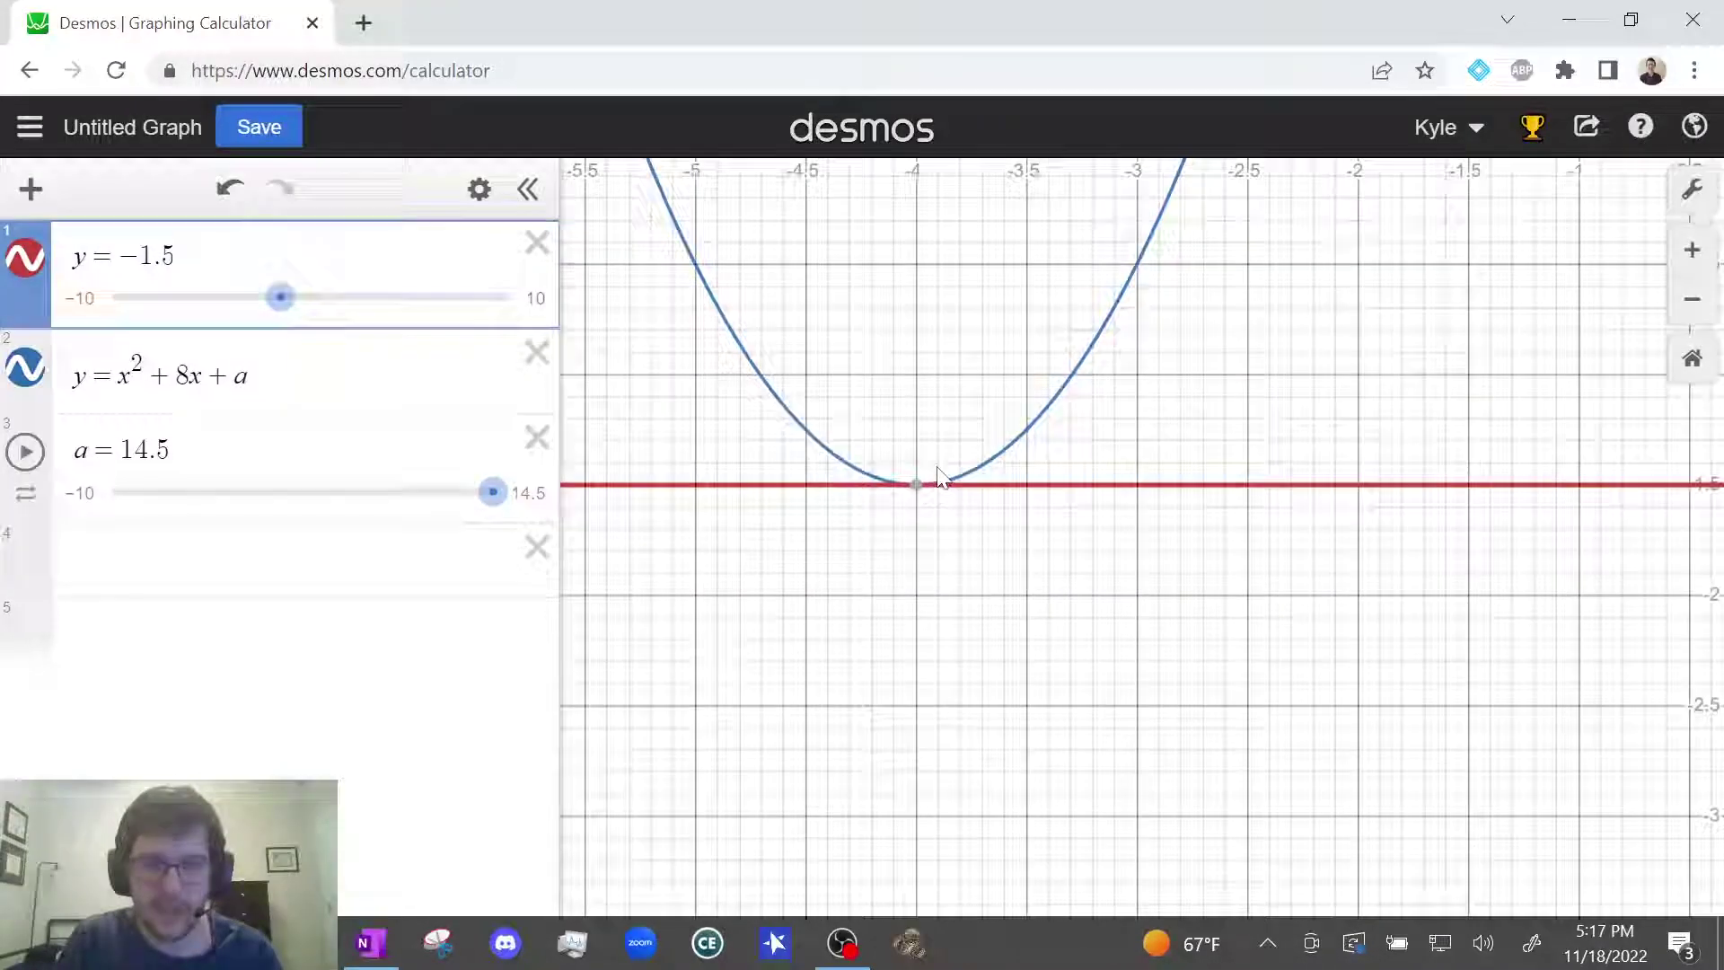
scroll(938, 478, down, 8)
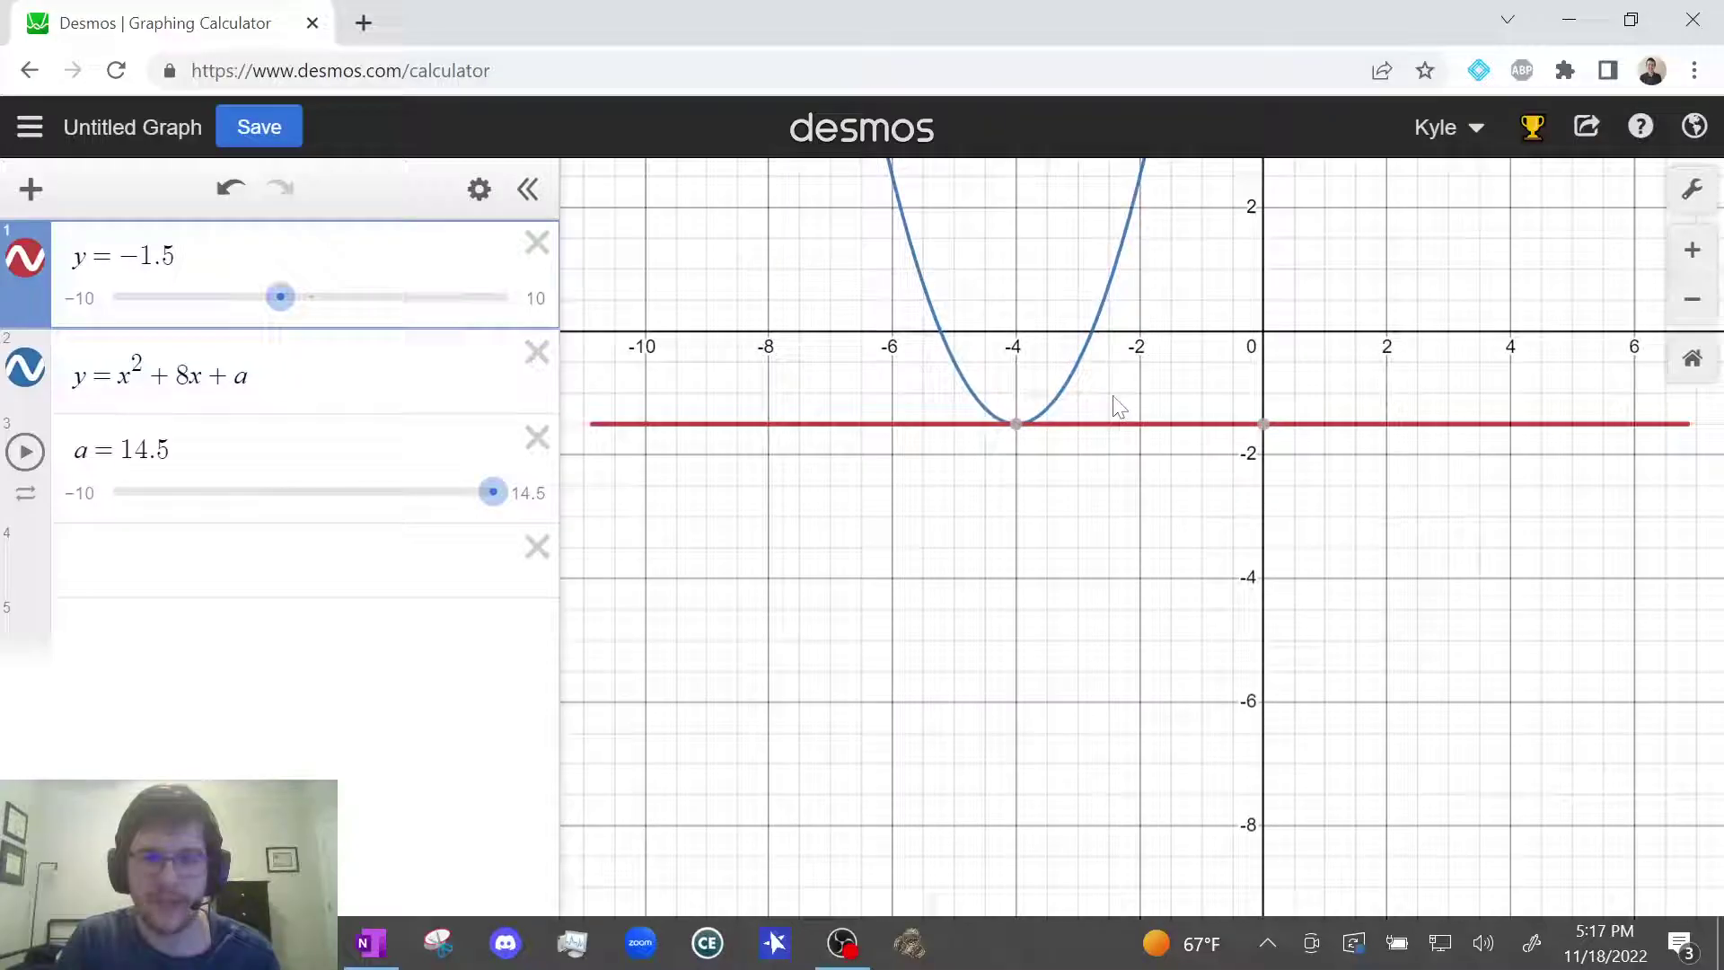
scroll(1194, 373, down, 8)
scroll(1198, 373, up, 4)
drag(1260, 311, 1218, 380)
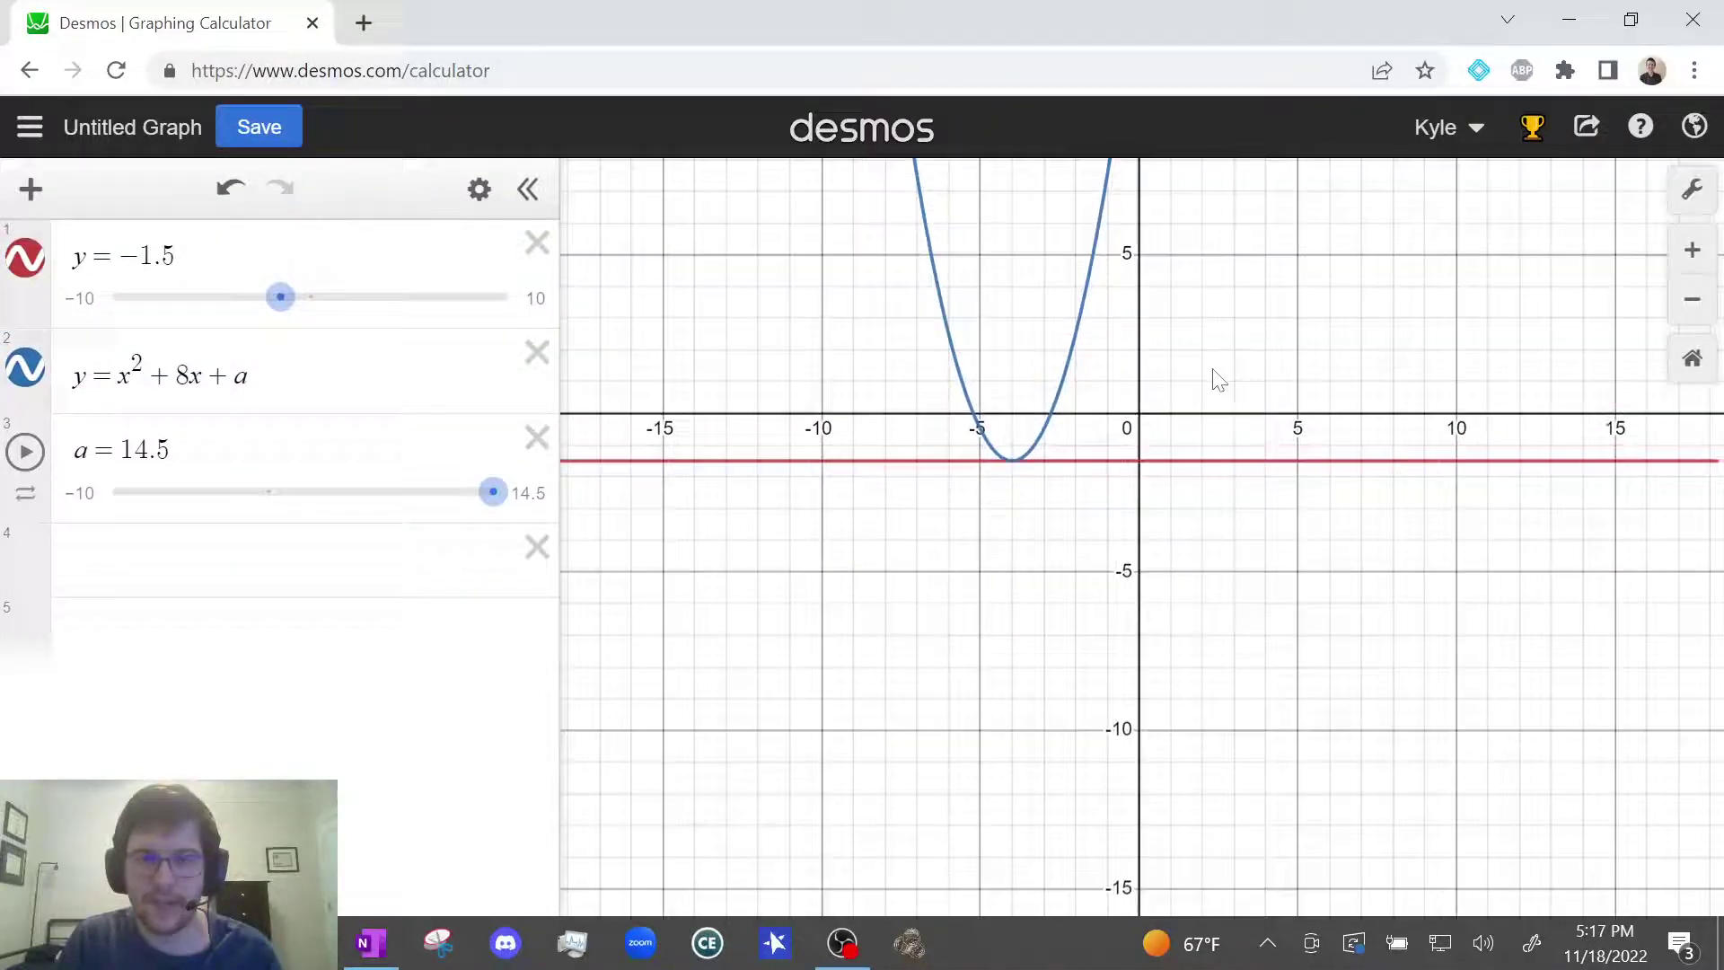
scroll(1023, 481, up, 3)
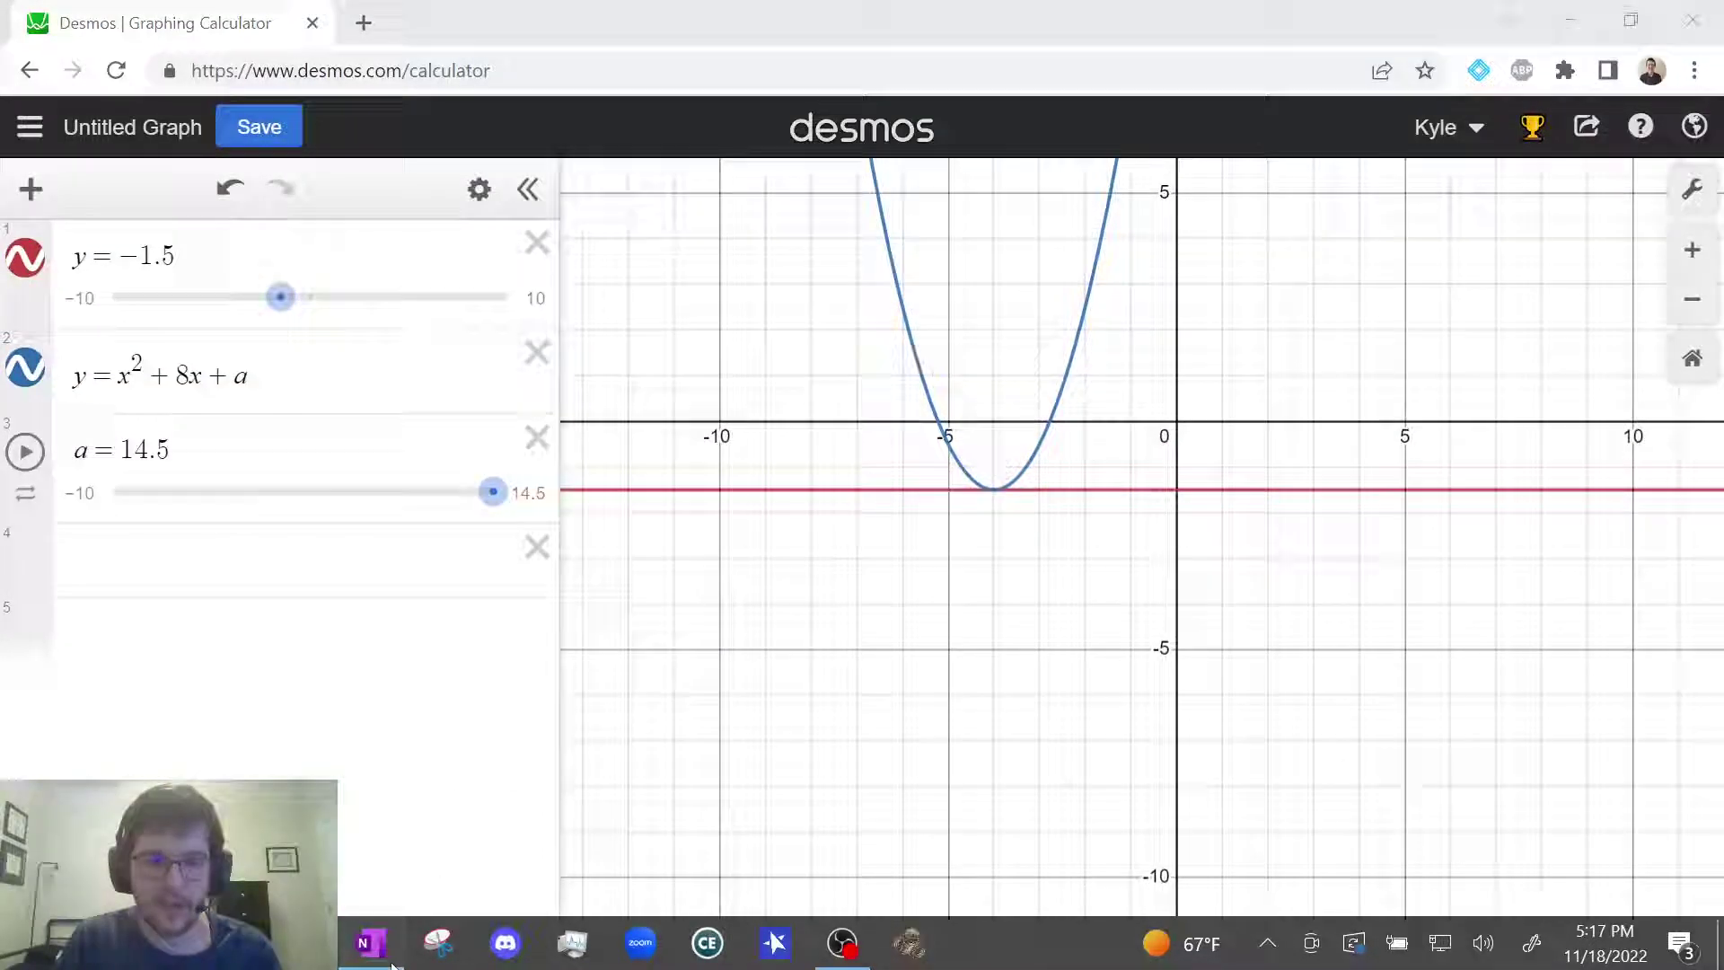
Step: Highlight choice C) 14.5 in green on the full-page Question 2, then exit full-page view
click(371, 943)
click(1652, 65)
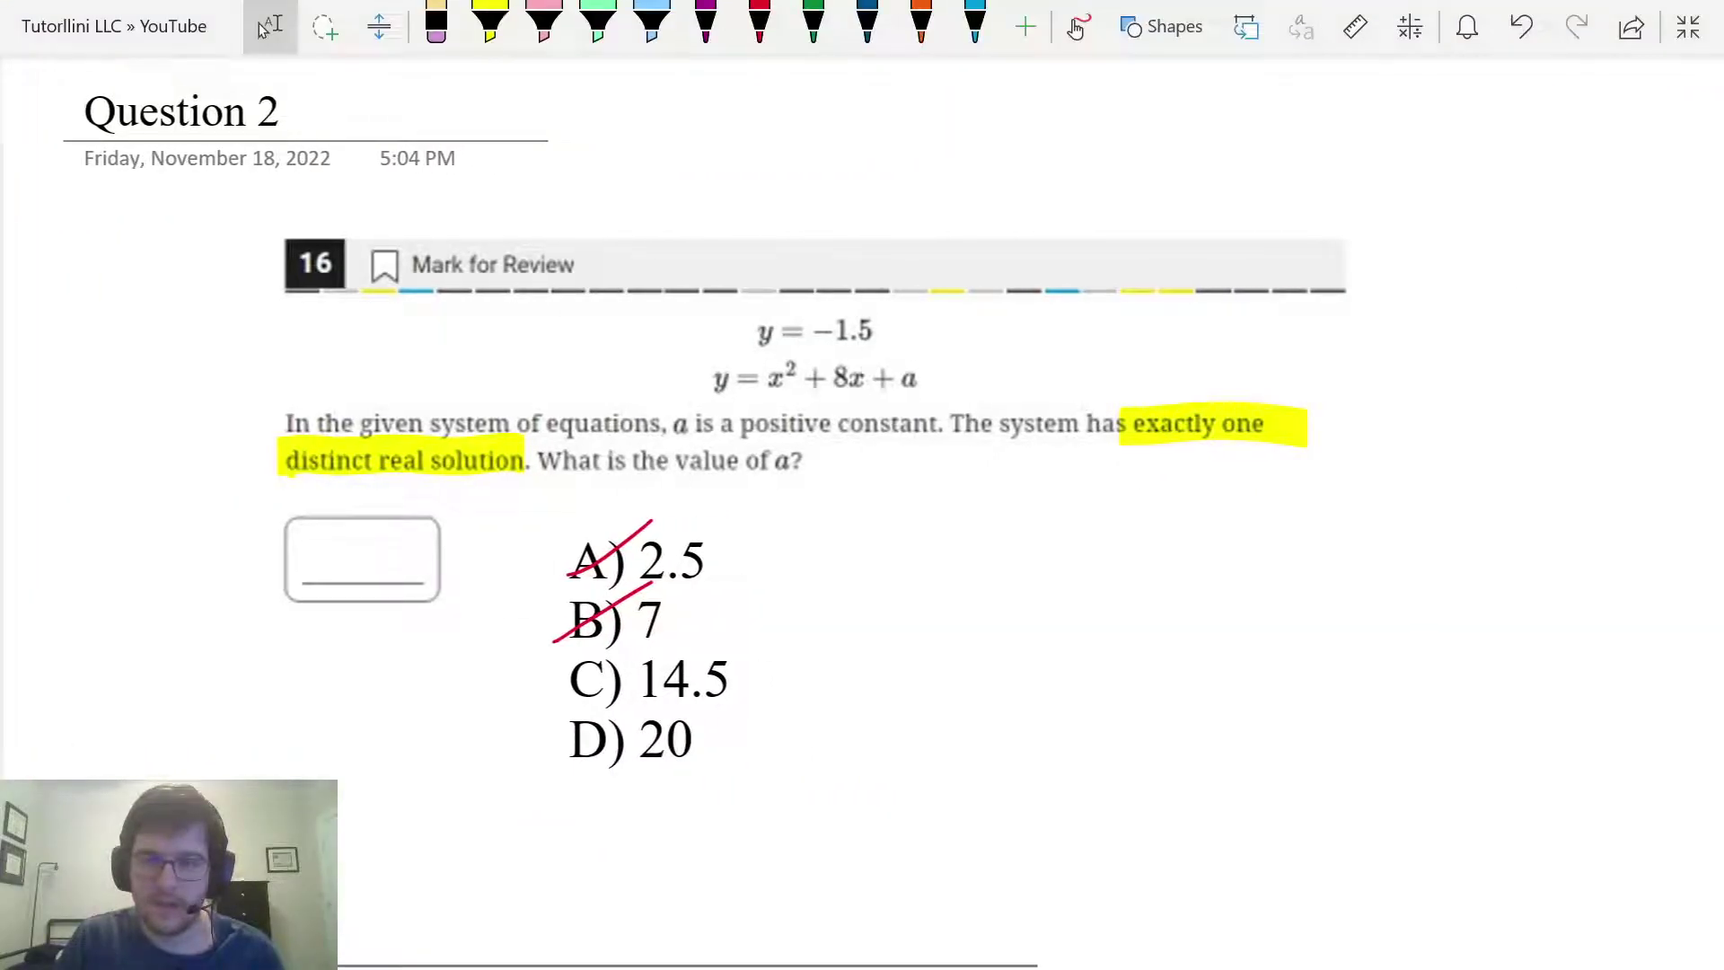
click(597, 25)
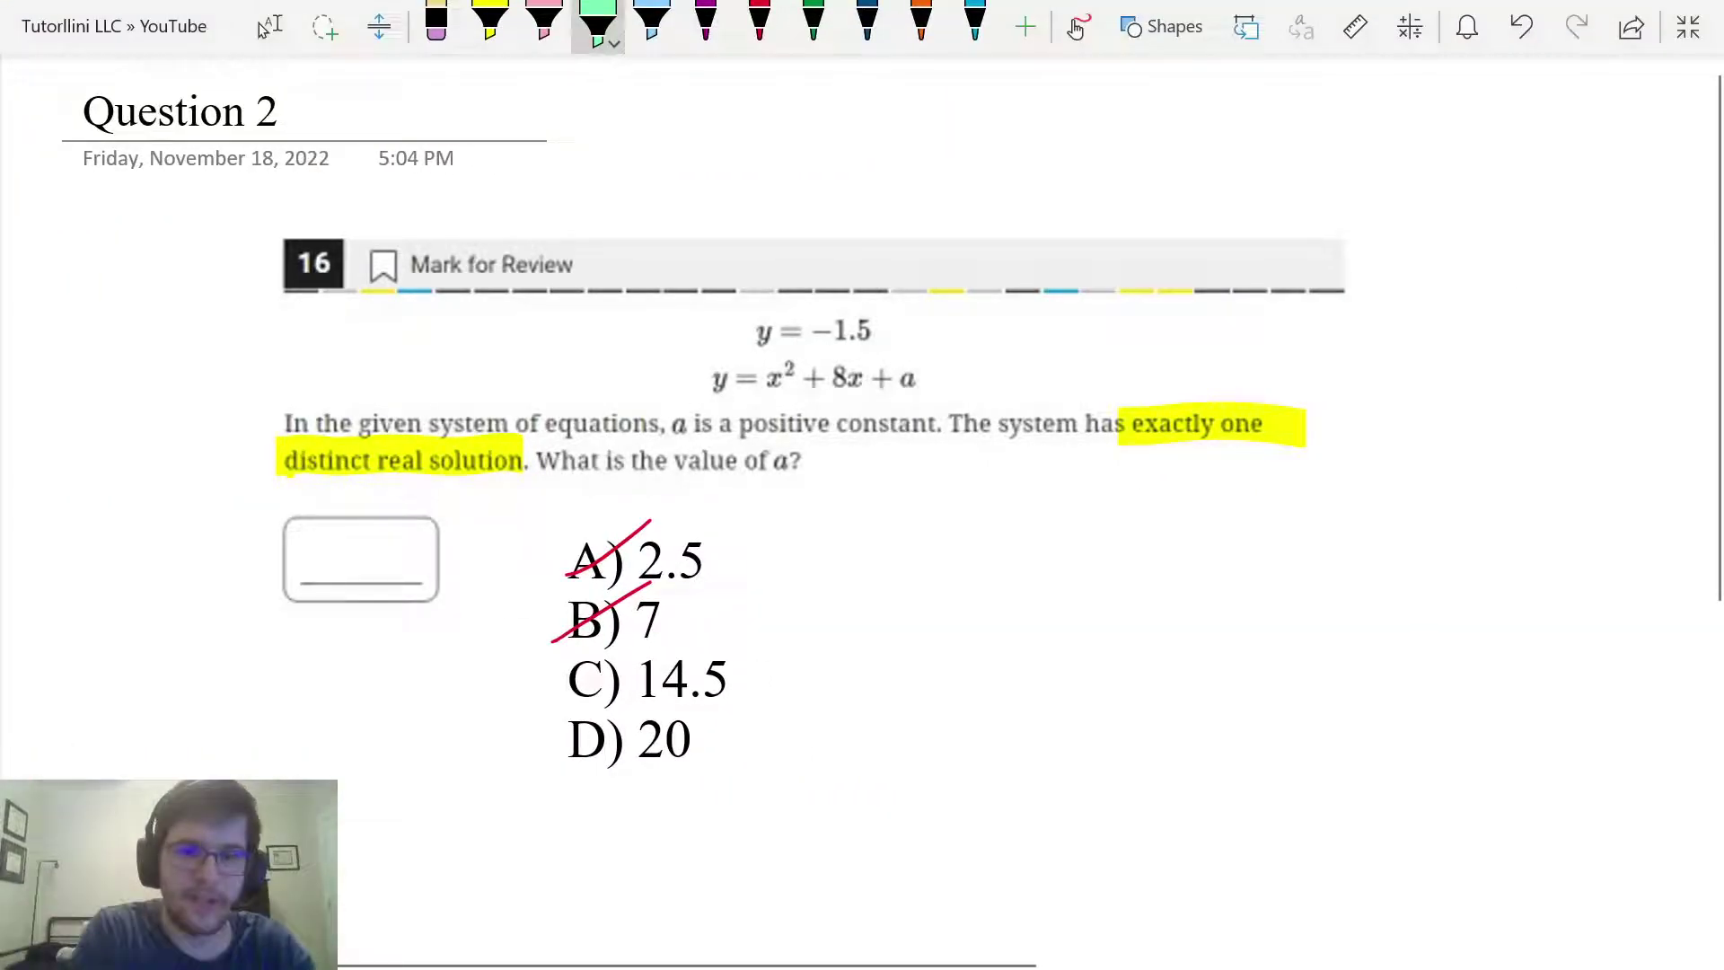
mouse_move(618, 664)
mouse_down()
mouse_move(584, 701)
mouse_move(592, 651)
mouse_up()
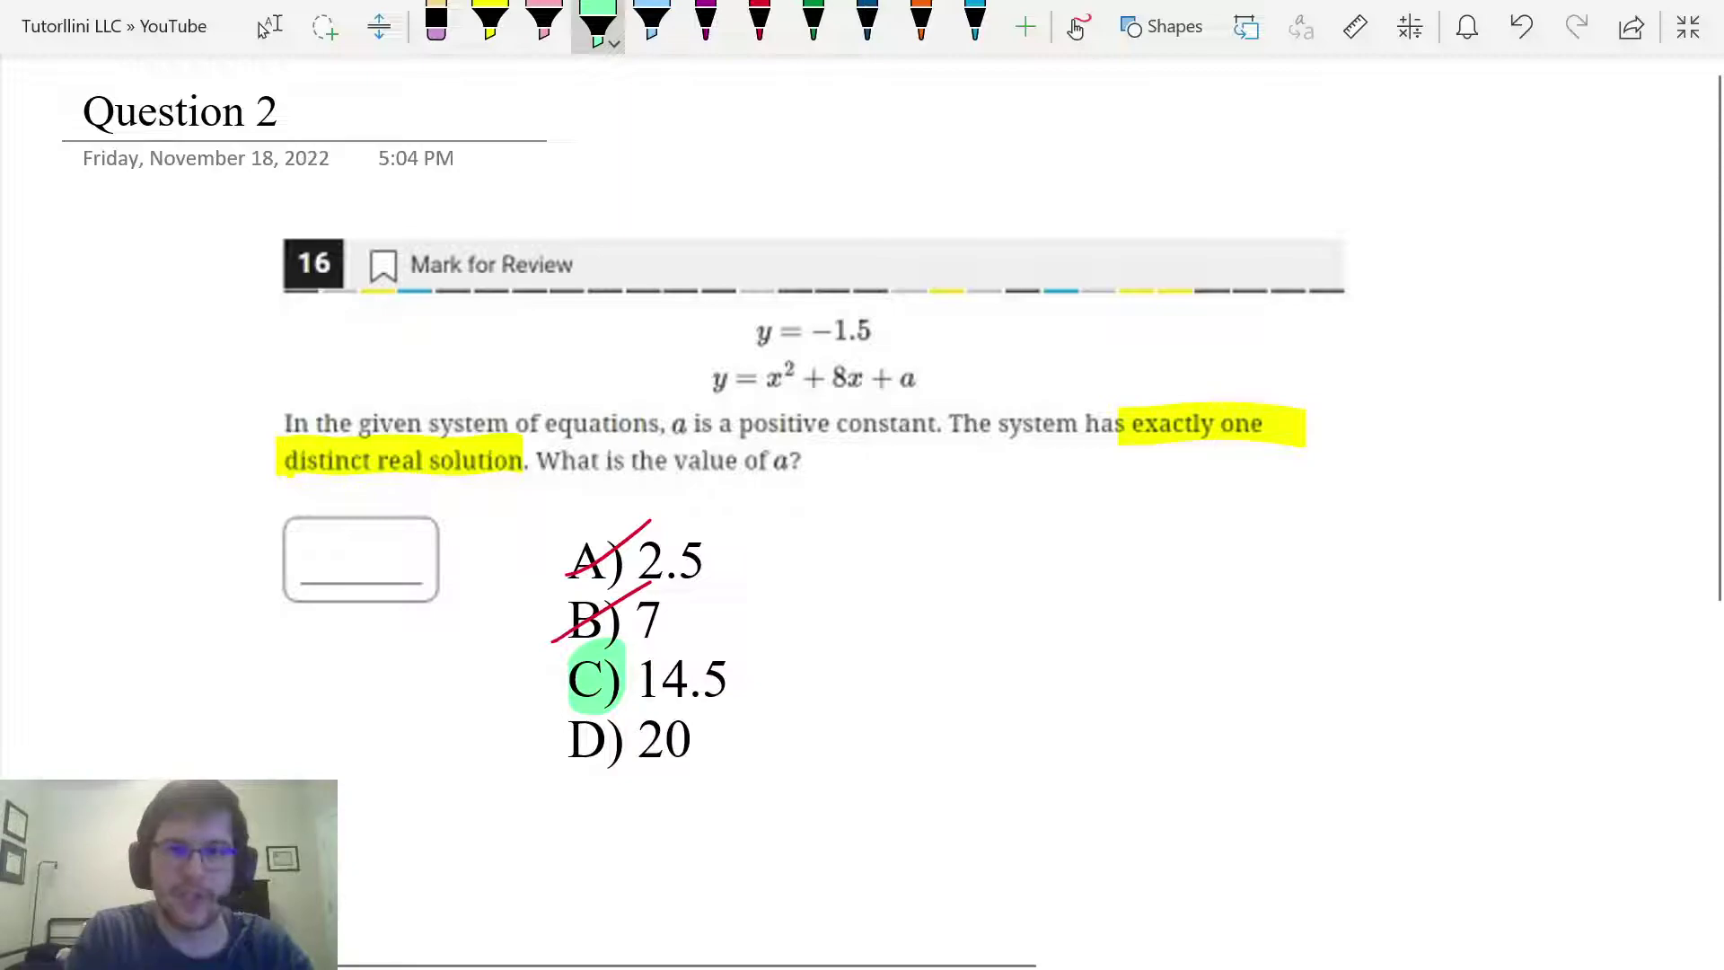
click(706, 25)
click(269, 26)
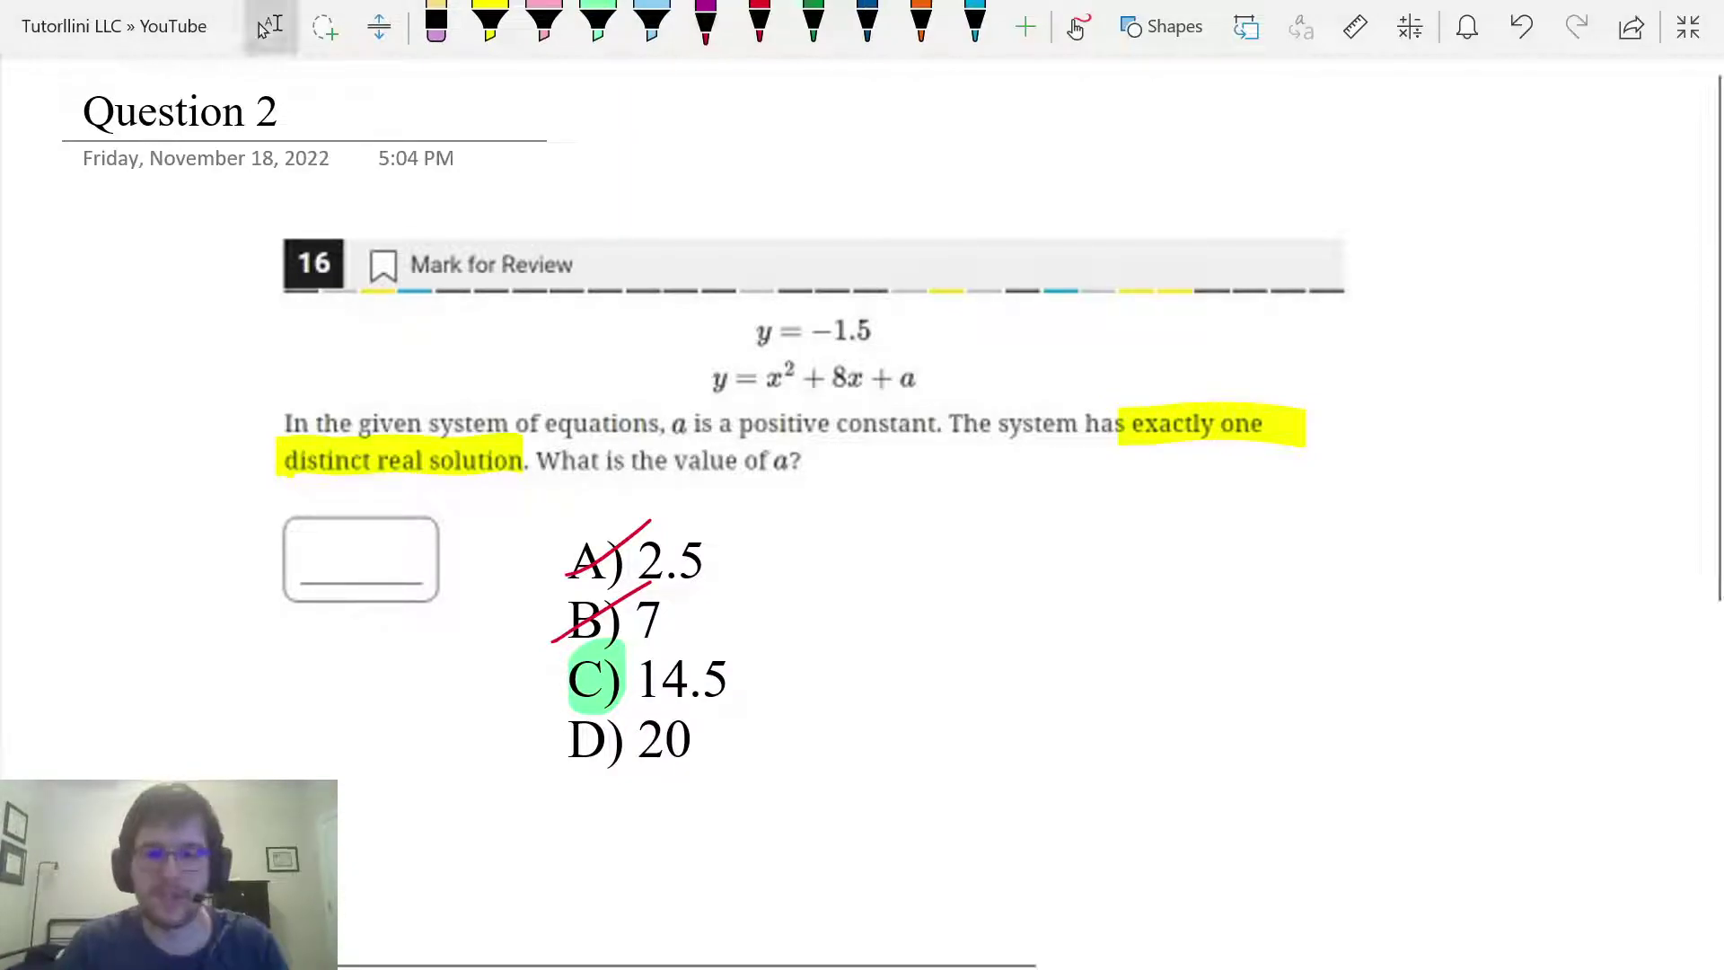
click(1688, 27)
Step: Change a from 14.5 to 20 in Desmos and pan to the raised parabola's vertex
click(314, 734)
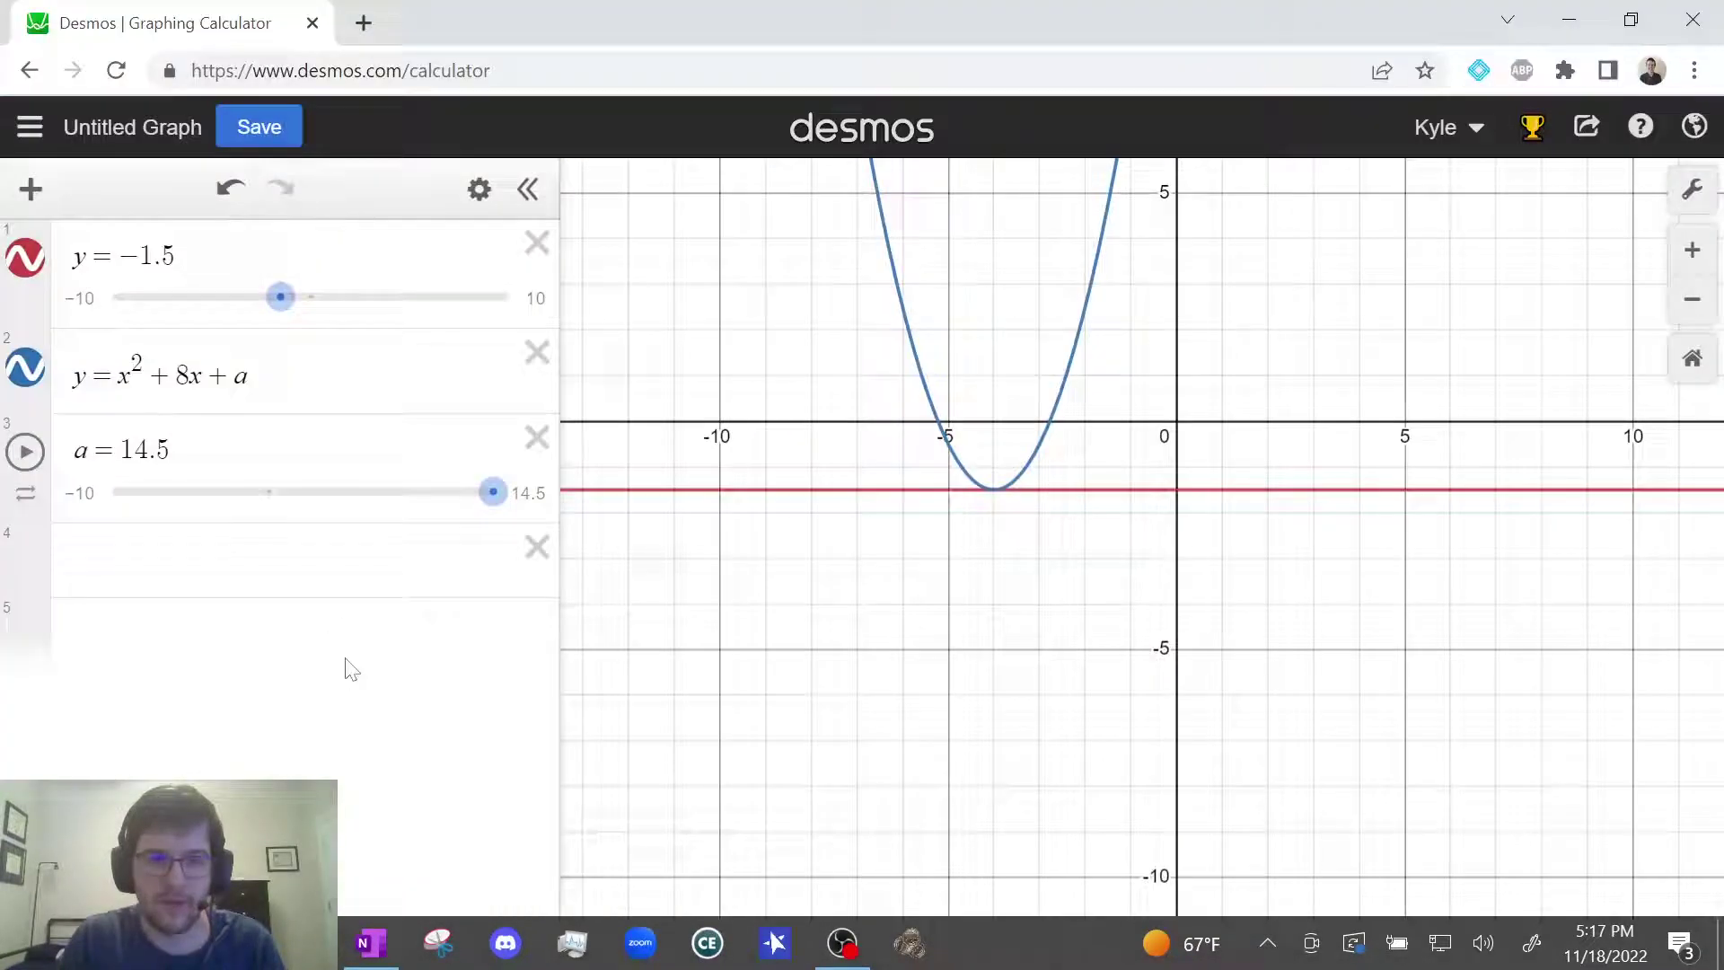
click(226, 452)
key(BackSpace)
key(BackSpace)
key(BackSpace)
key(BackSpace)
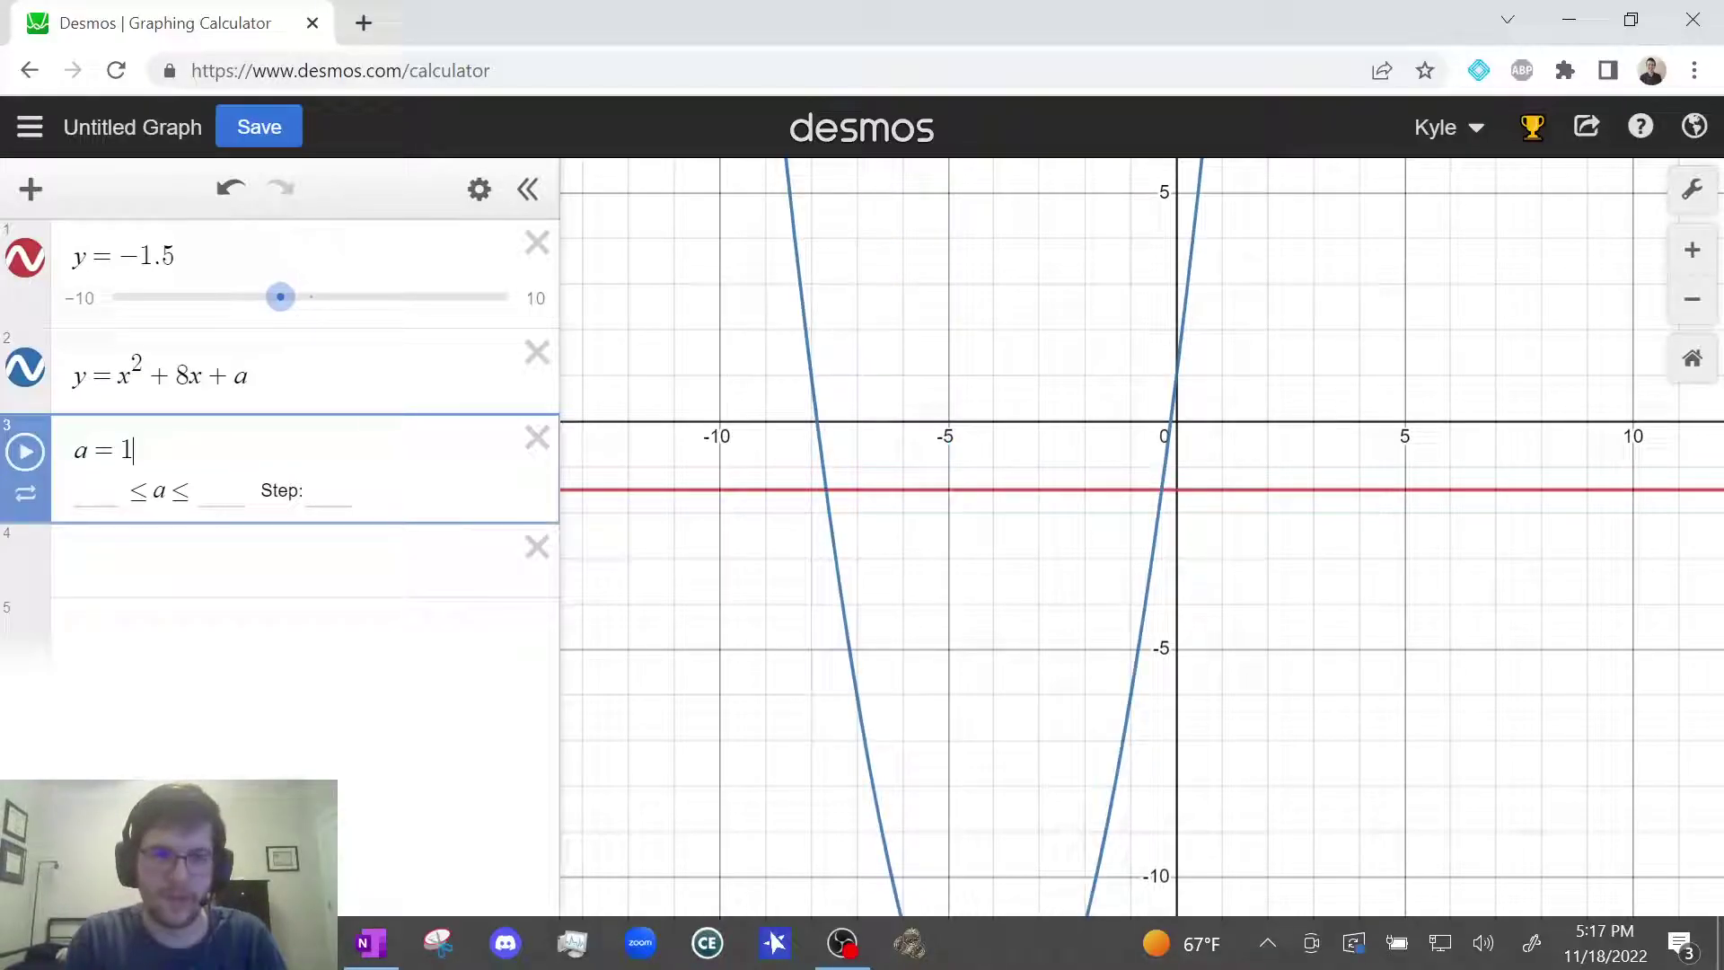
text(20)
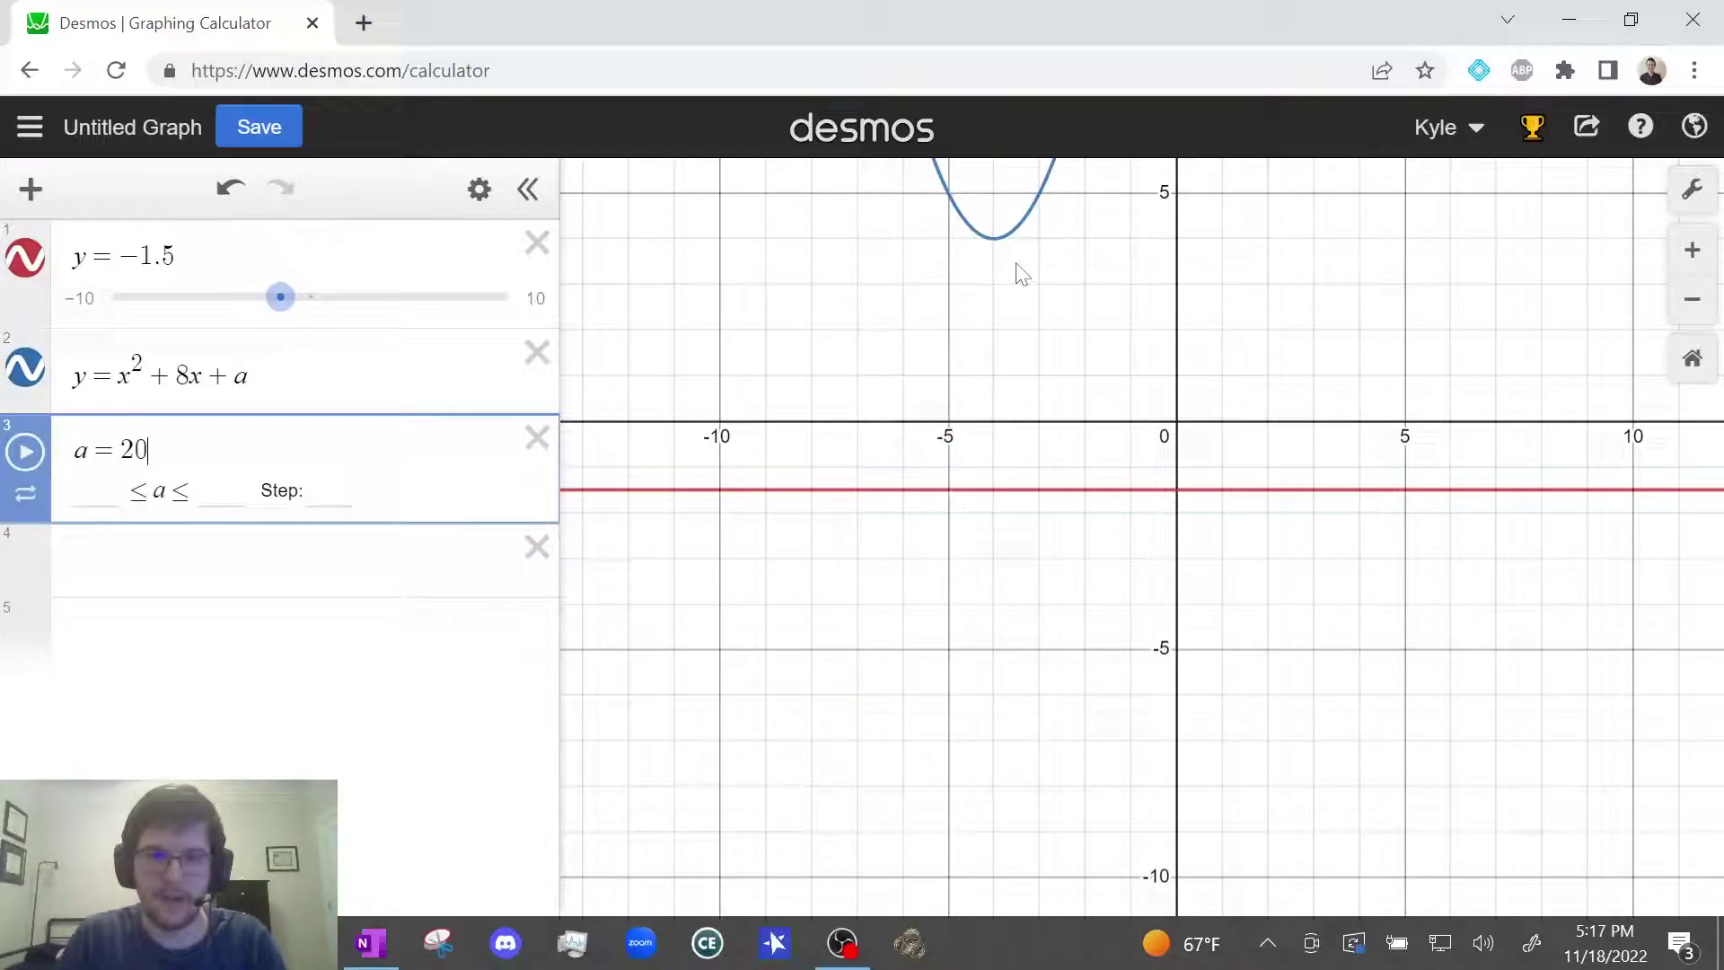
scroll(1022, 273, down, 2)
drag(1047, 331, 1065, 449)
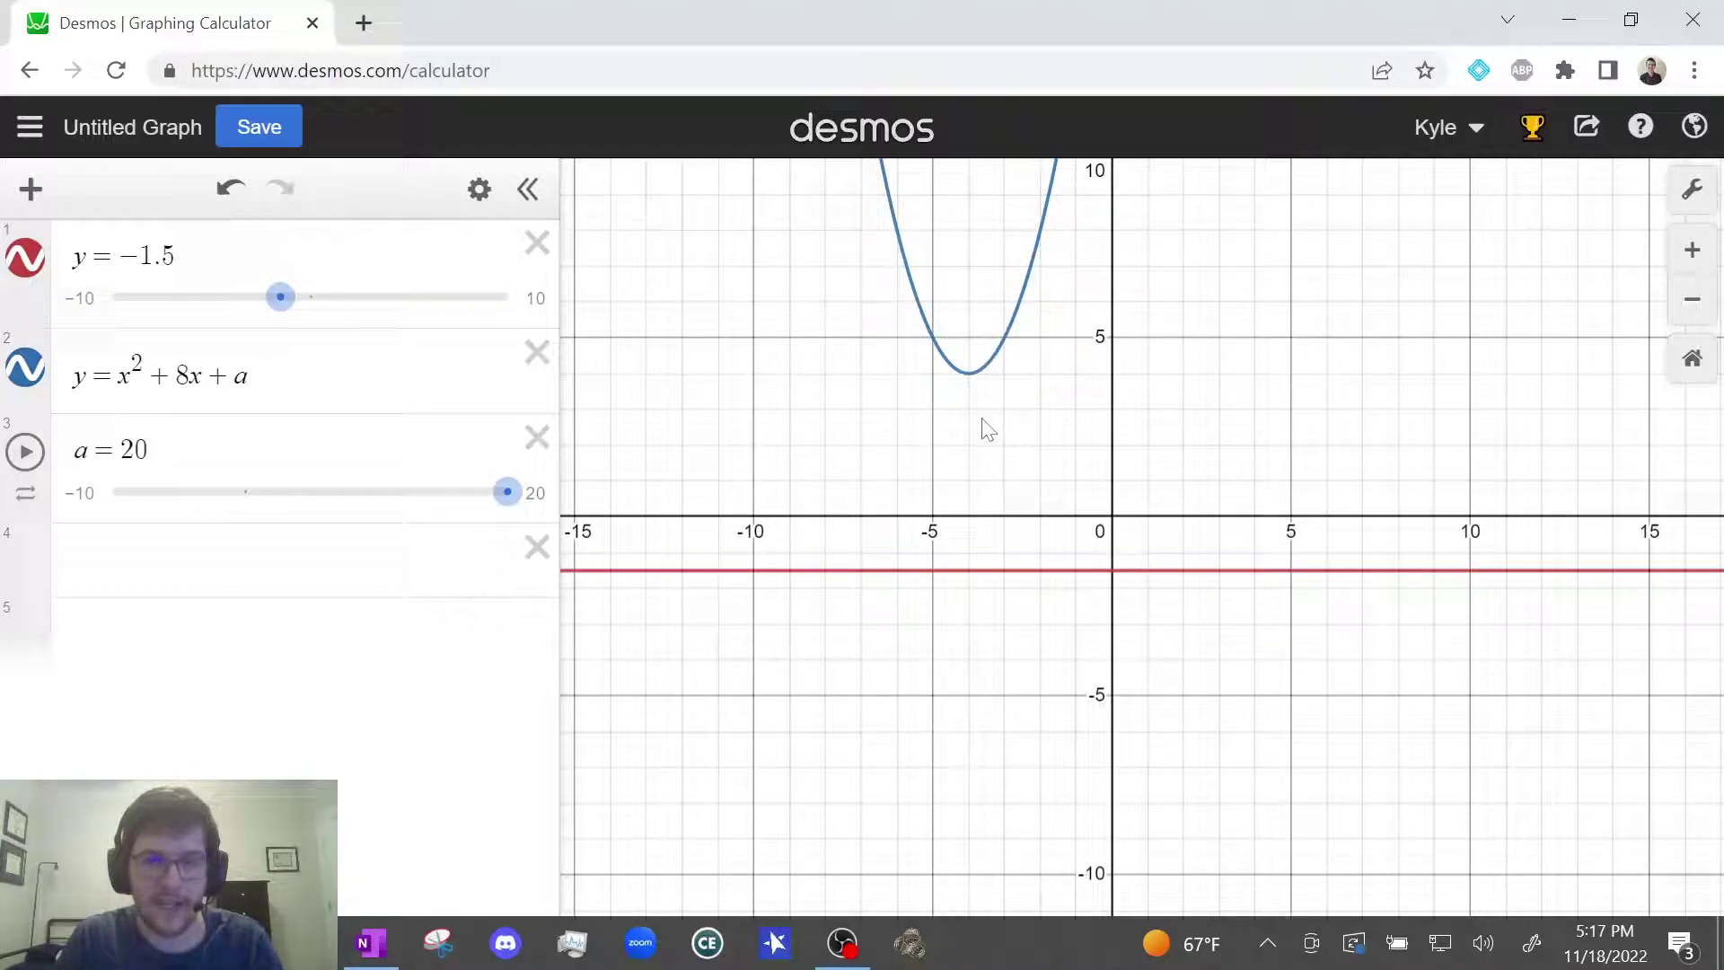
click(365, 945)
Step: Strike through choice D) 20 in red on full-screen Question 2, then exit full screen
key(F11)
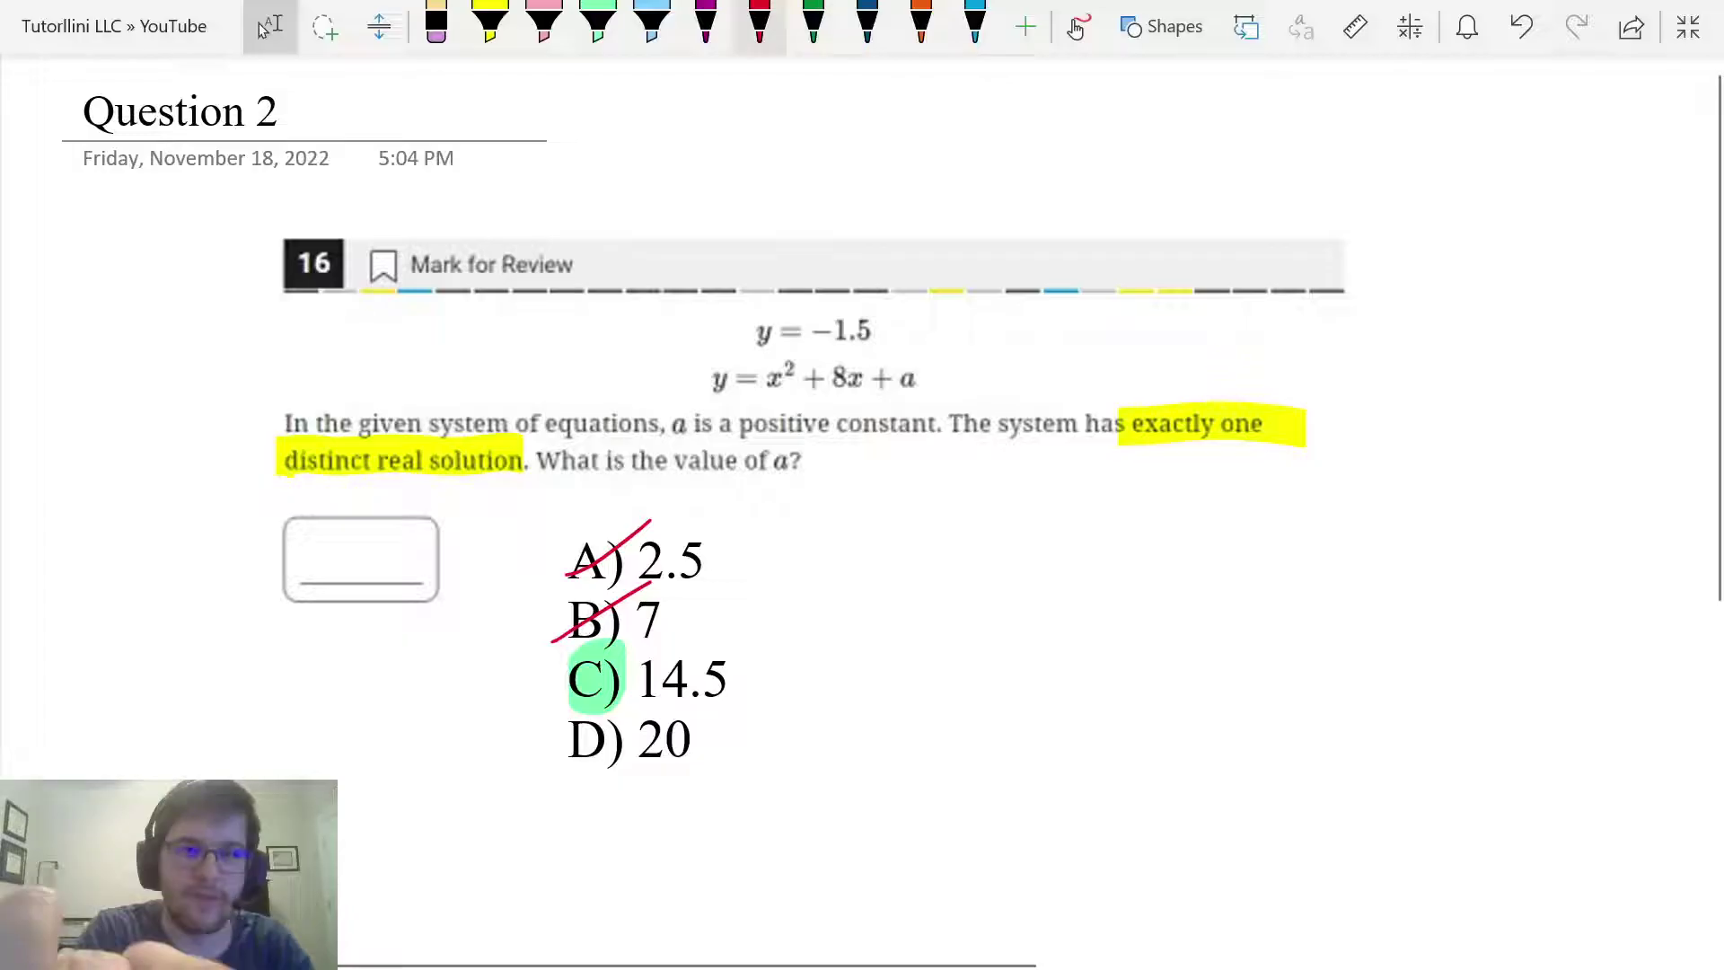
click(760, 22)
drag(574, 758, 659, 697)
click(706, 23)
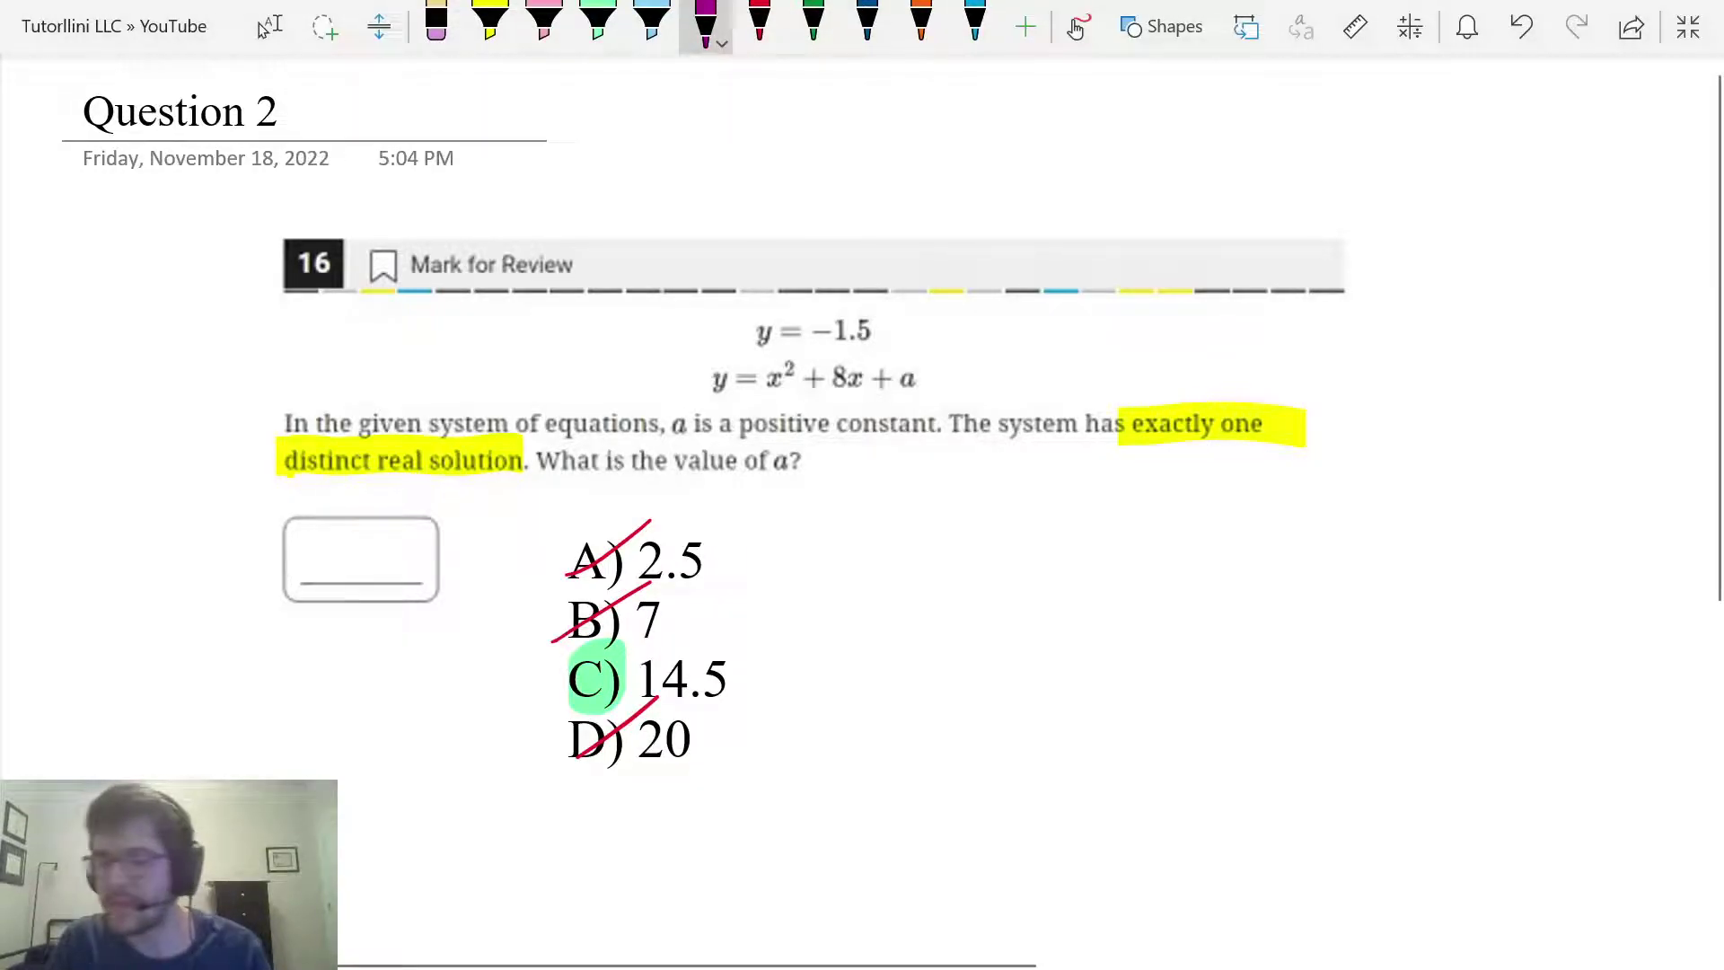
click(264, 28)
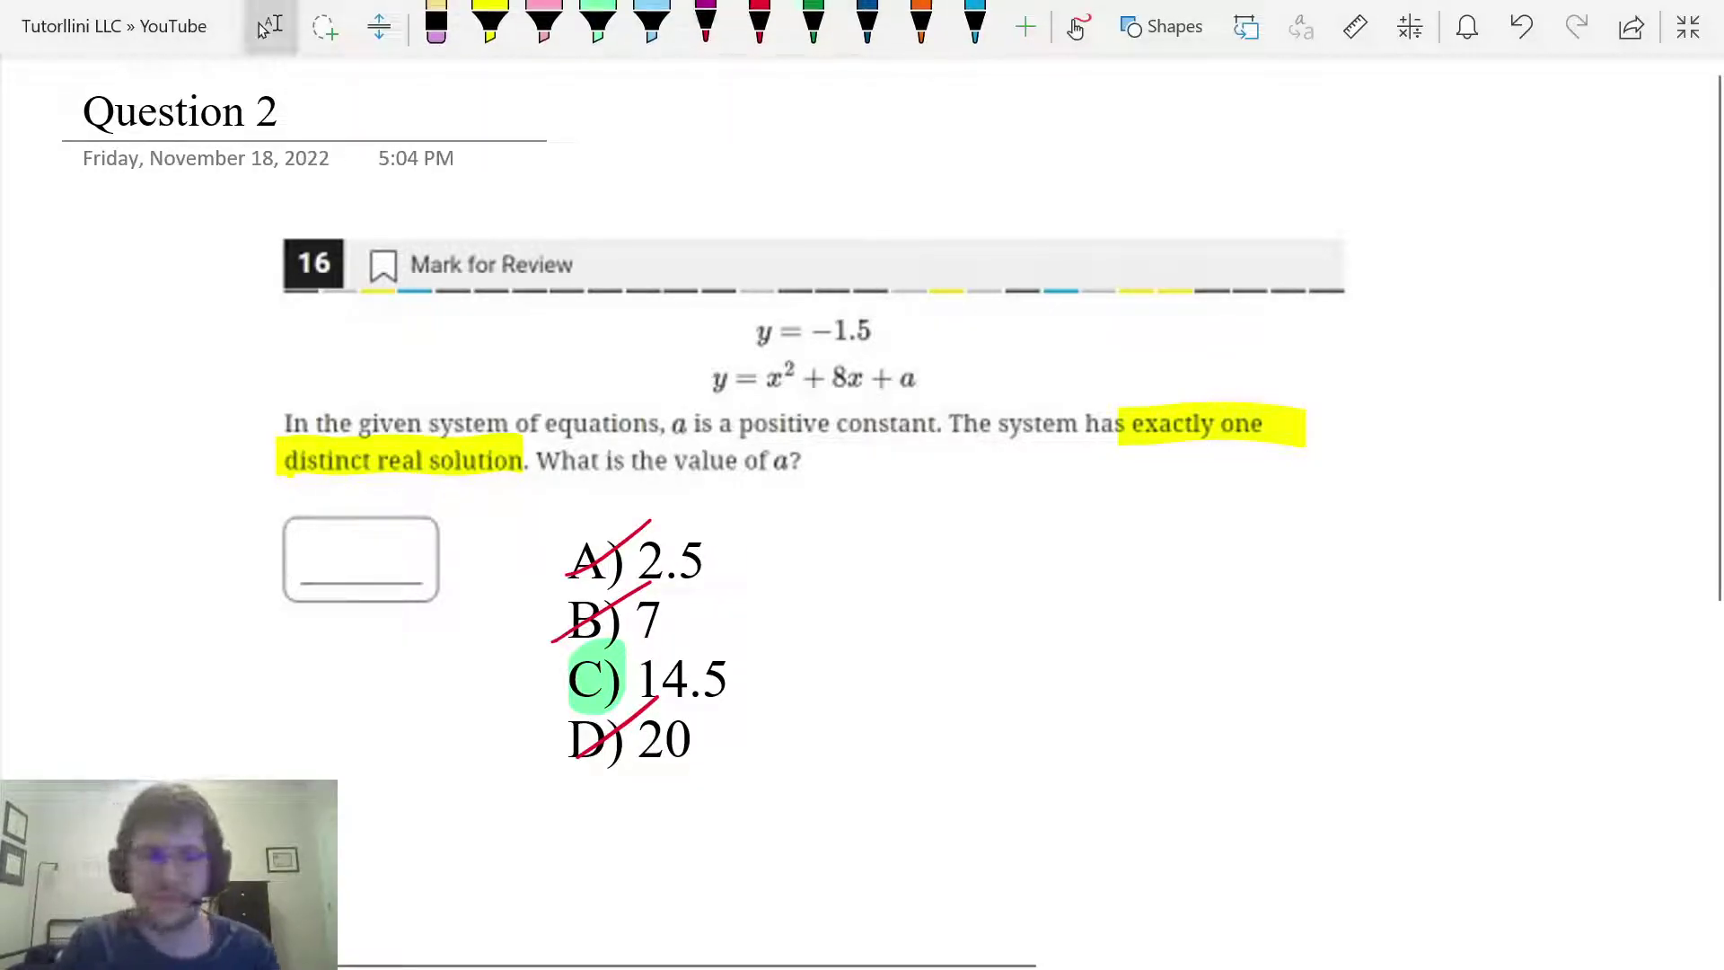
click(1688, 47)
Step: Open Question 3 and read it full-screen, then exit the full-screen drawing view
click(463, 334)
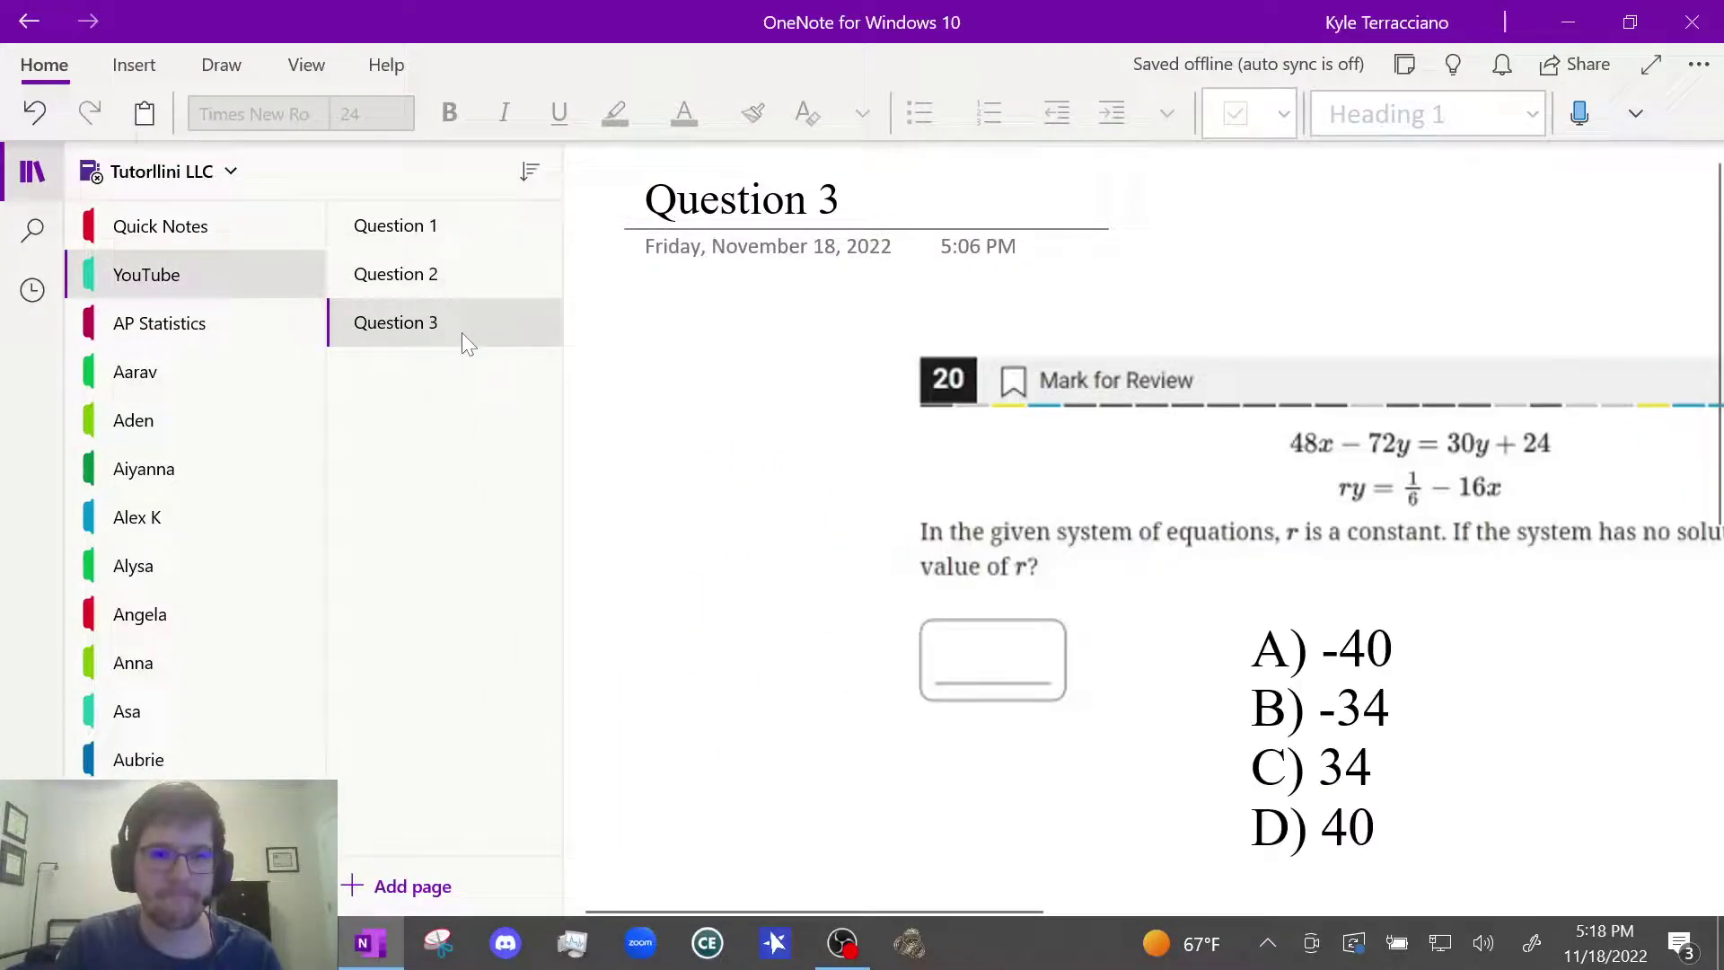
click(1650, 65)
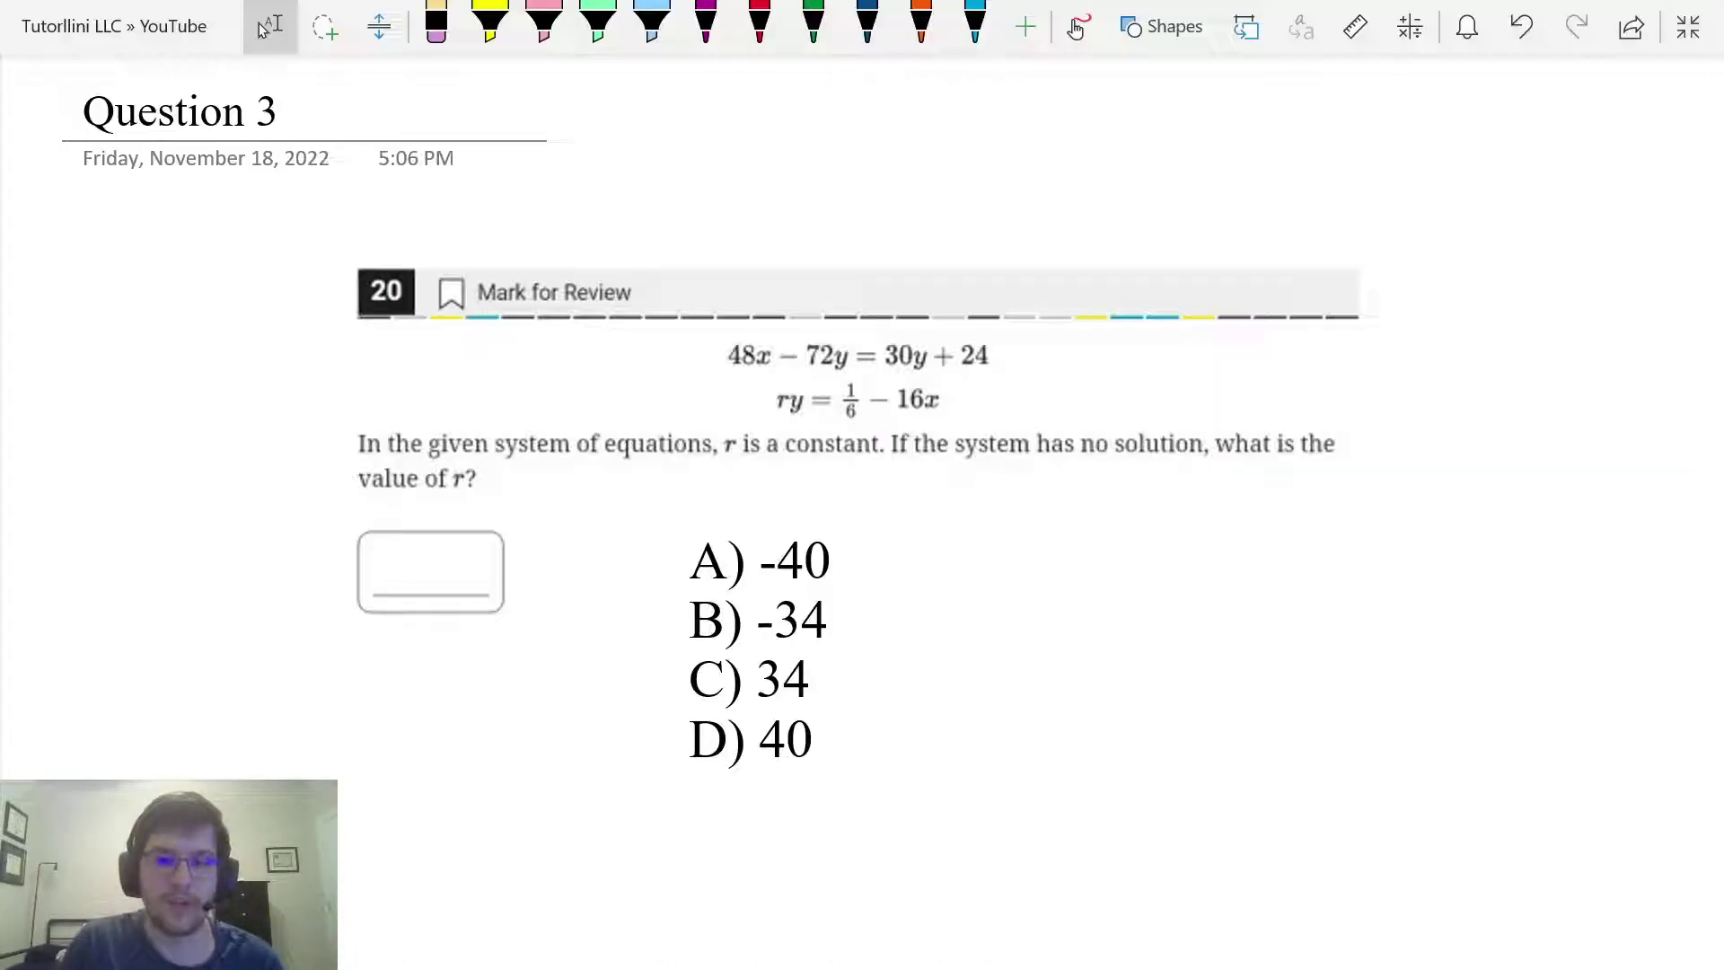
click(1693, 34)
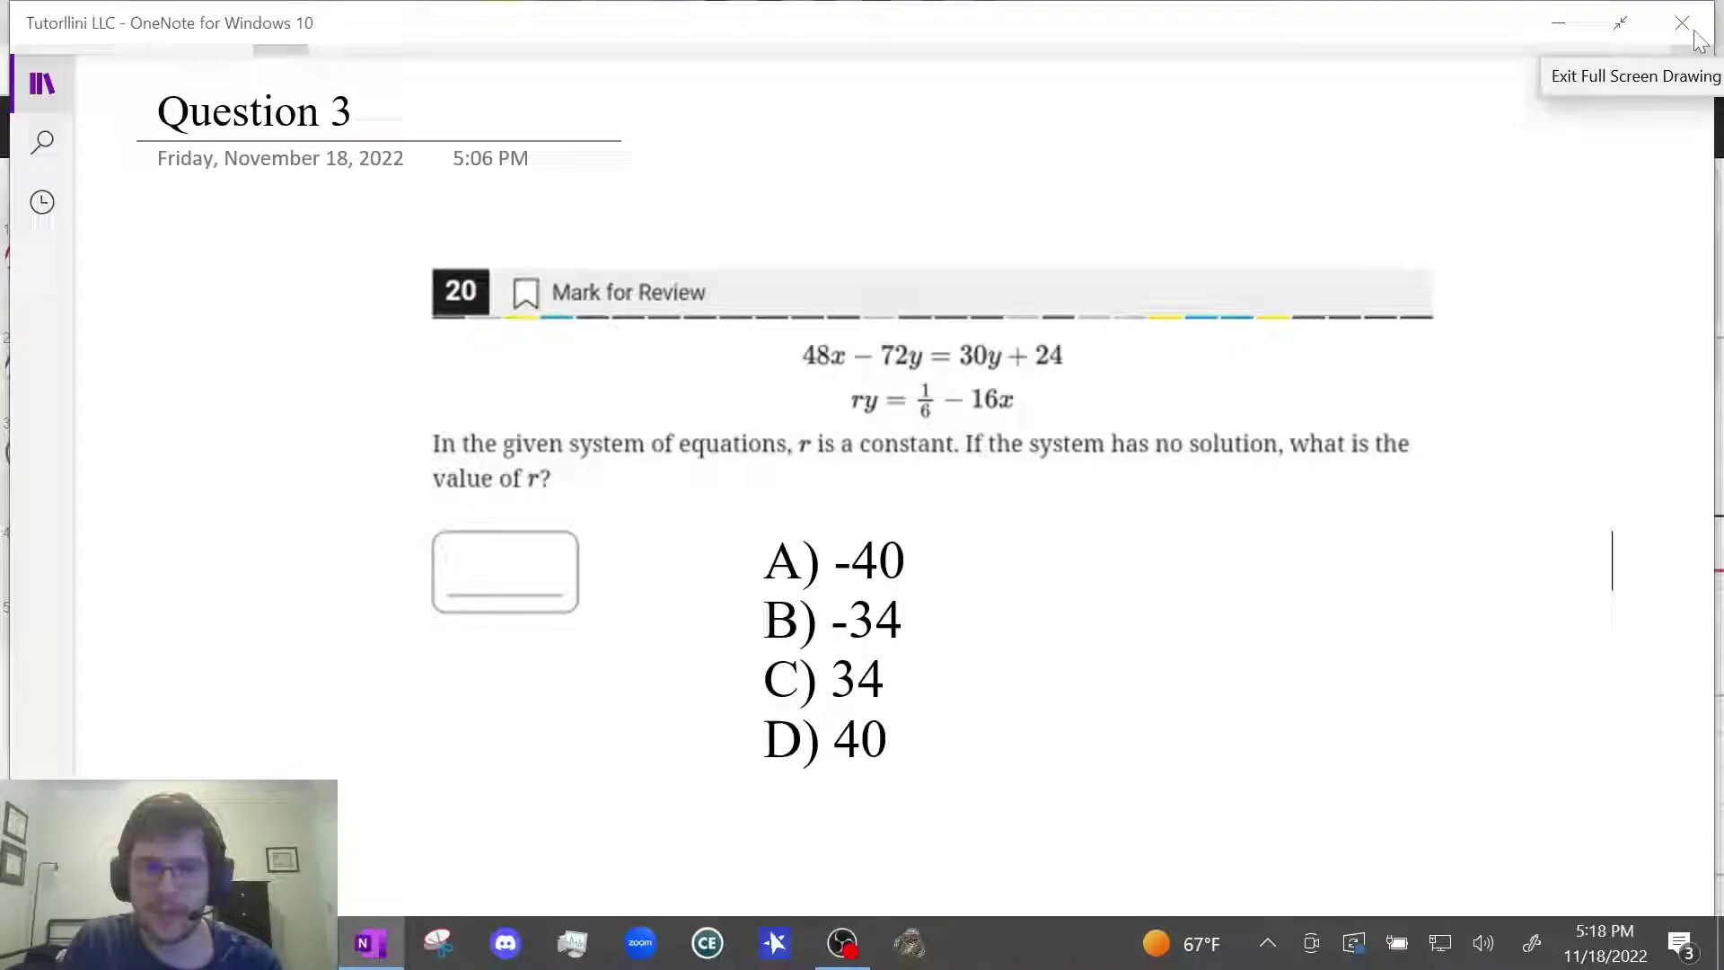
Step: Reload the Desmos calculator to clear the old graph, discarding unsaved changes
mouse_move(437, 943)
click(339, 826)
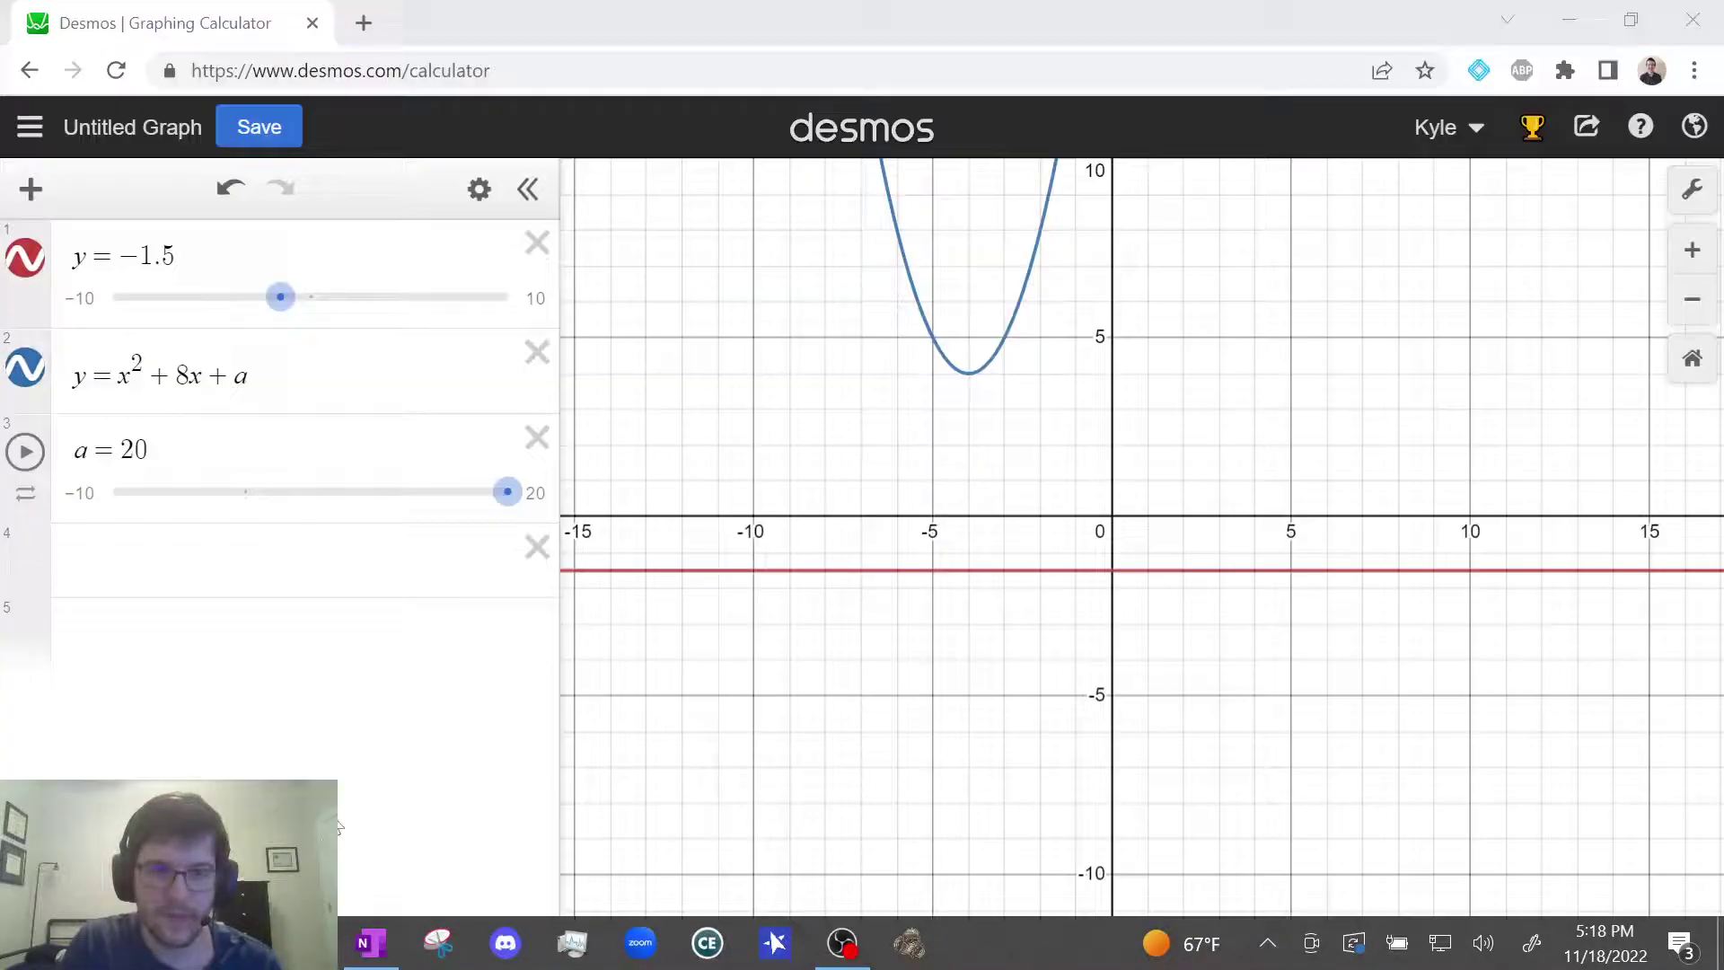
click(116, 70)
click(993, 221)
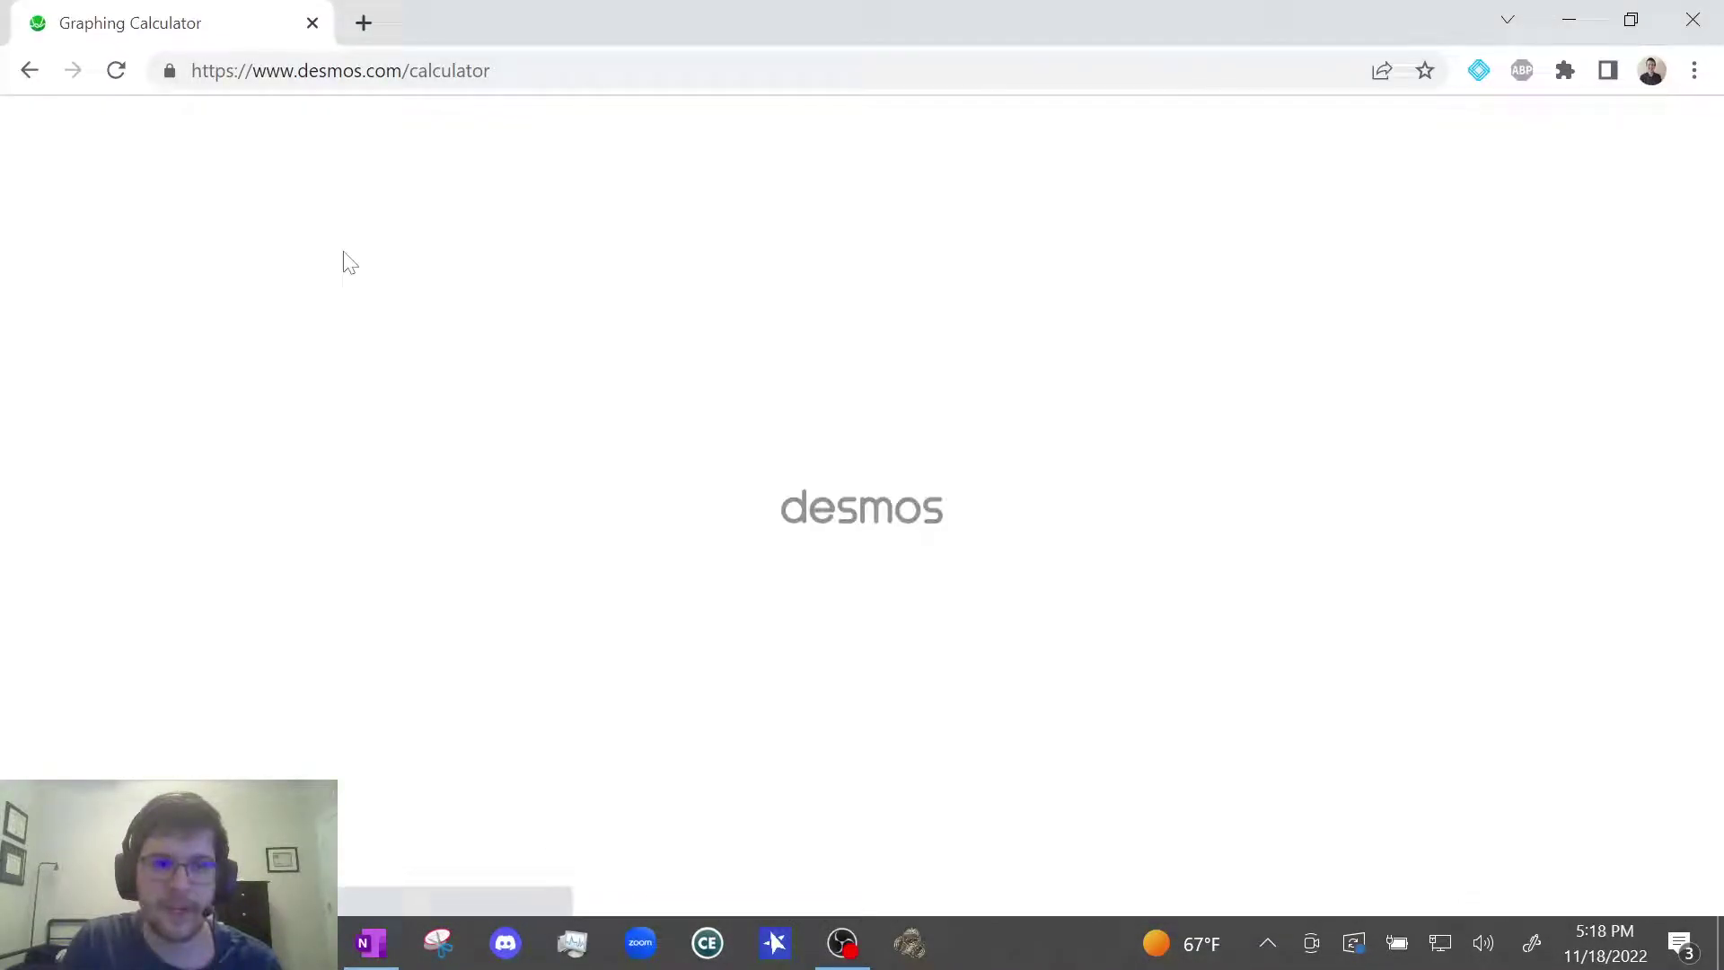
Step: Enter 48x-72y=30y+24 as the first expression, checking Question 3 for the equation
click(364, 952)
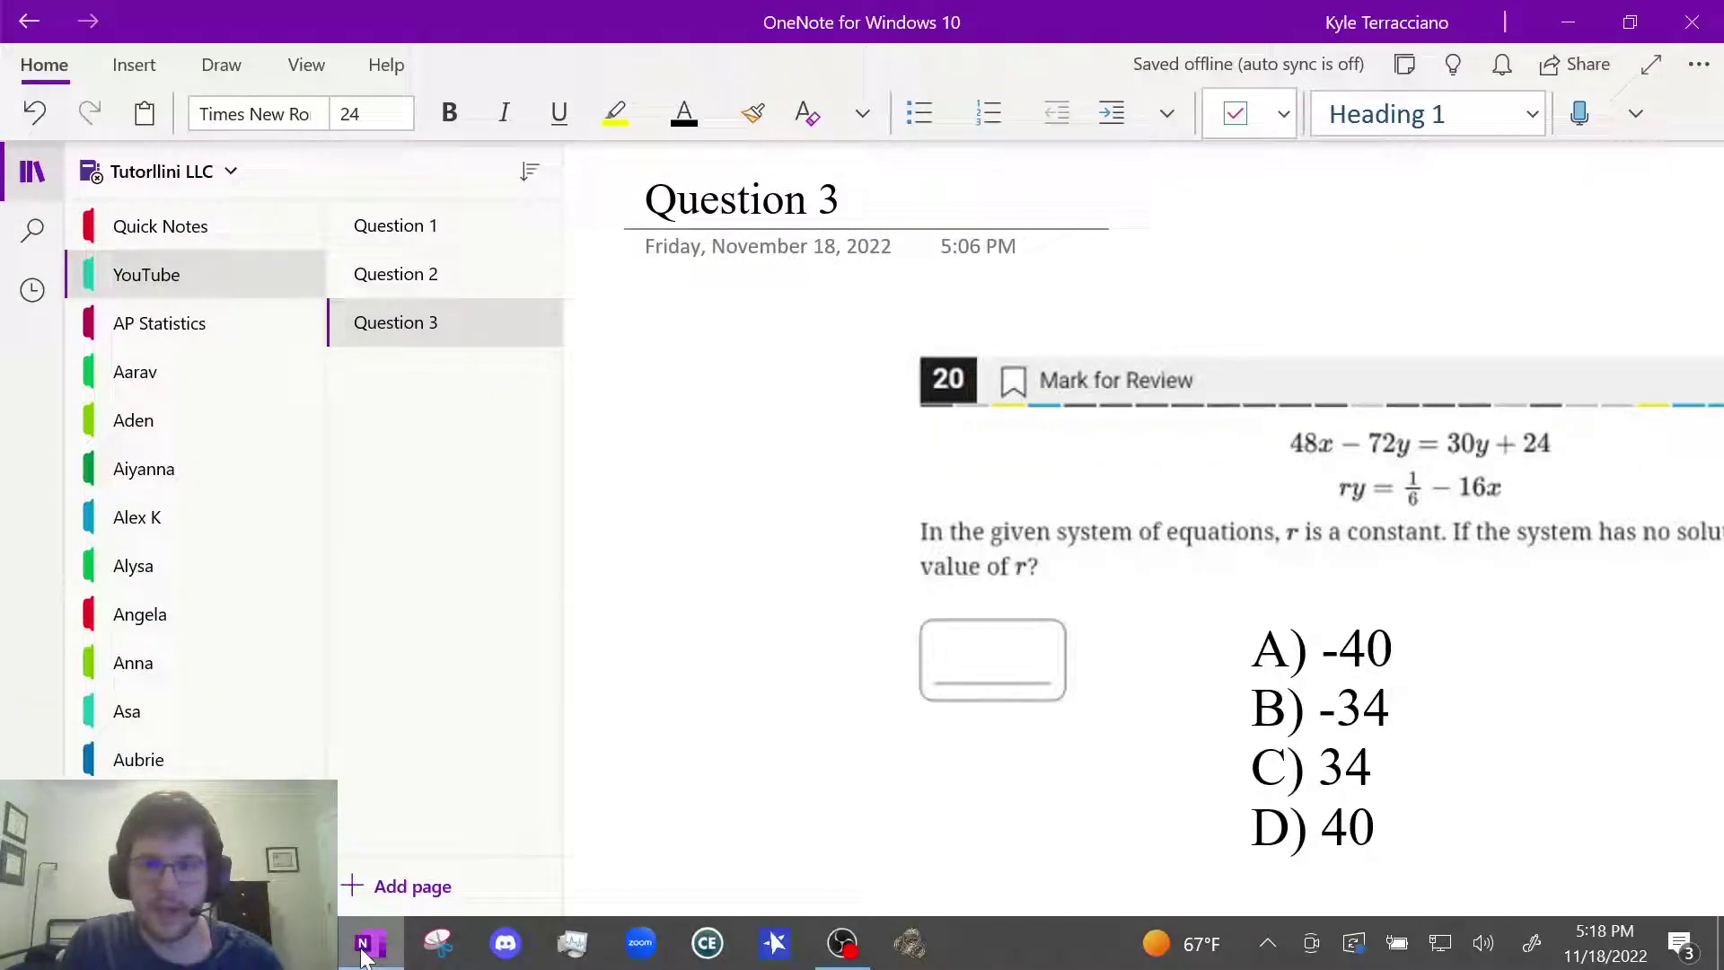
click(364, 952)
text(4)
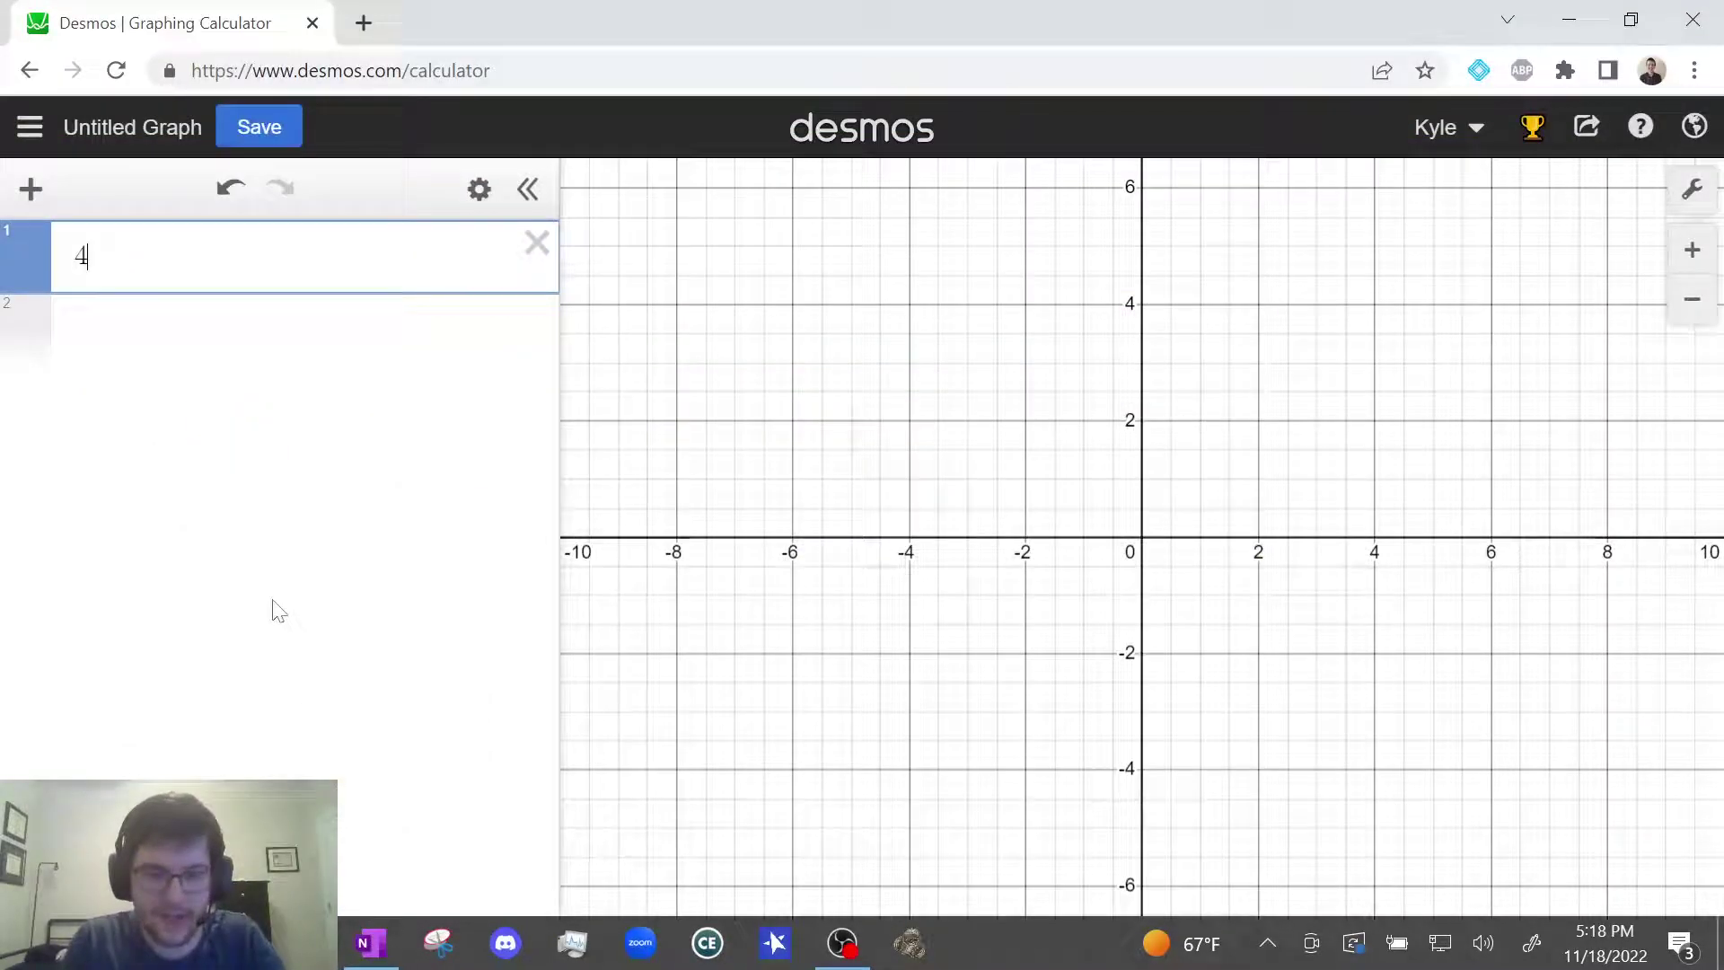
text(8x-72)
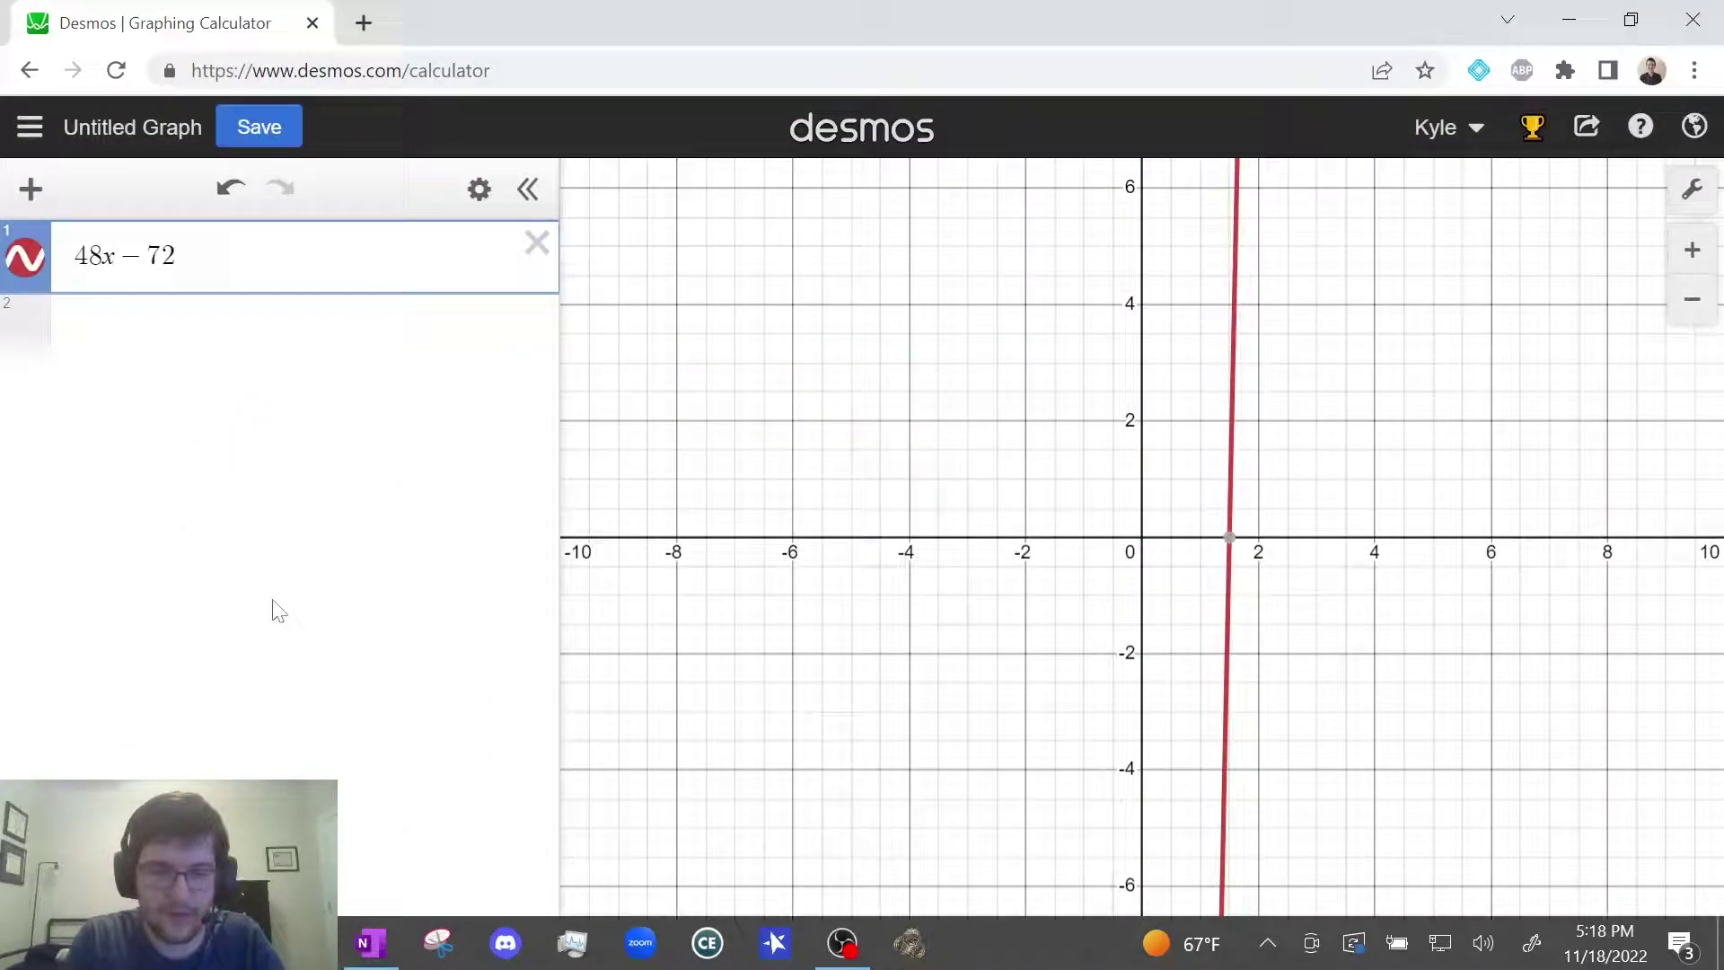
text(y)
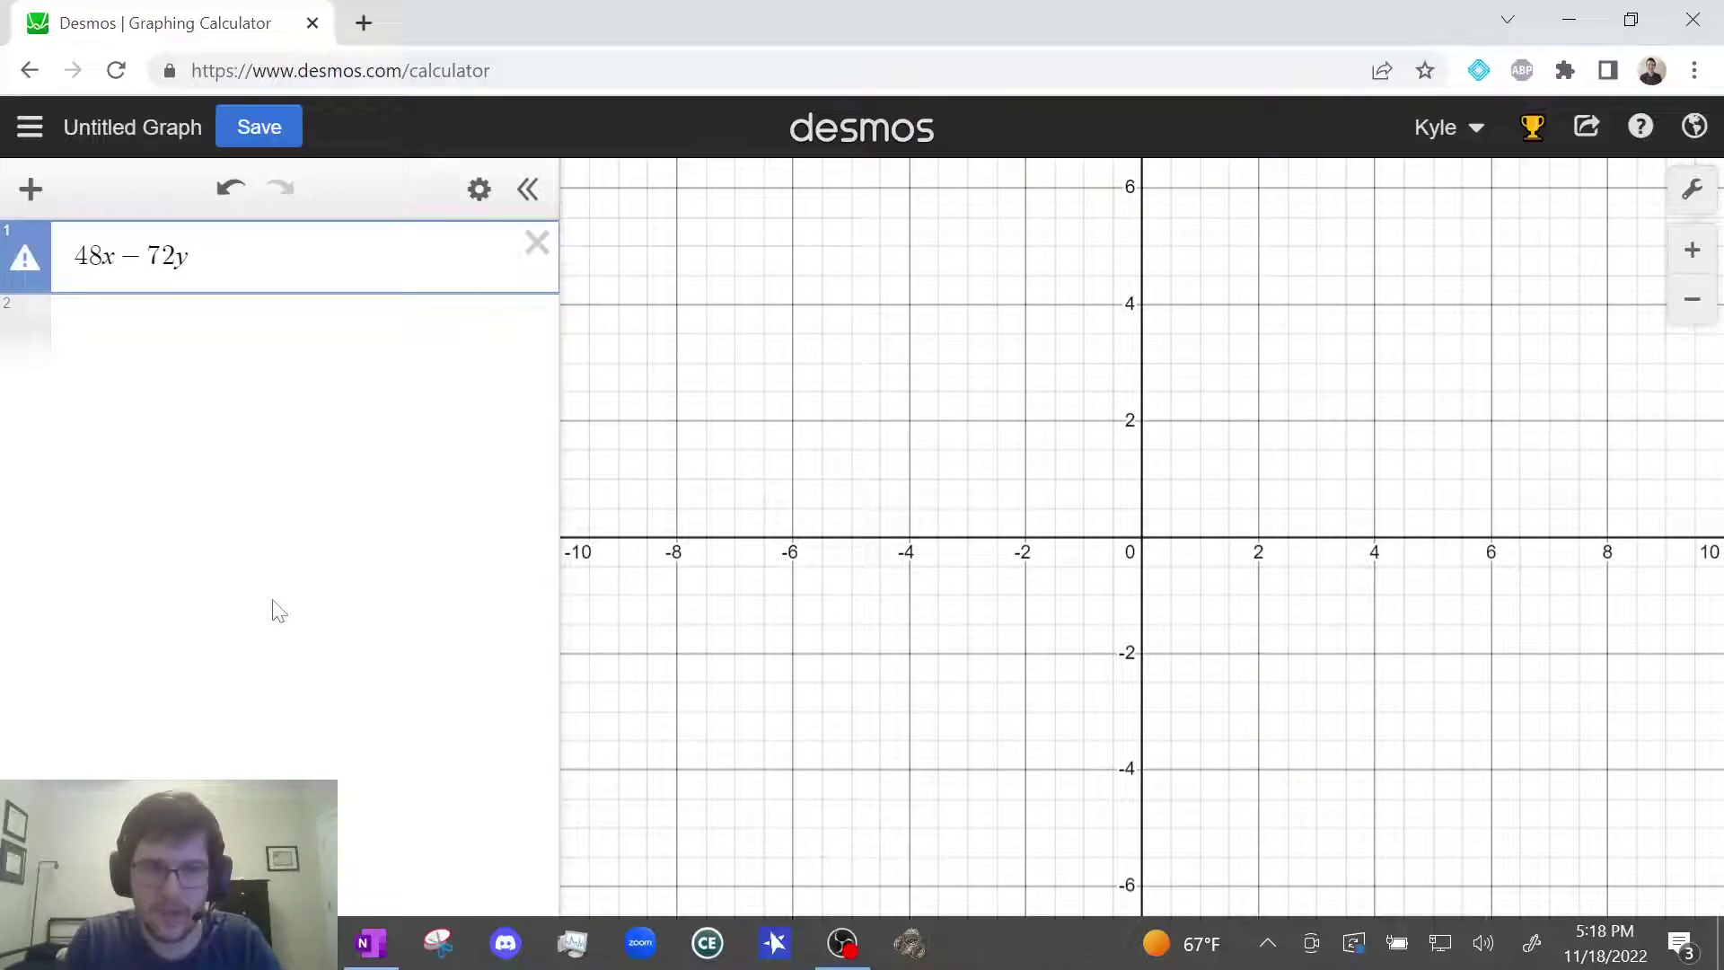
text(=)
click(370, 948)
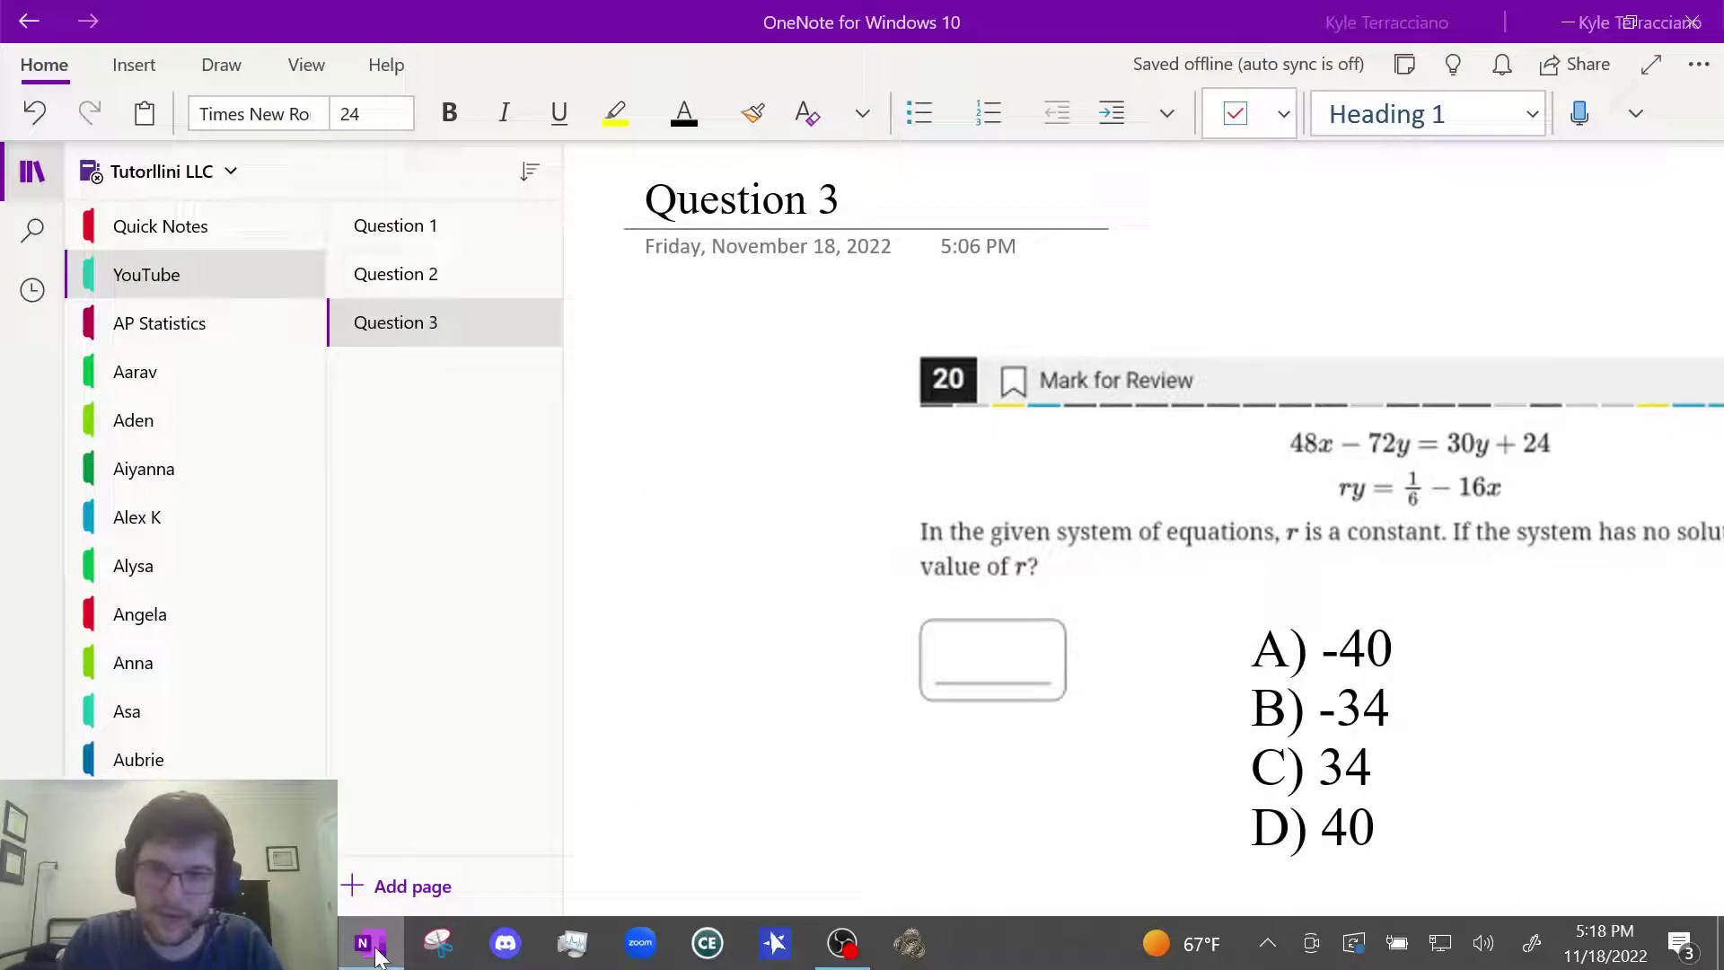
key(alt+Tab)
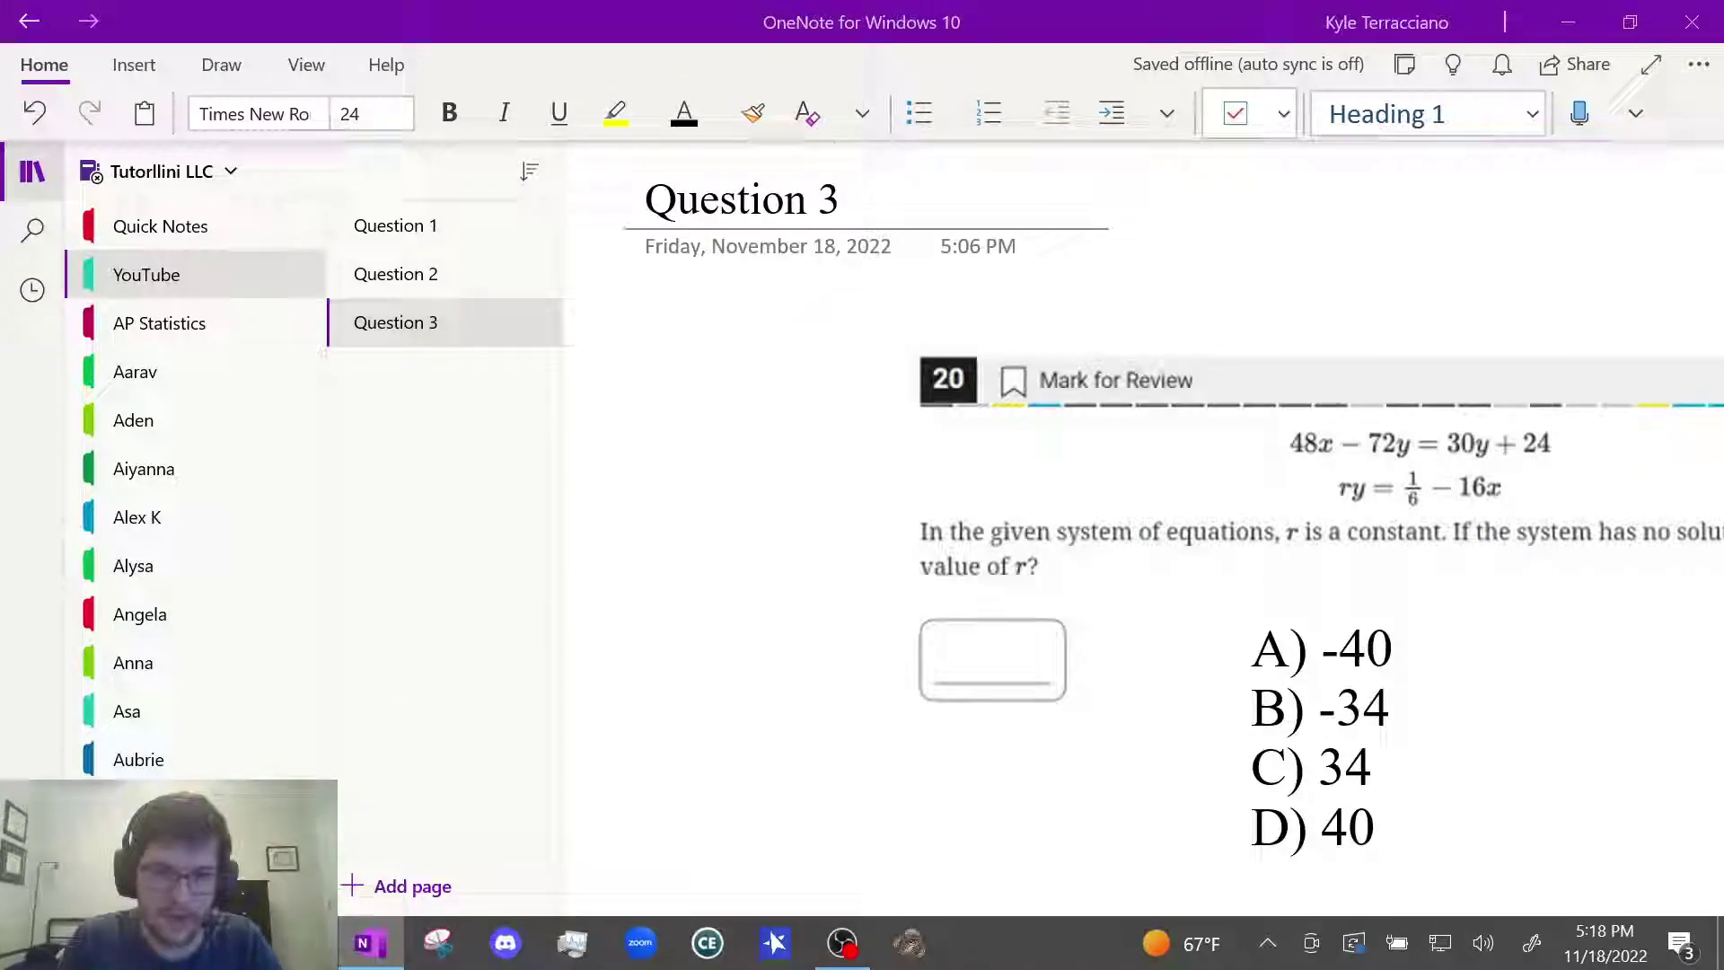
text(30y + 24)
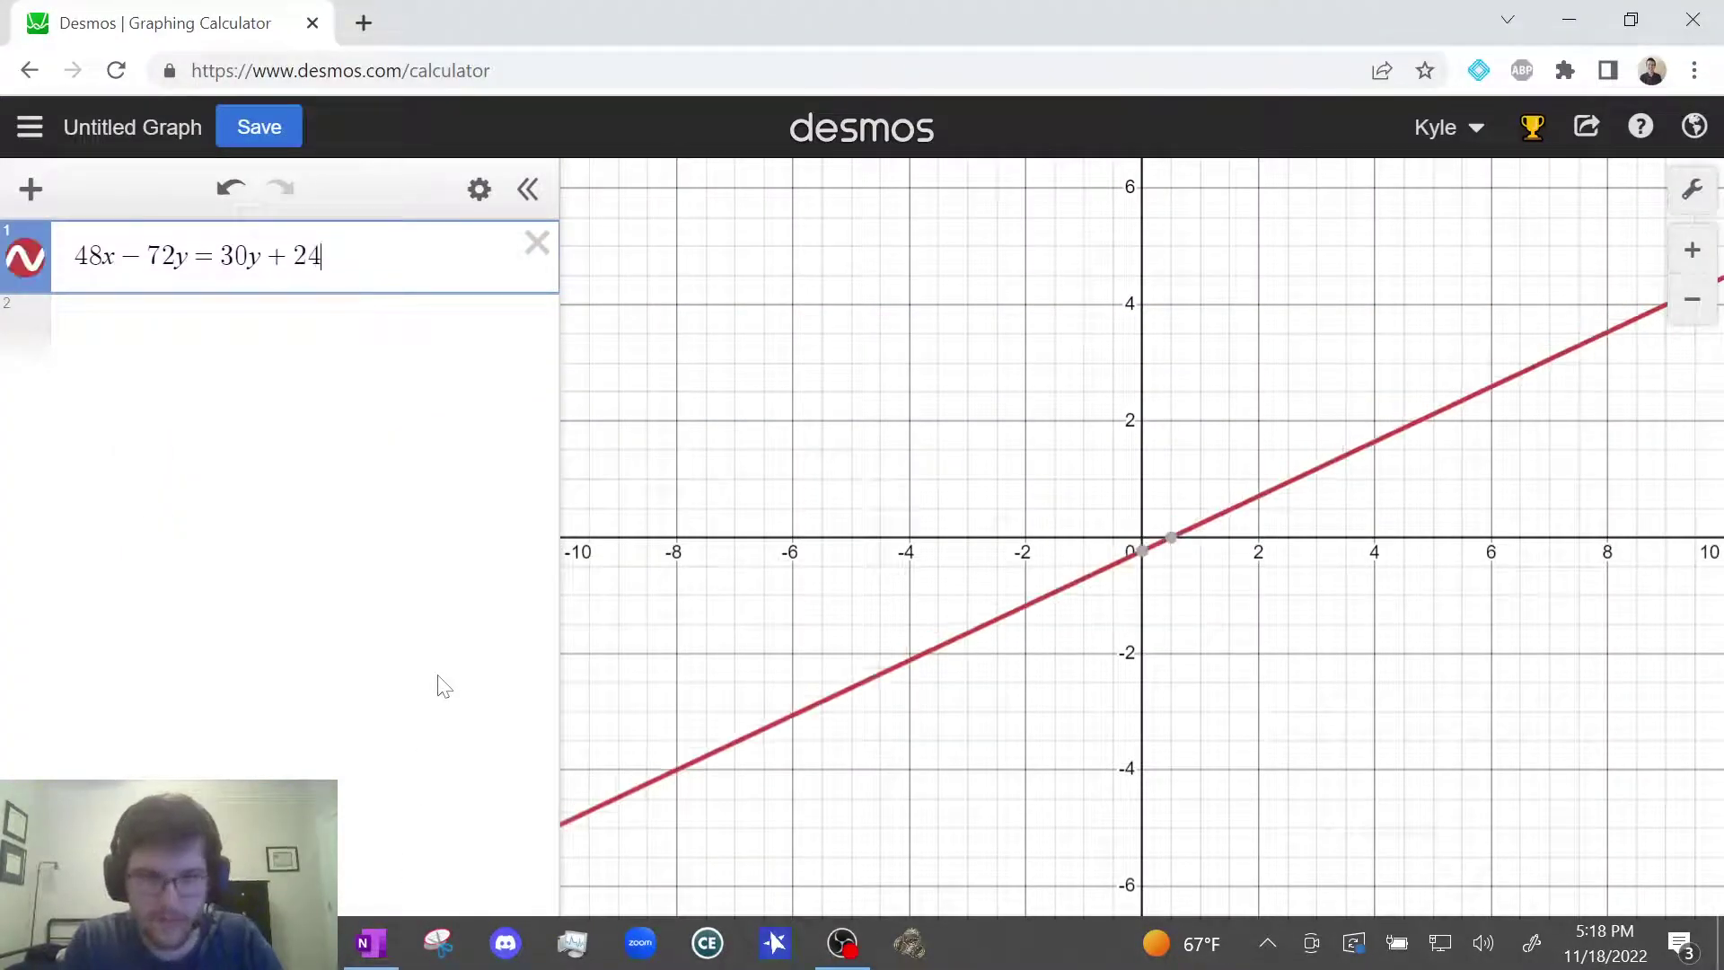
key(Return)
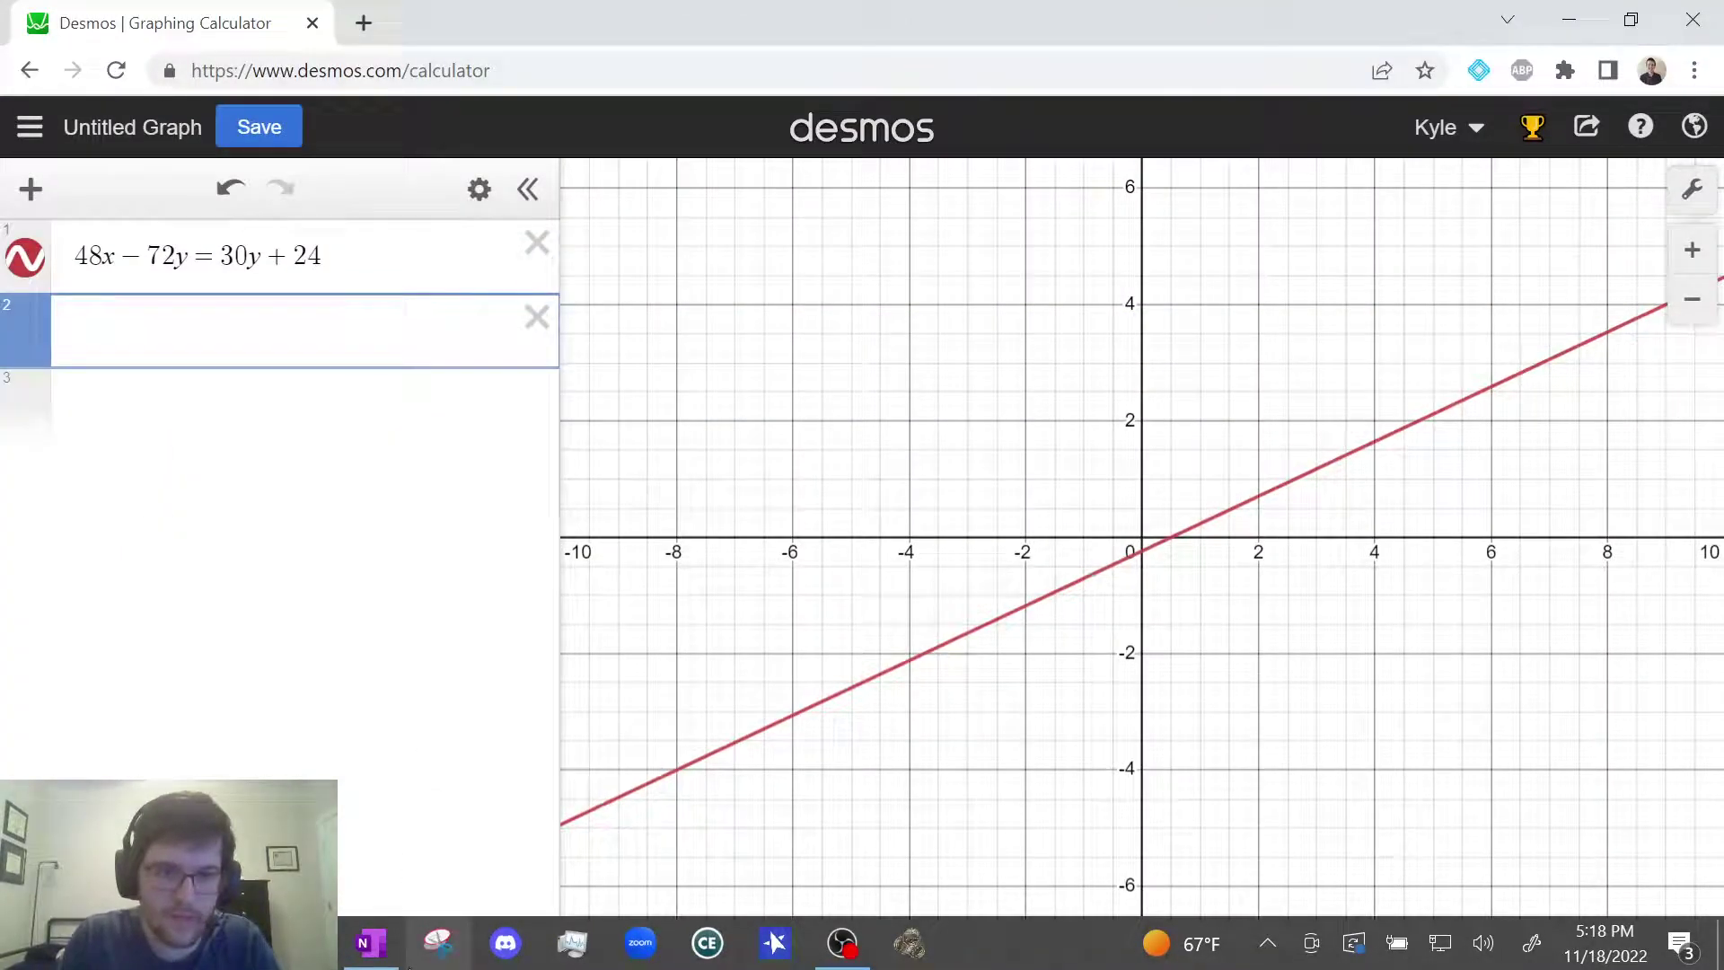
Step: Enter ry = 1/6 − 16x as the second expression, creating an r slider at 1
click(371, 950)
click(371, 944)
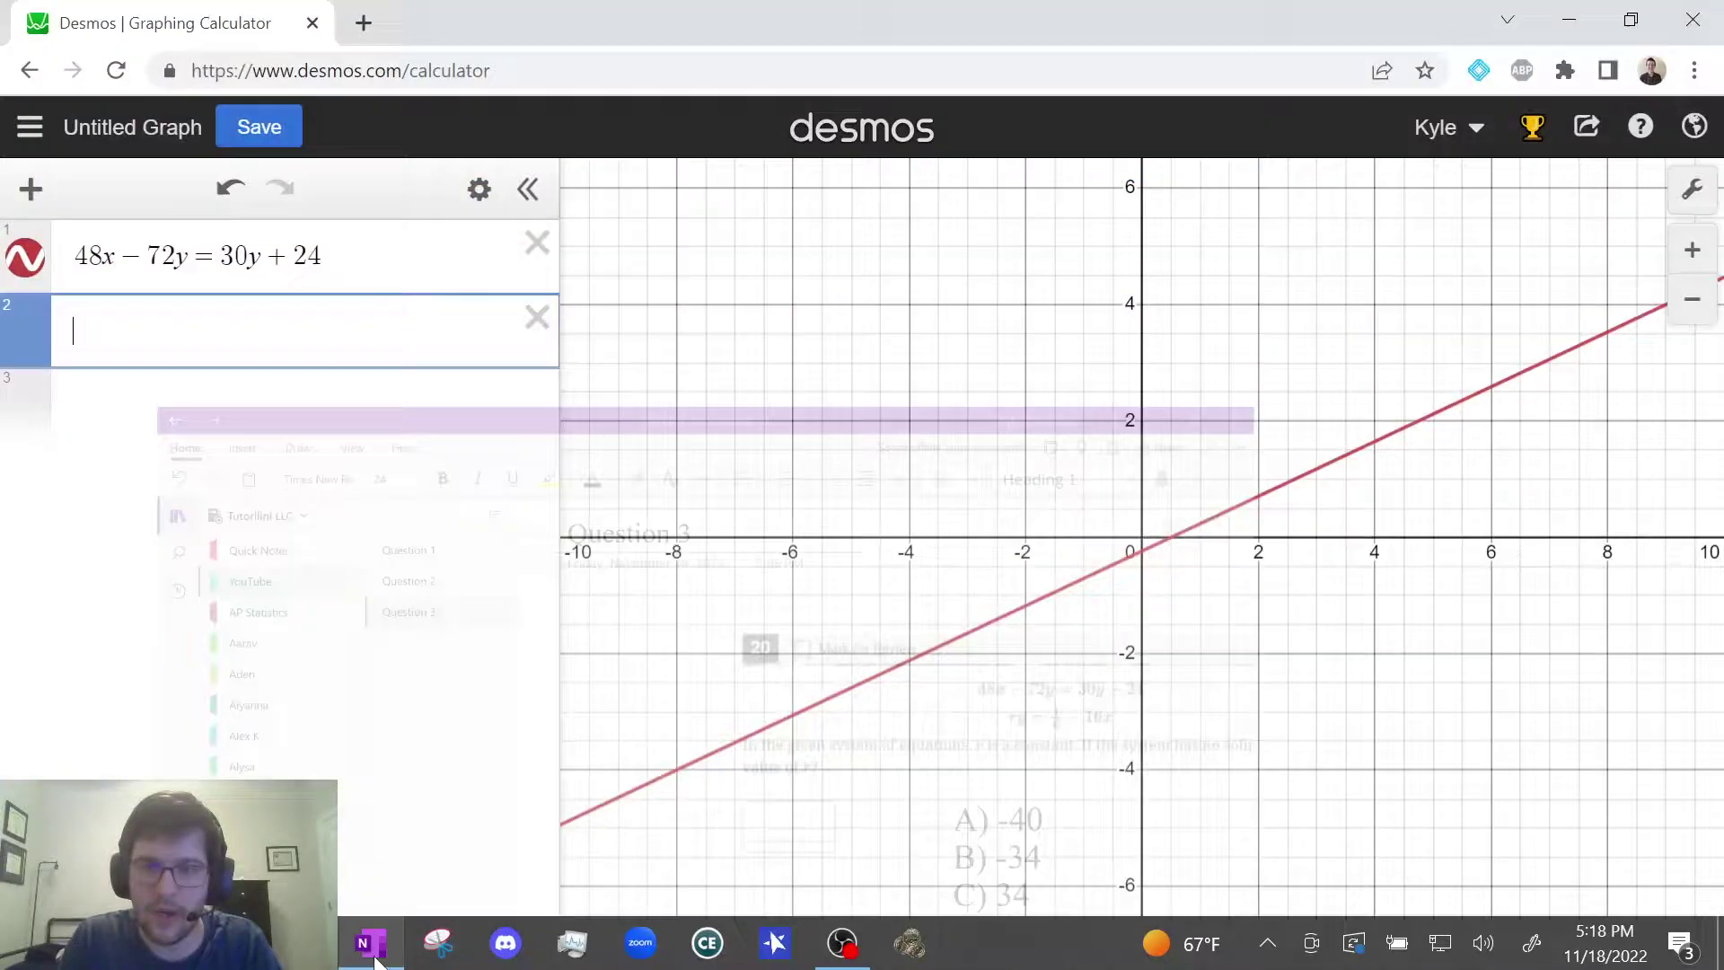
text(ry =)
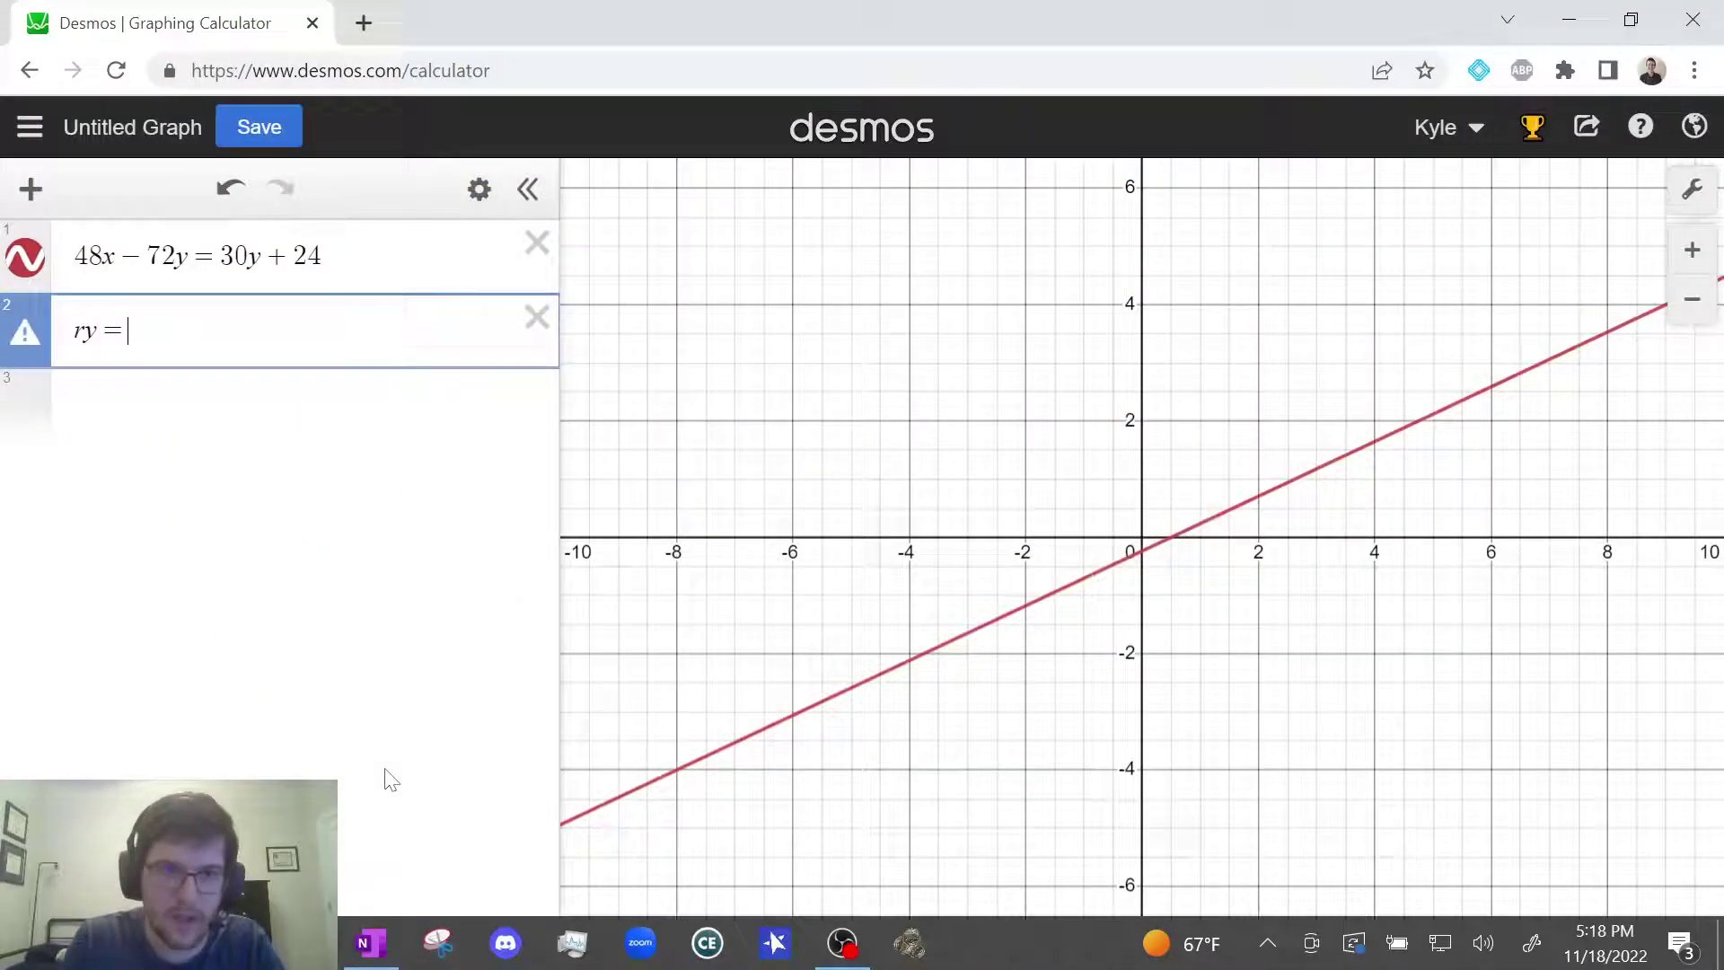
click(371, 943)
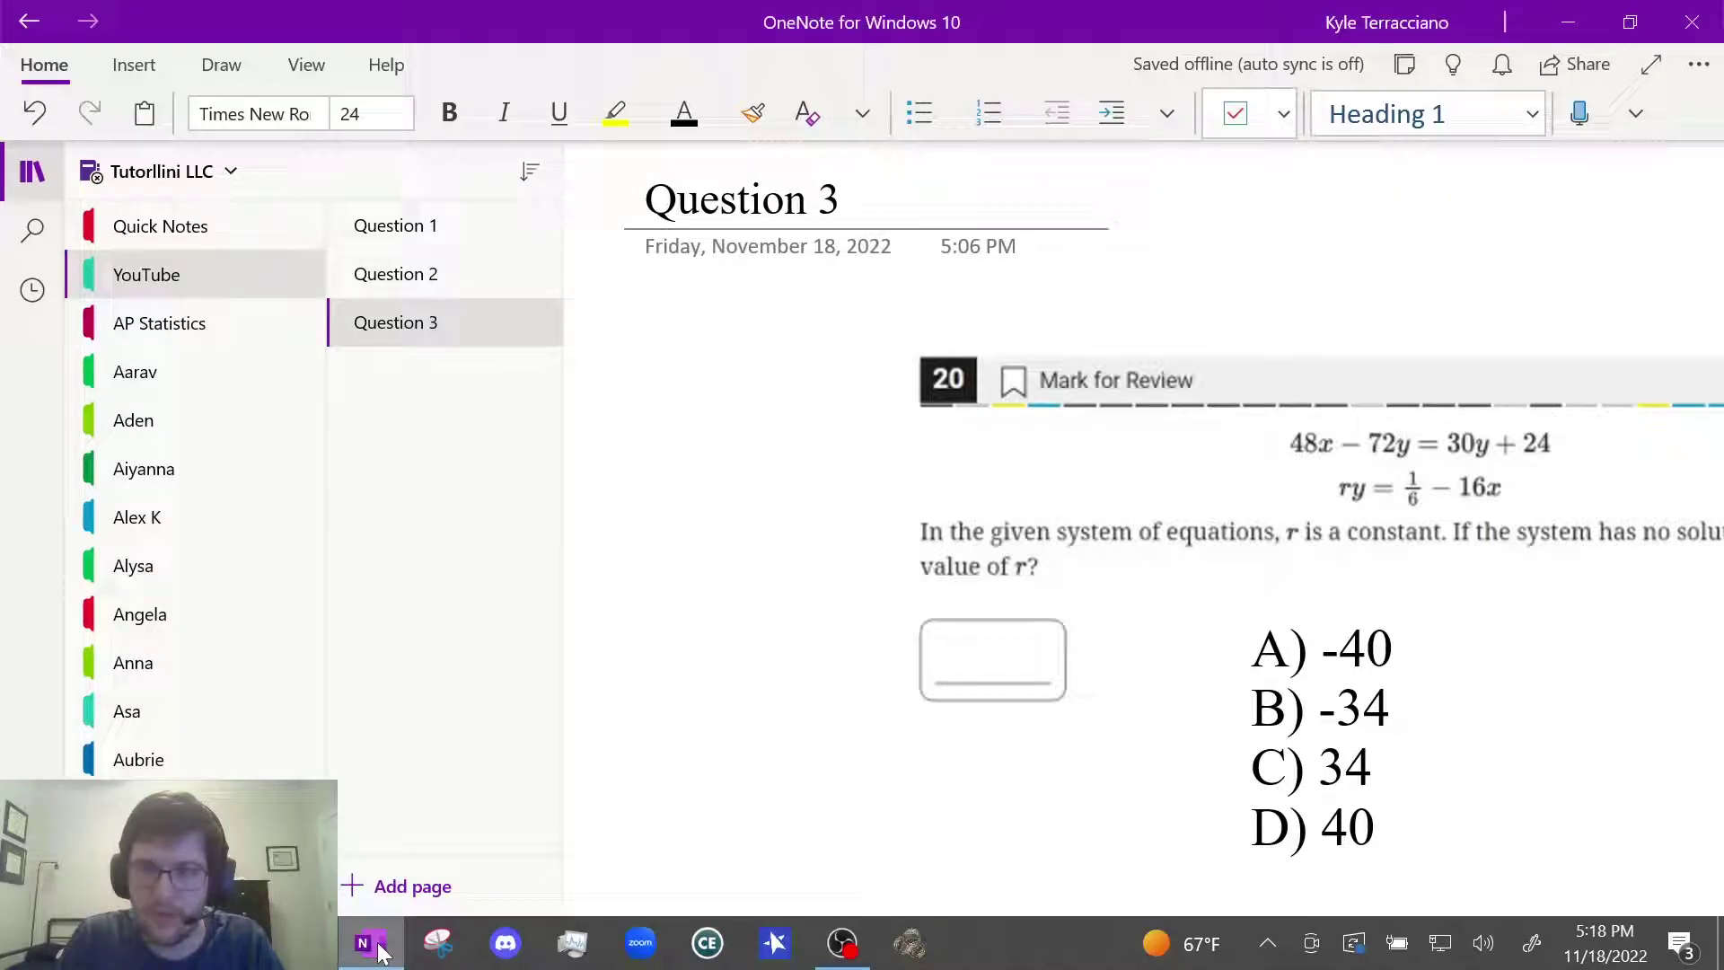
click(372, 941)
text(1/6)
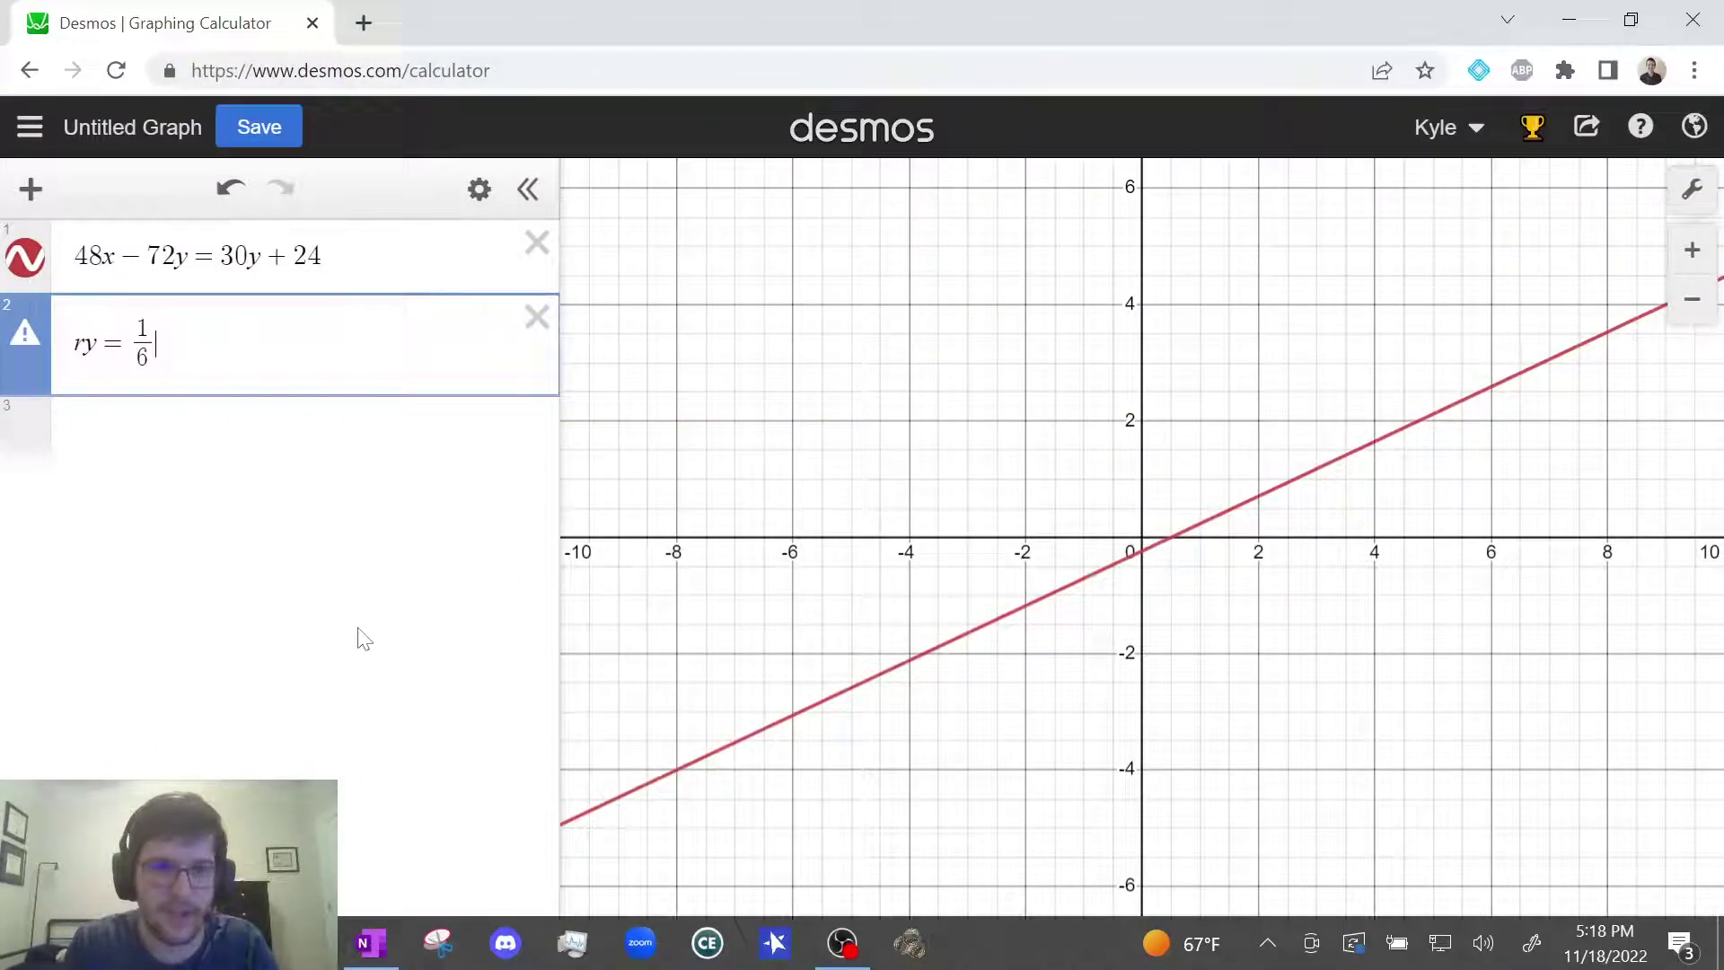
click(371, 942)
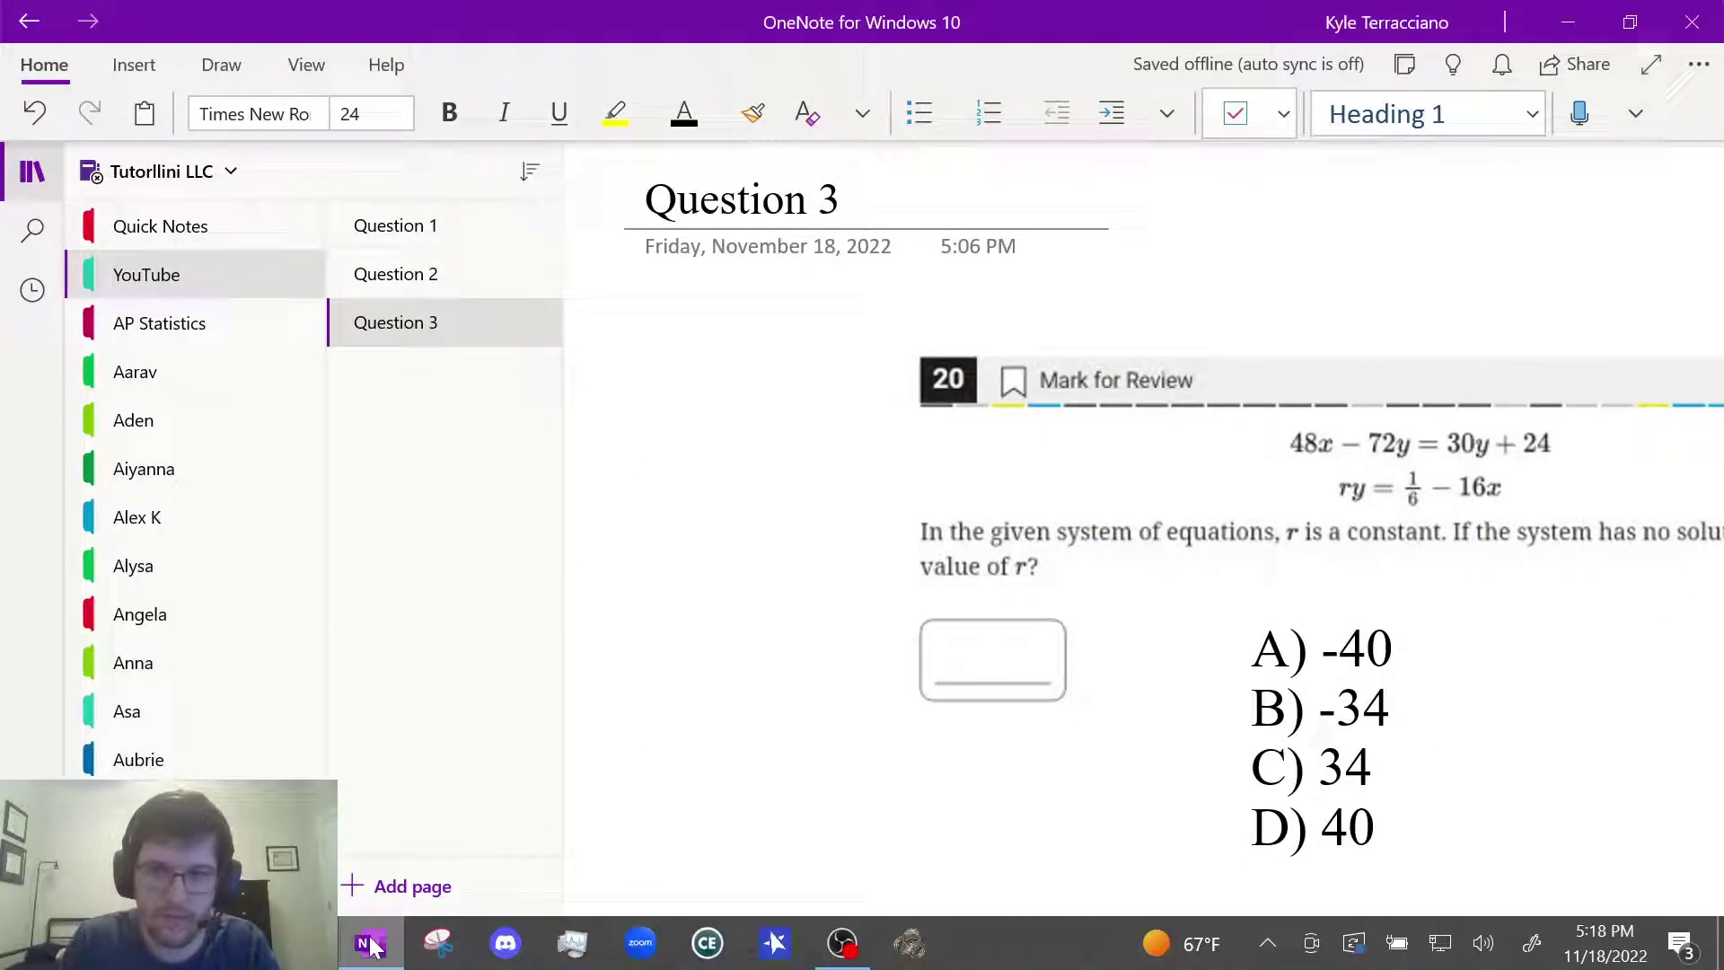
click(371, 943)
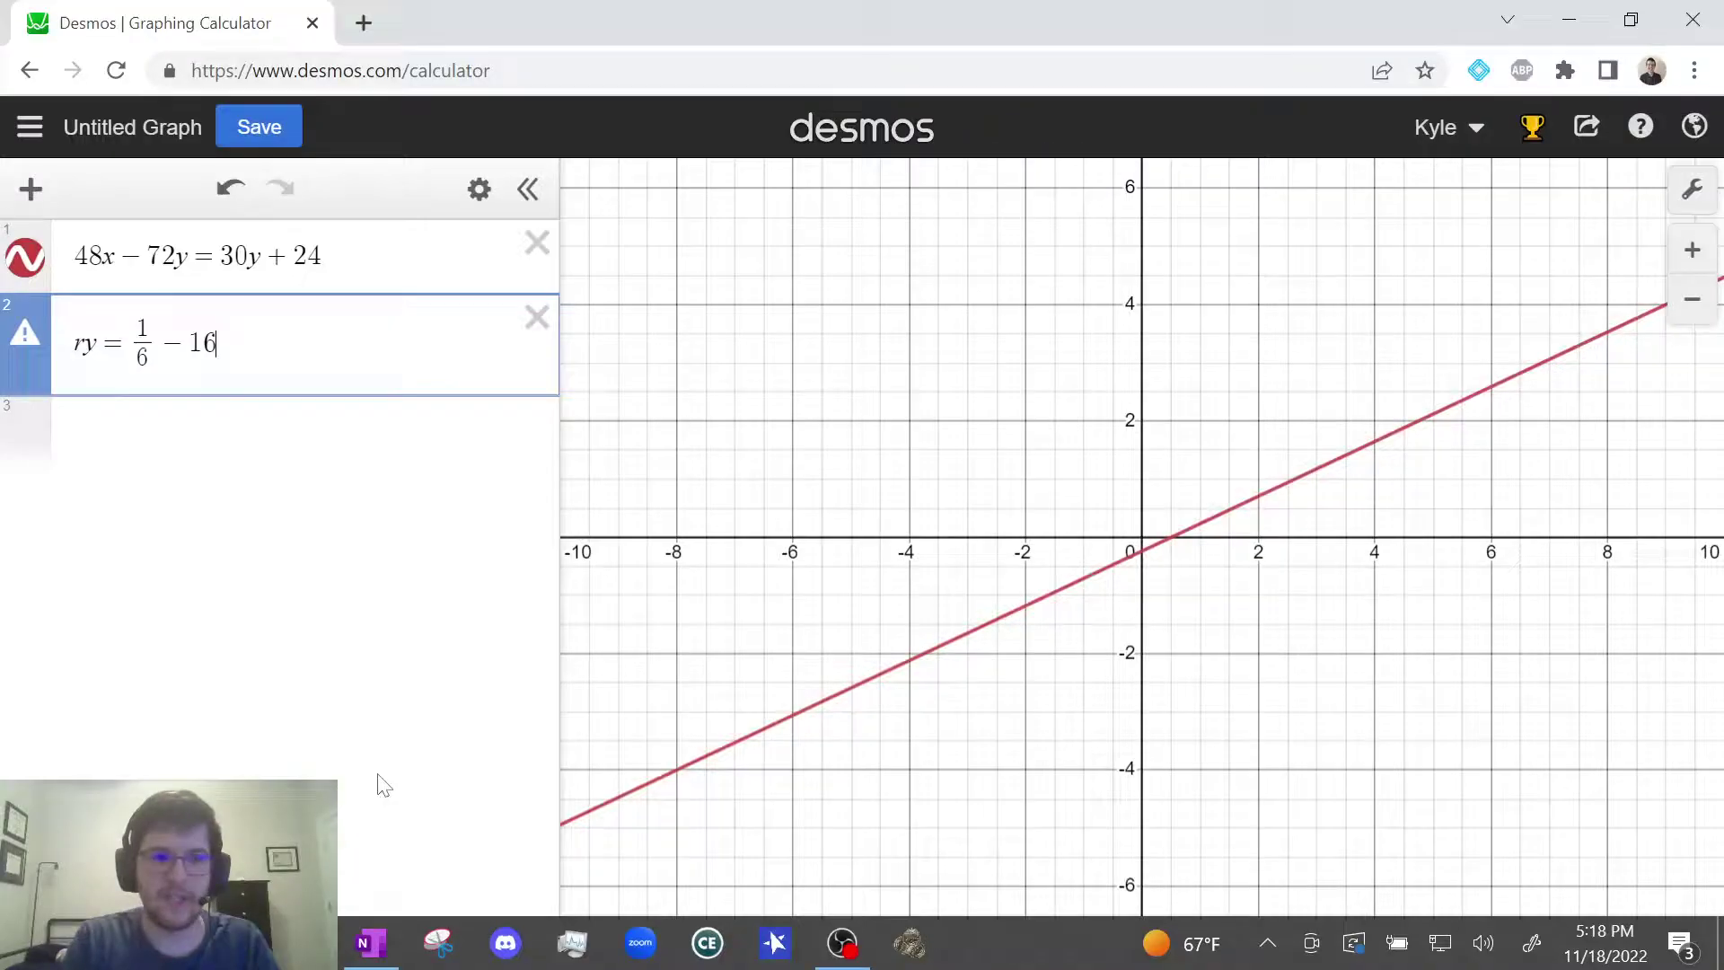
text(x)
key(Return)
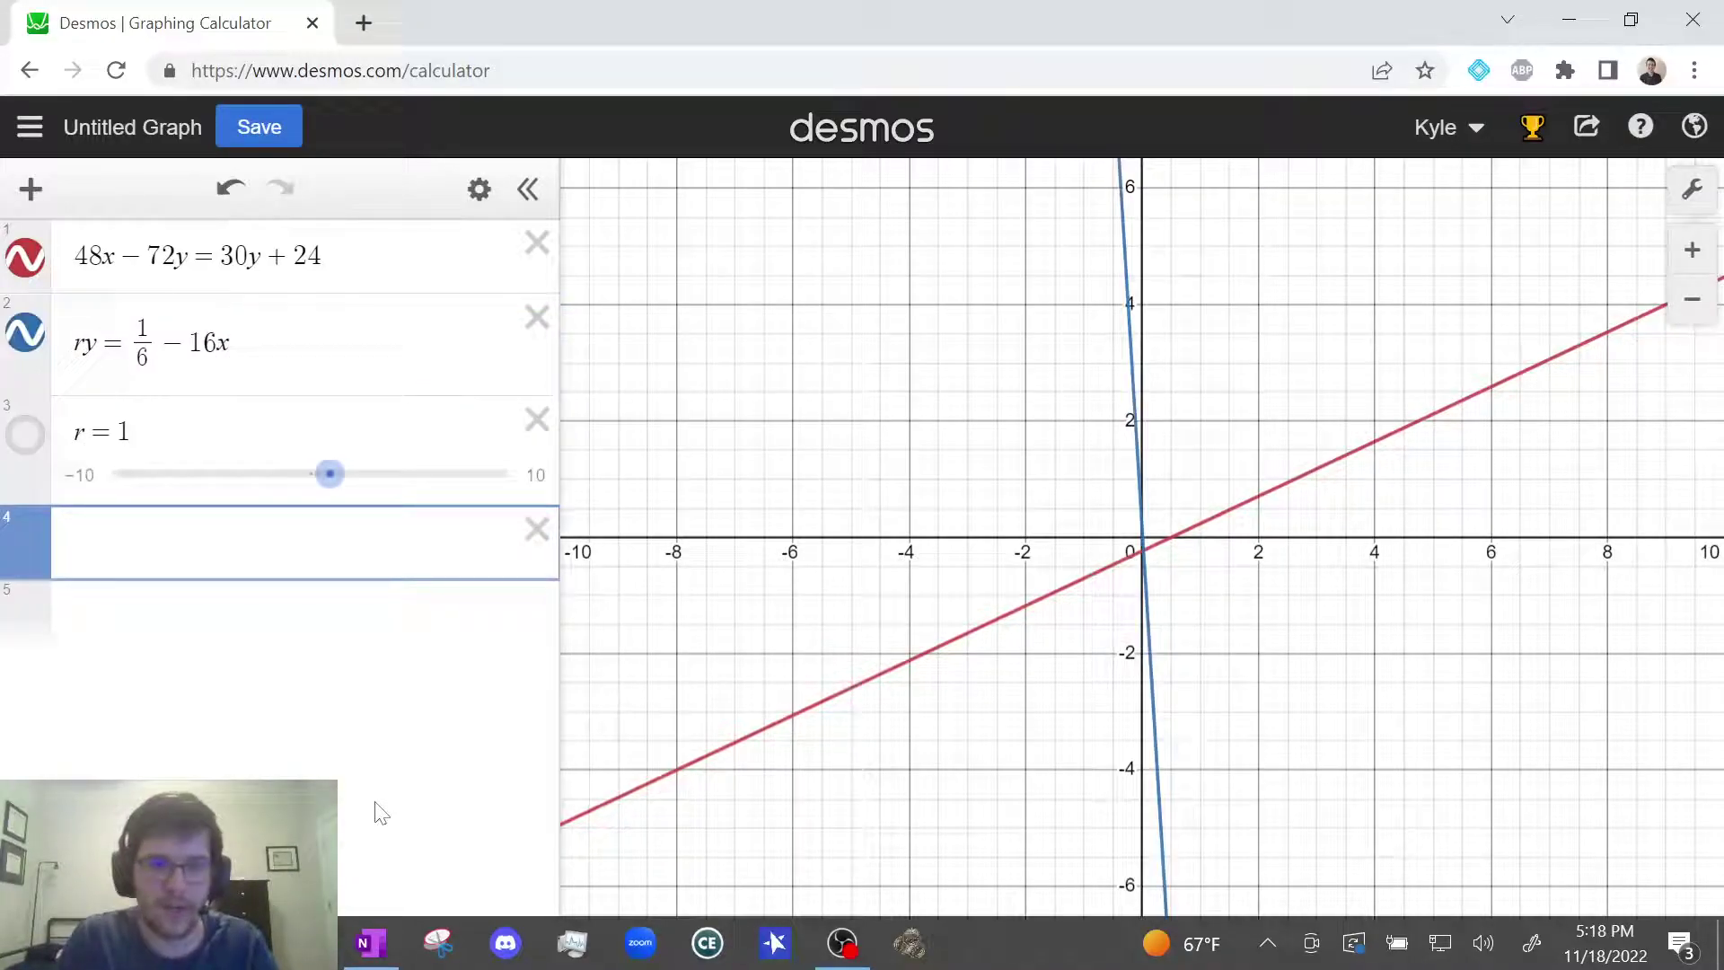
mouse_move(373, 964)
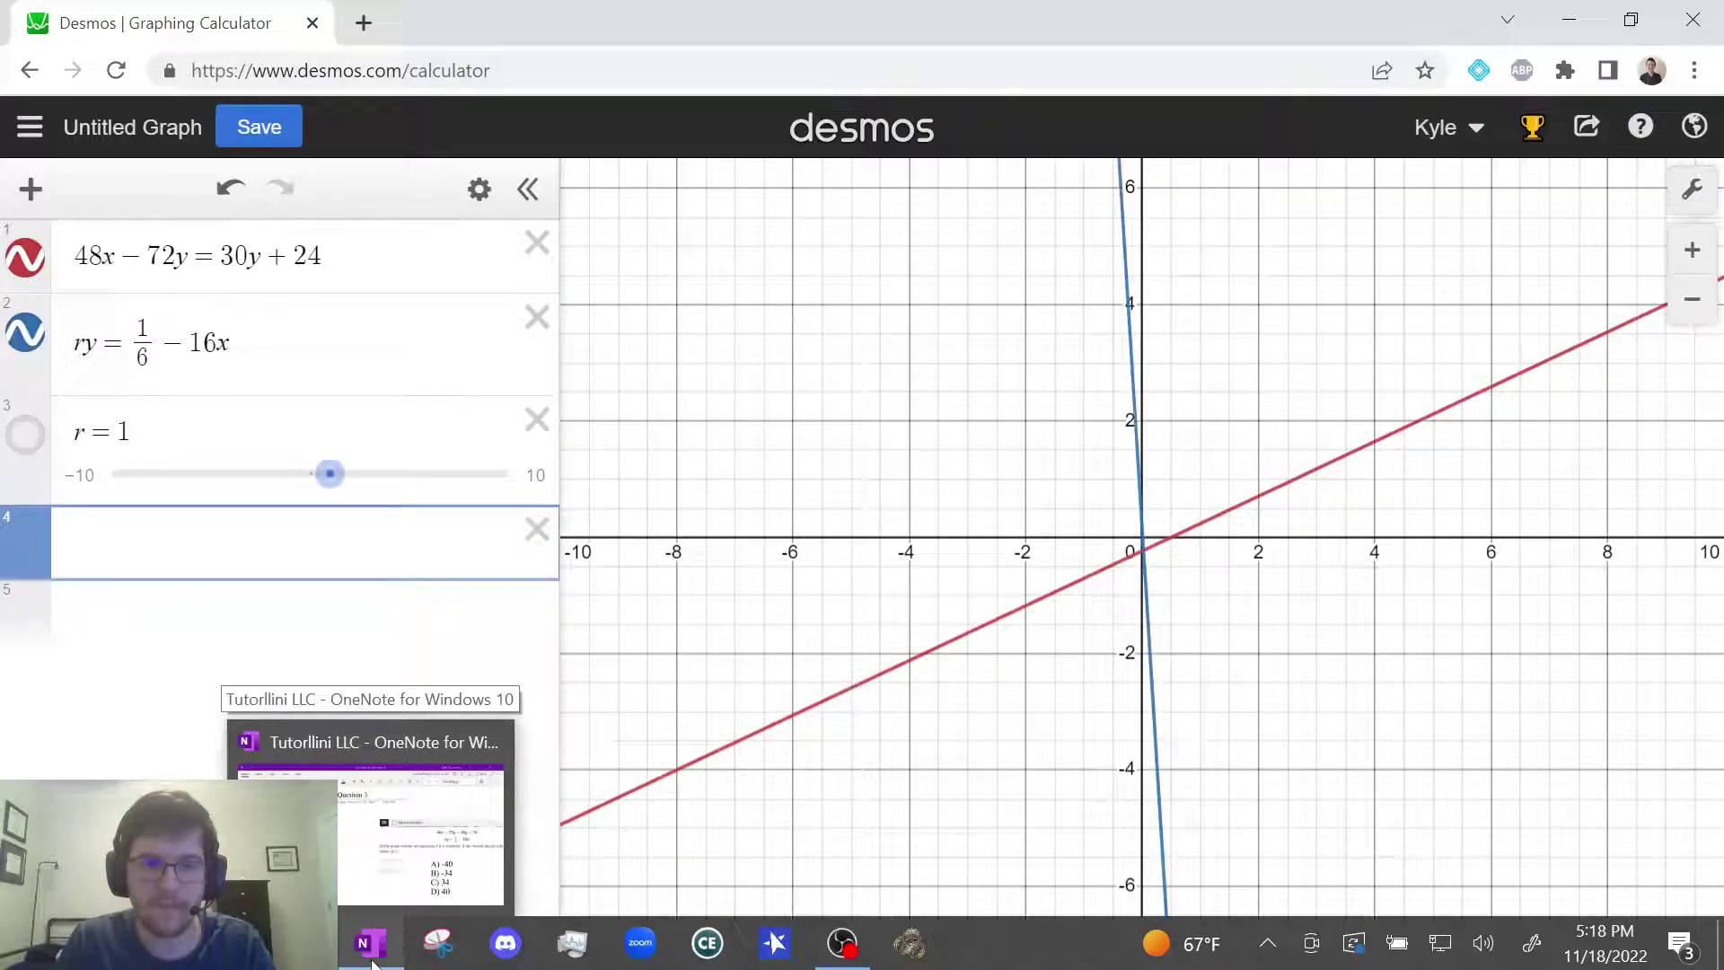
Step: Set r to −40 in Desmos, seeing the lines still cross, then reopen Question 3 full-page
click(371, 942)
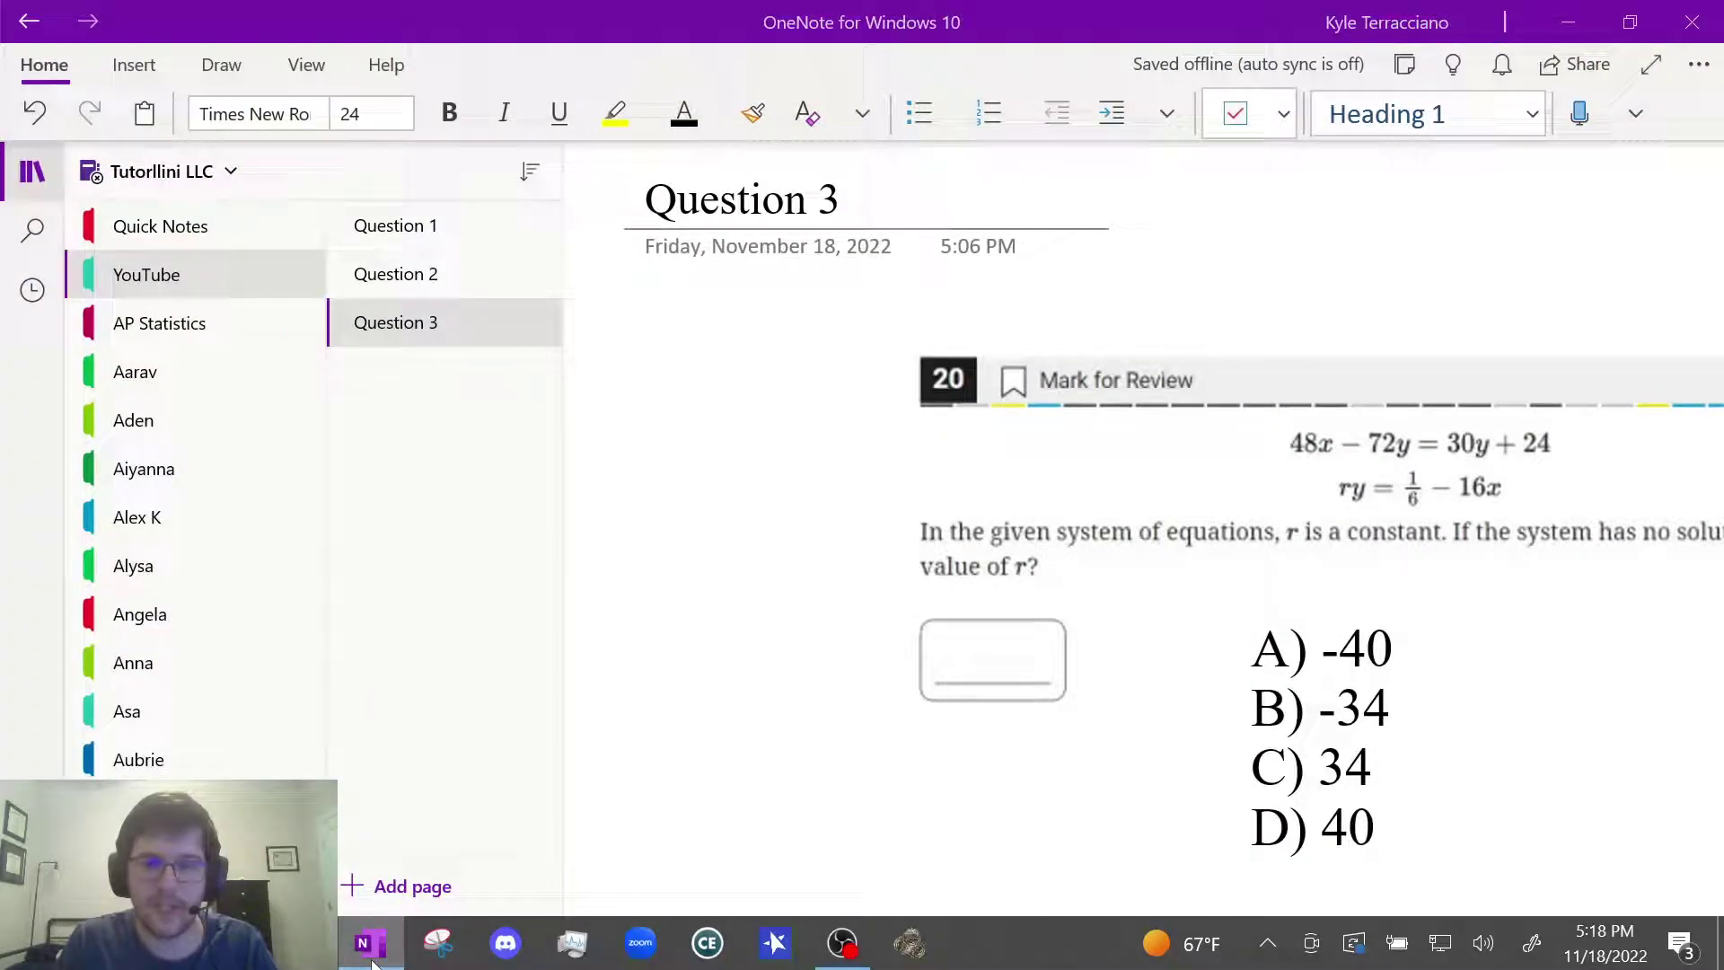
click(370, 943)
click(135, 432)
key(BackSpace)
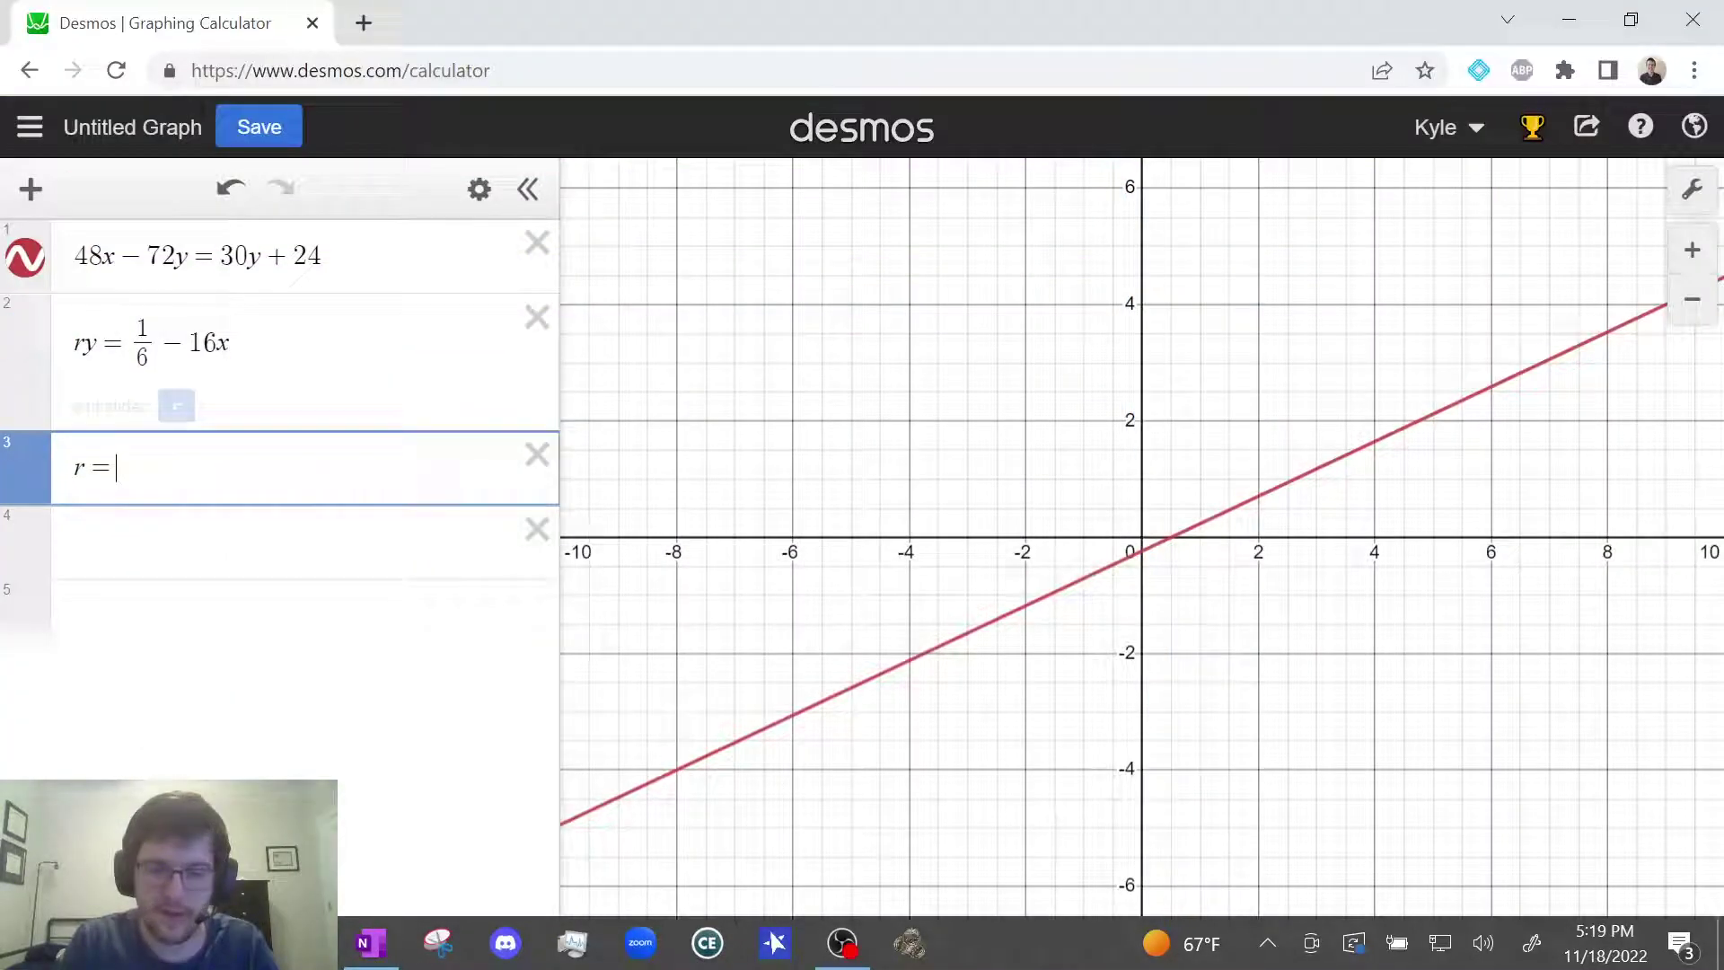
text(-40)
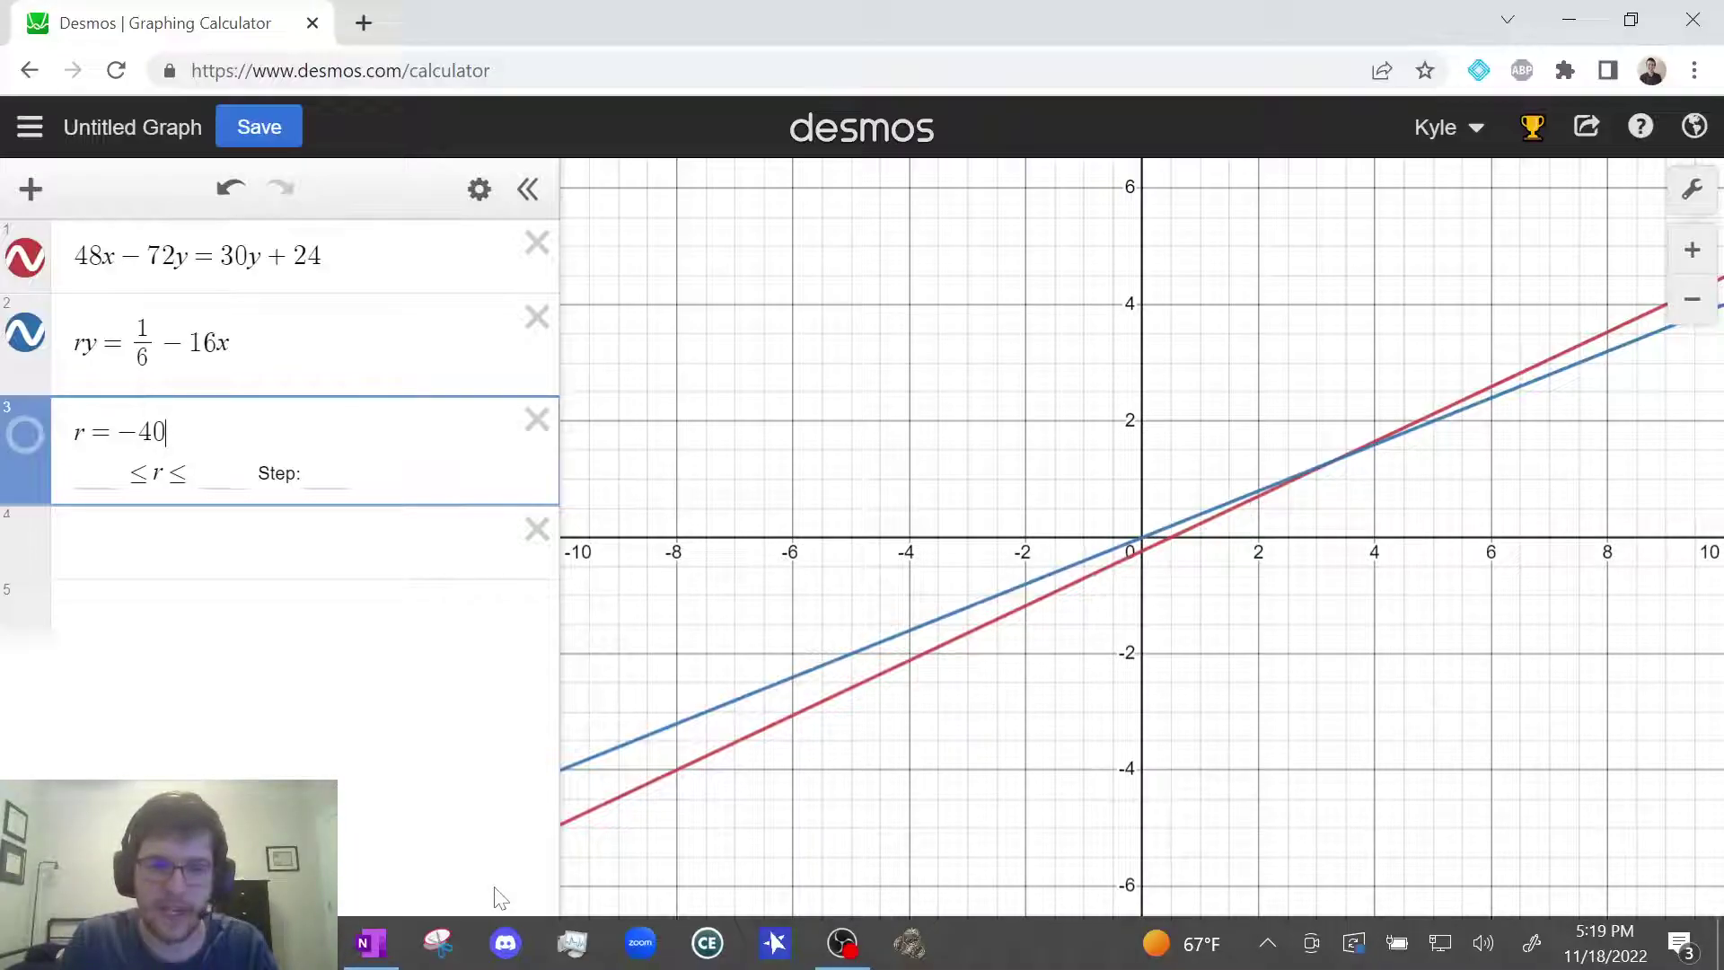
click(371, 943)
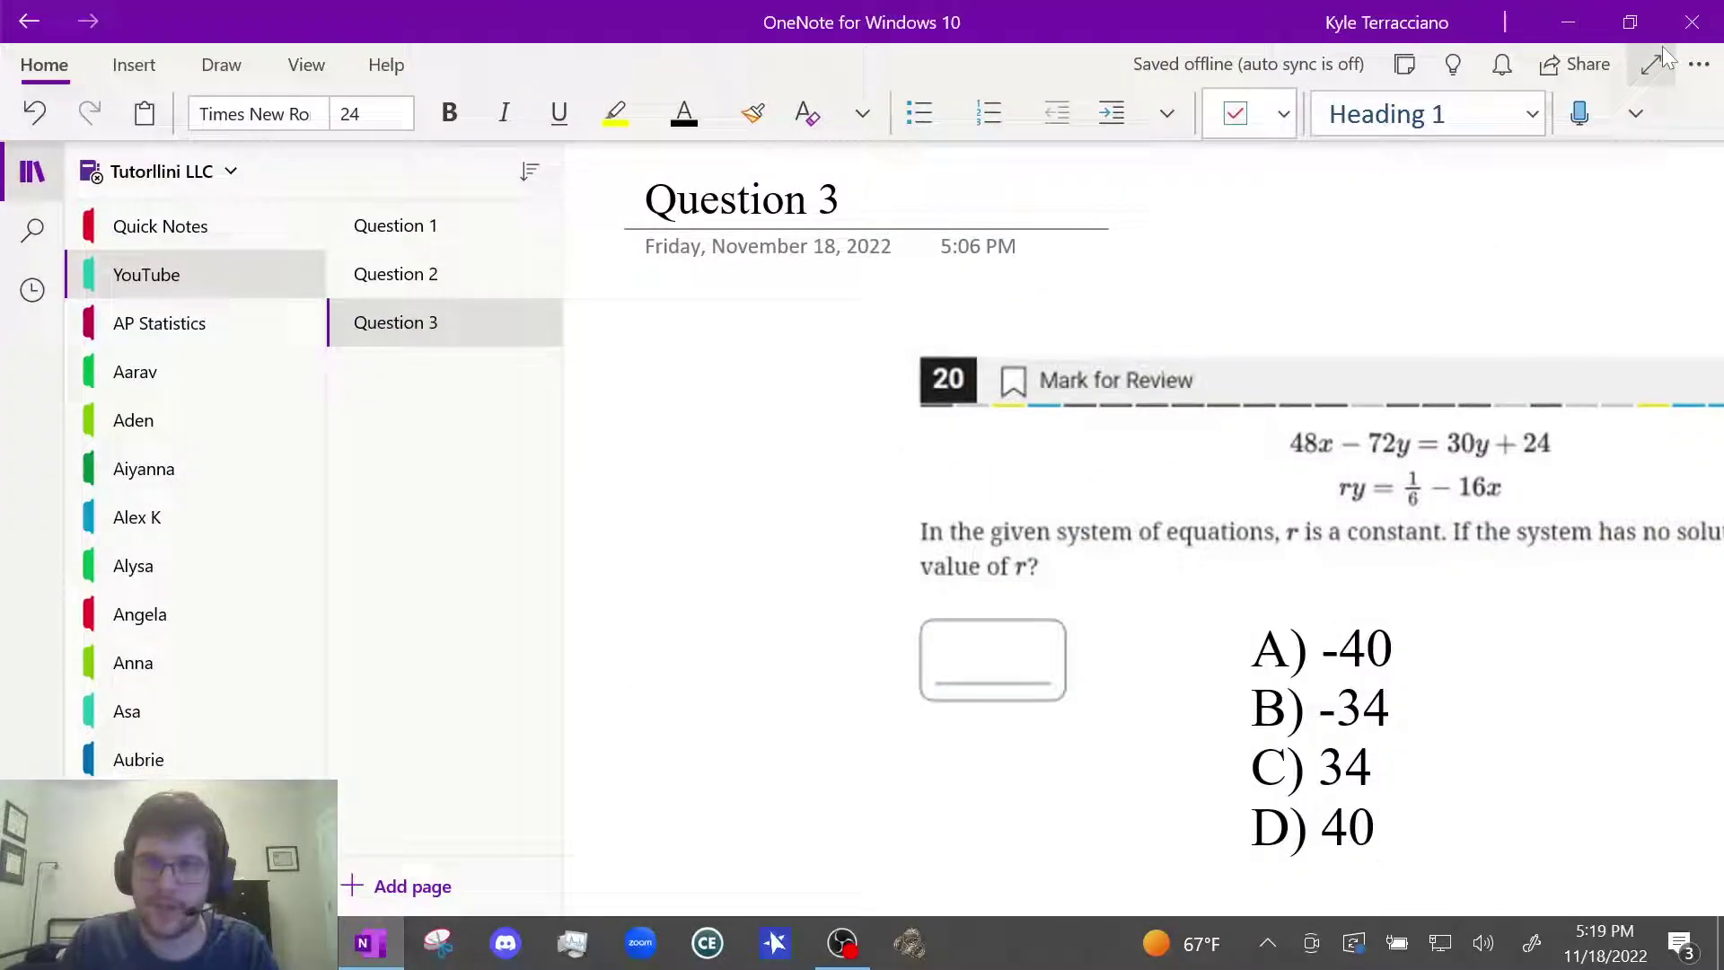
click(1660, 55)
Step: Cross out choice A) −40 in red and highlight 'no solution' in yellow on Question 3
click(760, 25)
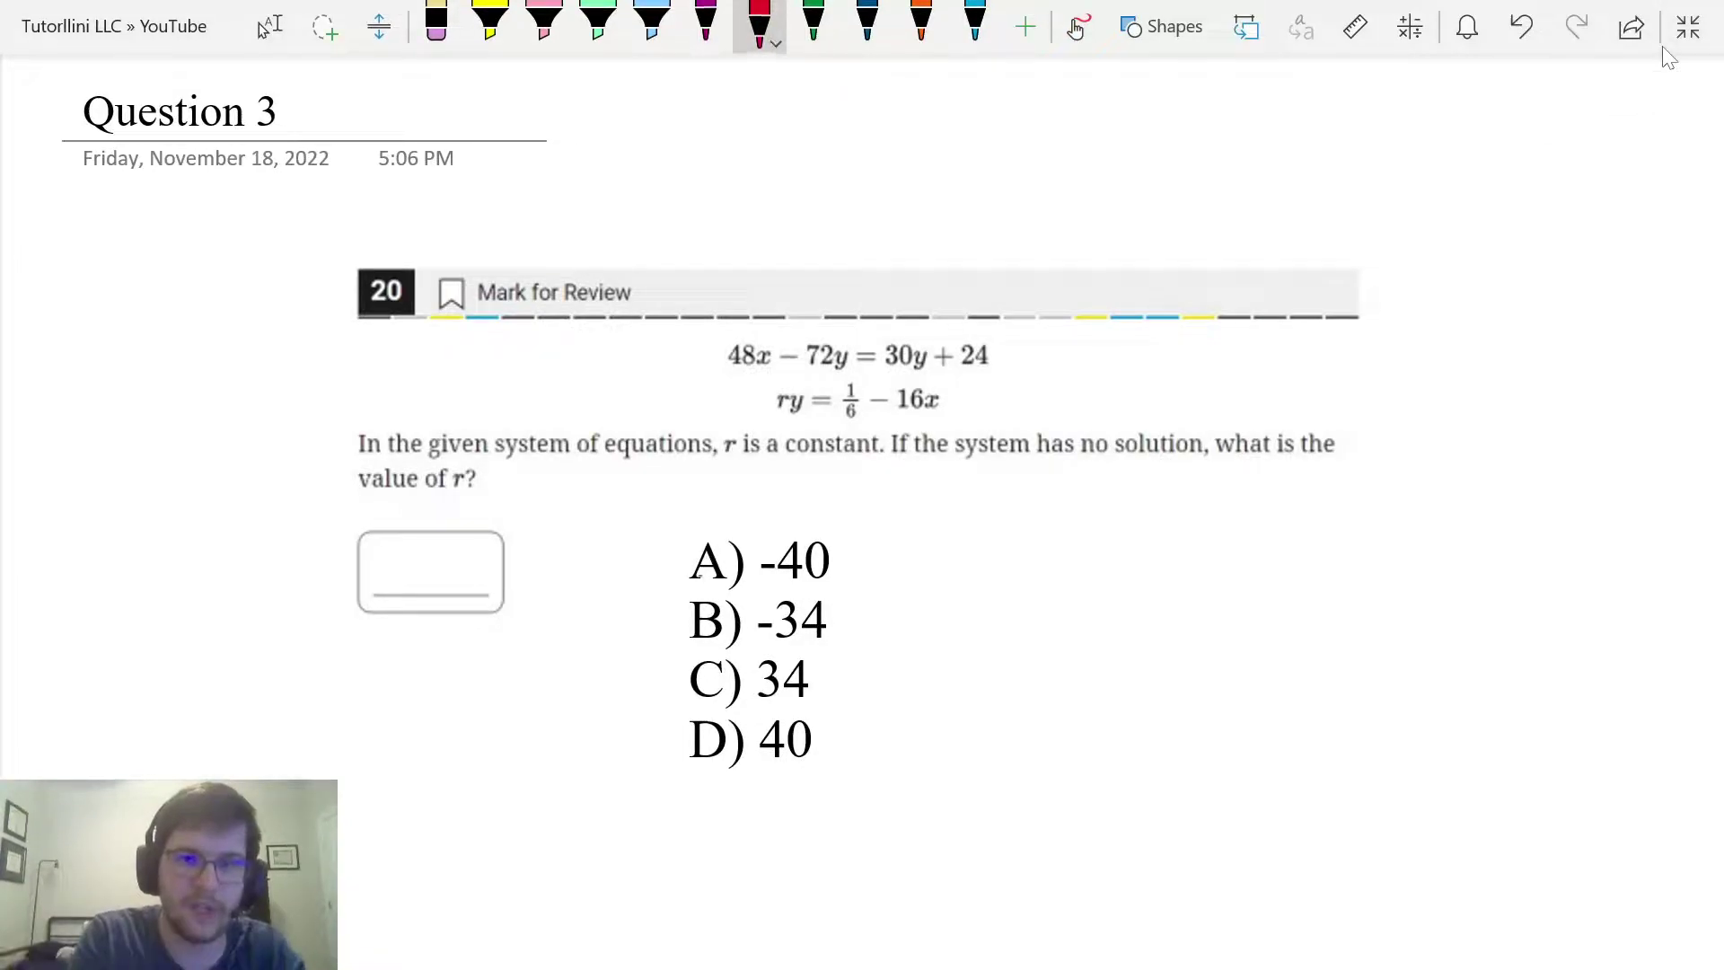
drag(688, 577, 759, 537)
click(491, 25)
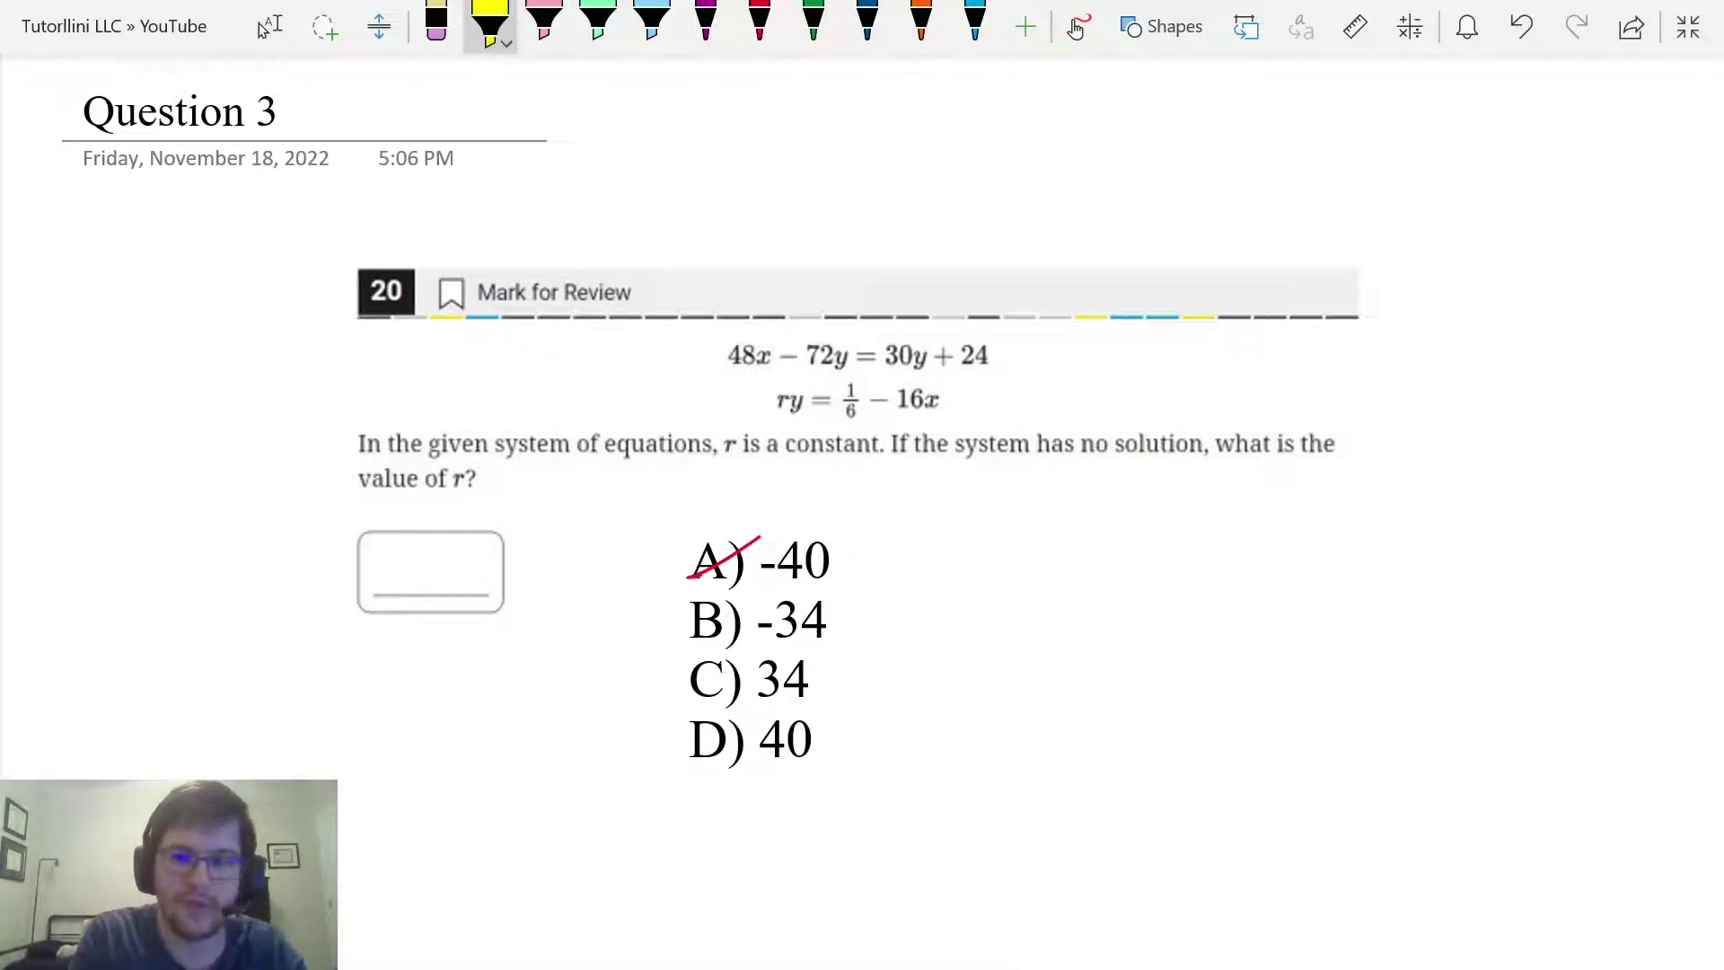
drag(1079, 443, 1230, 444)
click(706, 25)
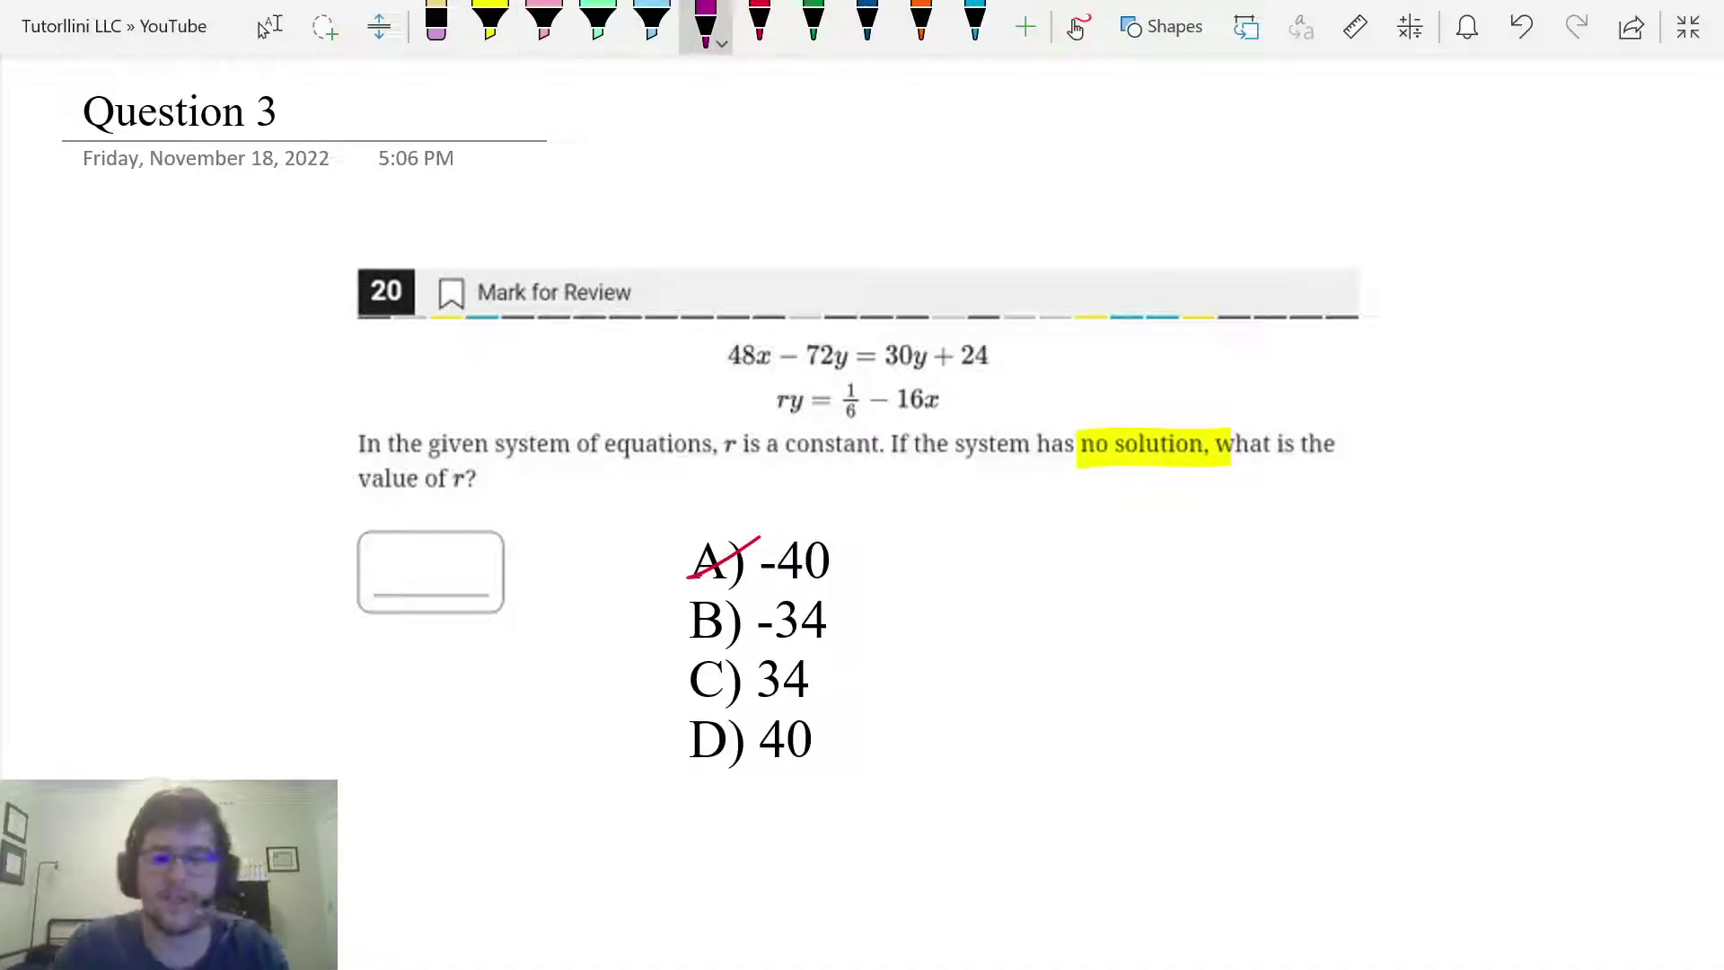
click(1688, 27)
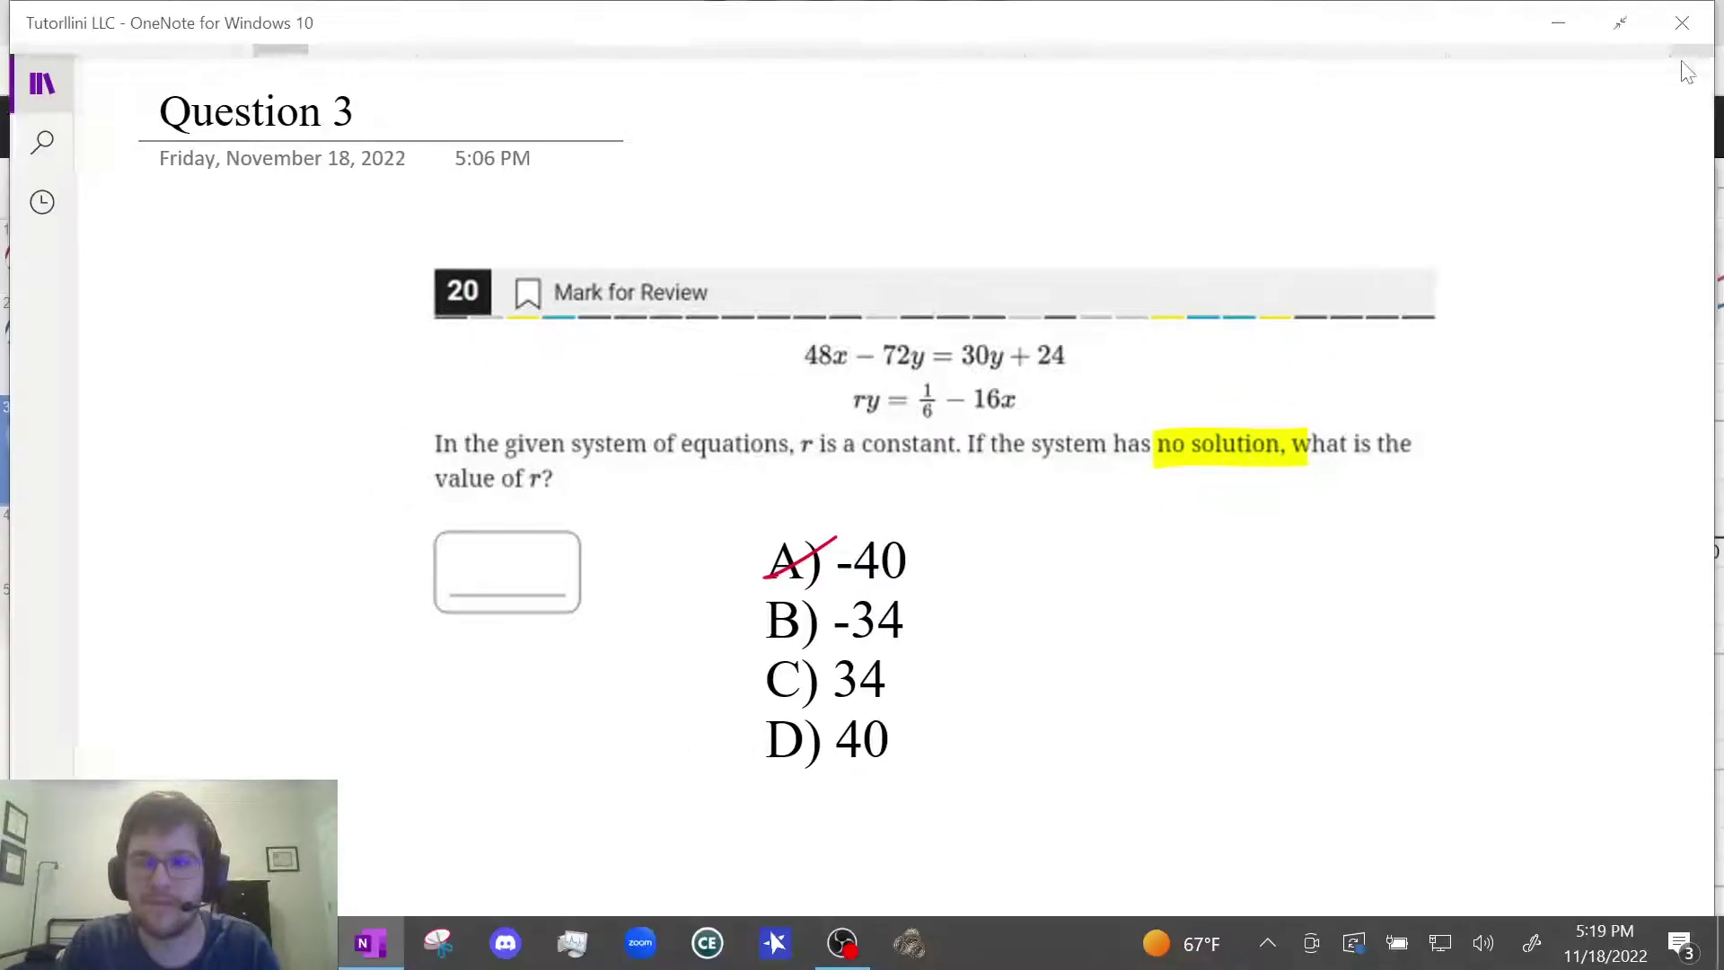
Step: Change r to −34 in Desmos and zoom in, showing the two lines run parallel
mouse_move(438, 942)
click(319, 808)
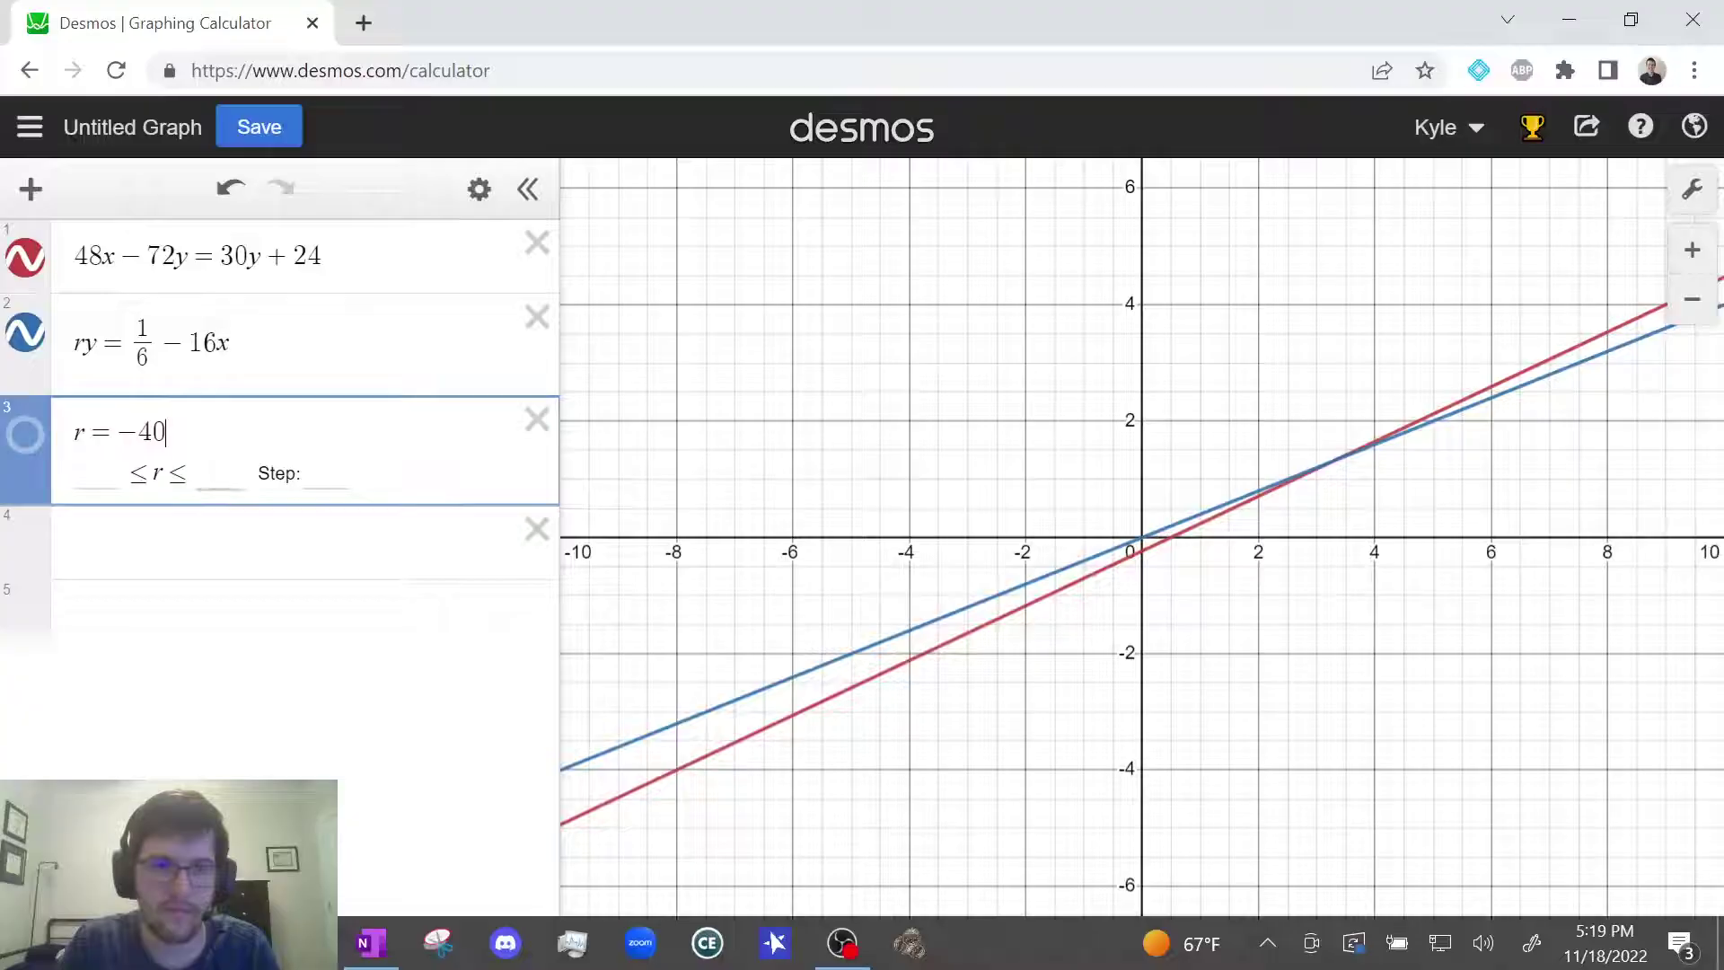
key(BackSpace)
key(BackSpace)
text(34)
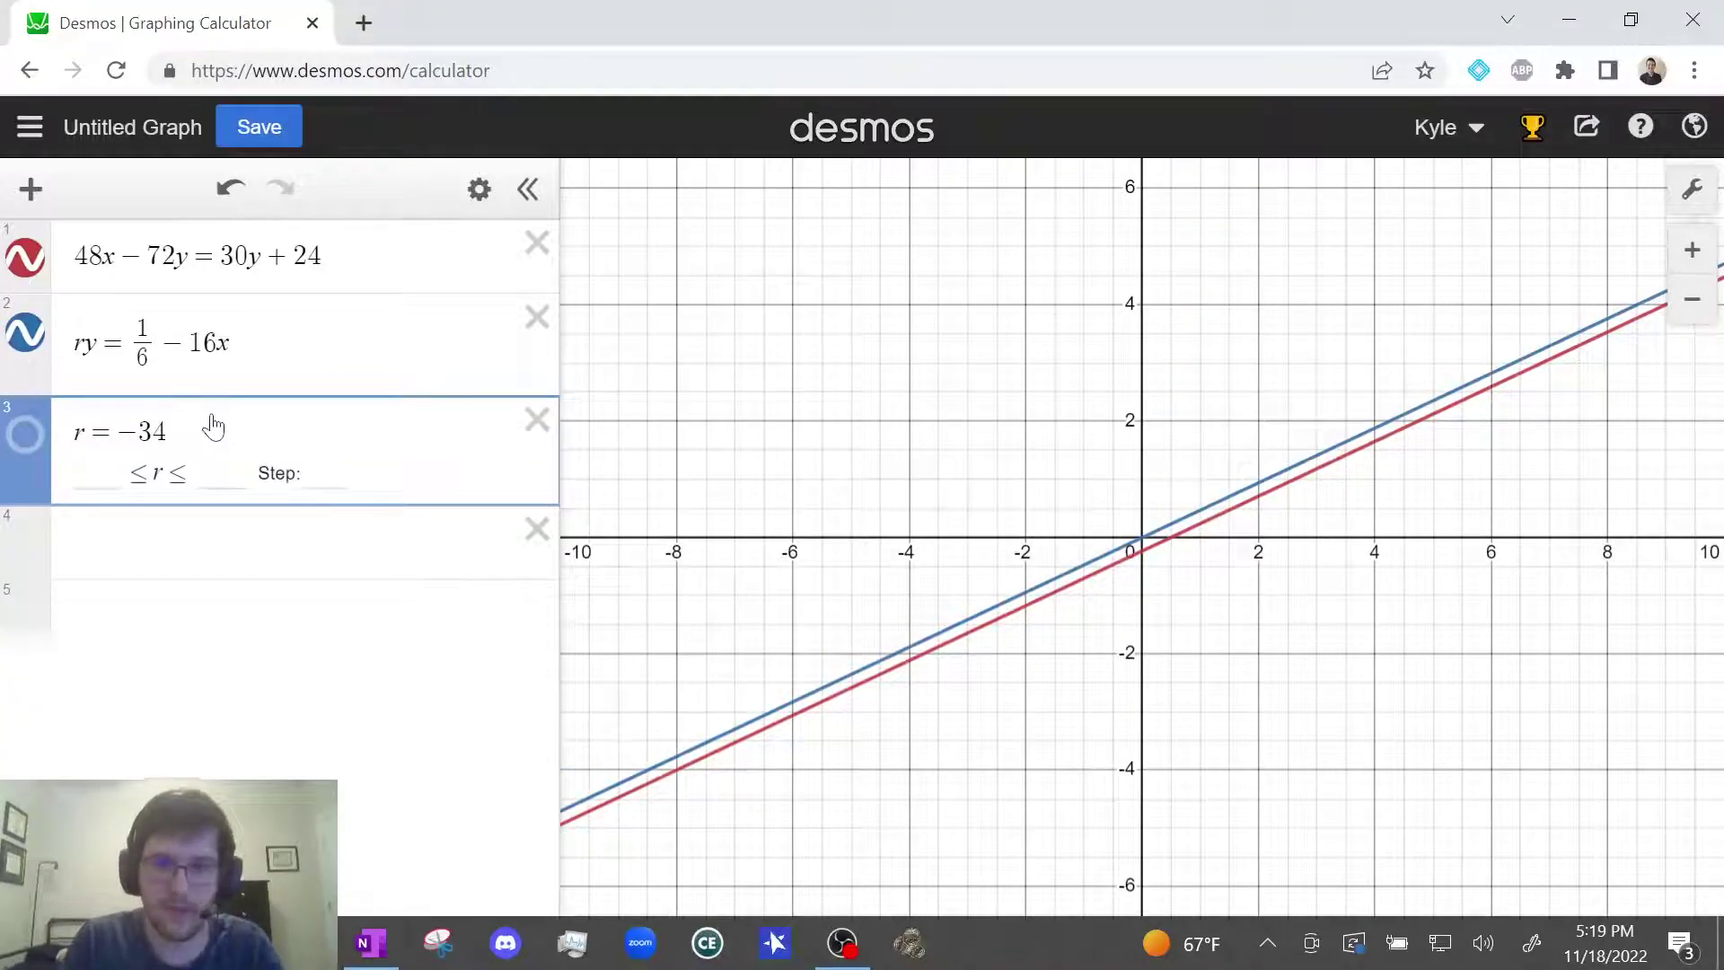
scroll(1086, 556, up, 3)
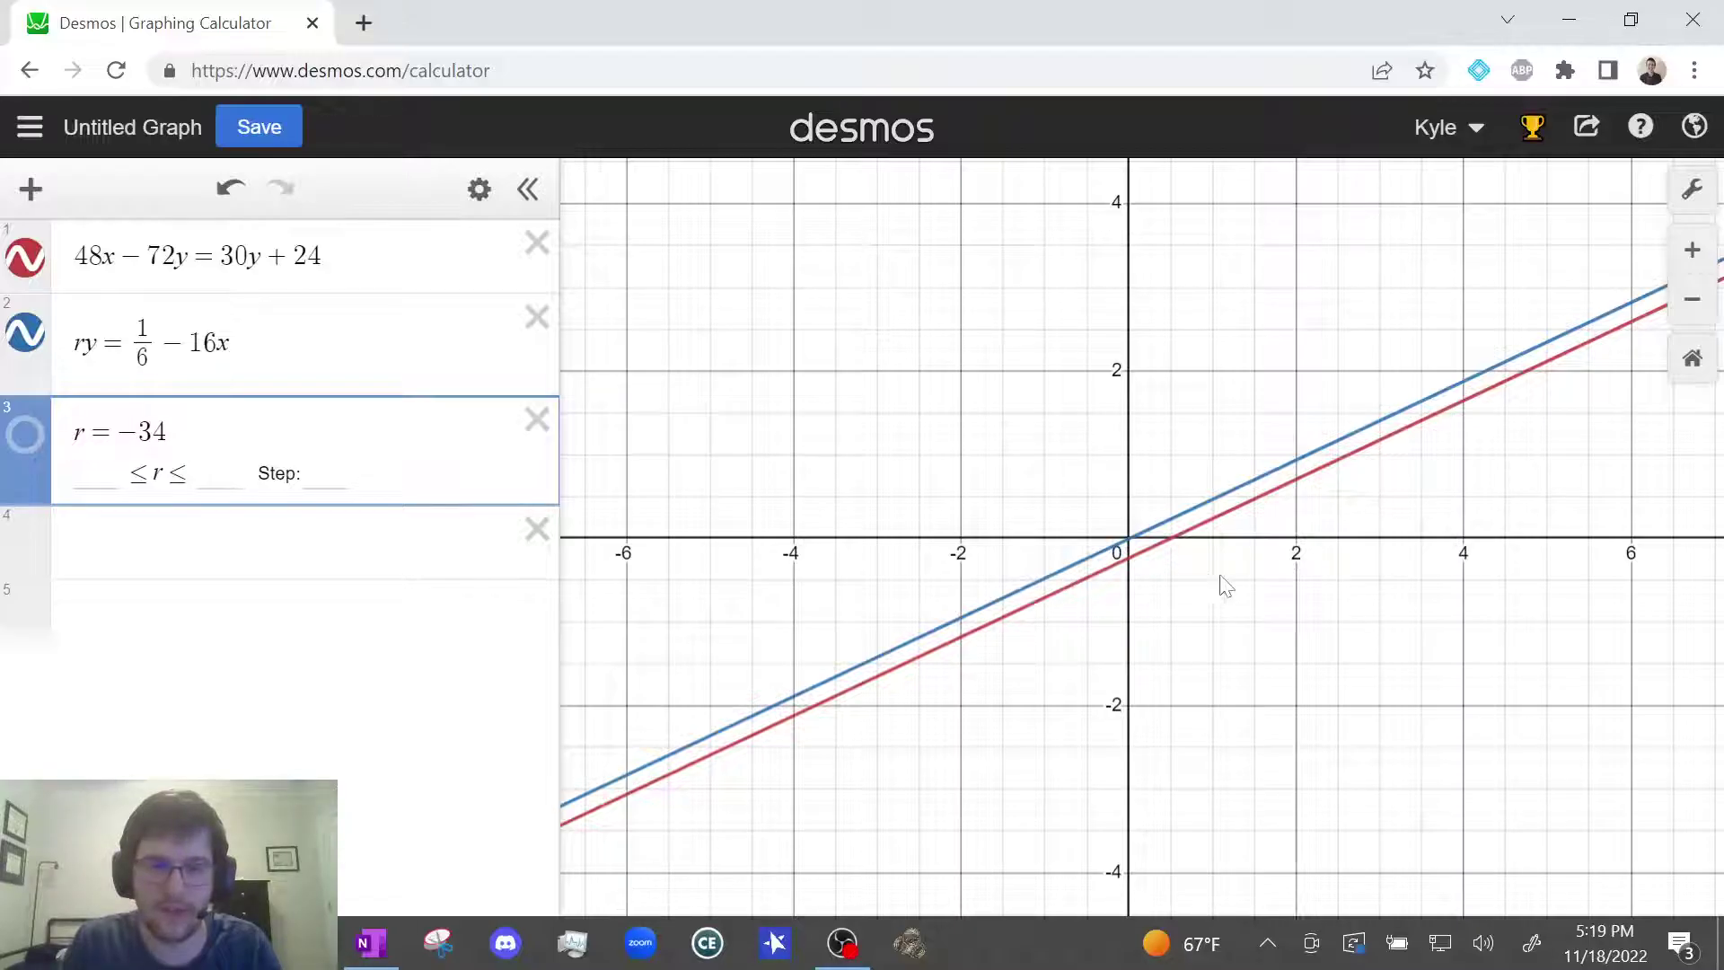
Step: Highlight choice B) −34 in green on full-screen Question 3, then exit full screen
click(371, 942)
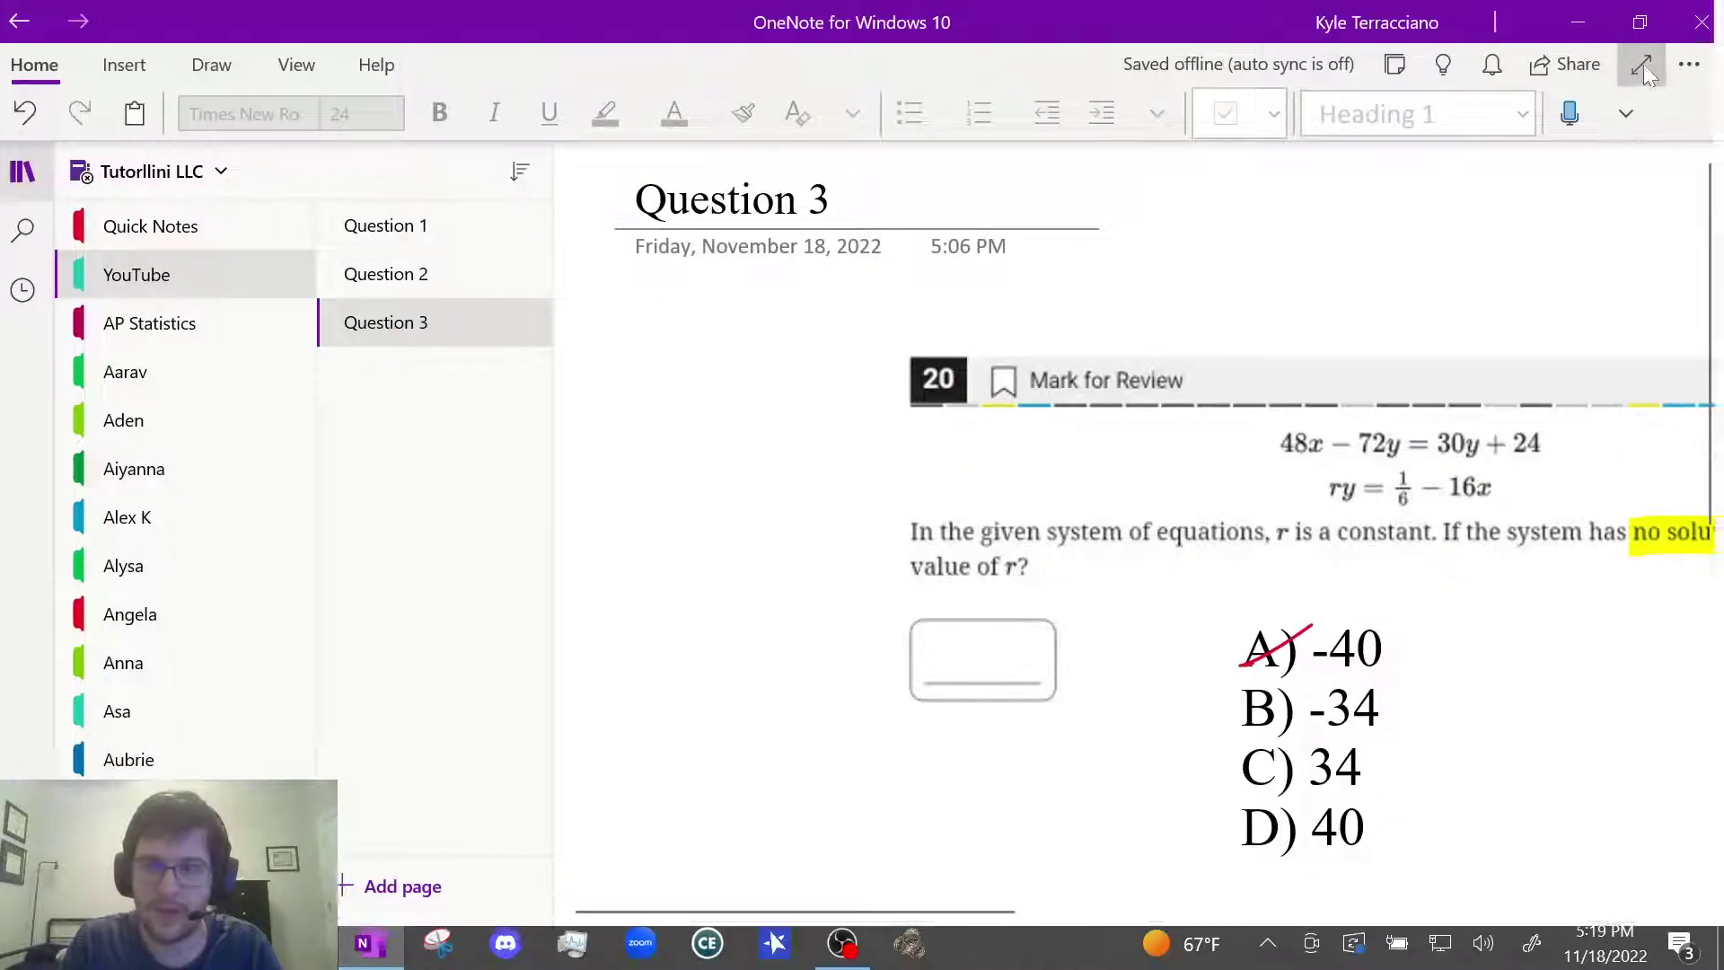
click(1642, 81)
click(597, 22)
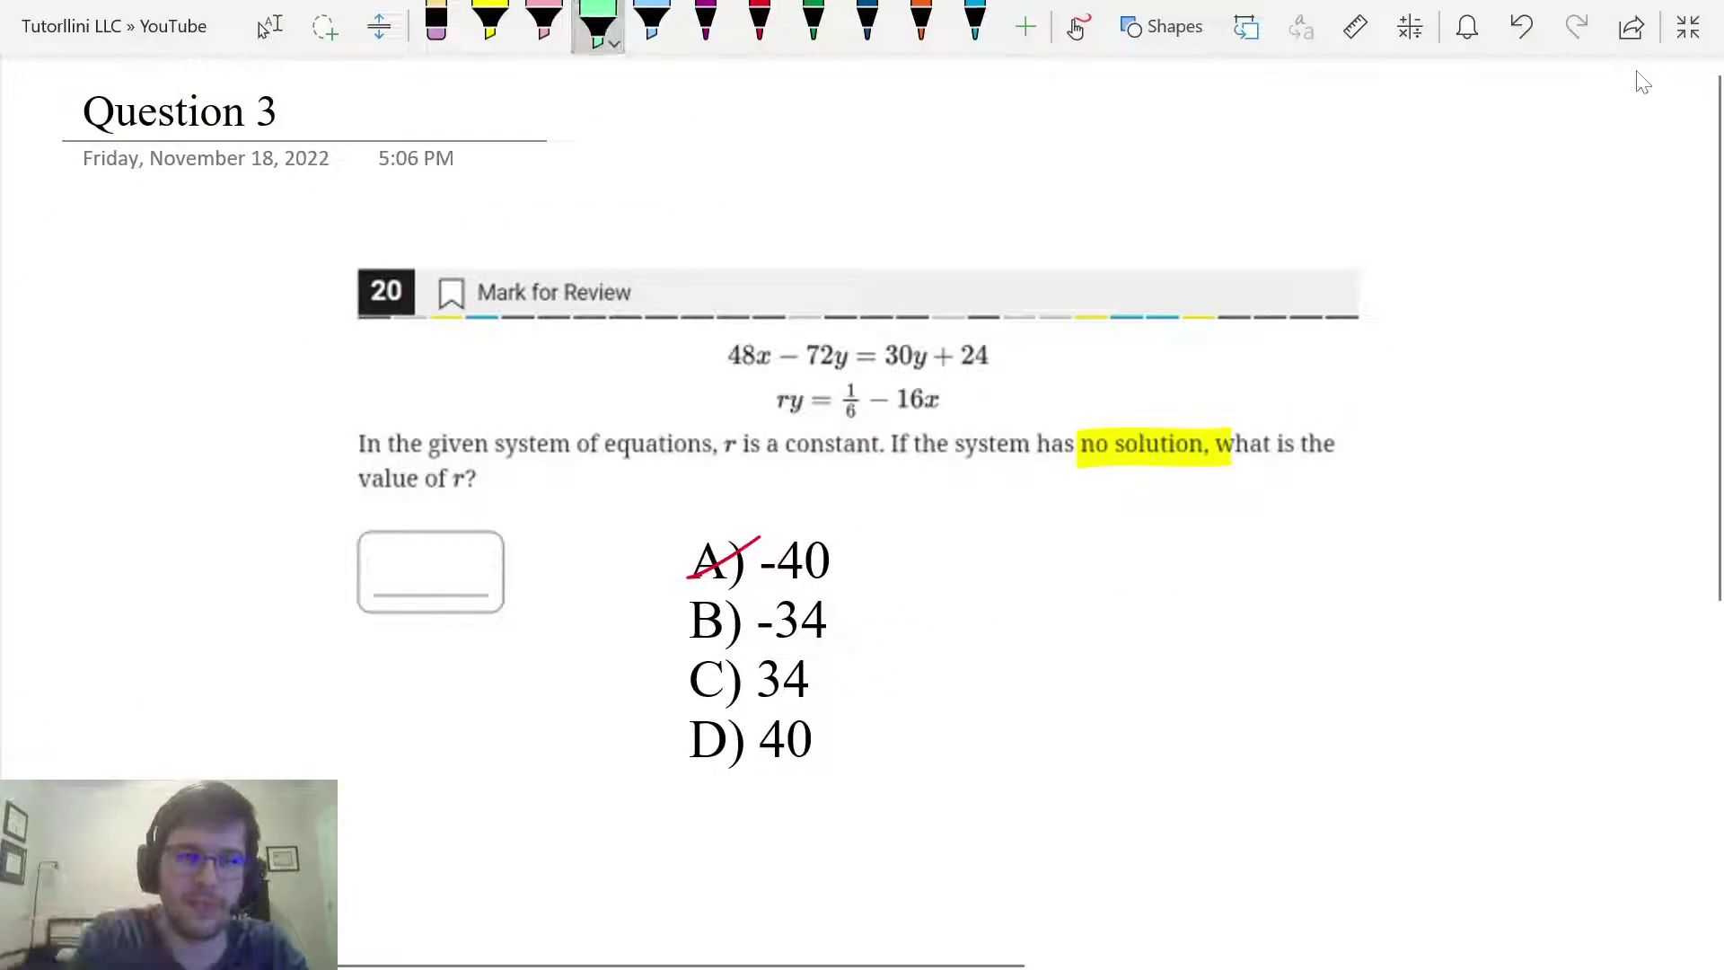
mouse_move(710, 584)
mouse_down()
mouse_move(713, 642)
mouse_move(744, 593)
mouse_up()
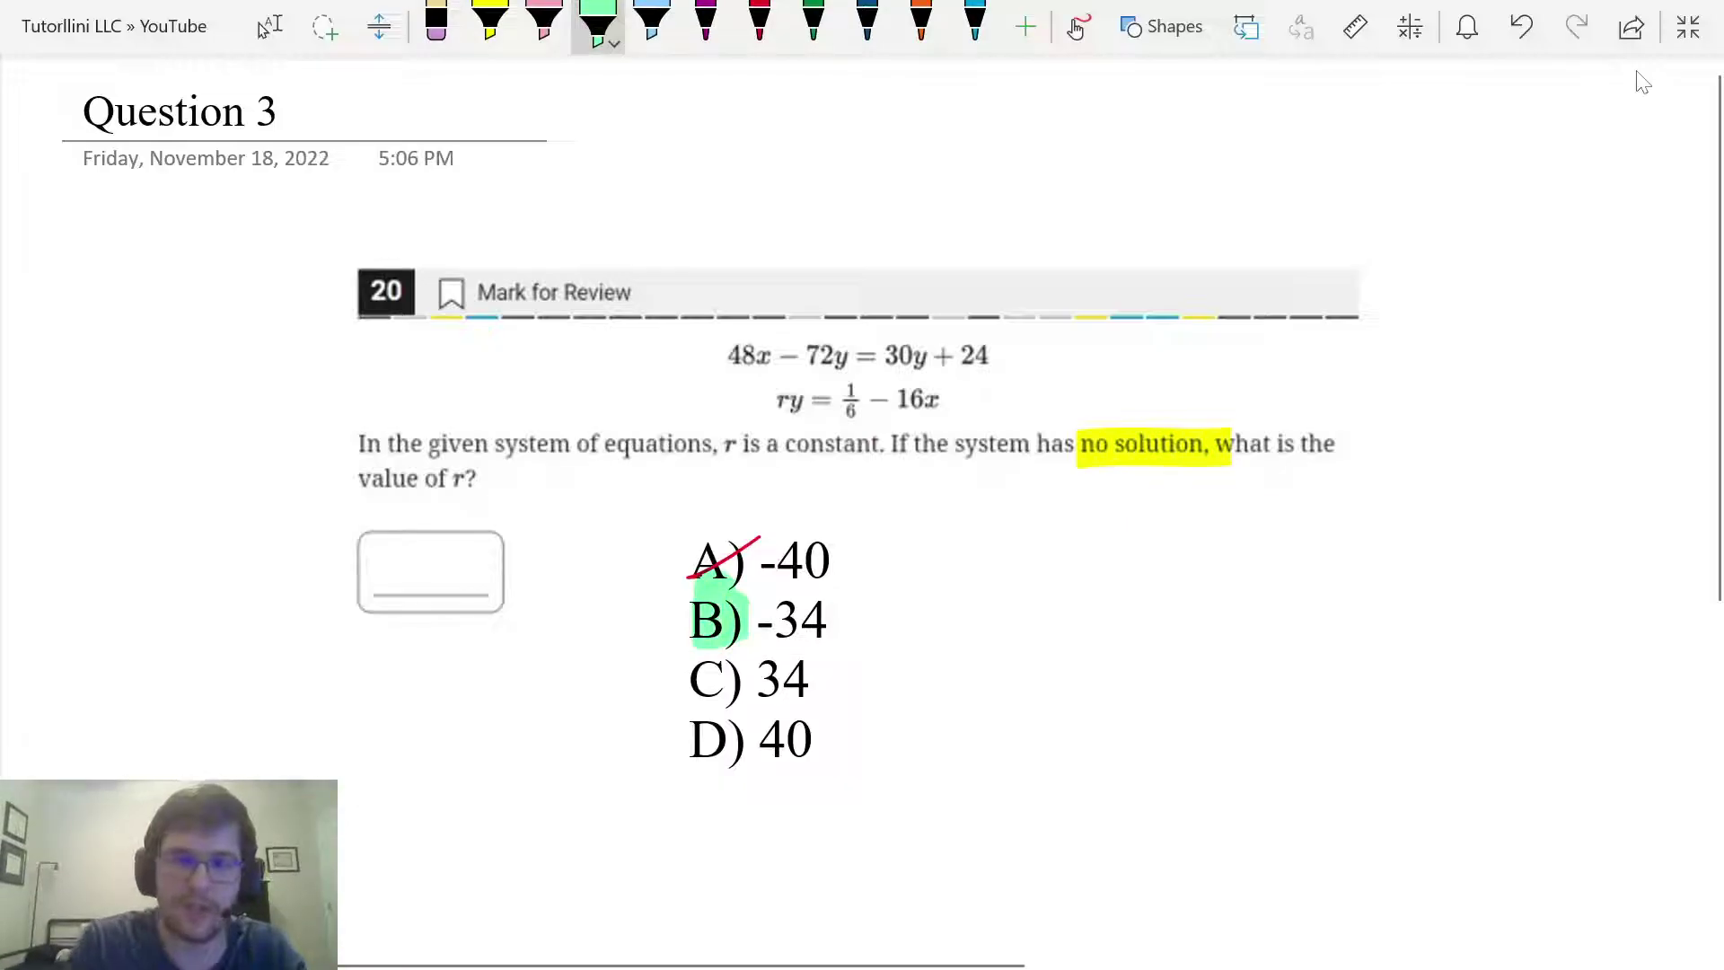
click(269, 26)
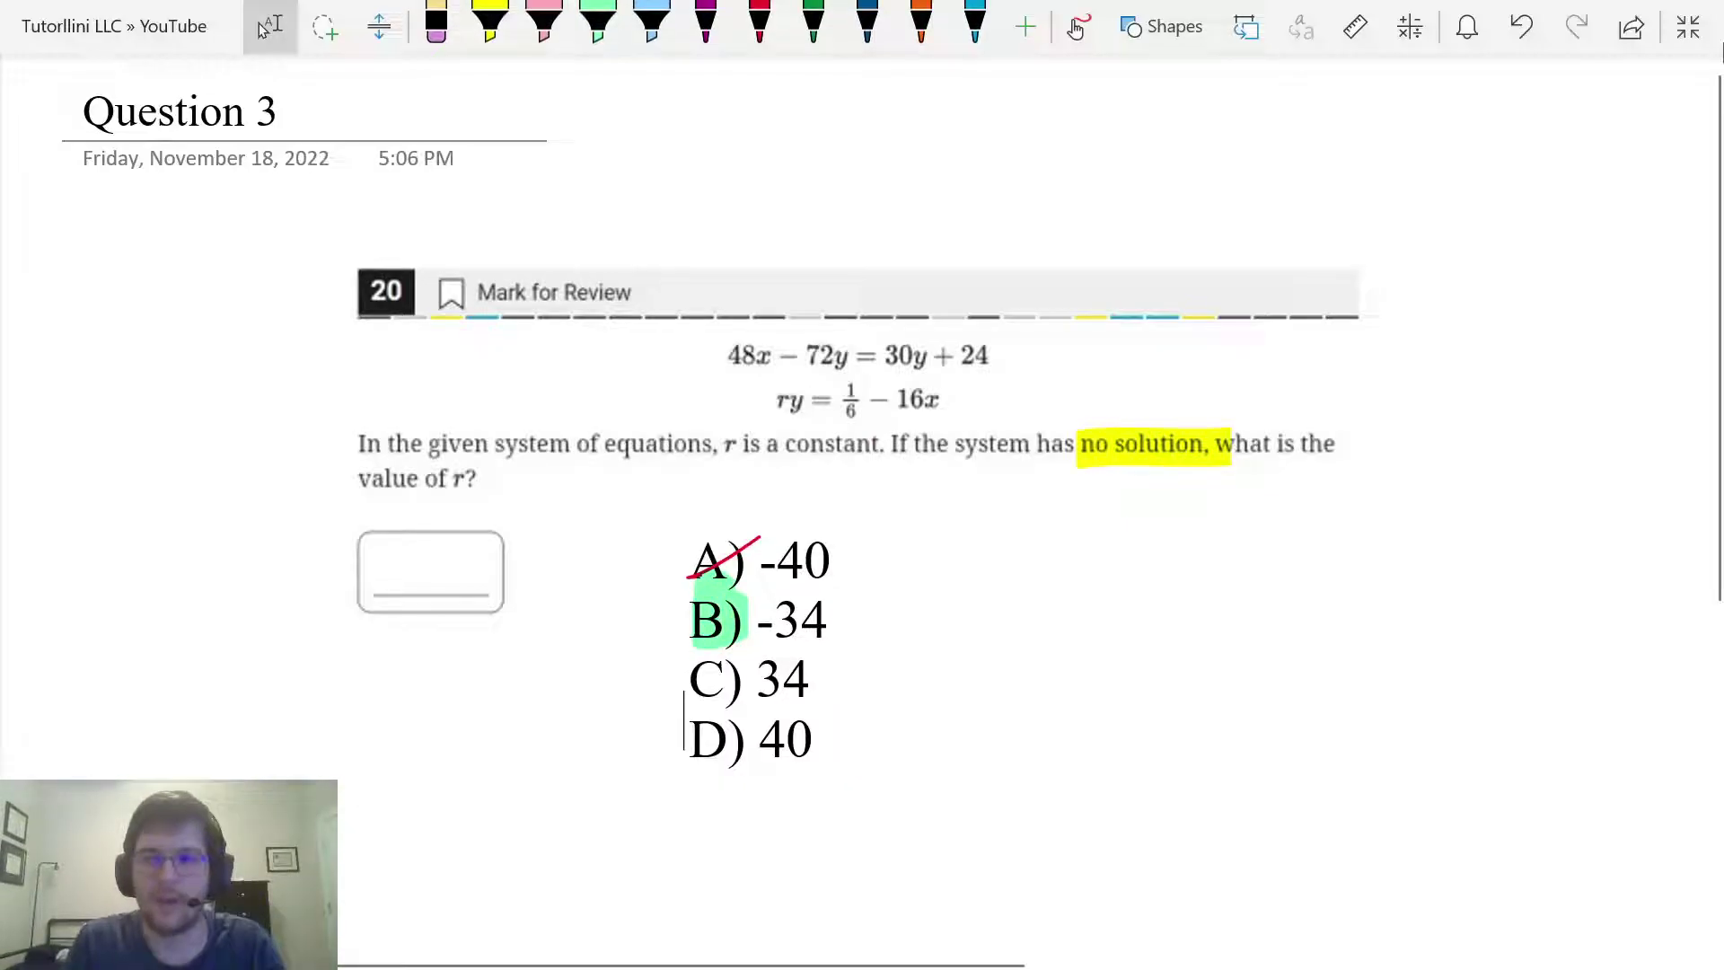
click(1688, 29)
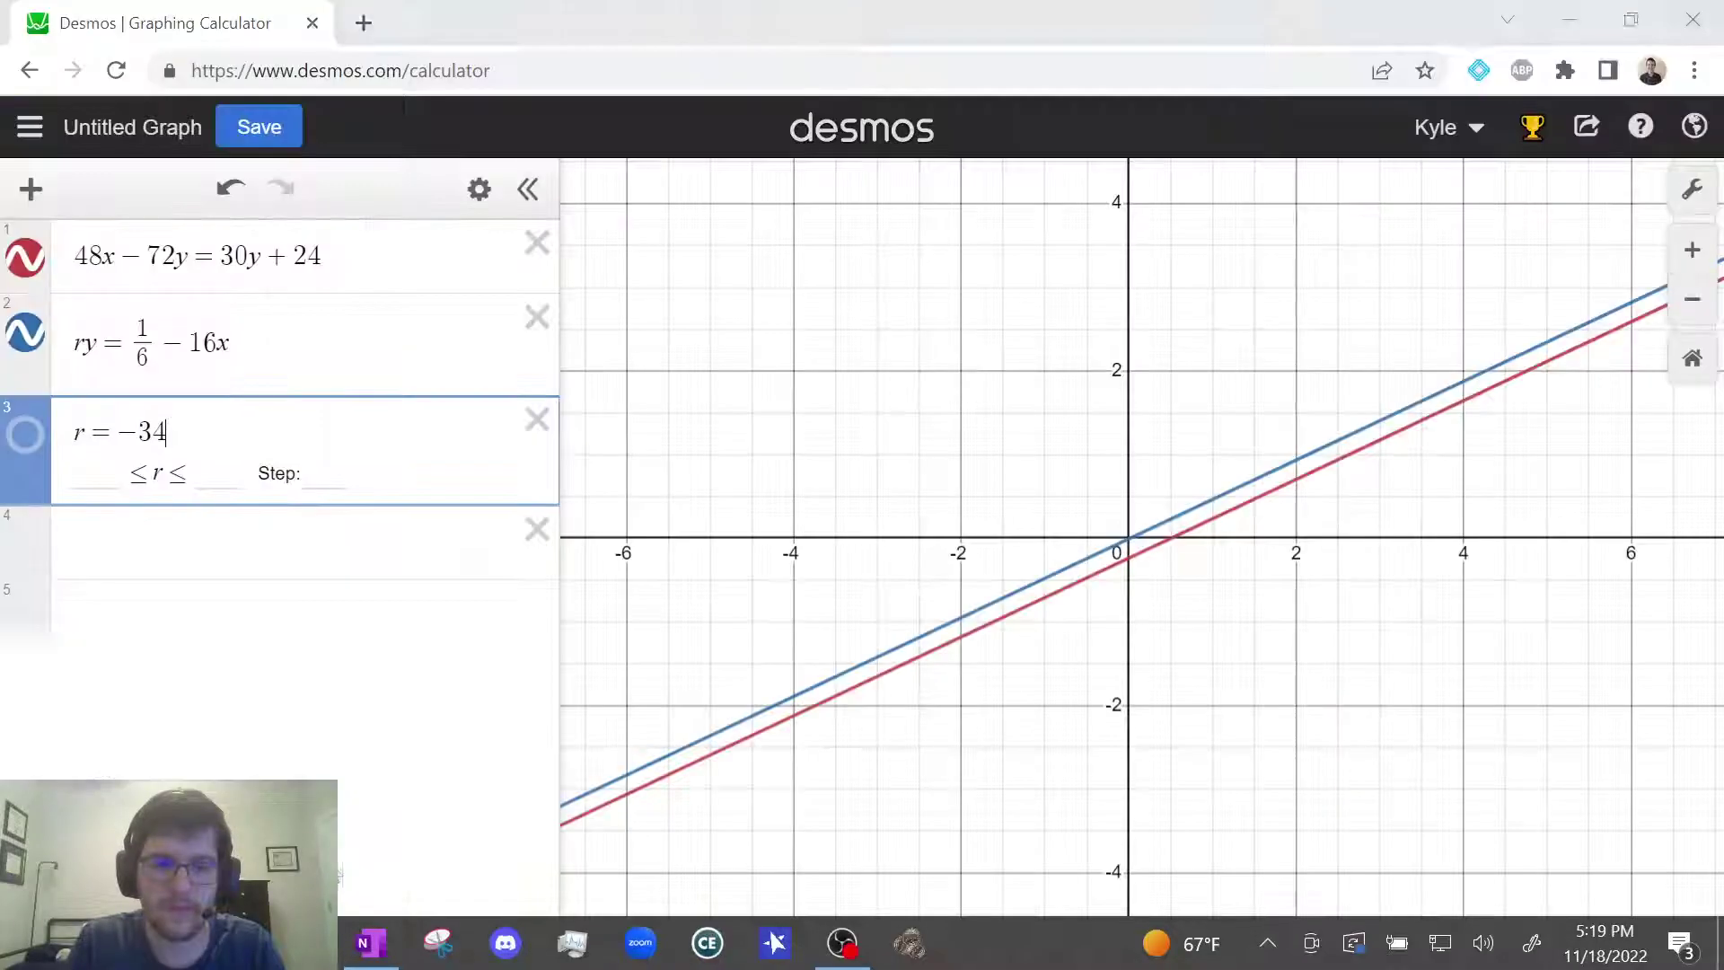
Step: Test r = 34 and r = 40 in Desmos, where the lines intersect, then restore r = -34 for parallel lines
key(BackSpace)
key(BackSpace)
key(BackSpace)
text(34)
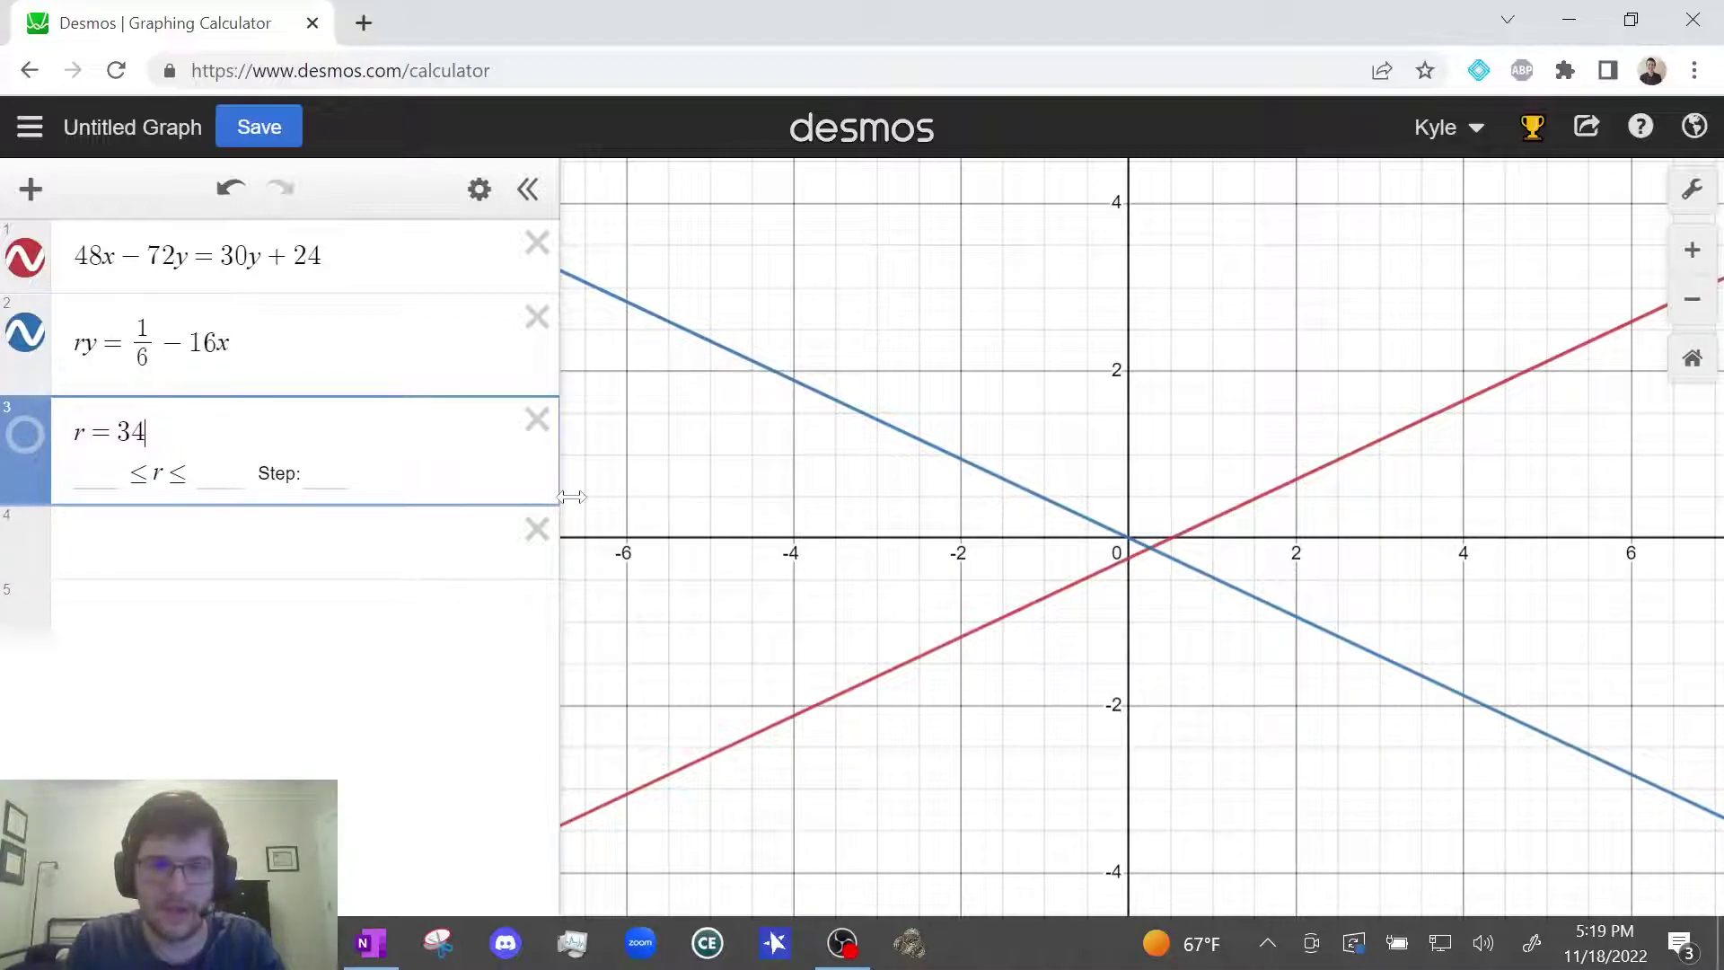
click(372, 947)
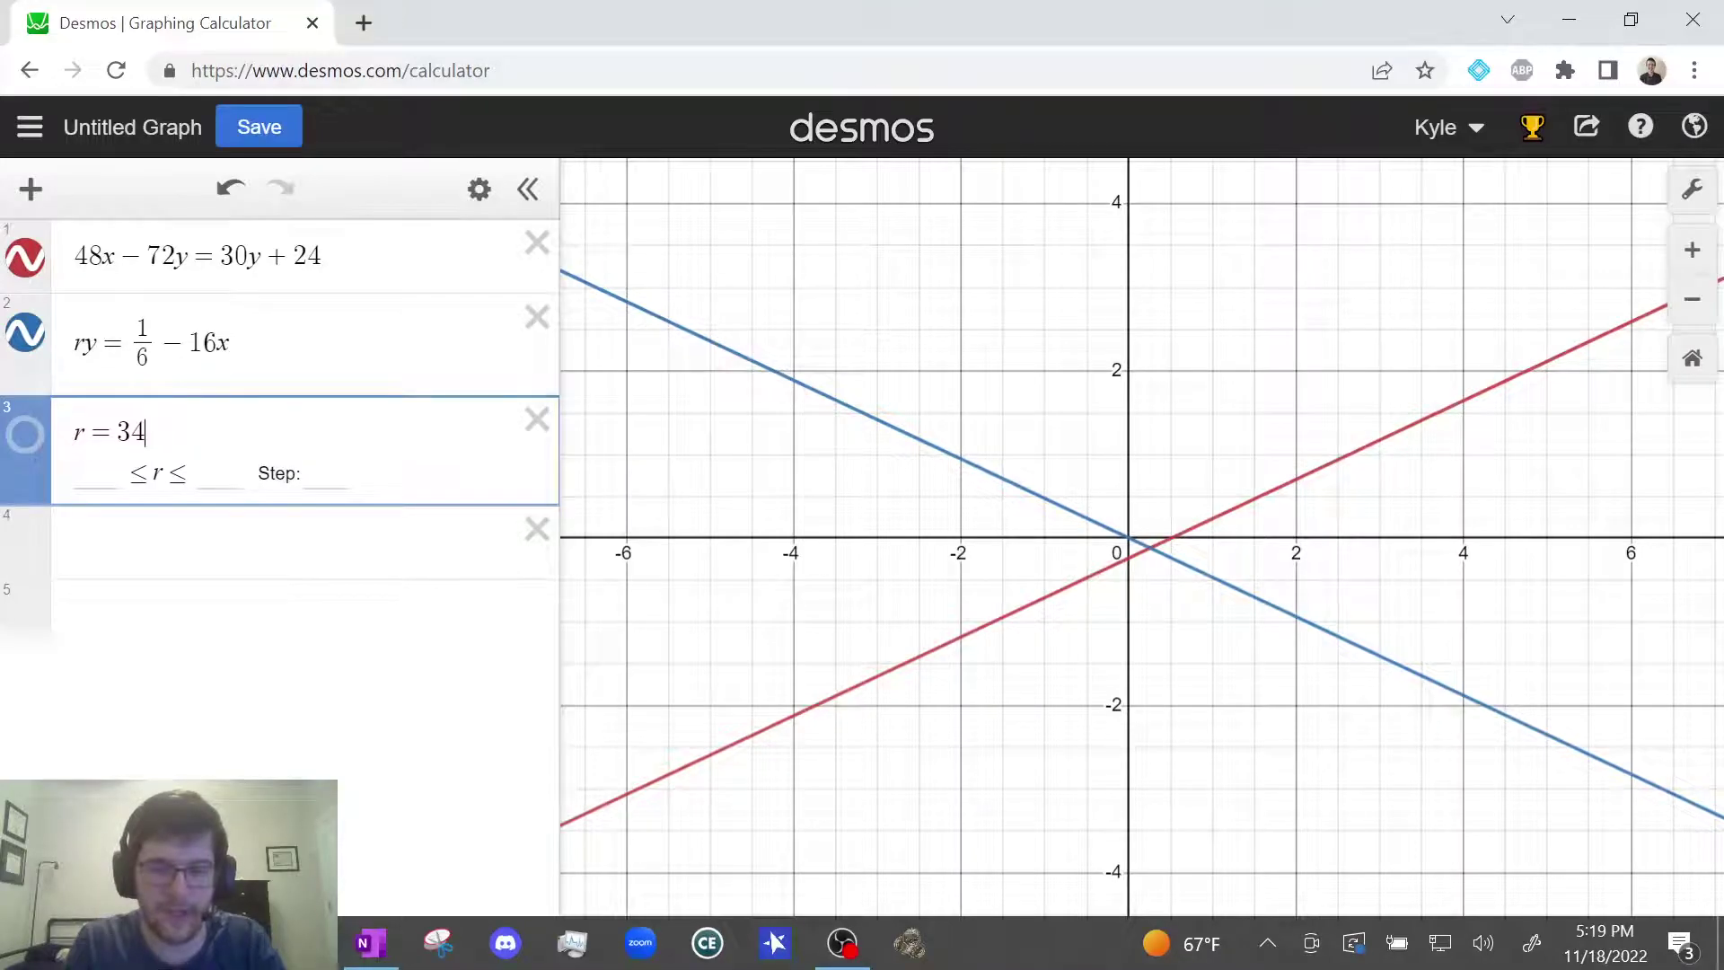
key(BackSpace)
key(BackSpace)
text(40)
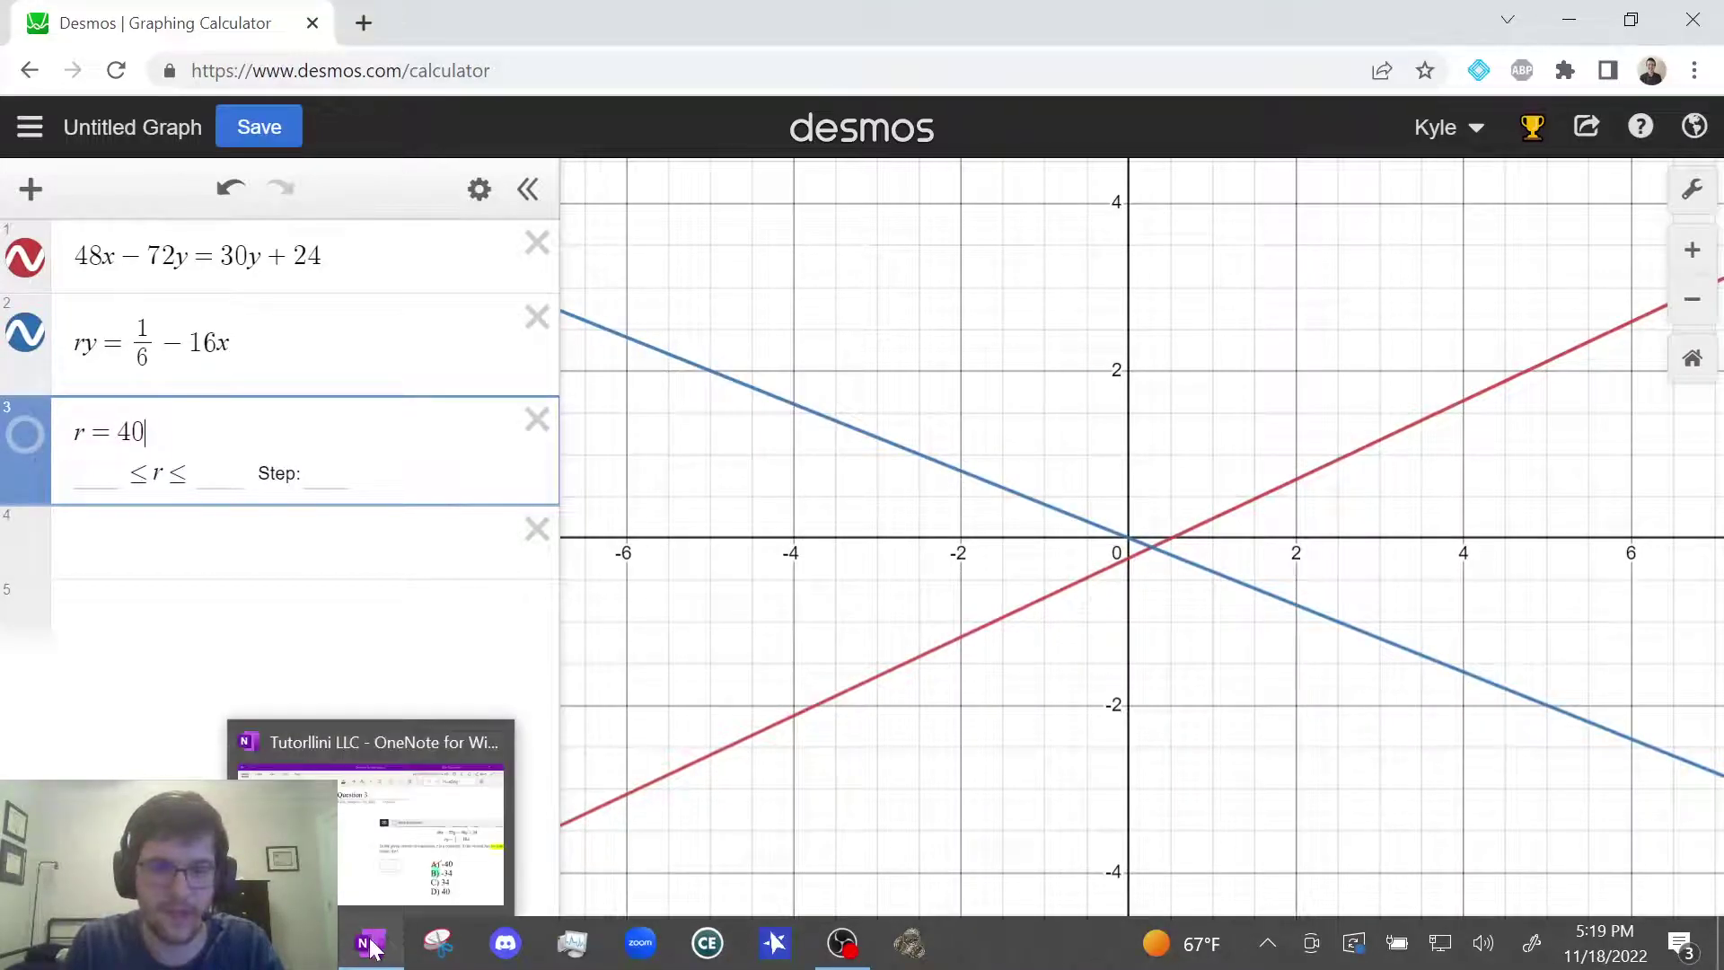
key(BackSpace)
key(BackSpace)
text(-34)
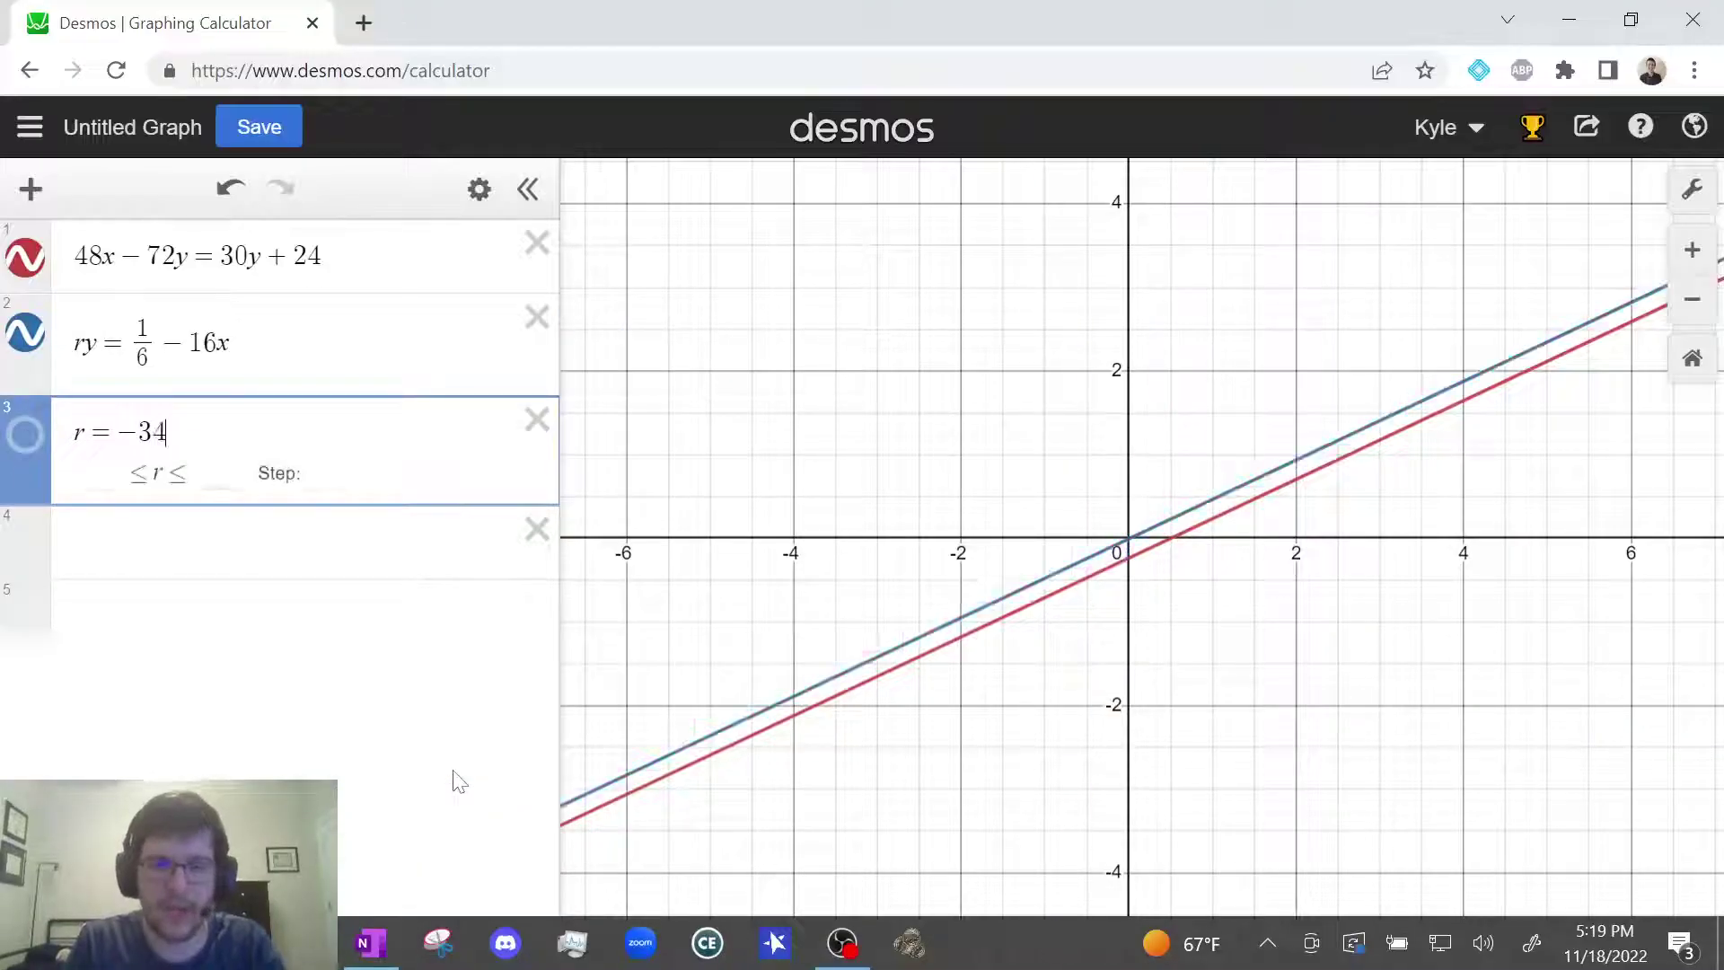
Step: Strike through choices C (34) and D (40) in red on the Question 3 page, leaving B (−34)
click(372, 943)
click(1651, 68)
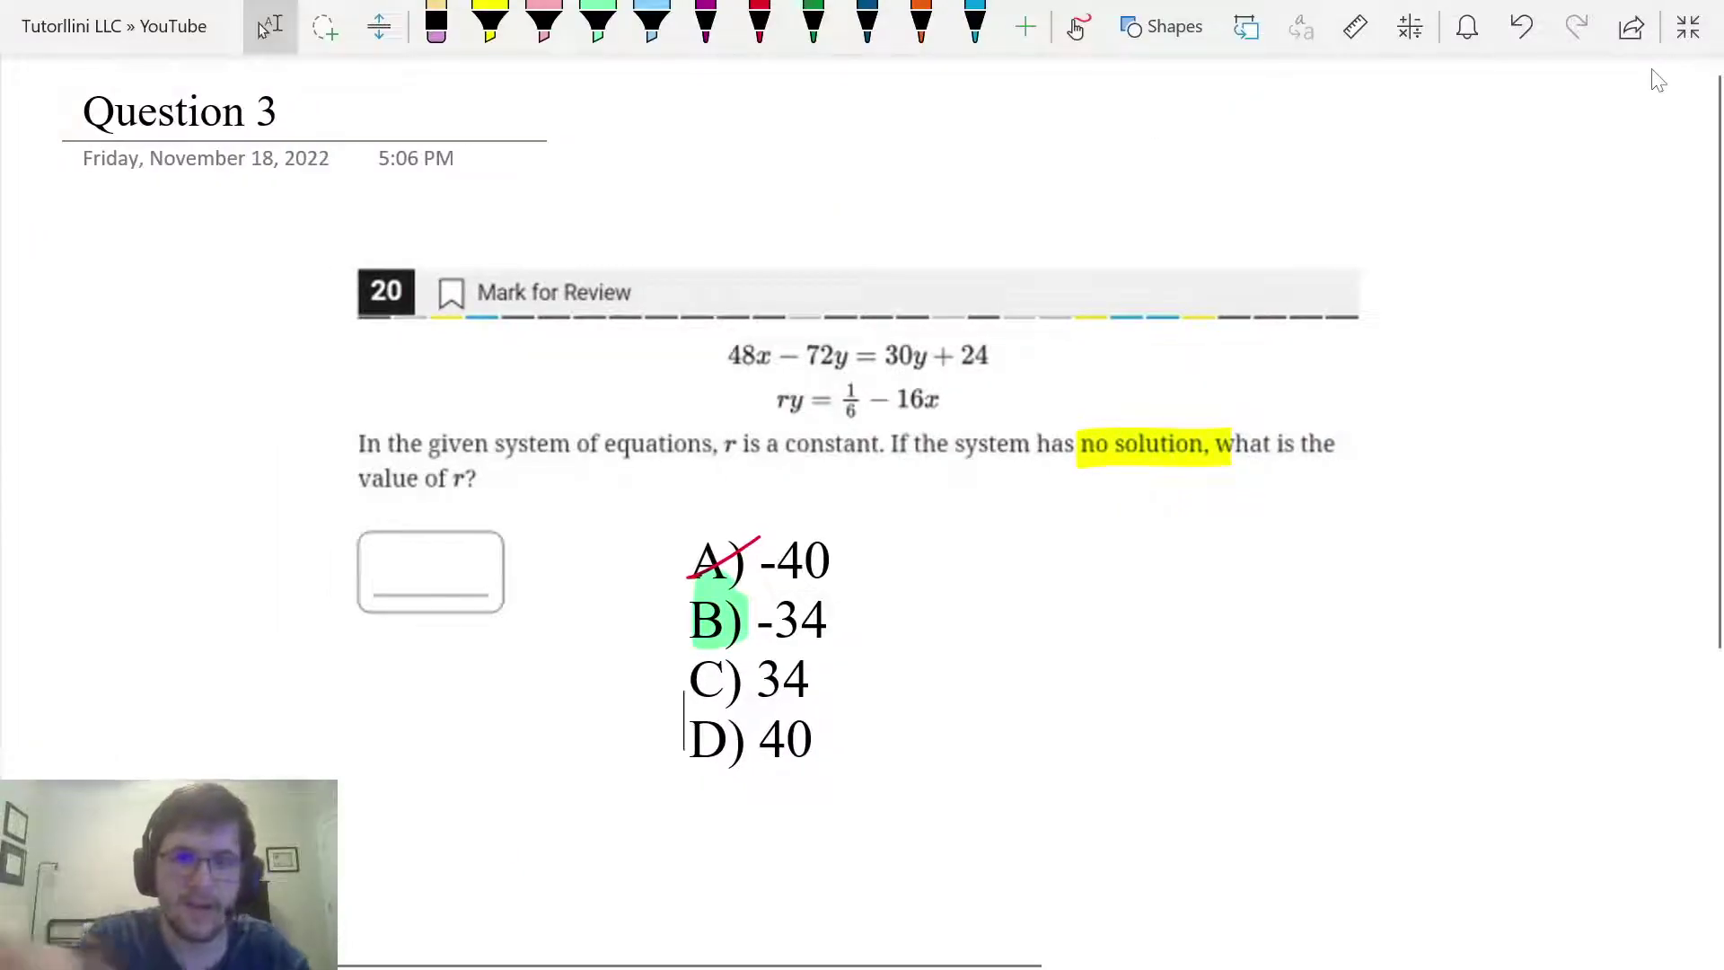
click(759, 27)
drag(680, 707, 738, 663)
drag(692, 763, 756, 705)
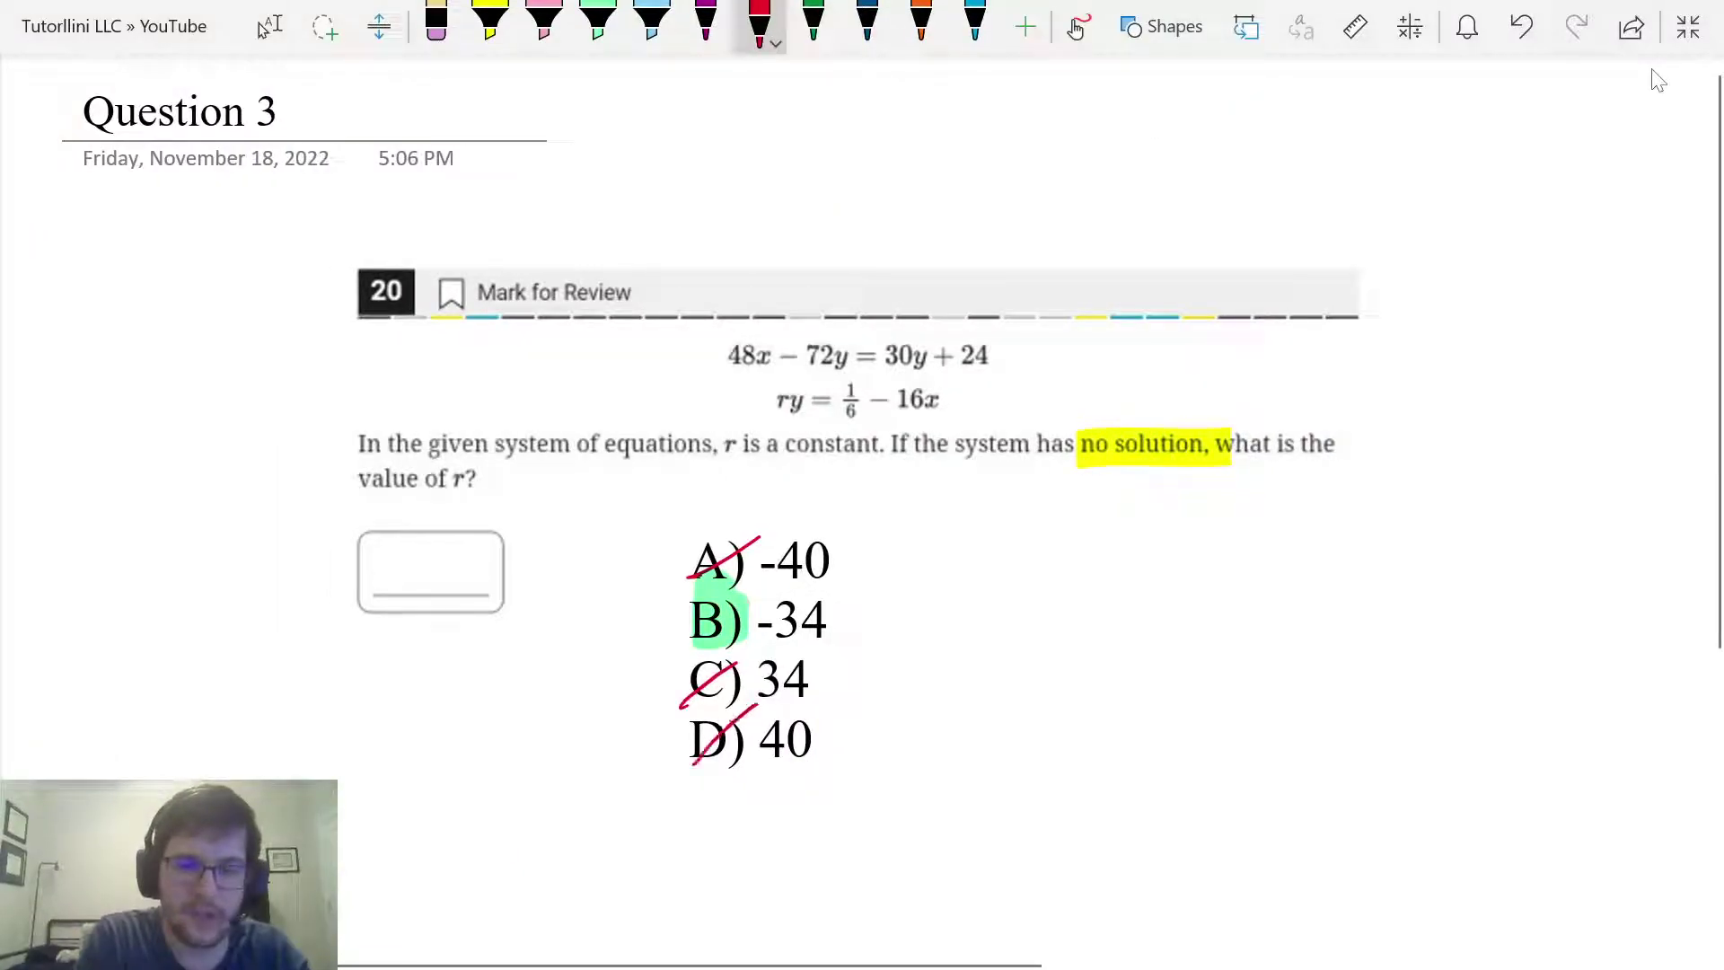
key(Escape)
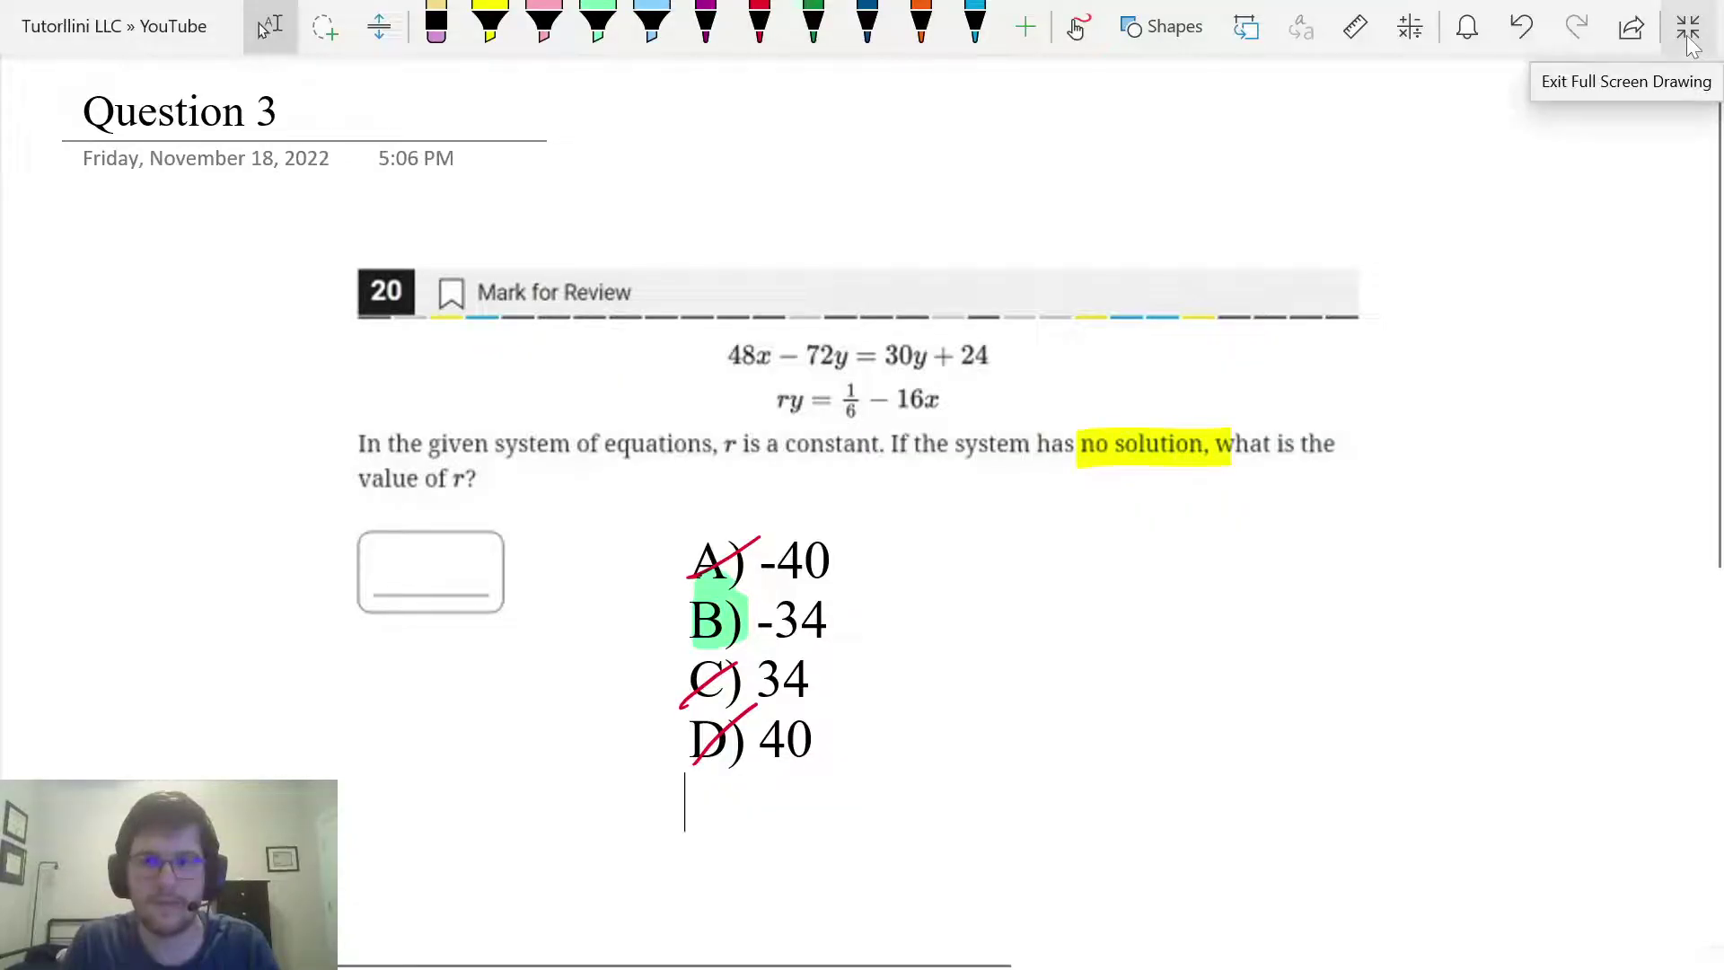
click(1688, 29)
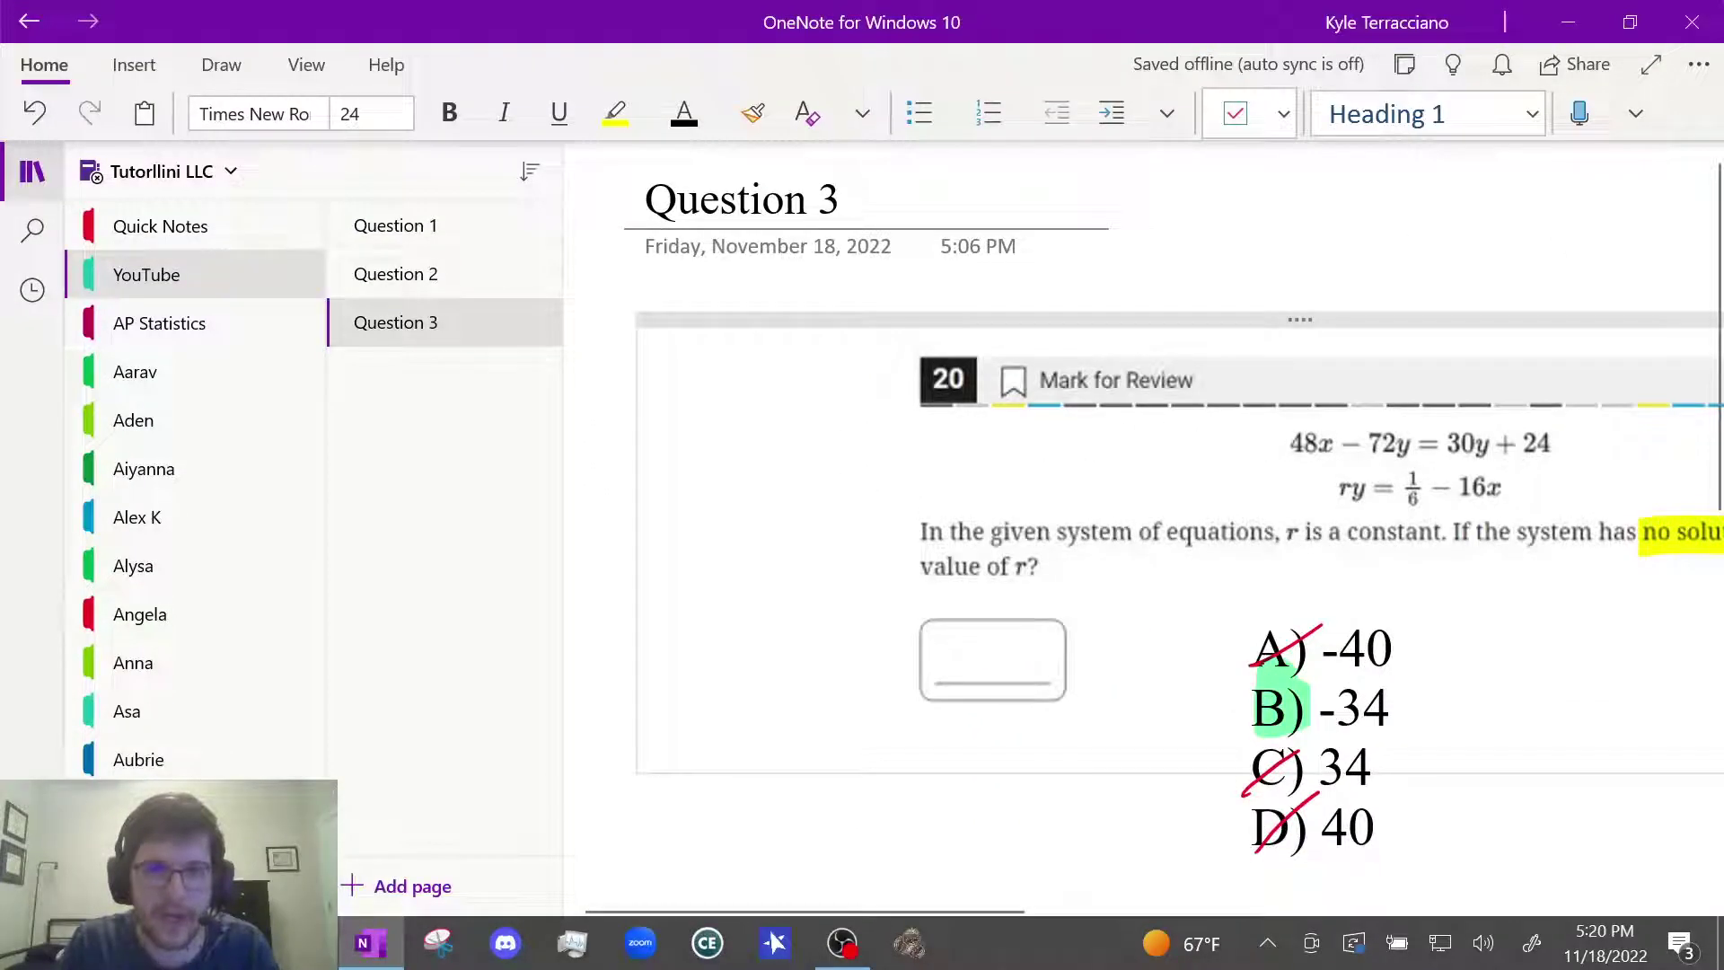
click(1247, 889)
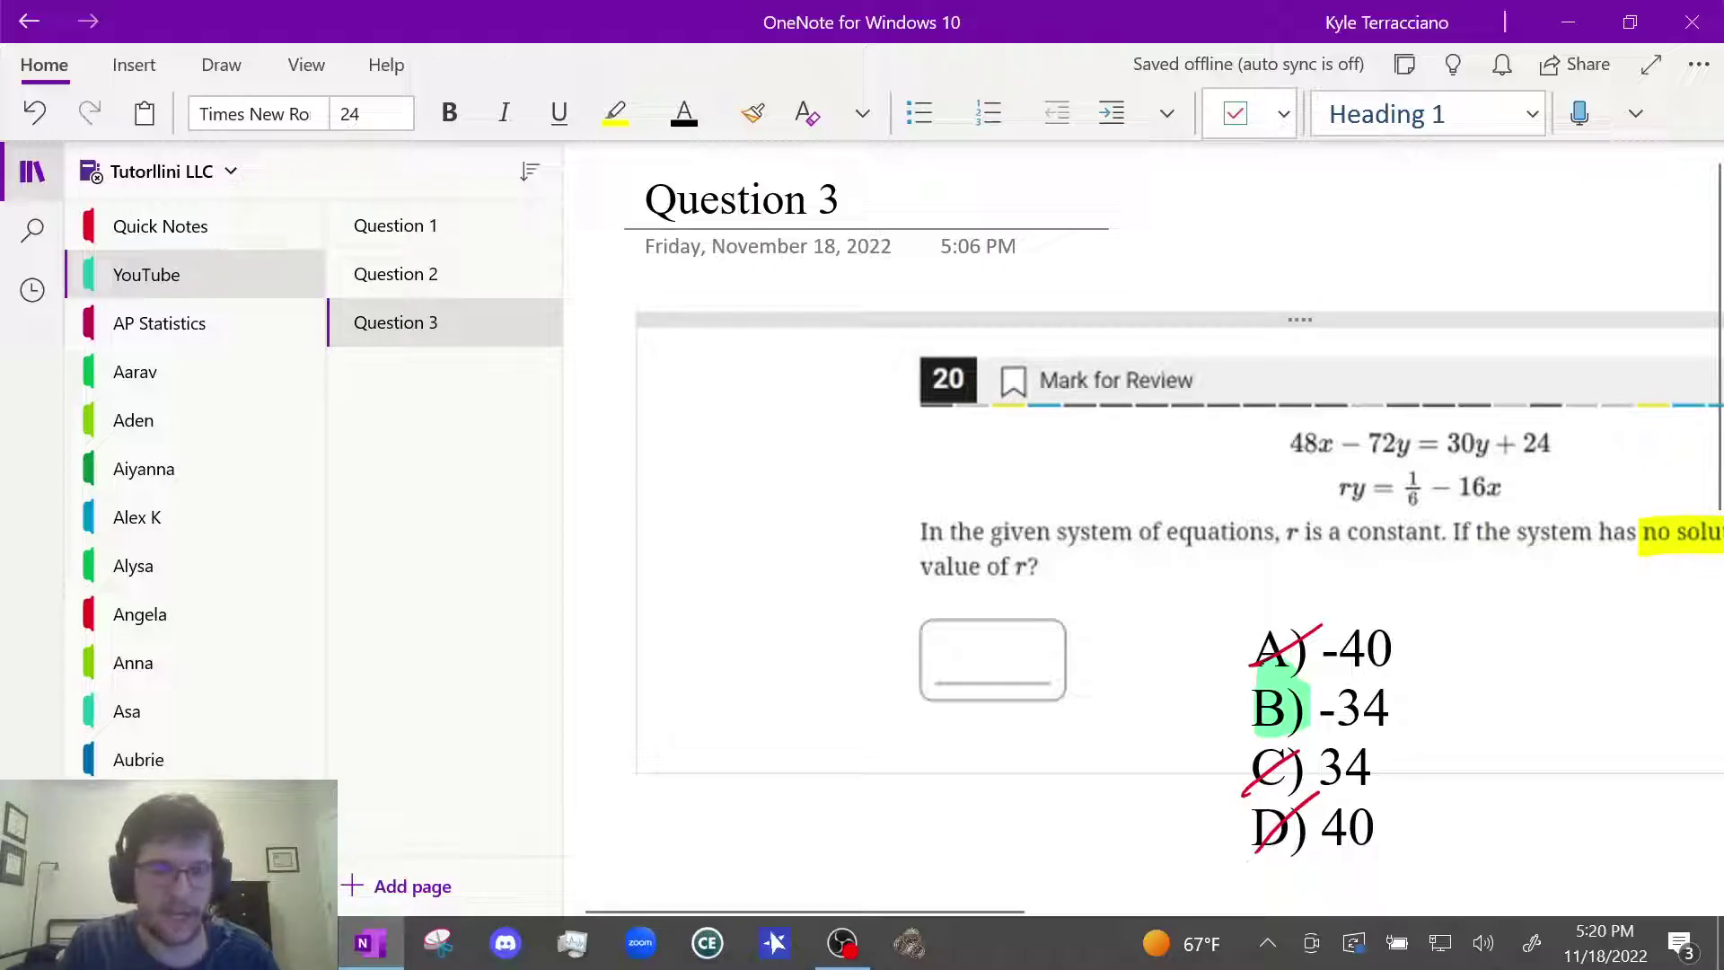